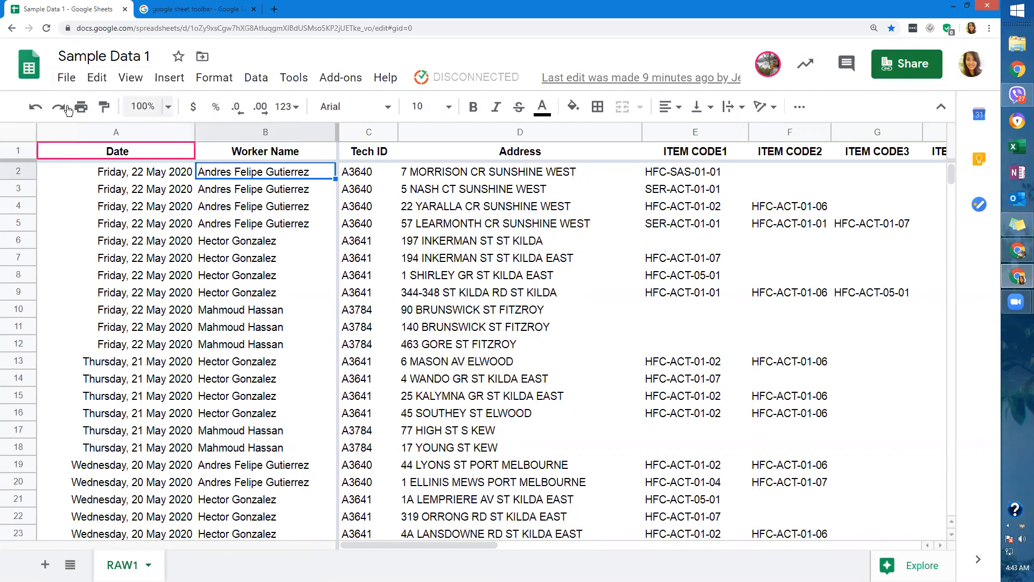
{"action": "left_click", "coordinate": [799, 107]}
{"action": "left_click", "coordinate": [250, 249]}
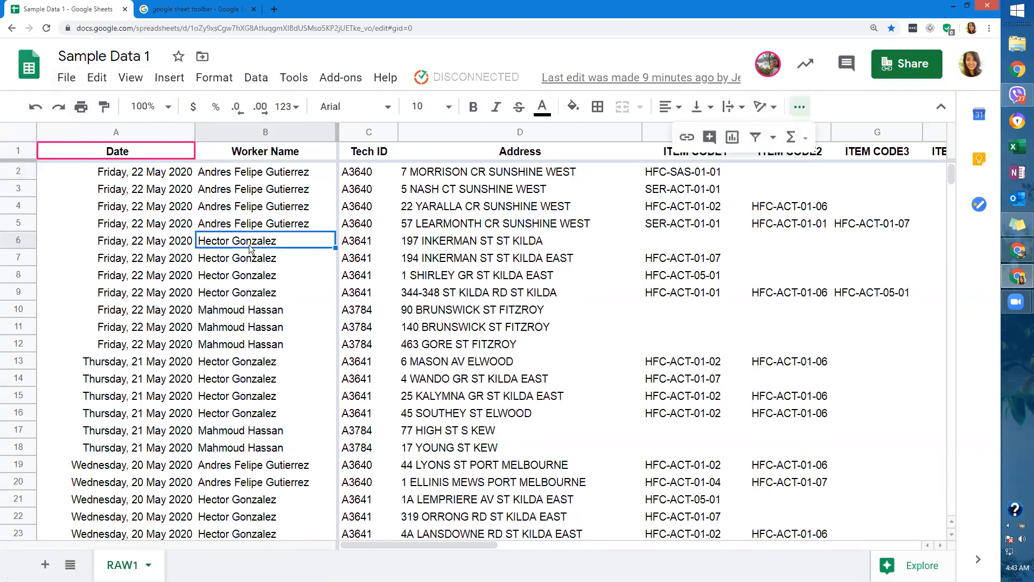
{"action": "left_click", "coordinate": [223, 80]}
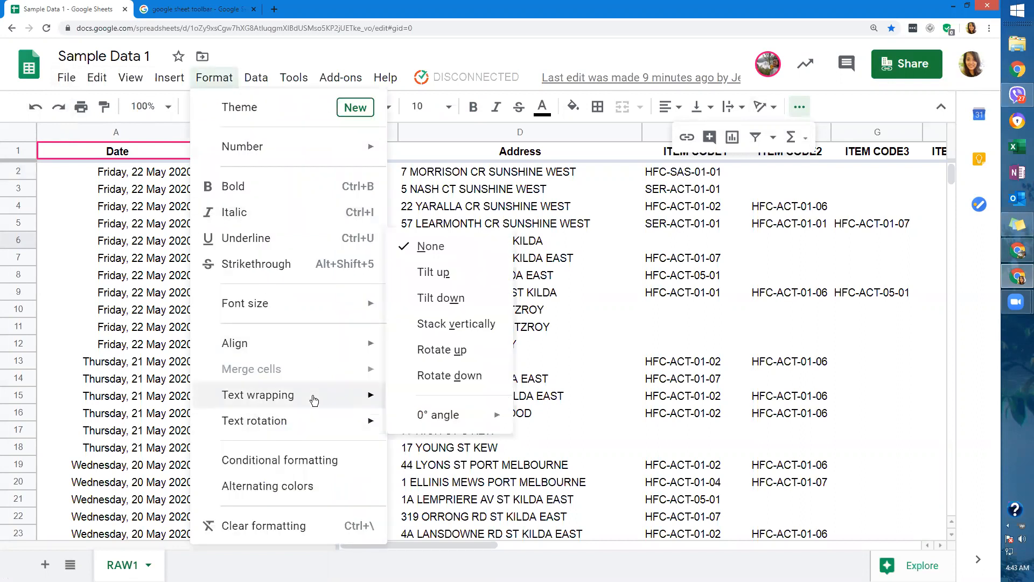
{"action": "mouse_move", "coordinate": [176, 81]}
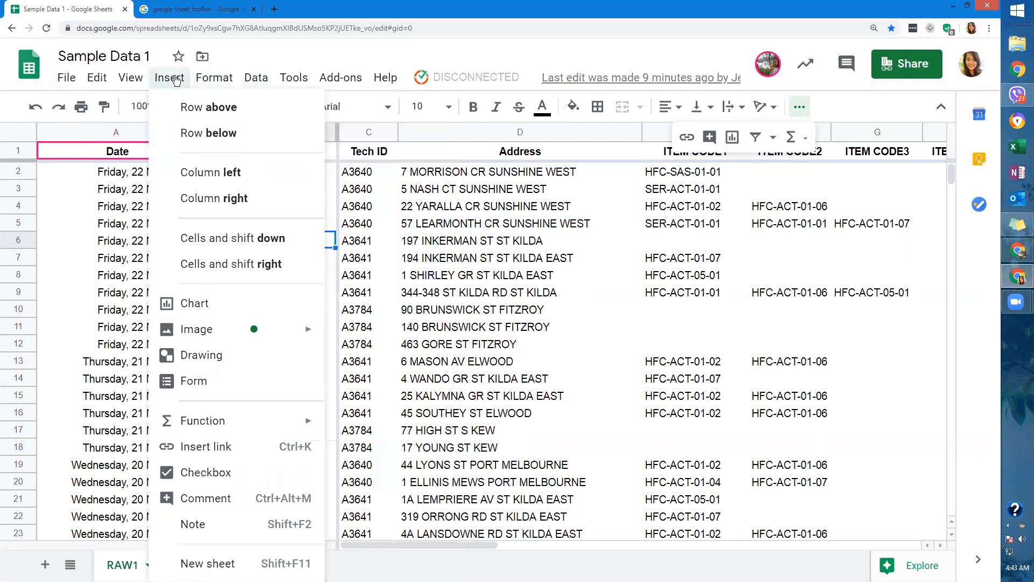
{"action": "mouse_move", "coordinate": [132, 79]}
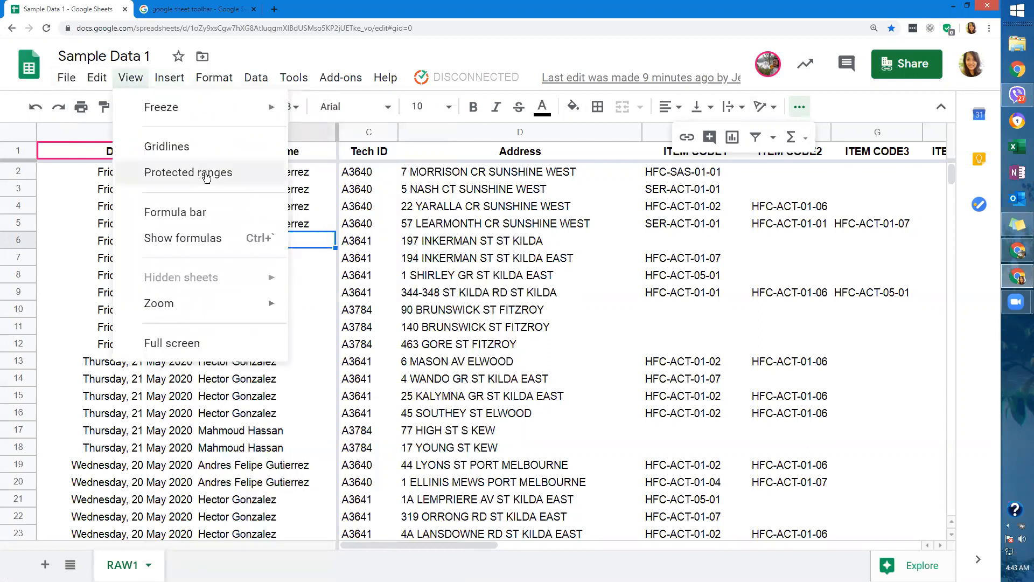
{"action": "left_click", "coordinate": [448, 210]}
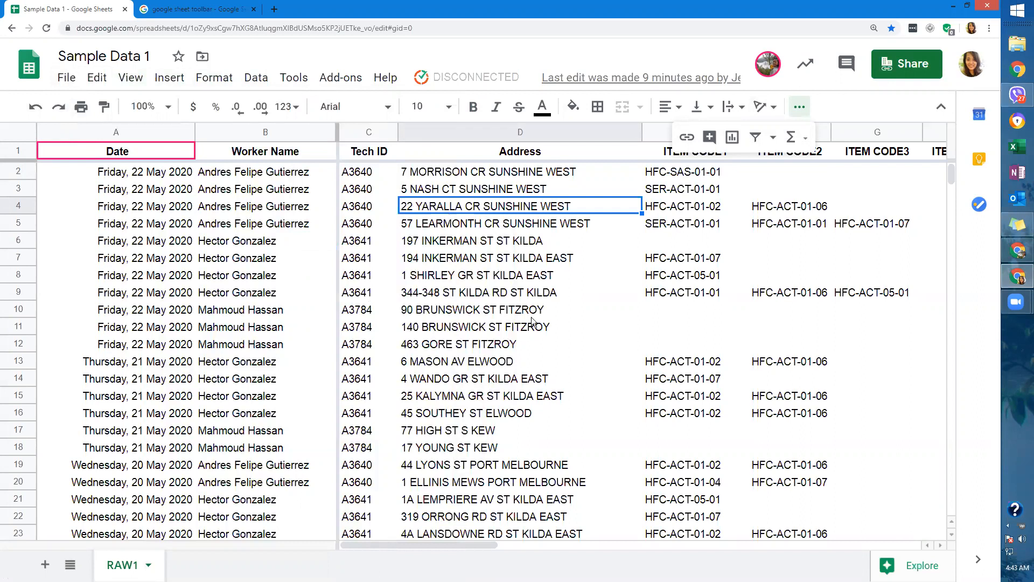
{"action": "left_click", "coordinate": [573, 246]}
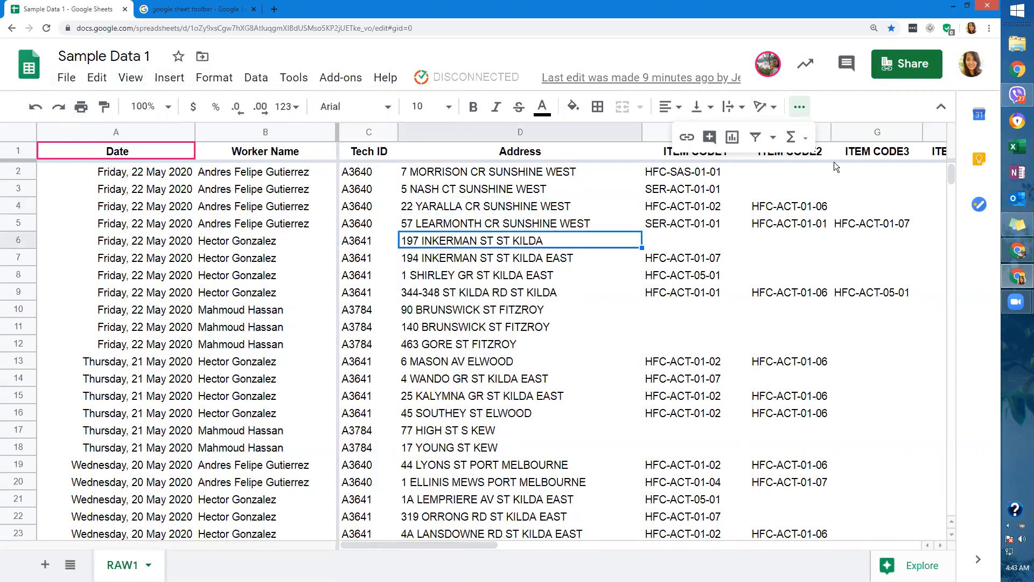
{"action": "left_click", "coordinate": [622, 209]}
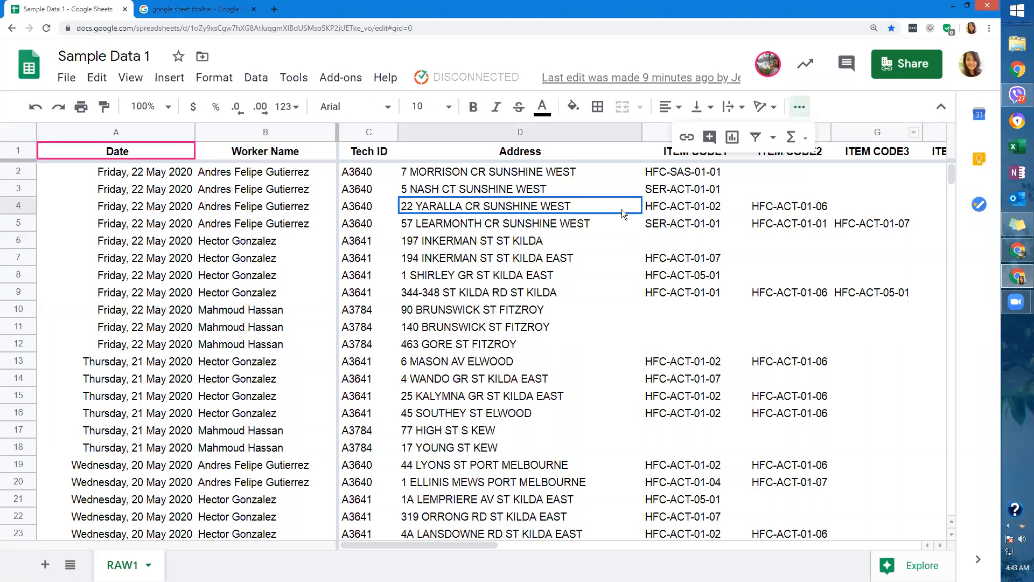
{"action": "left_click", "coordinate": [799, 108]}
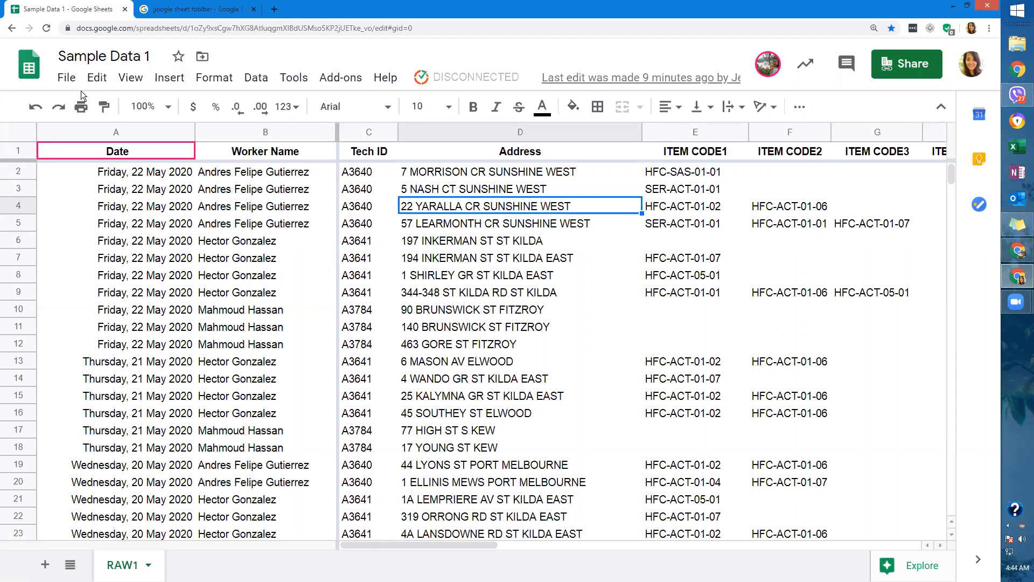
{"action": "left_click", "coordinate": [67, 78]}
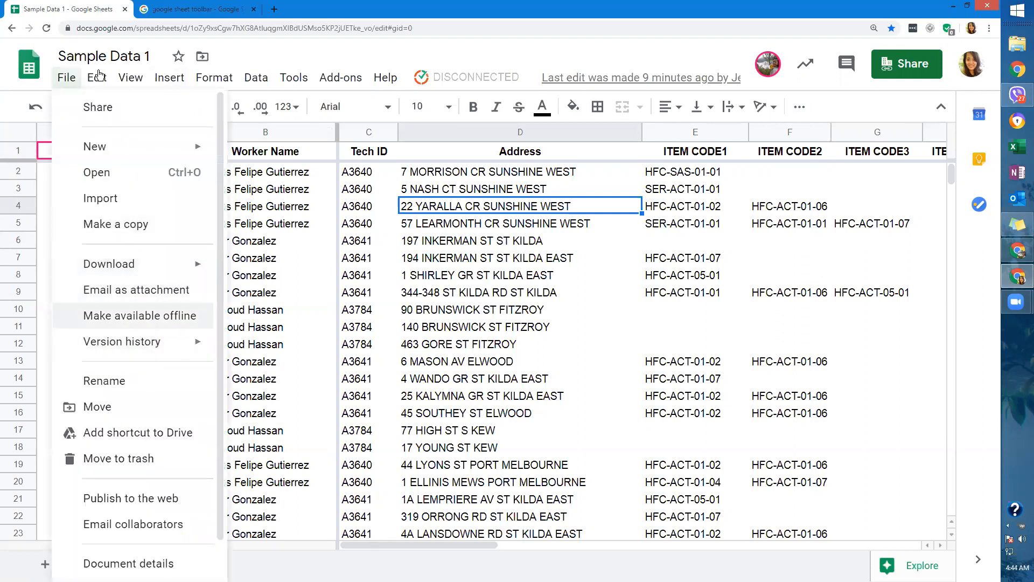
{"action": "mouse_move", "coordinate": [97, 77]}
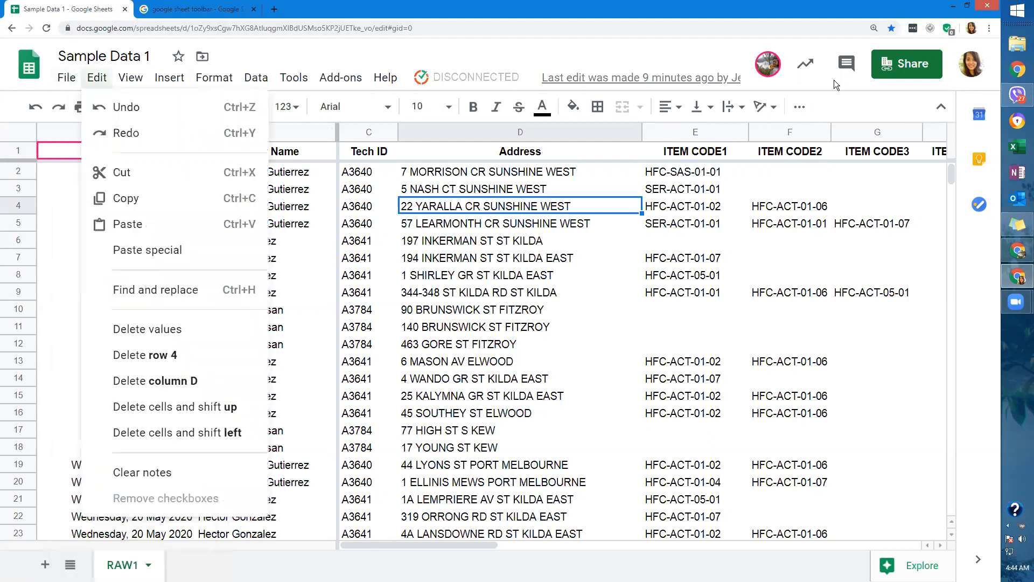
Review the spreadsheet's link sharing and people settings, then close them without changes.
{"action": "left_click", "coordinate": [902, 72]}
{"action": "left_click", "coordinate": [902, 72]}
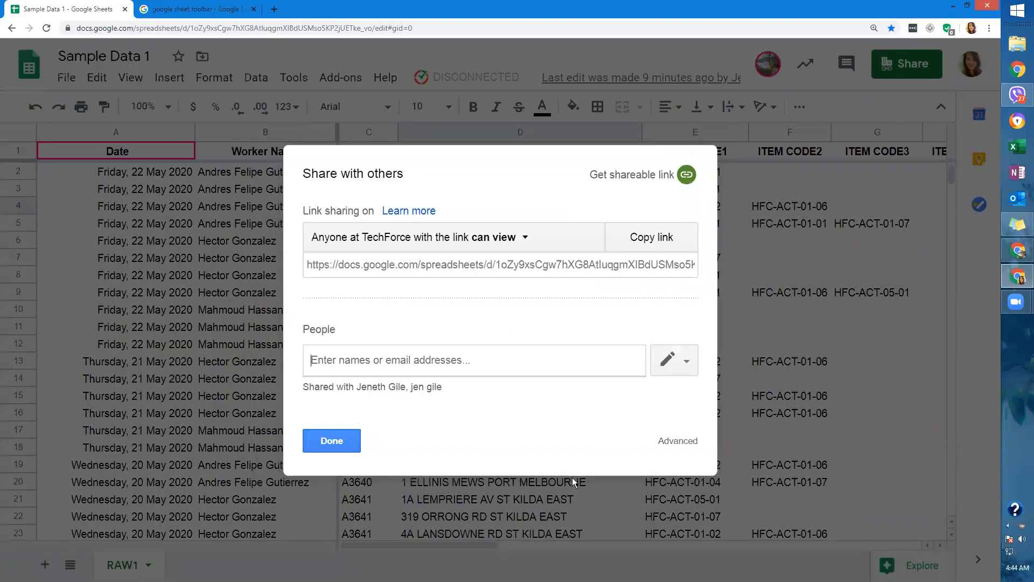
{"action": "left_click", "coordinate": [344, 448]}
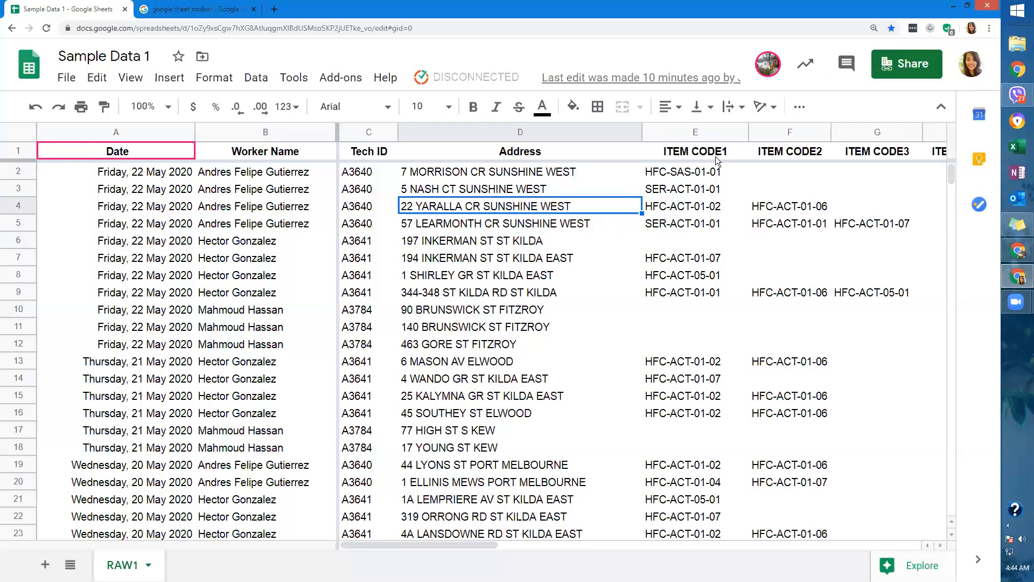
View the signed-in account's details and the contact card of the other collaborator currently viewing the spreadsheet.
{"action": "left_click", "coordinate": [967, 72]}
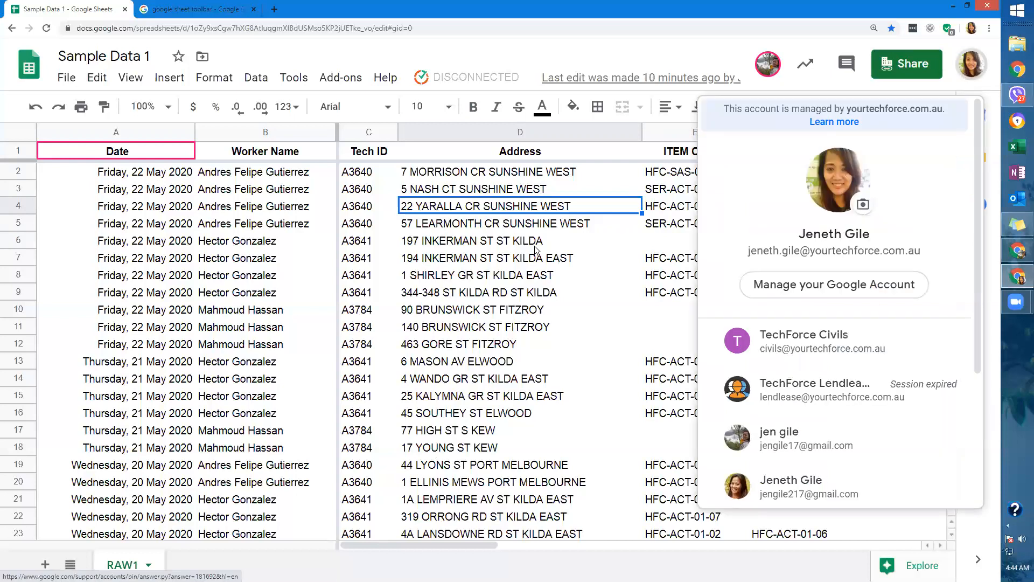
{"action": "left_click", "coordinate": [593, 274]}
{"action": "left_click", "coordinate": [970, 63]}
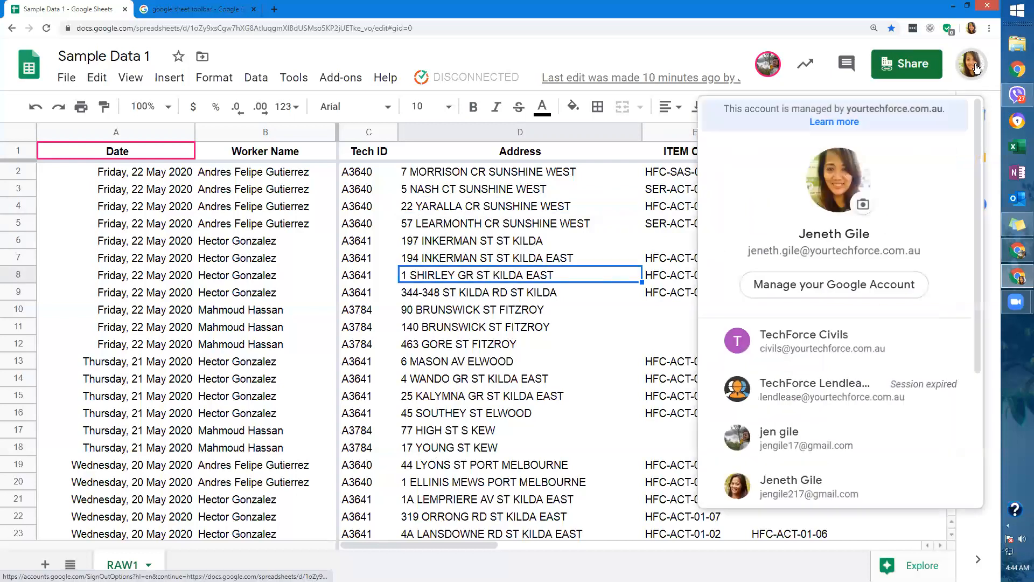
{"action": "left_click", "coordinate": [770, 71]}
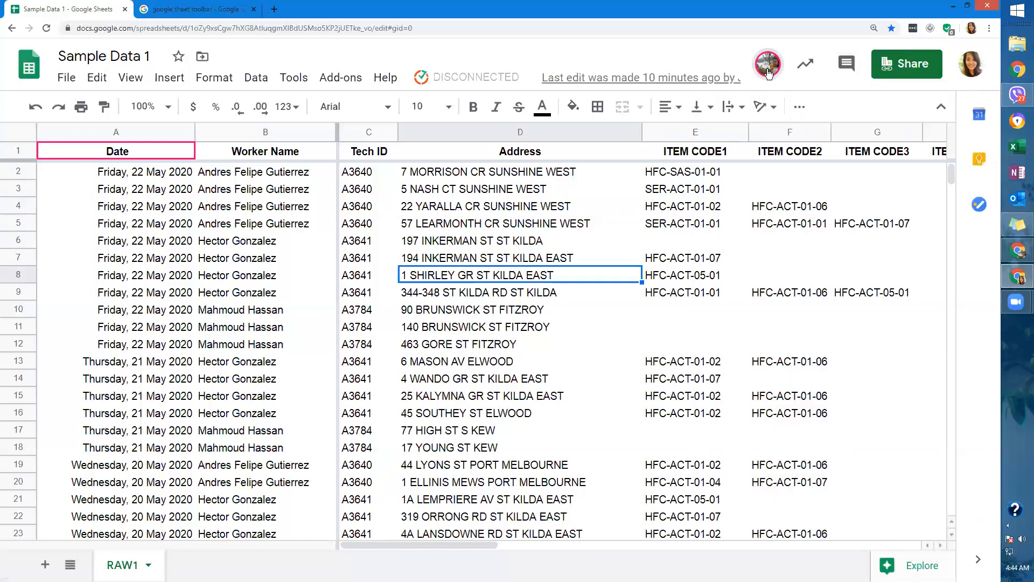
{"action": "mouse_move", "coordinate": [766, 72]}
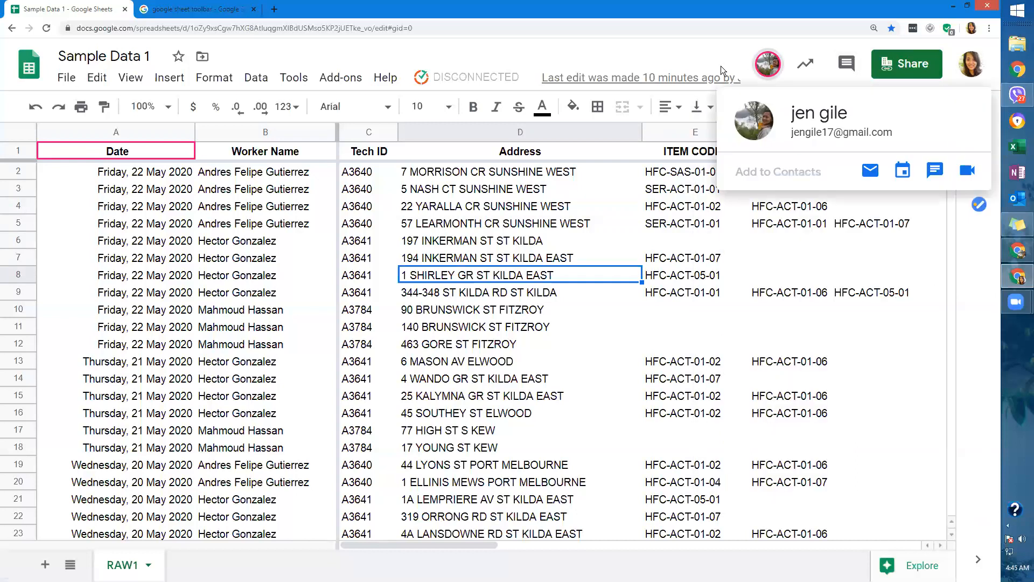
Switch to the second browser window showing the same spreadsheet under another account, close it, and return to the first window.
{"action": "left_click", "coordinate": [1016, 276]}
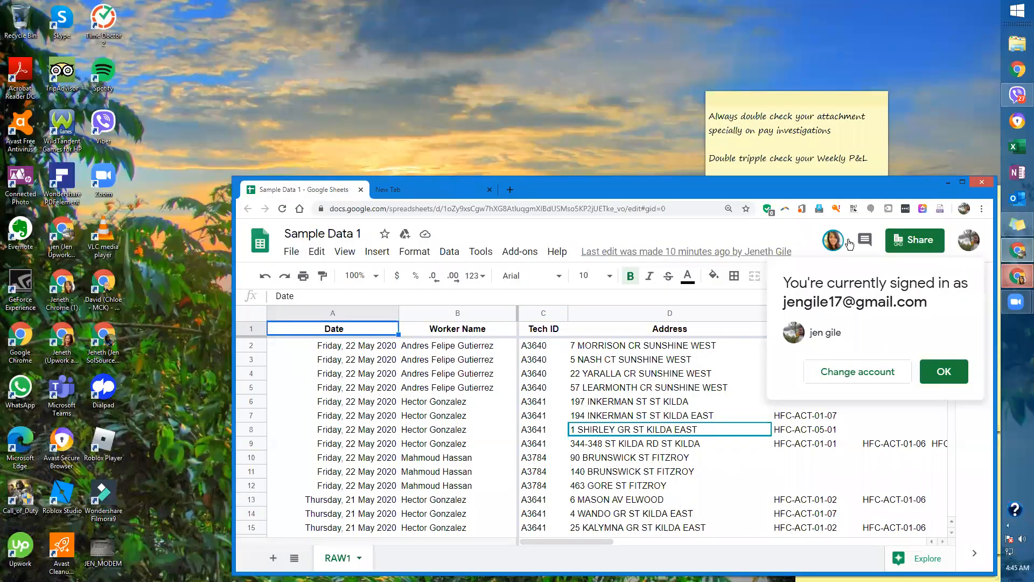
{"action": "left_click", "coordinate": [980, 182]}
{"action": "left_click", "coordinate": [1010, 245]}
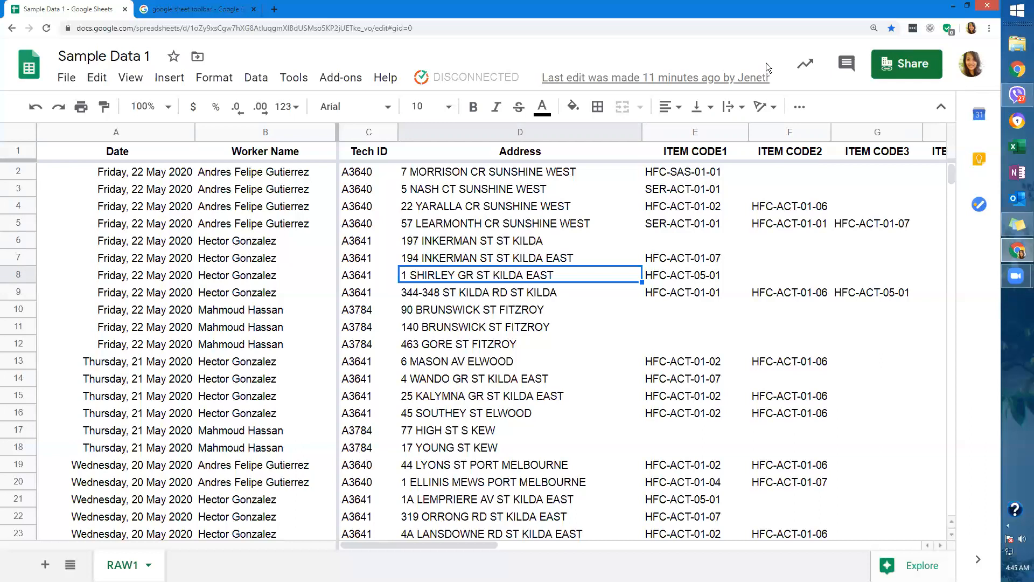
Examine the sheet's columns along row 2, from Date across to the Comments Section.
{"action": "left_click", "coordinate": [211, 274]}
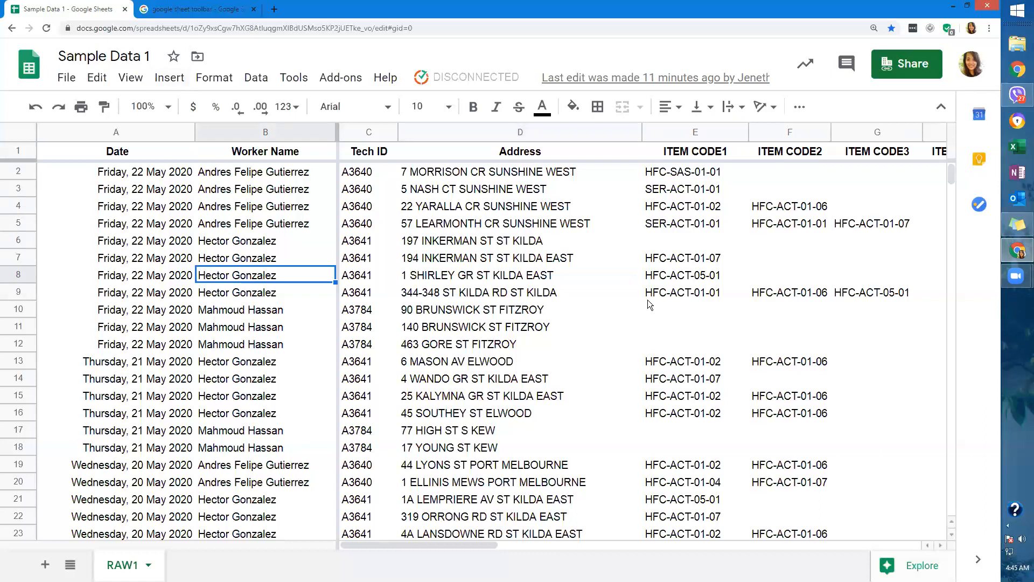
{"action": "left_click_drag", "start_coordinate": [404, 544], "coordinate": [351, 527]}
{"action": "left_click", "coordinate": [139, 173]}
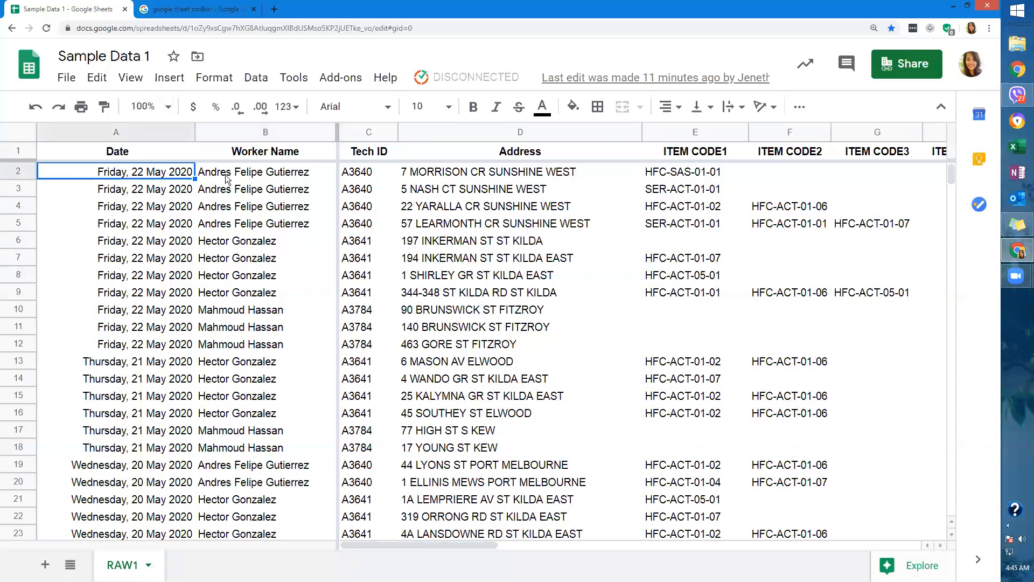
{"action": "key", "text": "Right"}
{"action": "key", "text": "Right"}
{"action": "key", "text": "Right"}
{"action": "key", "text": "Right"}
{"action": "key", "text": "Right"}
{"action": "key", "text": "Right"}
{"action": "key", "text": "Right"}
{"action": "key", "text": "Right"}
{"action": "key", "text": "Right"}
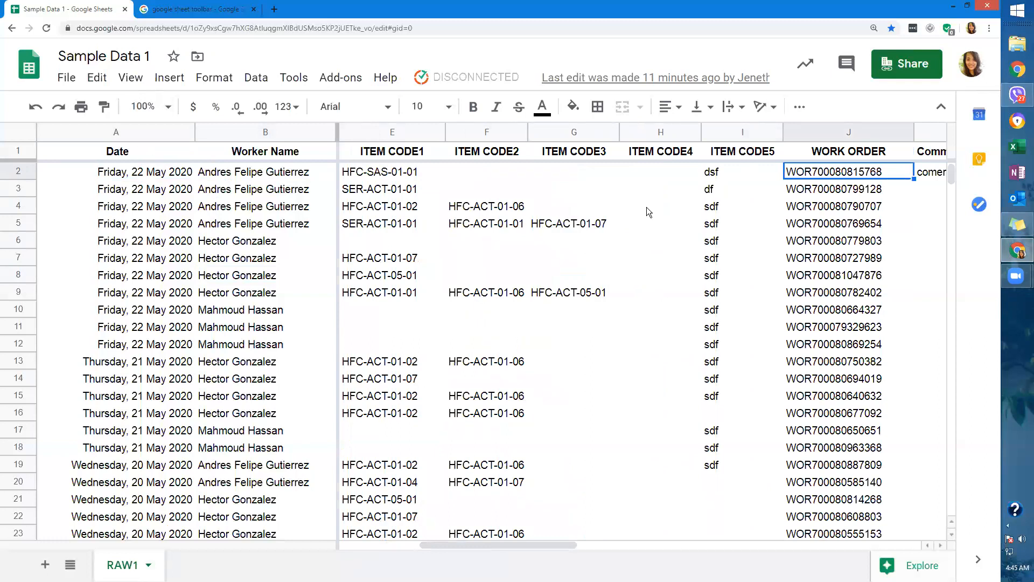
{"action": "key", "text": "Right"}
{"action": "key", "text": "Right"}
{"action": "key", "text": "Right"}
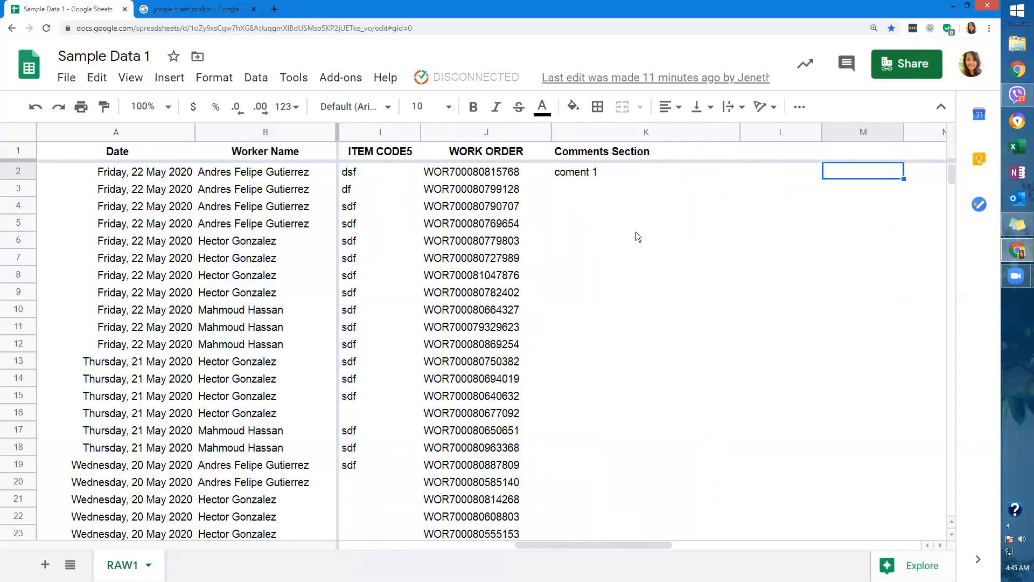
{"action": "left_click", "coordinate": [587, 175]}
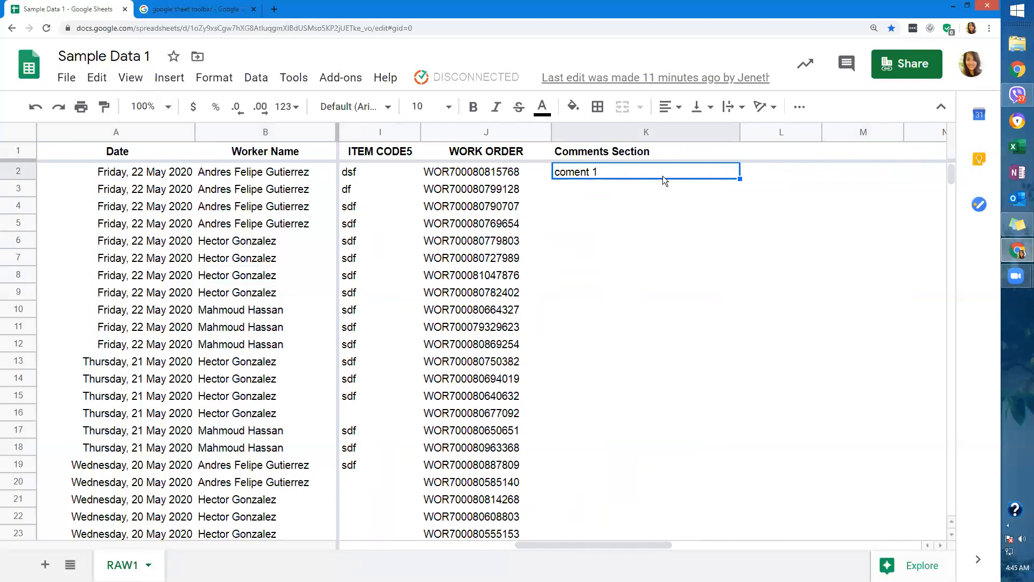
Fill the Comments Section header cell K1 with a light yellow background.
{"action": "left_click", "coordinate": [646, 155]}
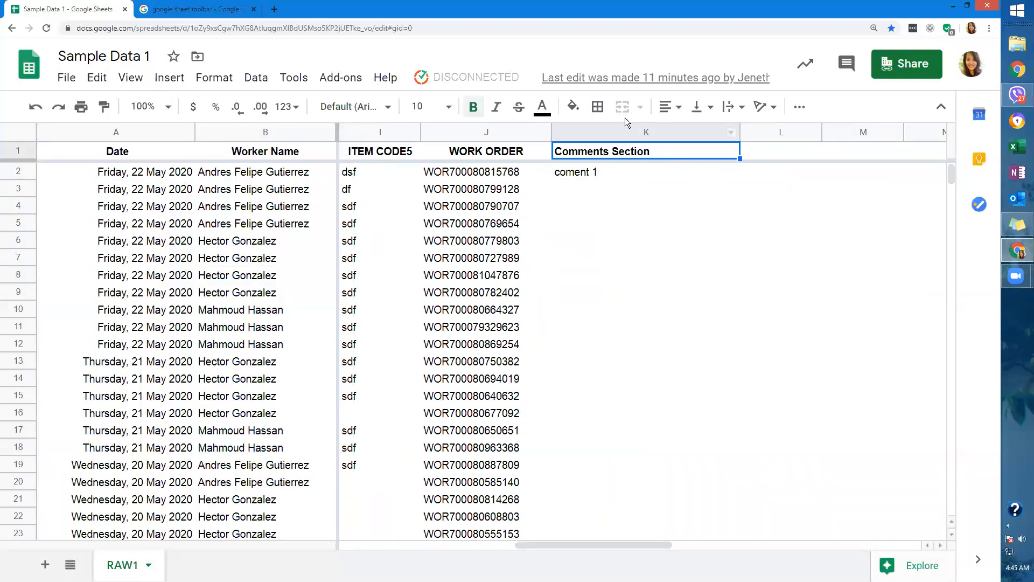
{"action": "left_click", "coordinate": [620, 135]}
{"action": "left_click", "coordinate": [614, 153]}
{"action": "left_click", "coordinate": [573, 106]}
{"action": "left_click", "coordinate": [633, 199]}
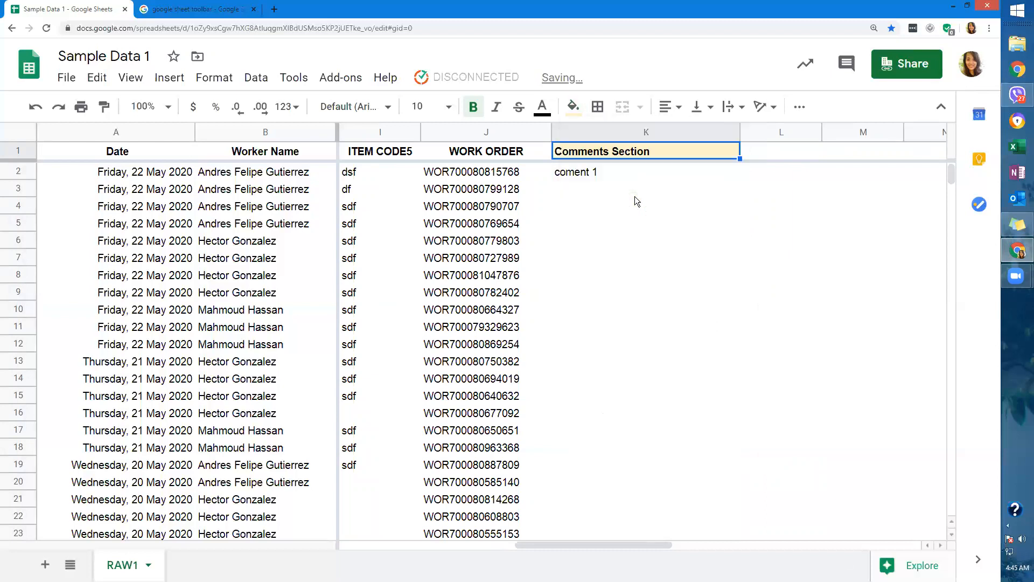
{"action": "left_click", "coordinate": [635, 179]}
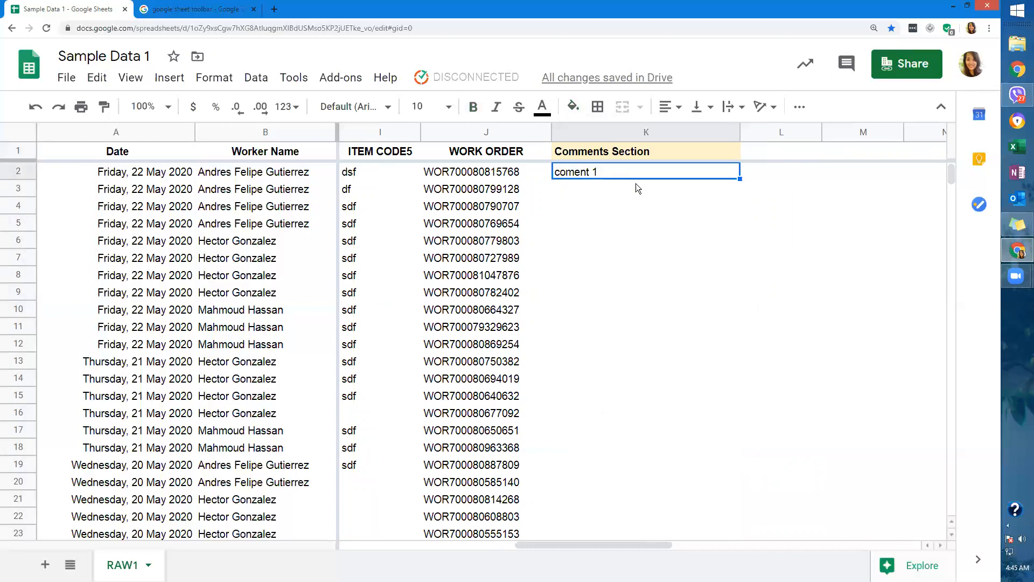
Overwrite the first work order entry in cell J2 with "d".
{"action": "left_click", "coordinate": [123, 175]}
{"action": "left_click", "coordinate": [462, 179]}
{"action": "type", "text": "f"}
{"action": "key", "text": "Escape"}
{"action": "type", "text": "d"}
{"action": "key", "text": "Return"}
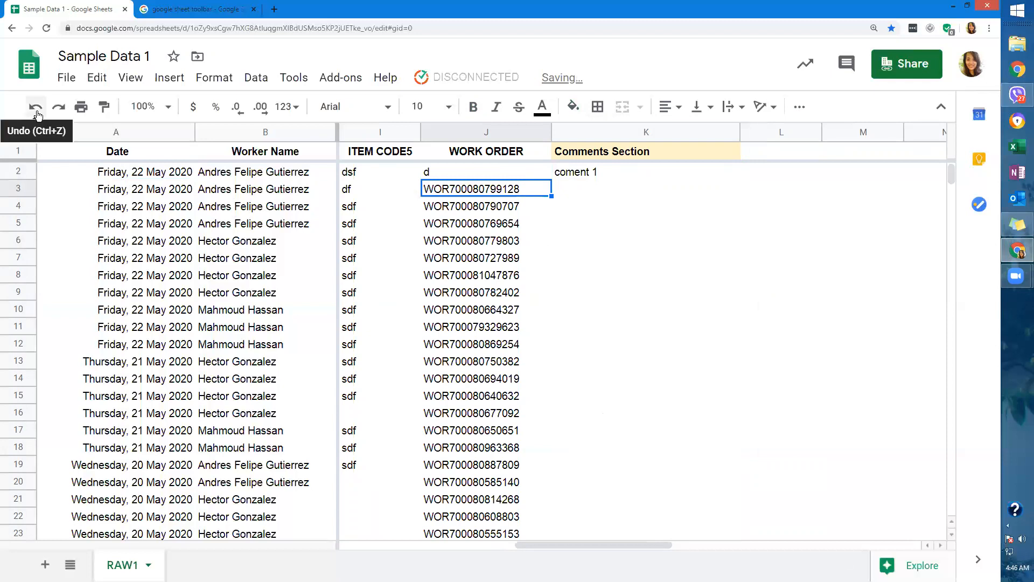
Undo the last edit to the first work order cell.
{"action": "left_click", "coordinate": [67, 81]}
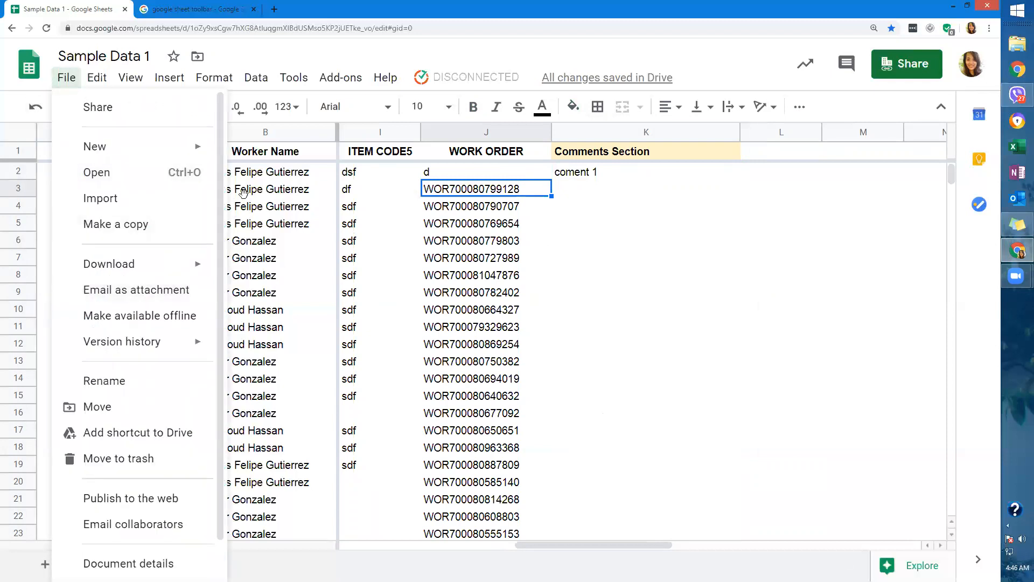
{"action": "left_click", "coordinate": [257, 208]}
{"action": "key", "text": "ctrl+z"}
Look through the cells of the Comments Section column below its header and return to K2.
{"action": "left_click_drag", "start_coordinate": [603, 175], "coordinate": [631, 519]}
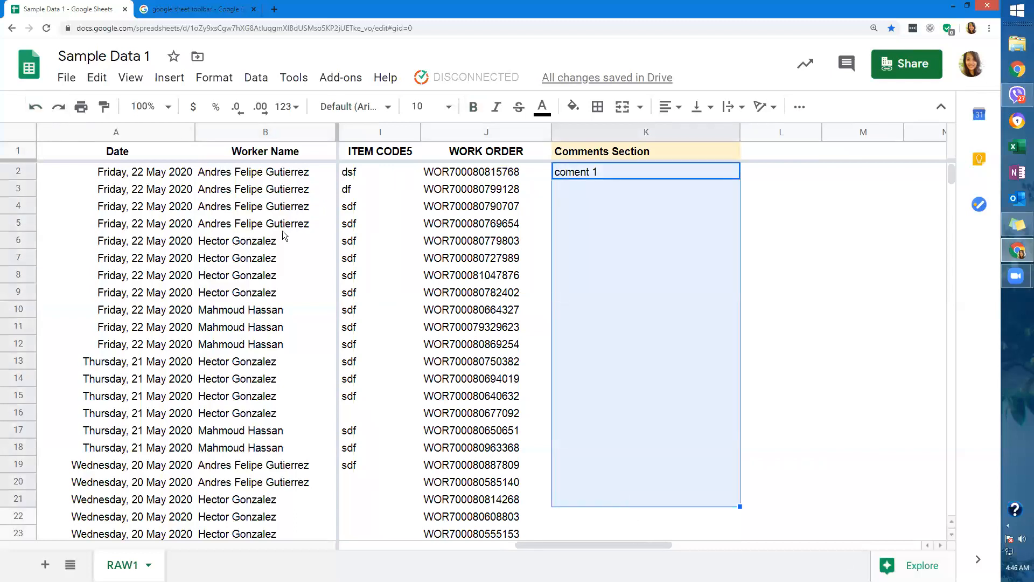
{"action": "left_click", "coordinate": [642, 175]}
{"action": "key", "text": "Down"}
{"action": "key", "text": "Down"}
{"action": "key", "text": "Down"}
{"action": "key", "text": "Down"}
{"action": "key", "text": "Down"}
{"action": "key", "text": "Down"}
{"action": "key", "text": "Down"}
{"action": "key", "text": "Down"}
{"action": "key", "text": "Down"}
{"action": "key", "text": "Down"}
{"action": "key", "text": "Down"}
{"action": "key", "text": "Down"}
{"action": "key", "text": "Down"}
{"action": "key", "text": "Down"}
{"action": "key", "text": "Down"}
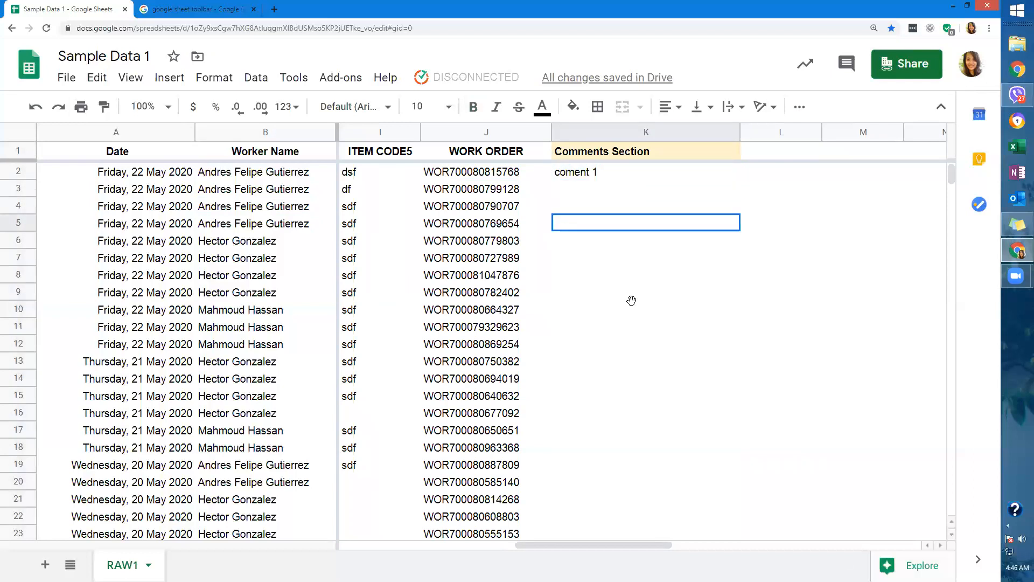
{"action": "key", "text": "ctrl+Up"}
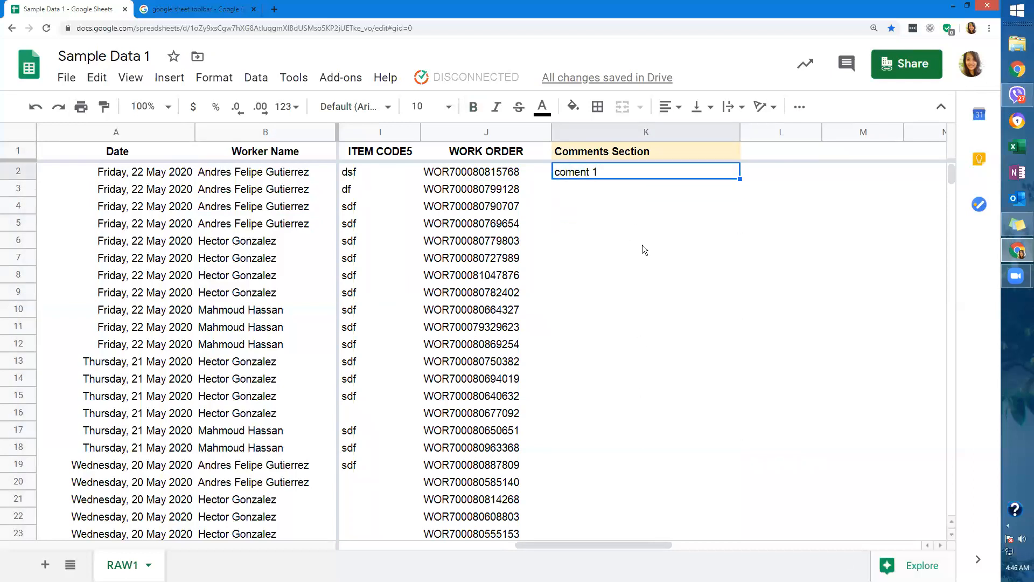
Look through the WORK ORDER column entries from row 6 down to row 17.
{"action": "left_click", "coordinate": [459, 245]}
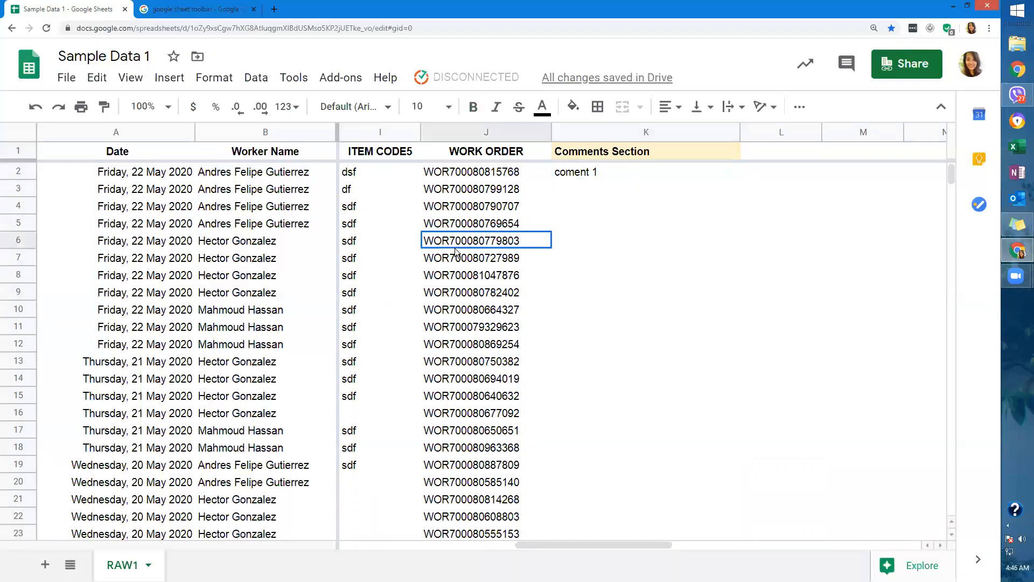
{"action": "key", "text": "Down"}
{"action": "key", "text": "Down"}
{"action": "key", "text": "Down"}
{"action": "key", "text": "Down"}
{"action": "key", "text": "Down"}
{"action": "key", "text": "Down"}
{"action": "key", "text": "Down"}
{"action": "key", "text": "Down"}
{"action": "key", "text": "Down"}
{"action": "key", "text": "Down"}
{"action": "key", "text": "Down"}
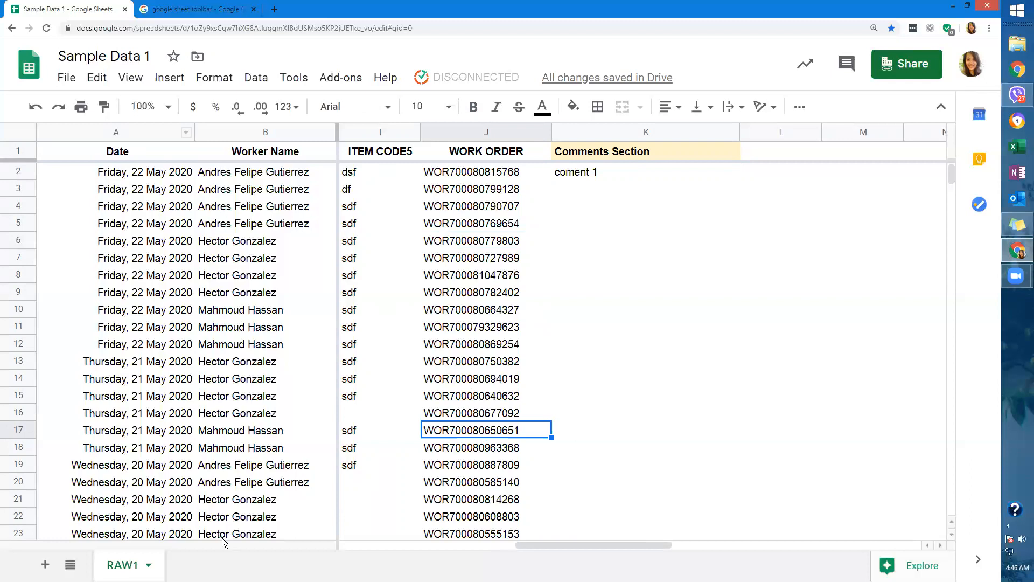
{"action": "left_click", "coordinate": [148, 565]}
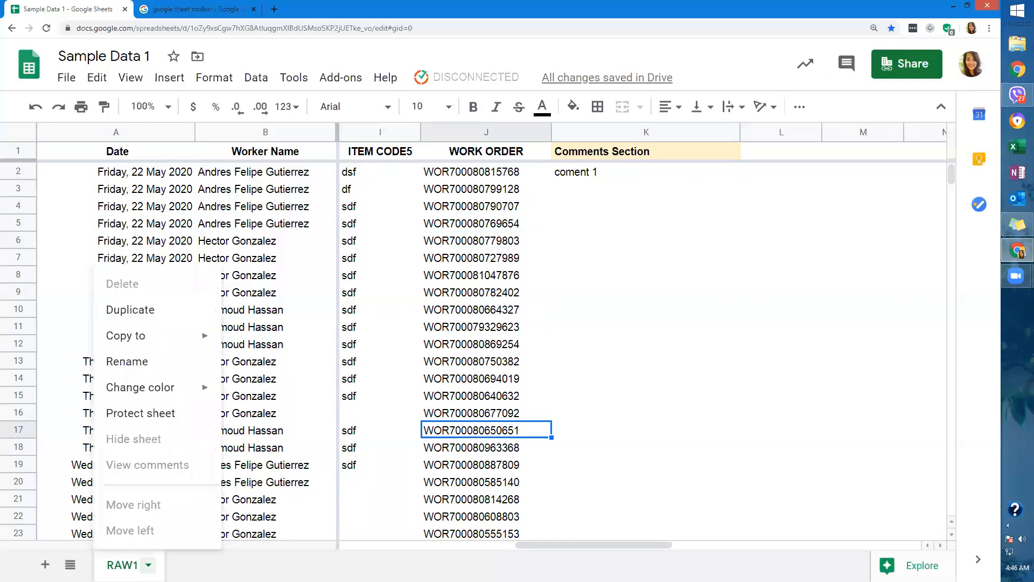
{"action": "left_click", "coordinate": [201, 565]}
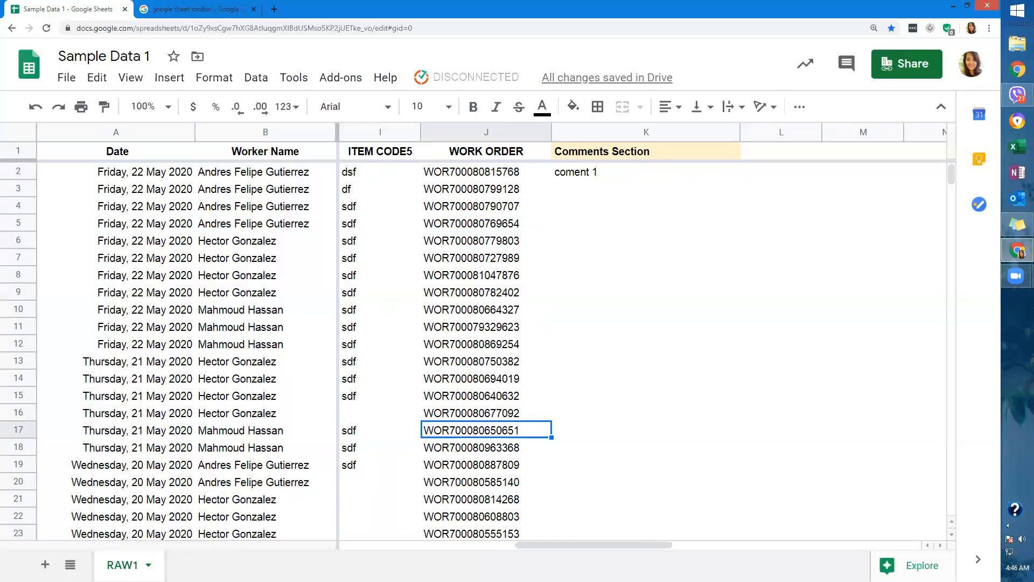
Start protecting the RAW1 sheet and switch the protection type to a cell range.
{"action": "left_click", "coordinate": [149, 565]}
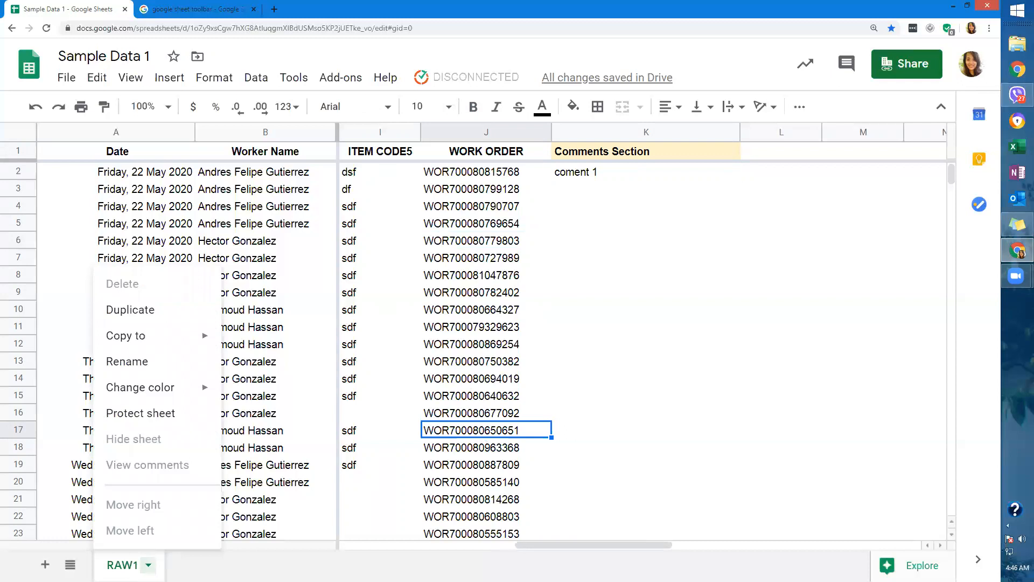
{"action": "left_click", "coordinate": [170, 422]}
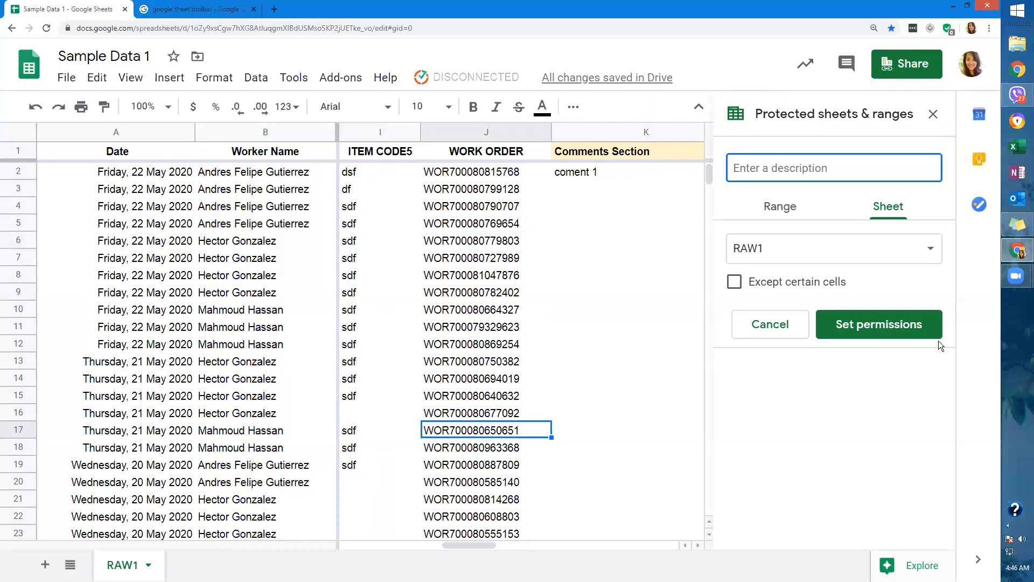
{"action": "left_click", "coordinate": [787, 209]}
{"action": "left_click", "coordinate": [889, 214]}
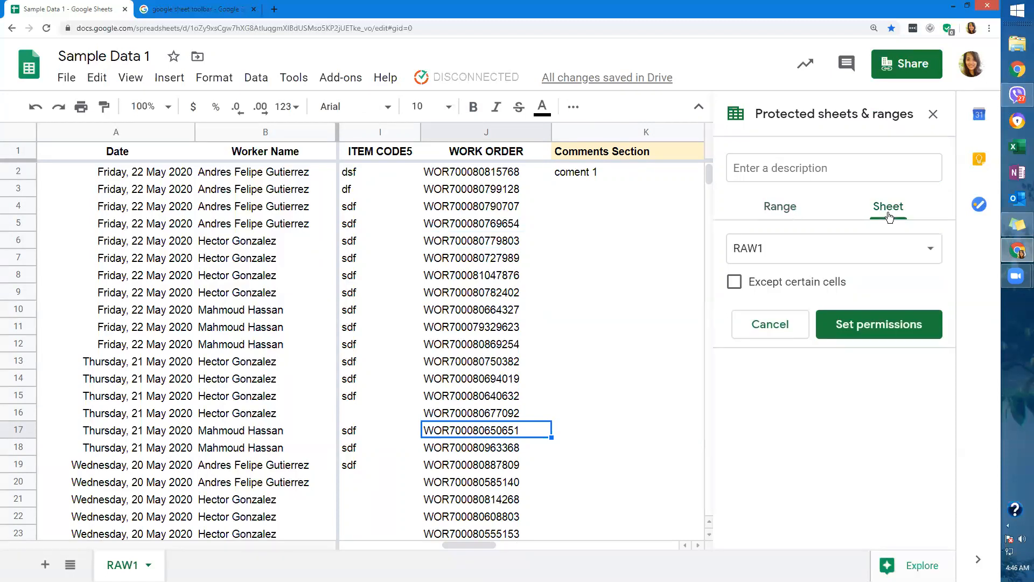
{"action": "left_click", "coordinate": [784, 212]}
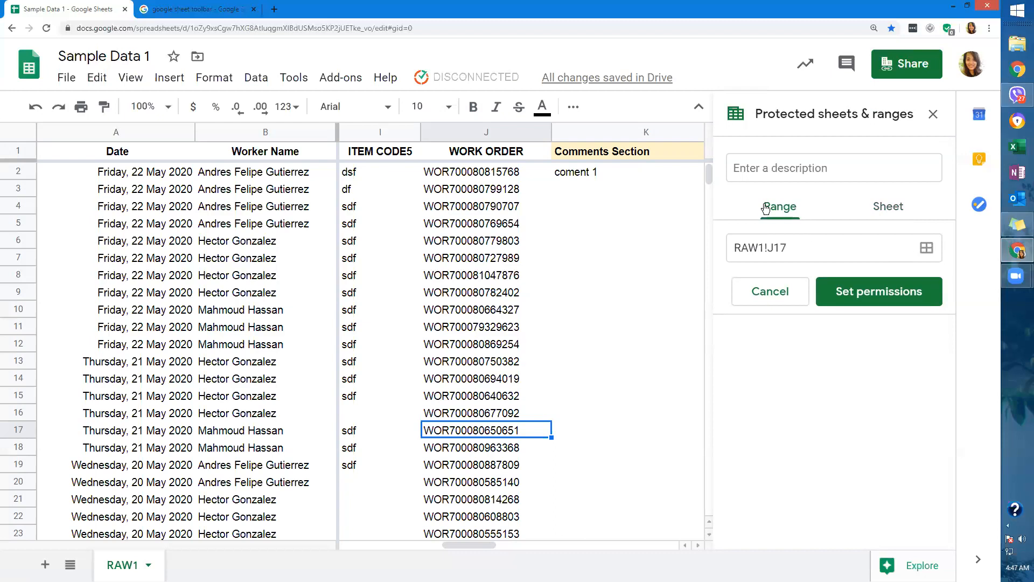
Replace the range to protect with columns A through J of RAW1.
{"action": "left_click", "coordinate": [925, 249]}
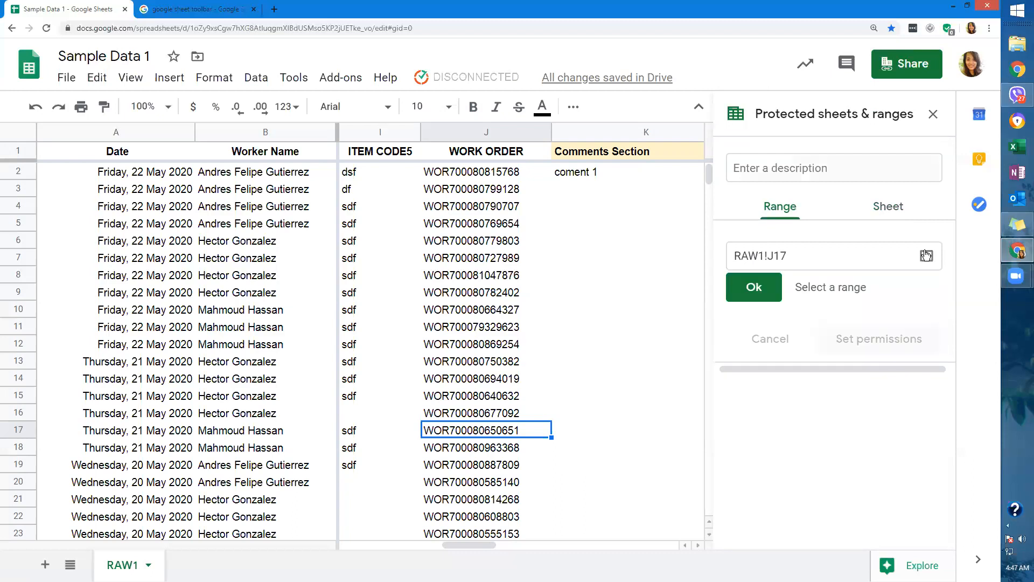
{"action": "left_click", "coordinate": [847, 251]}
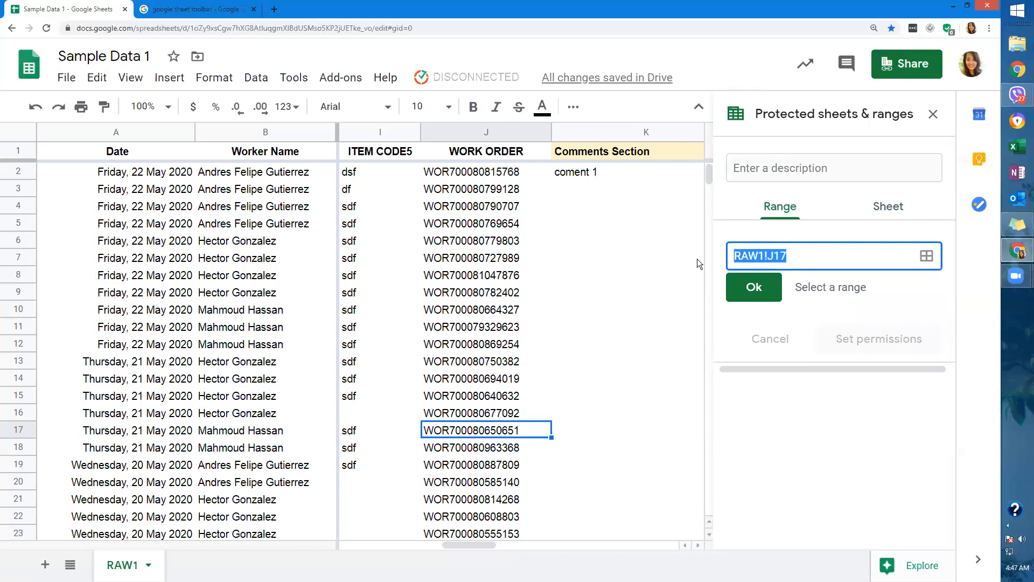
{"action": "left_click", "coordinate": [931, 254]}
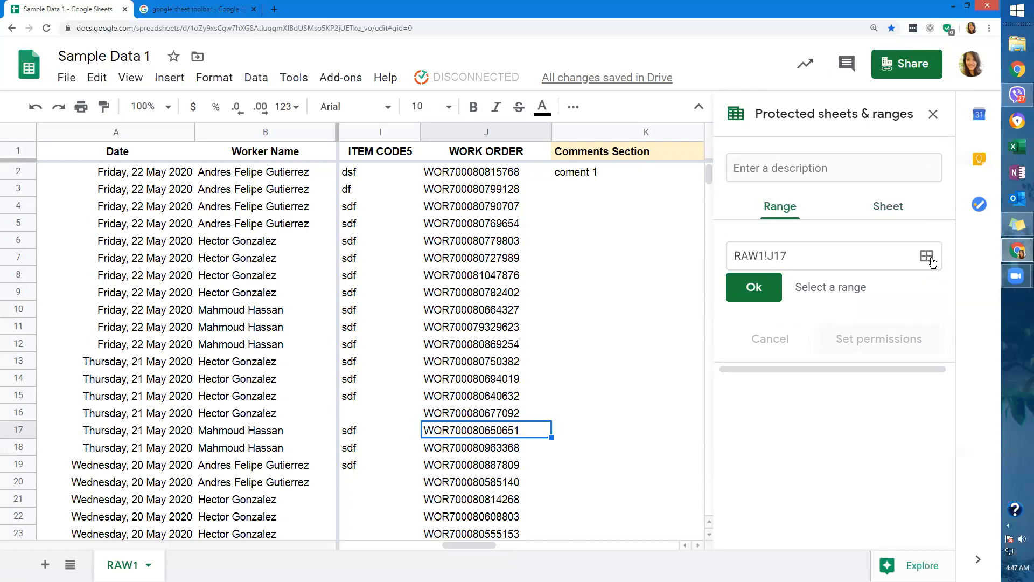
{"action": "left_click", "coordinate": [932, 254]}
{"action": "left_click", "coordinate": [794, 254]}
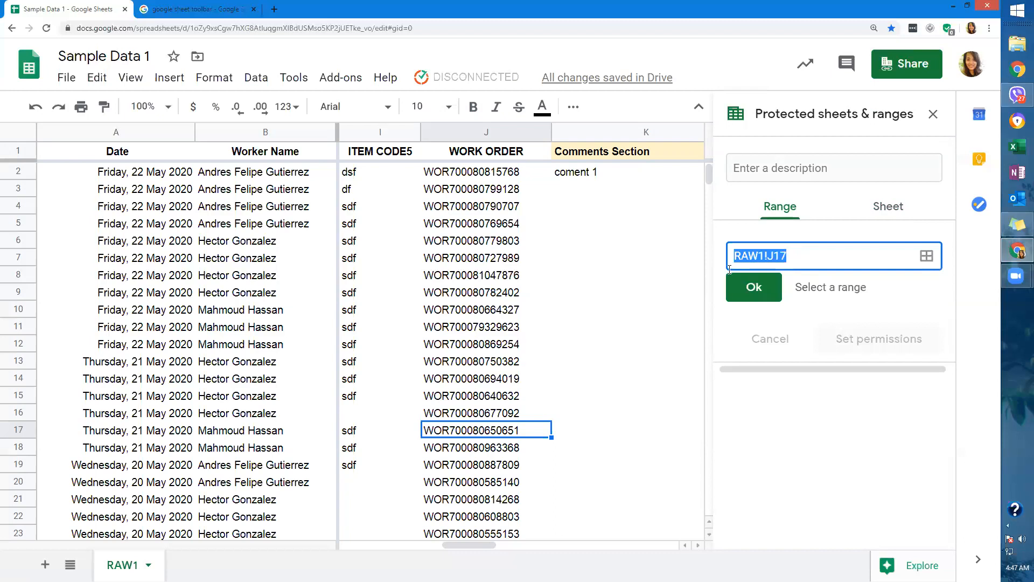
{"action": "key", "text": "BackSpace"}
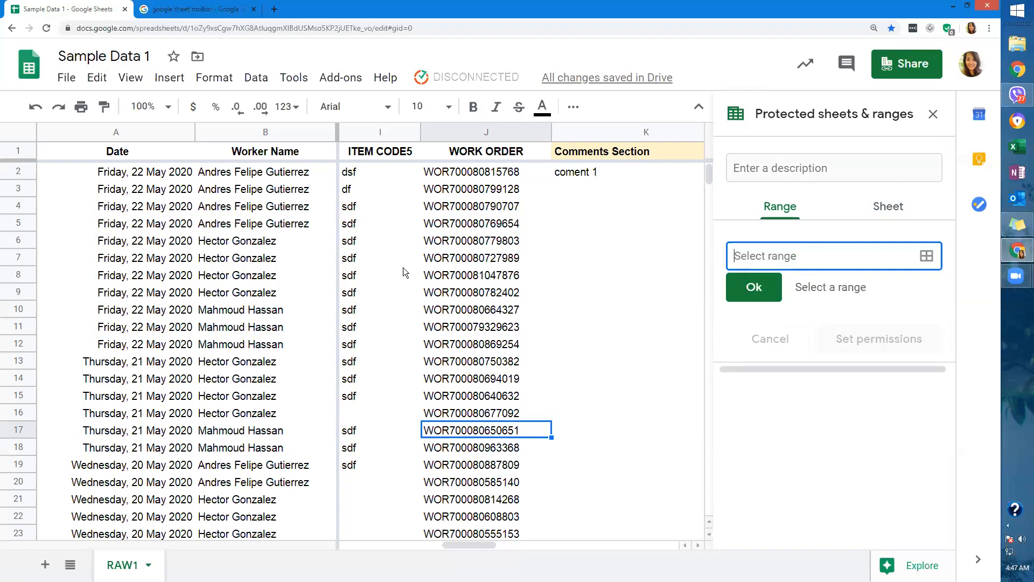
{"action": "left_click_drag", "start_coordinate": [453, 545], "coordinate": [351, 545]}
{"action": "left_click", "coordinate": [147, 133]}
{"action": "left_click_drag", "start_coordinate": [275, 152], "coordinate": [536, 189]}
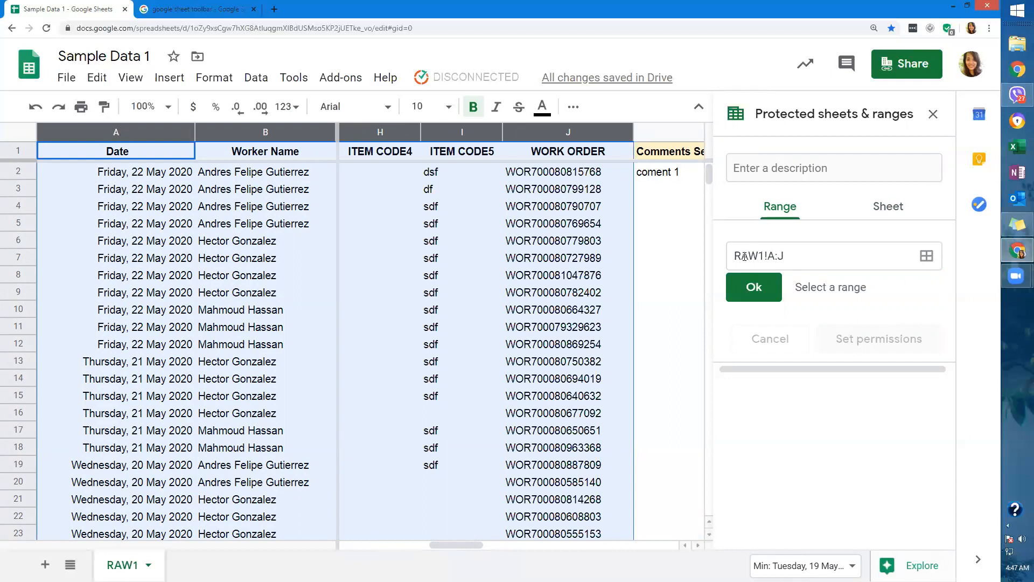
Accept RAW1!A:J as the protected range and open its editing permissions.
{"action": "left_click", "coordinate": [815, 258]}
{"action": "left_click_drag", "start_coordinate": [765, 256], "coordinate": [734, 257]}
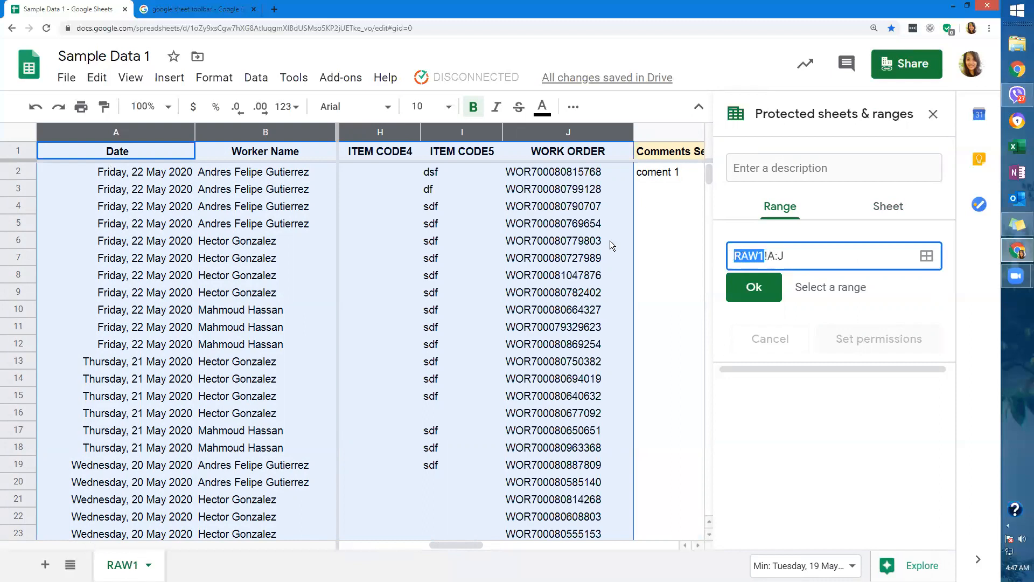
{"action": "left_click", "coordinate": [811, 249]}
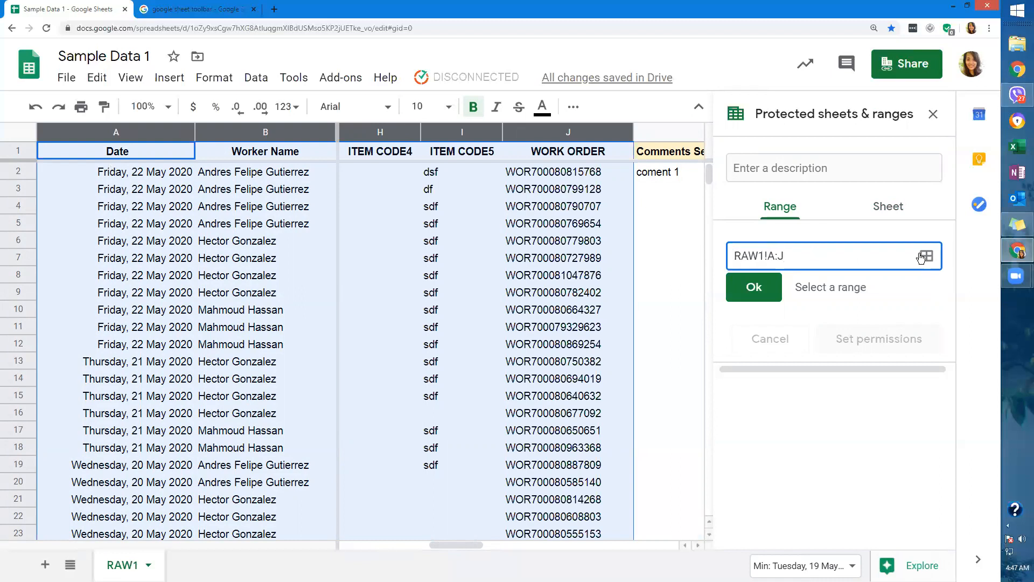
{"action": "left_click", "coordinate": [920, 257]}
{"action": "left_click", "coordinate": [859, 252]}
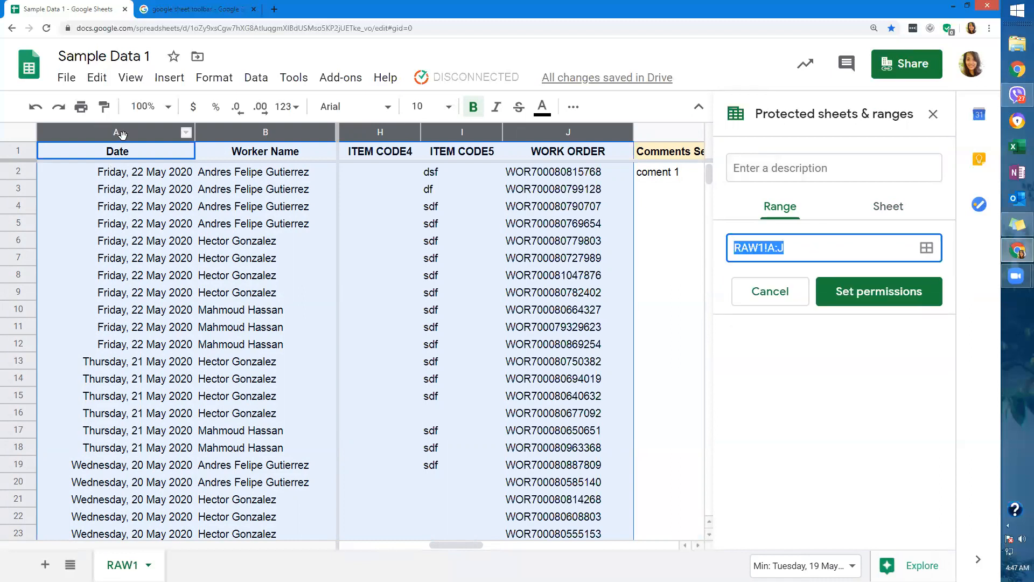
{"action": "left_click_drag", "start_coordinate": [126, 132], "coordinate": [167, 136]}
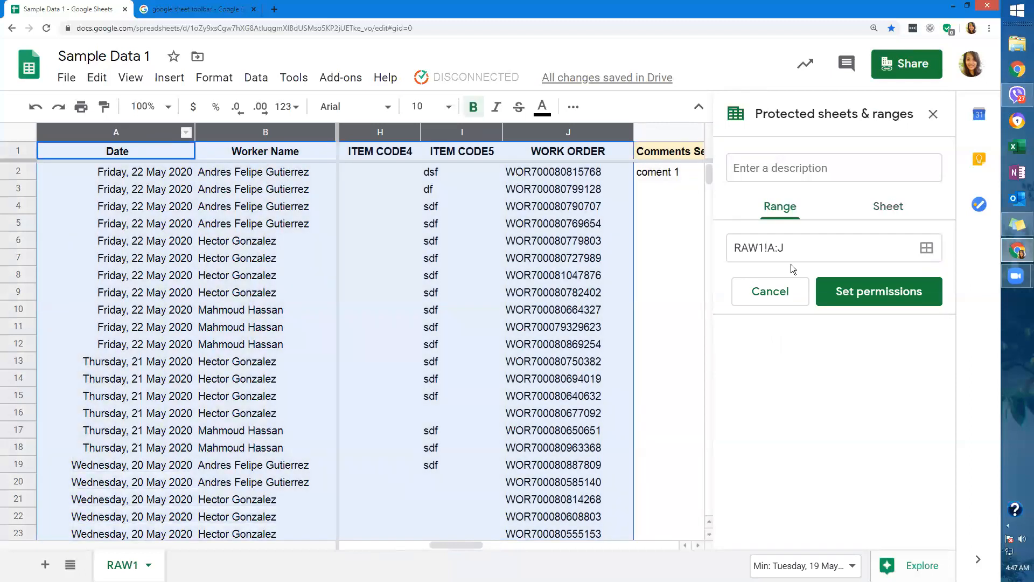
{"action": "left_click", "coordinate": [847, 289]}
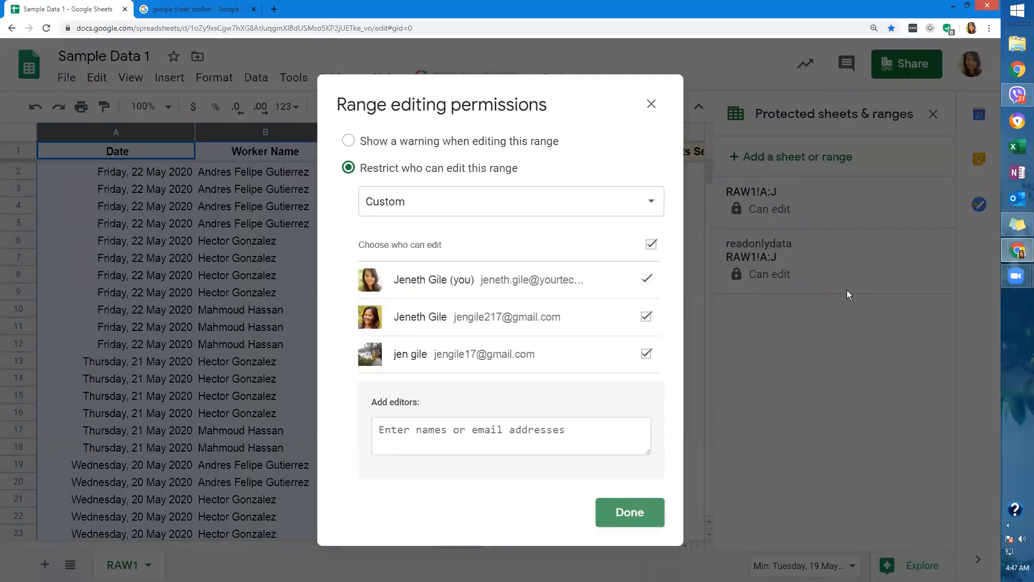
Exclude both other accounts from editing the range and set the editing restriction to Only you.
{"action": "left_click", "coordinate": [647, 353]}
{"action": "left_click", "coordinate": [646, 316]}
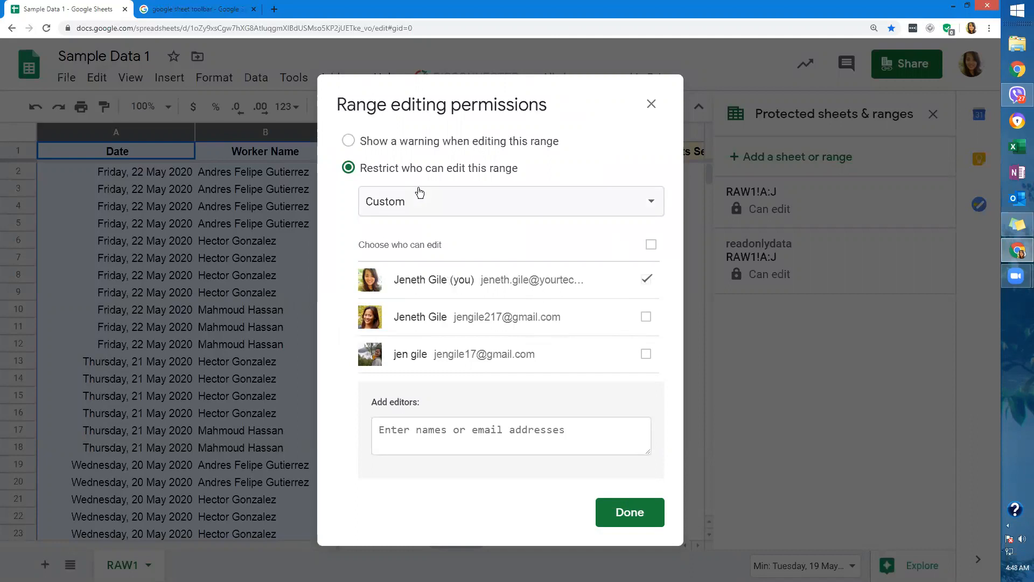
{"action": "left_click", "coordinate": [349, 141]}
{"action": "left_click", "coordinate": [355, 170]}
{"action": "left_click", "coordinate": [448, 209]}
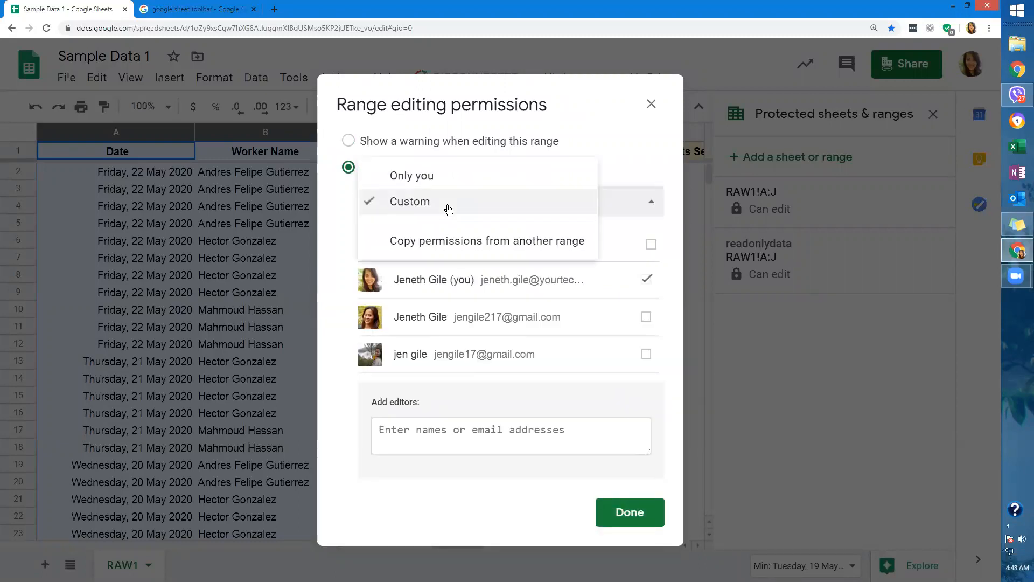
{"action": "left_click", "coordinate": [453, 178]}
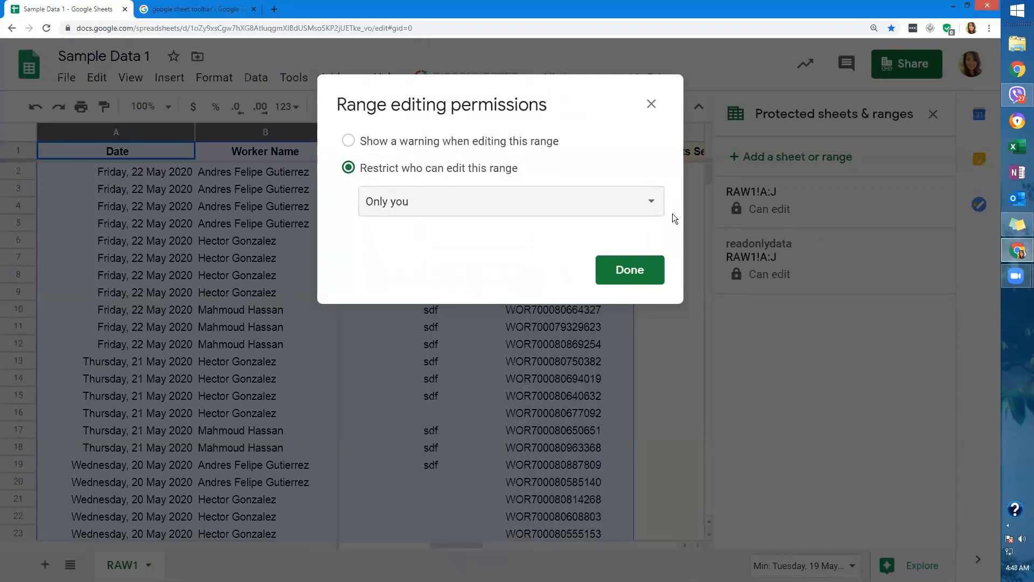
Set the editing restriction to Custom, allow the second listed account to edit, and save the permissions.
{"action": "left_click", "coordinate": [503, 208]}
{"action": "left_click", "coordinate": [503, 226]}
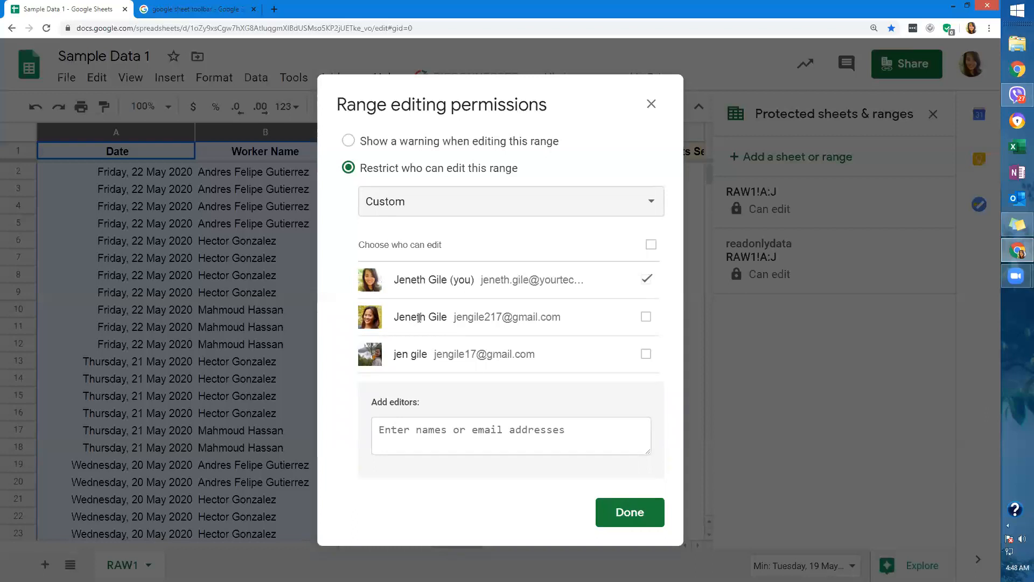
{"action": "left_click", "coordinate": [646, 316]}
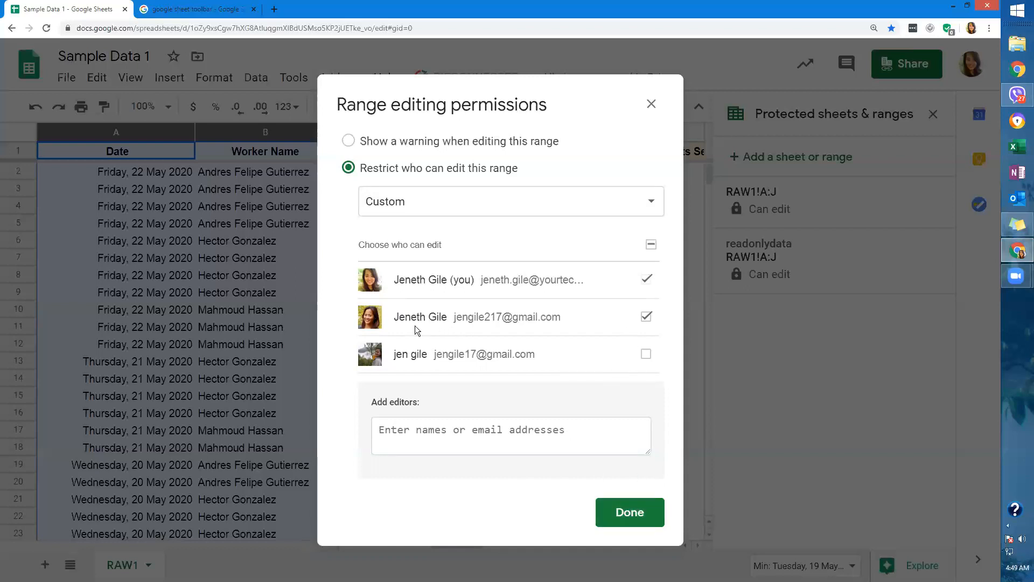
{"action": "left_click", "coordinate": [635, 516]}
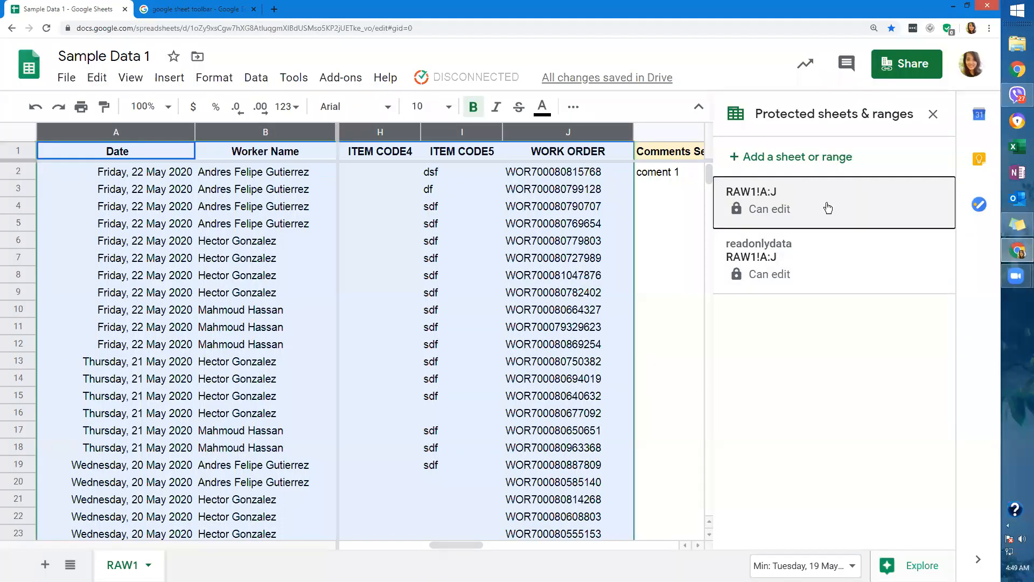
Remove the duplicate protected range readonlydata covering RAW1!A:J.
{"action": "left_click", "coordinate": [830, 205]}
{"action": "left_click", "coordinate": [851, 358]}
{"action": "left_click", "coordinate": [827, 260]}
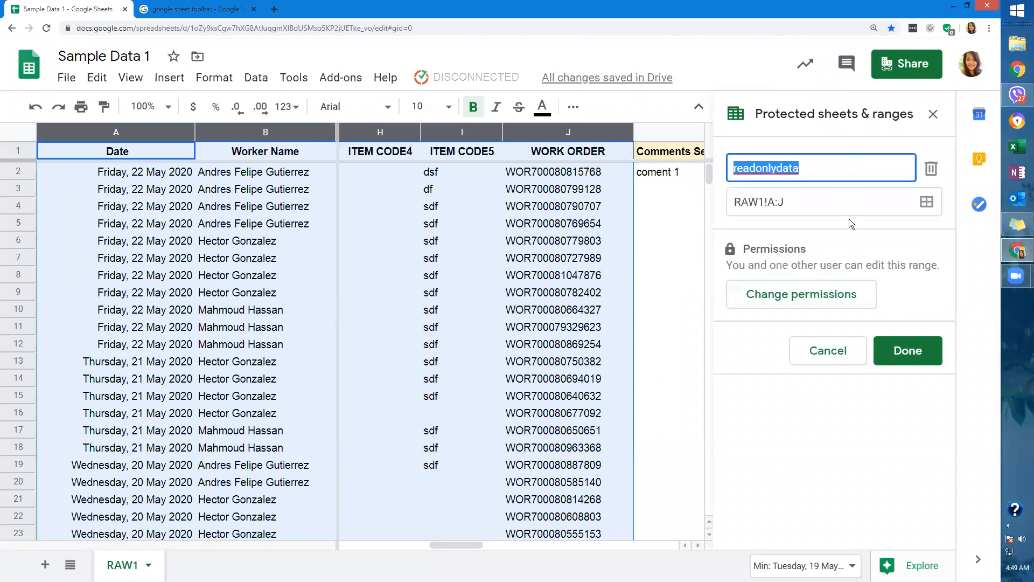
{"action": "left_click", "coordinate": [931, 168]}
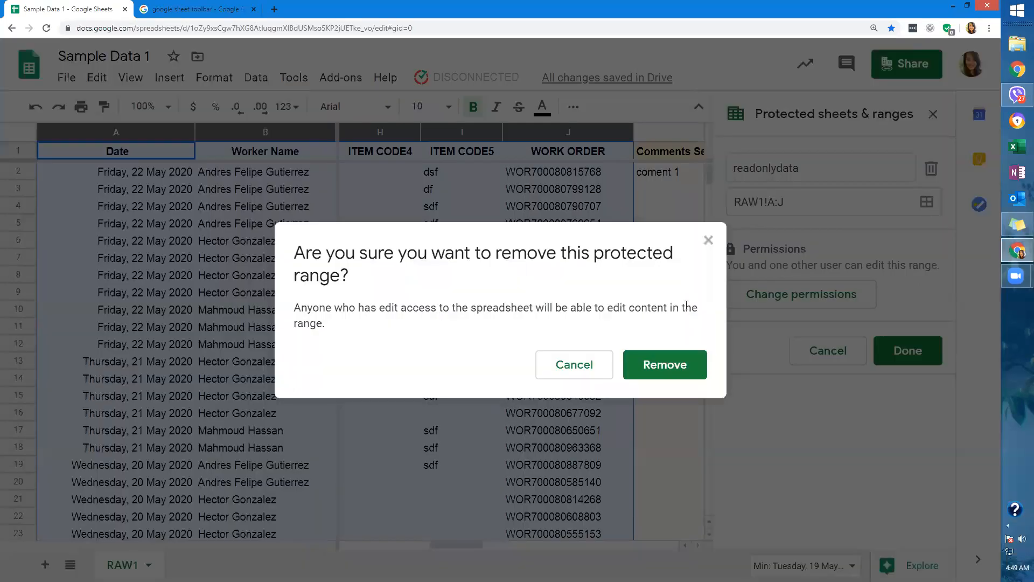
{"action": "left_click", "coordinate": [672, 367]}
Describe the remaining protected range as "donoteditAtoJ", save it, and close the protection settings.
{"action": "left_click", "coordinate": [802, 196]}
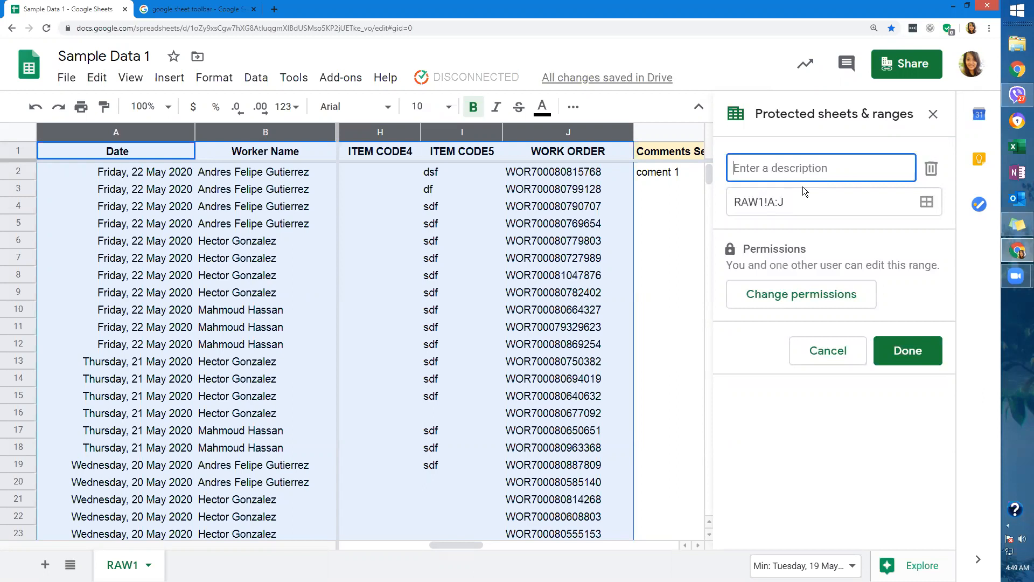
{"action": "type", "text": "donoteditAtoJ"}
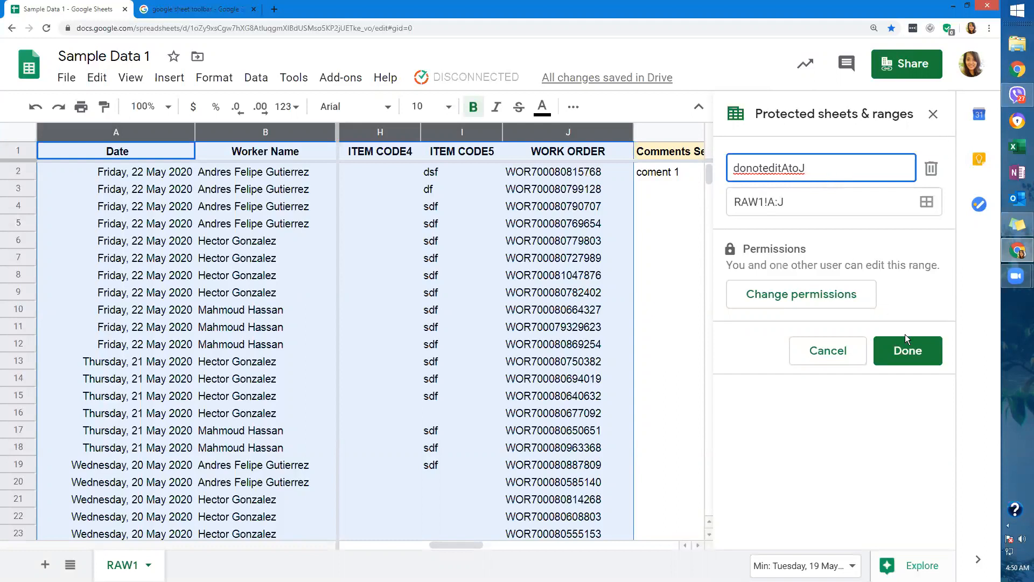
{"action": "left_click", "coordinate": [907, 350]}
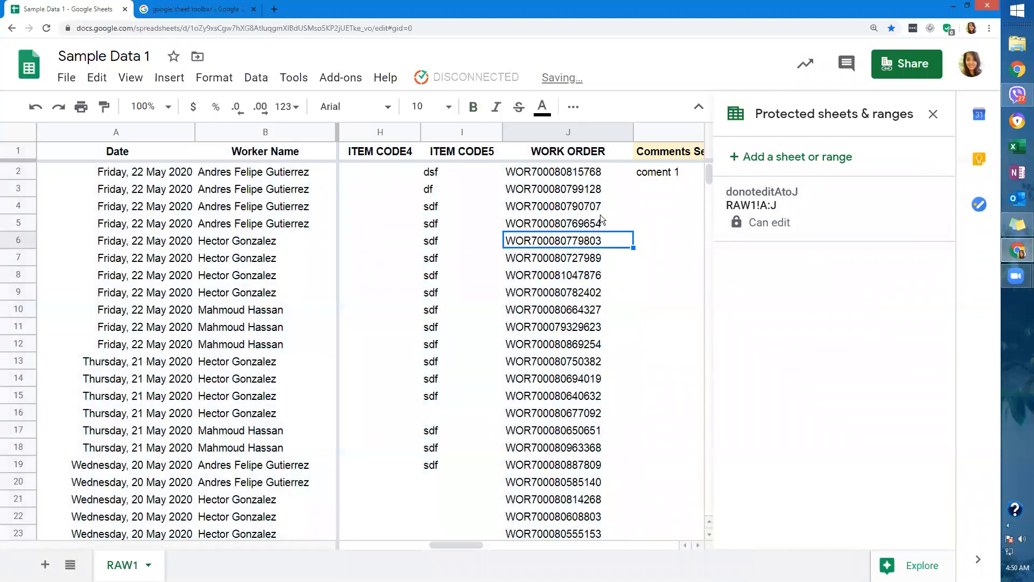
{"action": "left_click", "coordinate": [933, 113]}
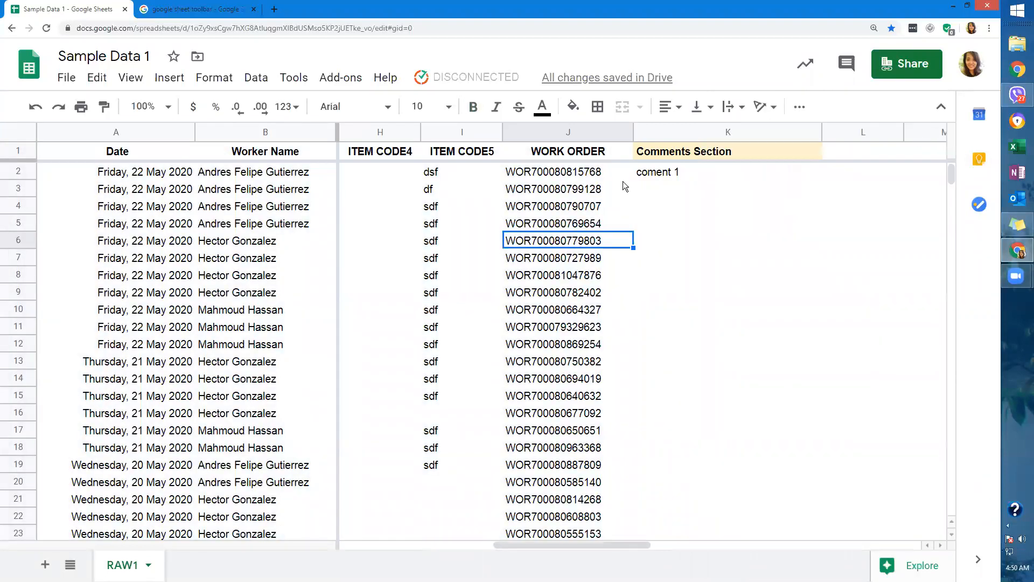
Test overwriting the work orders in J3 with "d" and J5 with "u", and undo the edits.
{"action": "left_click", "coordinate": [665, 177]}
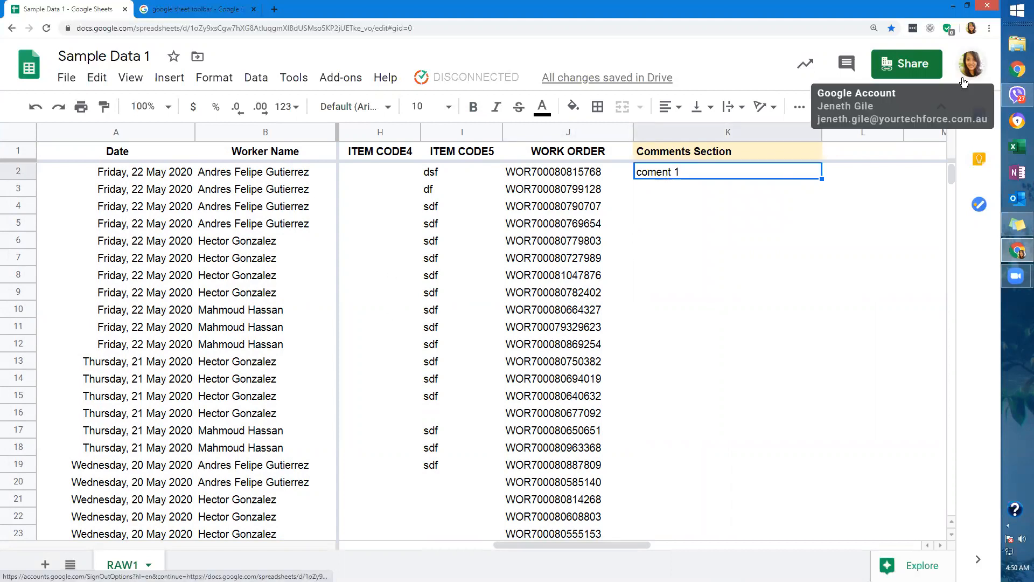
{"action": "left_click", "coordinate": [537, 191]}
{"action": "type", "text": "d"}
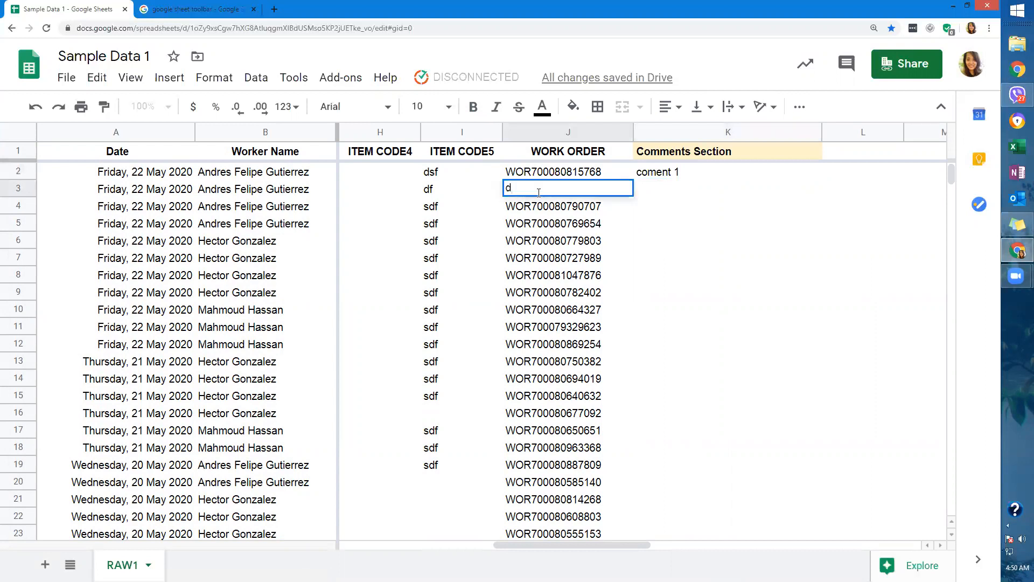
{"action": "left_click", "coordinate": [556, 226]}
{"action": "key", "text": "alt+e"}
{"action": "key", "text": "y"}
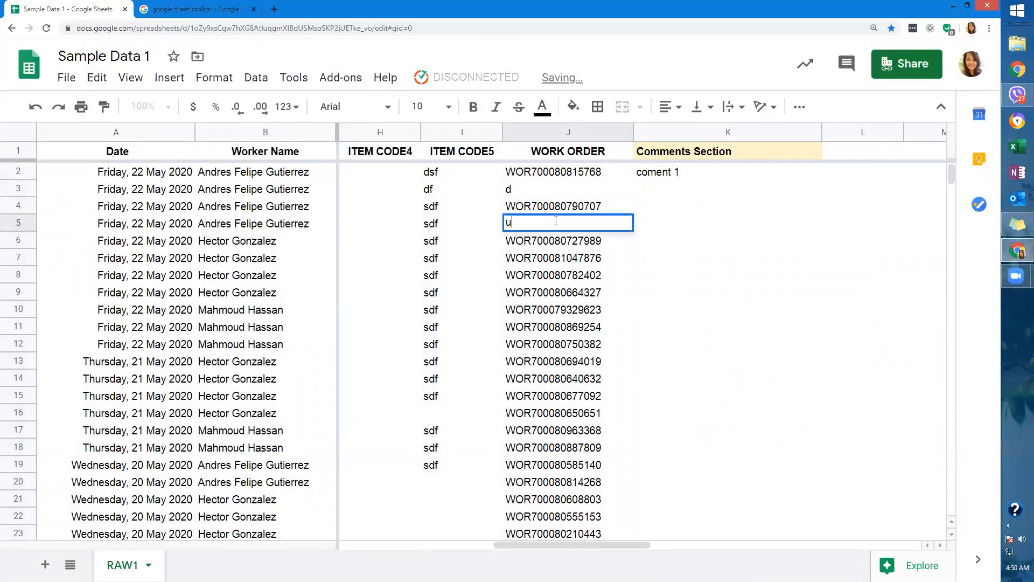
{"action": "left_click", "coordinate": [33, 109]}
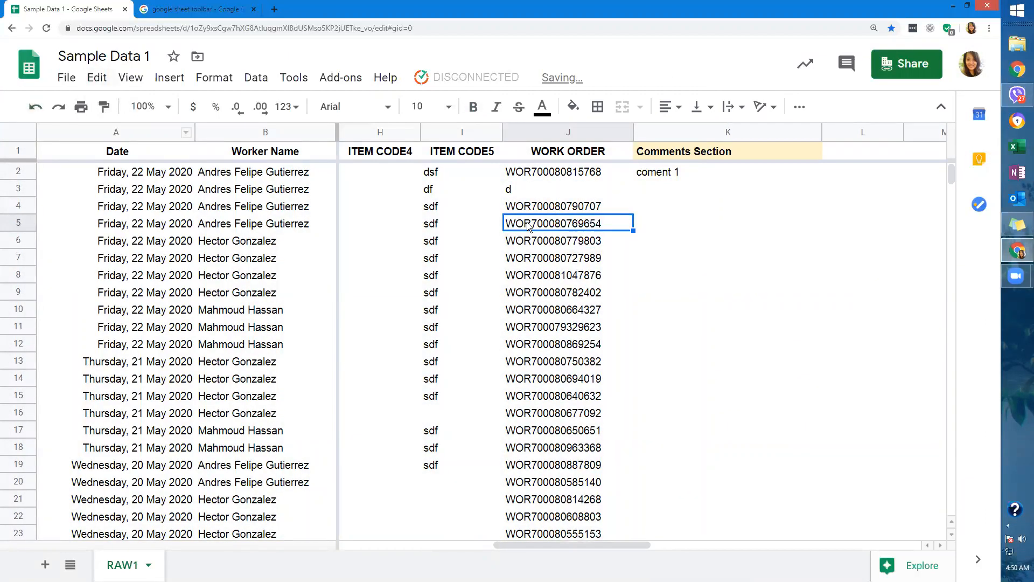
{"action": "left_click", "coordinate": [34, 107]}
Try entering "dsf" in cell K3 of the Comments Section column and discard the entry.
{"action": "left_click", "coordinate": [700, 192]}
{"action": "type", "text": "dsf"}
{"action": "key", "text": "Escape"}
Clear all ITEM CODE5 entries below the header, from I2 down to I19.
{"action": "left_click", "coordinate": [411, 175]}
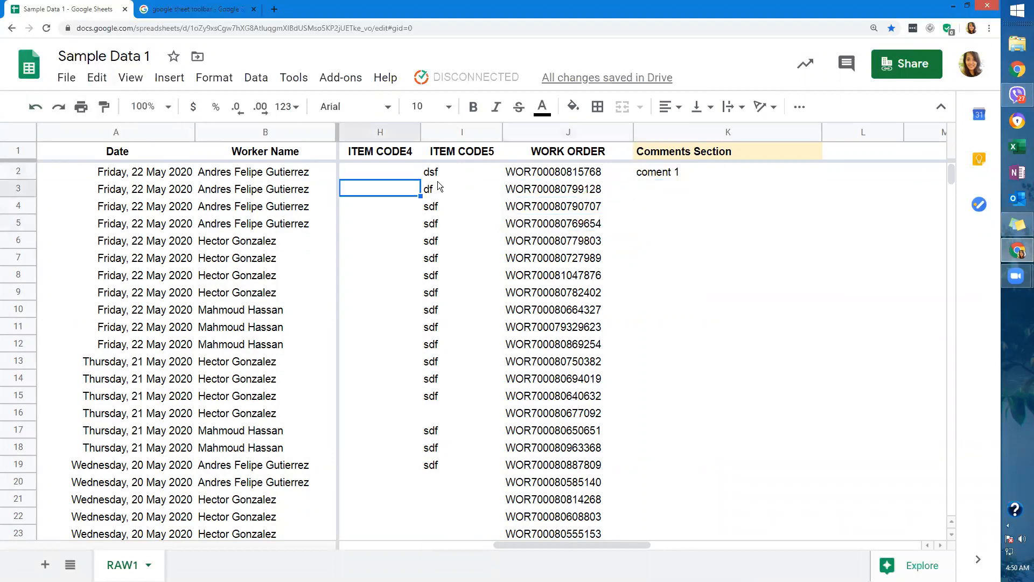
{"action": "key", "text": "Right"}
{"action": "key", "text": "ctrl+shift+Down"}
{"action": "key", "text": "Delete"}
{"action": "key", "text": "shift+Down"}
{"action": "key", "text": "shift+Down"}
{"action": "key", "text": "shift+Down"}
{"action": "key", "text": "shift+Down"}
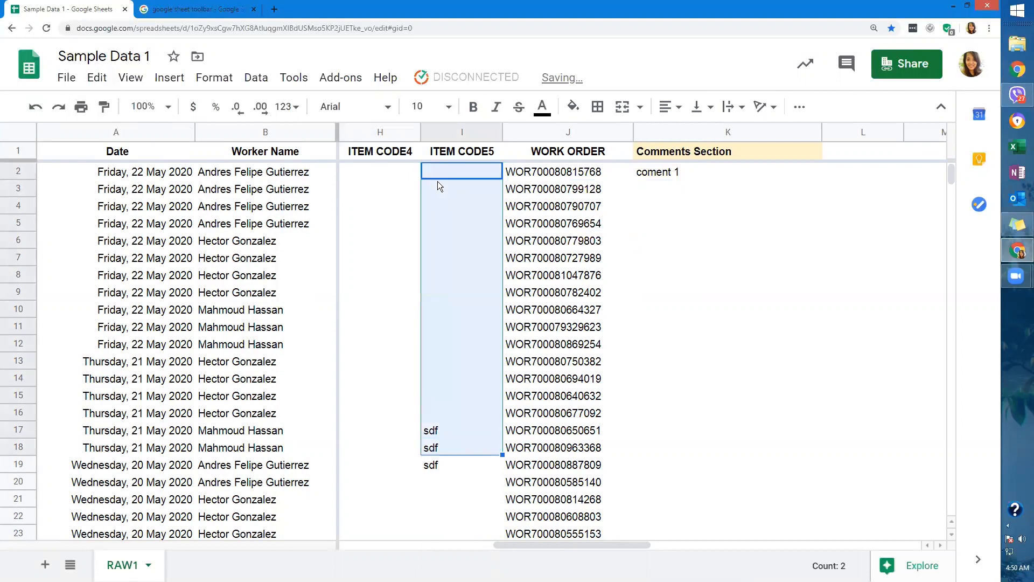
{"action": "key", "text": "Delete"}
Enter the test texts "kskj", "sf" and "sdjfl" in ITEM CODE5 cells I3 to I5.
{"action": "key", "text": "ctrl+shift+Up"}
{"action": "key", "text": "shift+Down"}
{"action": "key", "text": "Down"}
{"action": "type", "text": "kskj"}
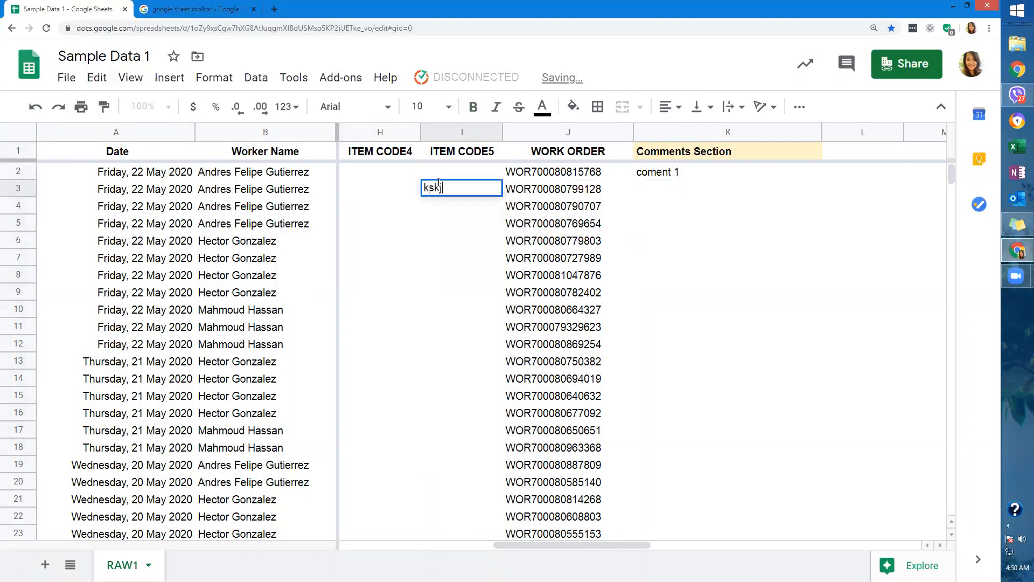
{"action": "key", "text": "Return"}
{"action": "type", "text": "sf"}
{"action": "key", "text": "Return"}
{"action": "type", "text": "sdjfl"}
{"action": "key", "text": "Return"}
Enter the test texts "sdkl", "sdkj" and "sdfk" in ITEM CODE5 cells I7 to I9.
{"action": "key", "text": "Left"}
{"action": "key", "text": "Down"}
{"action": "key", "text": "Right"}
{"action": "type", "text": "sdkl"}
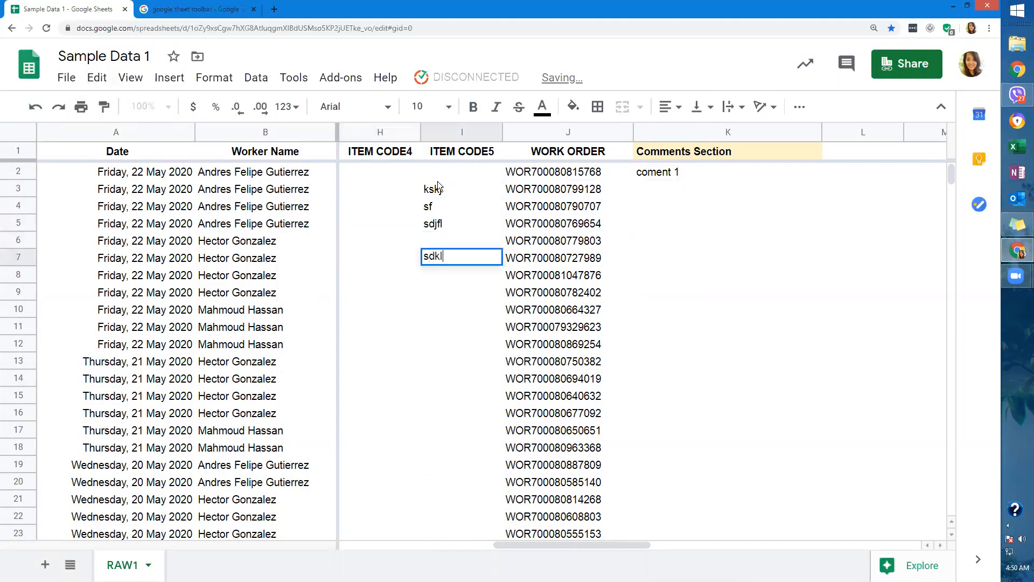
{"action": "key", "text": "Return"}
{"action": "type", "text": "sdkj"}
{"action": "key", "text": "Return"}
{"action": "type", "text": "sdfk"}
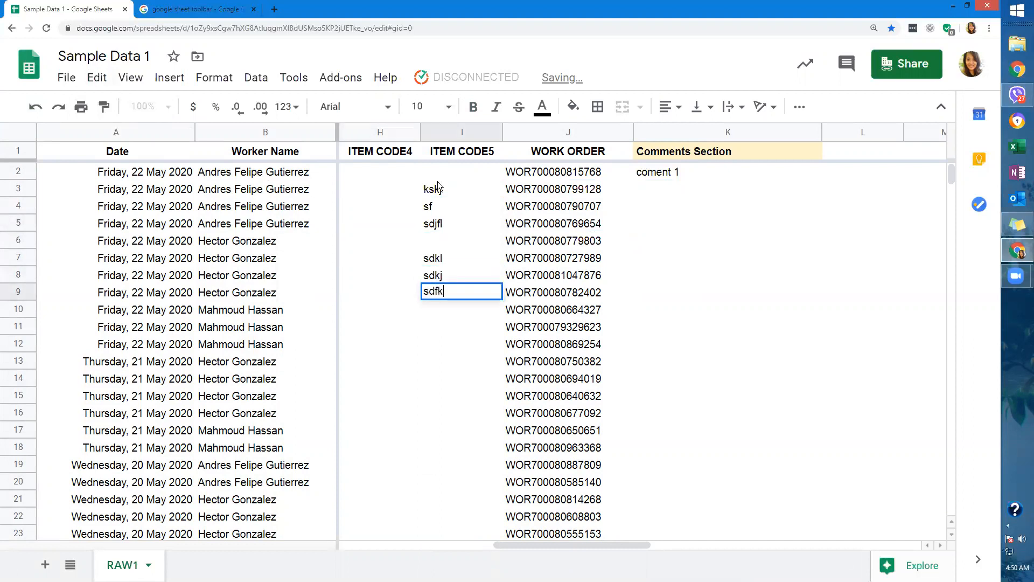
{"action": "key", "text": "Tab"}
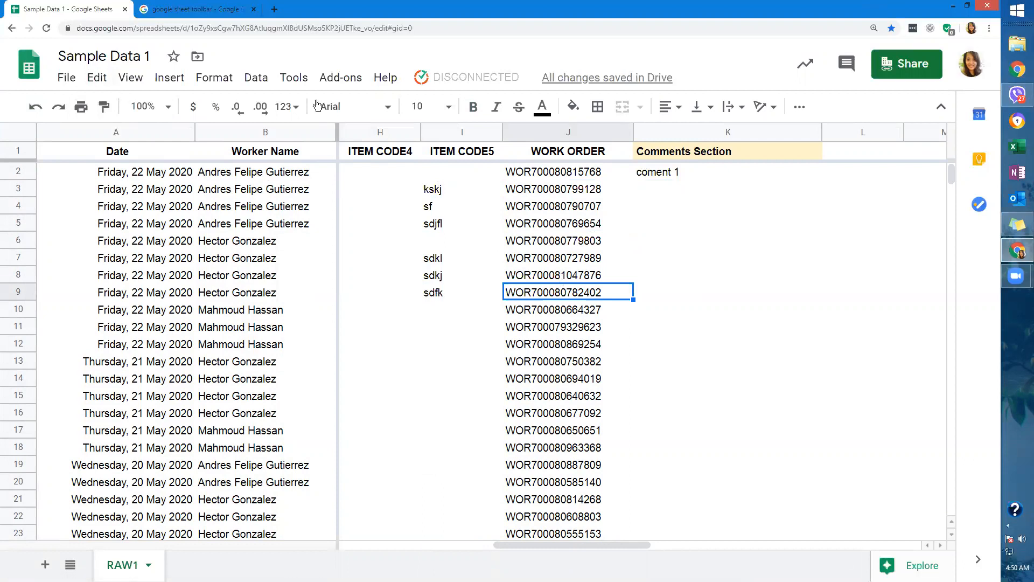
Open the Sample Data 1 link in a second browser window under the "Upwork and Others" profile.
{"action": "left_click", "coordinate": [319, 28]}
{"action": "key", "text": "alt+Tab"}
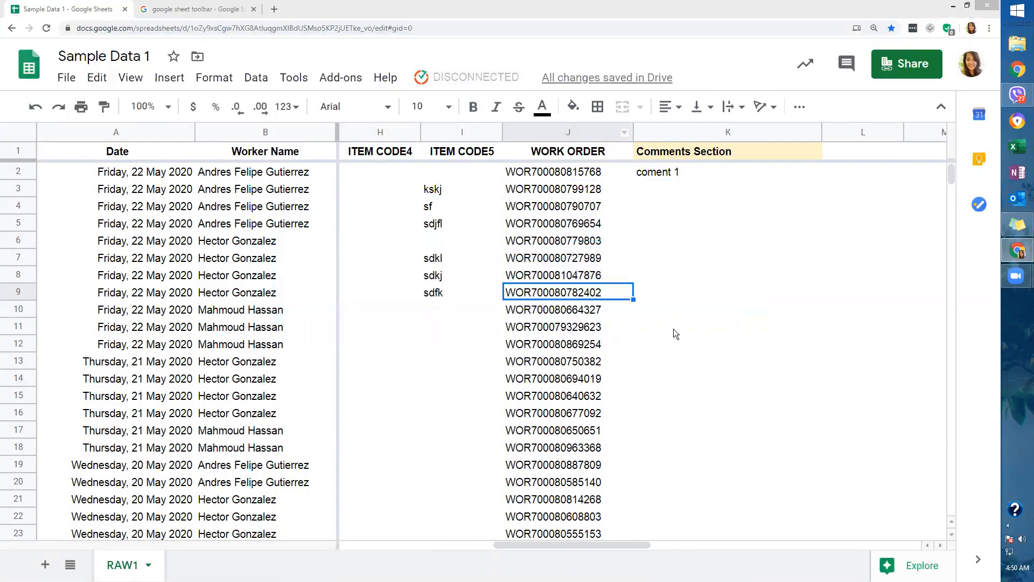
{"action": "key", "text": "alt+Tab"}
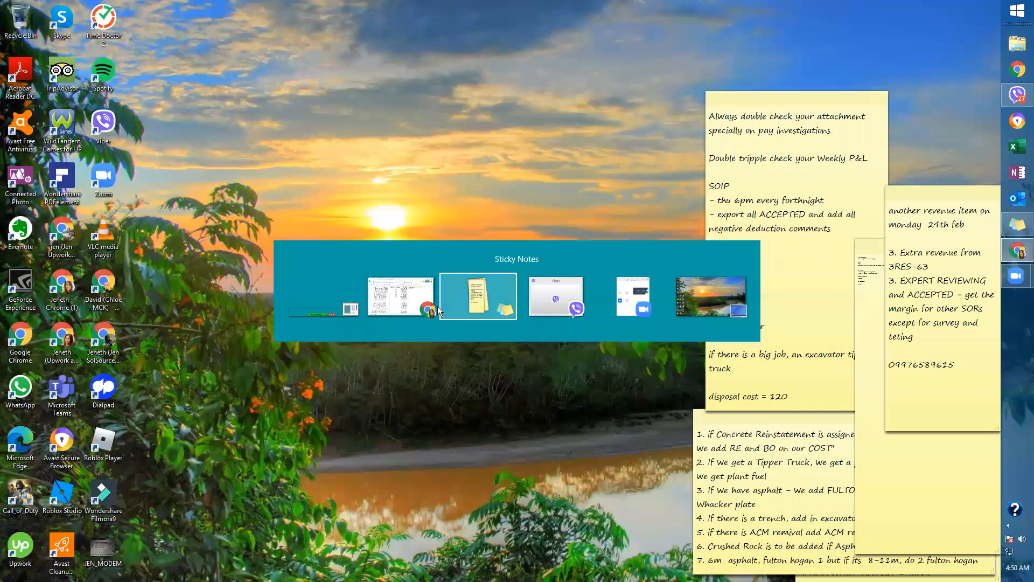
{"action": "left_click", "coordinate": [408, 298]}
{"action": "left_click", "coordinate": [971, 28]}
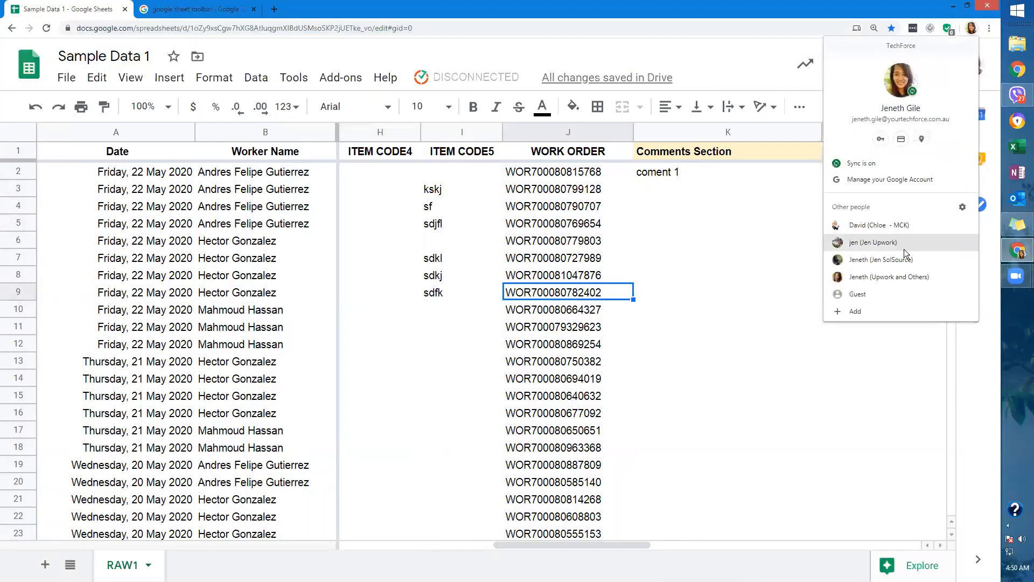
{"action": "left_click", "coordinate": [915, 275]}
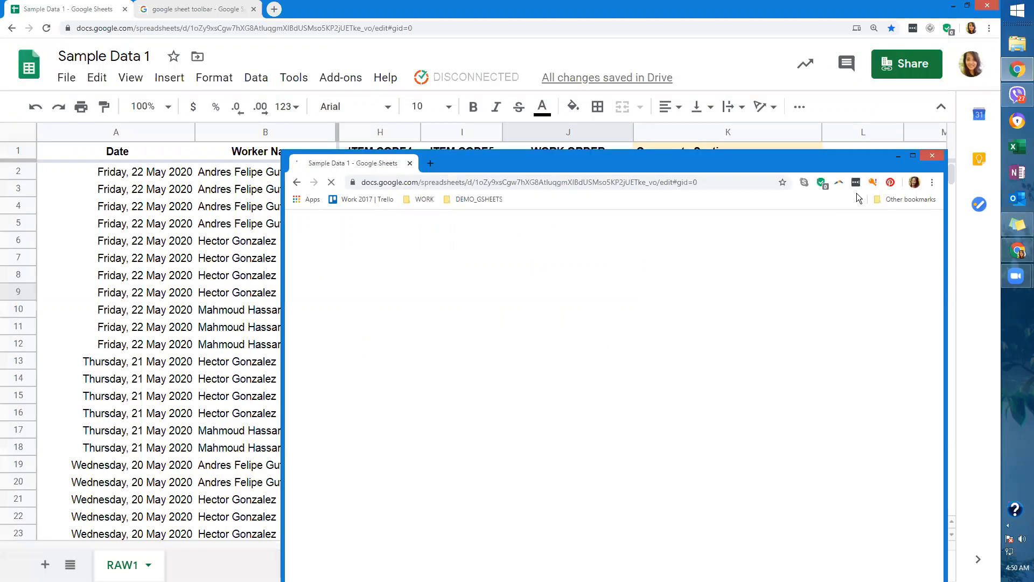
{"action": "left_click_drag", "start_coordinate": [836, 161], "coordinate": [859, 143]}
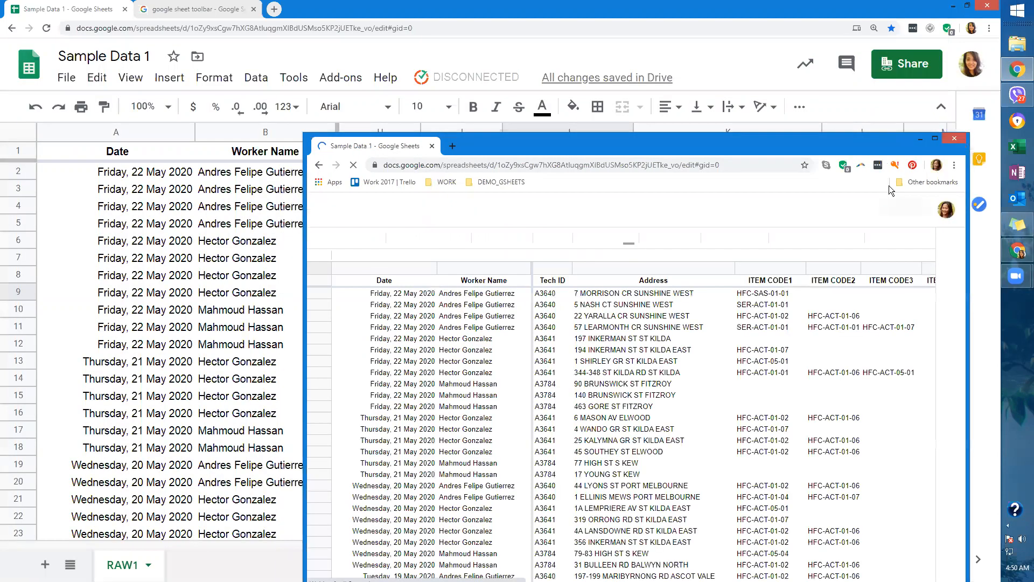
Check the account signed in to the second window, and locate that collaborator's position from the original window.
{"action": "left_click", "coordinate": [946, 211]}
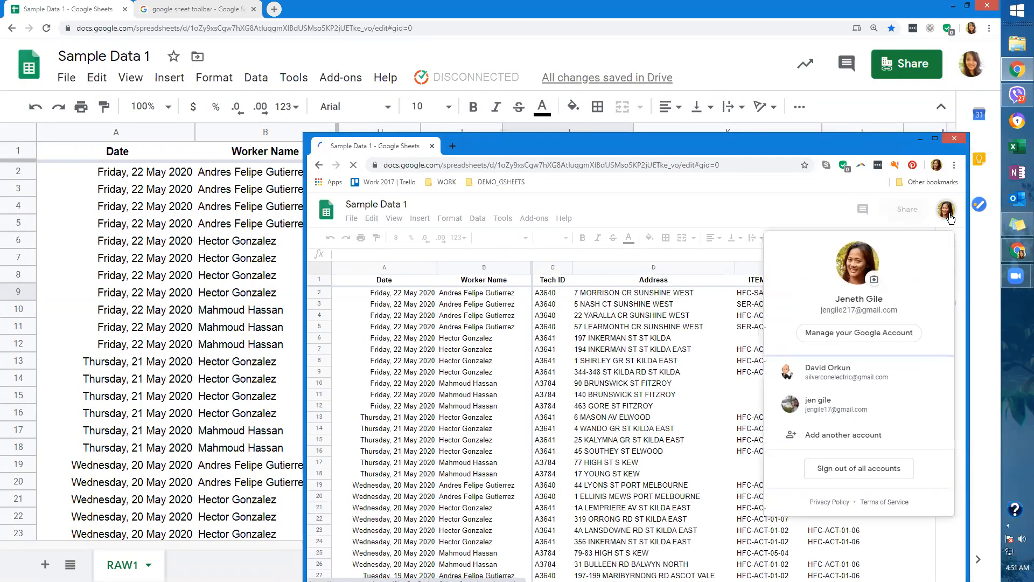
{"action": "left_click", "coordinate": [640, 198]}
{"action": "left_click", "coordinate": [532, 47]}
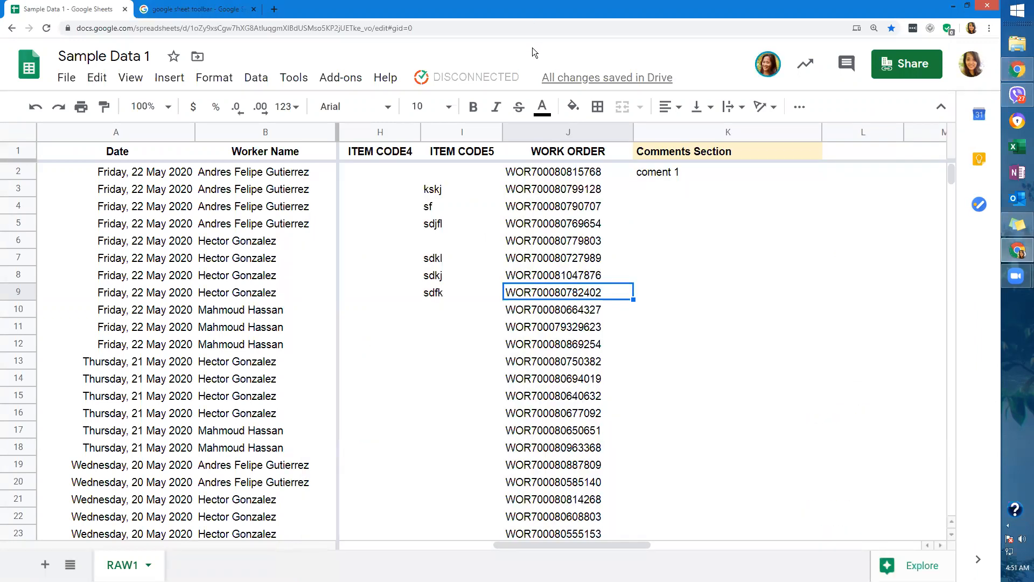
{"action": "mouse_move", "coordinate": [765, 74]}
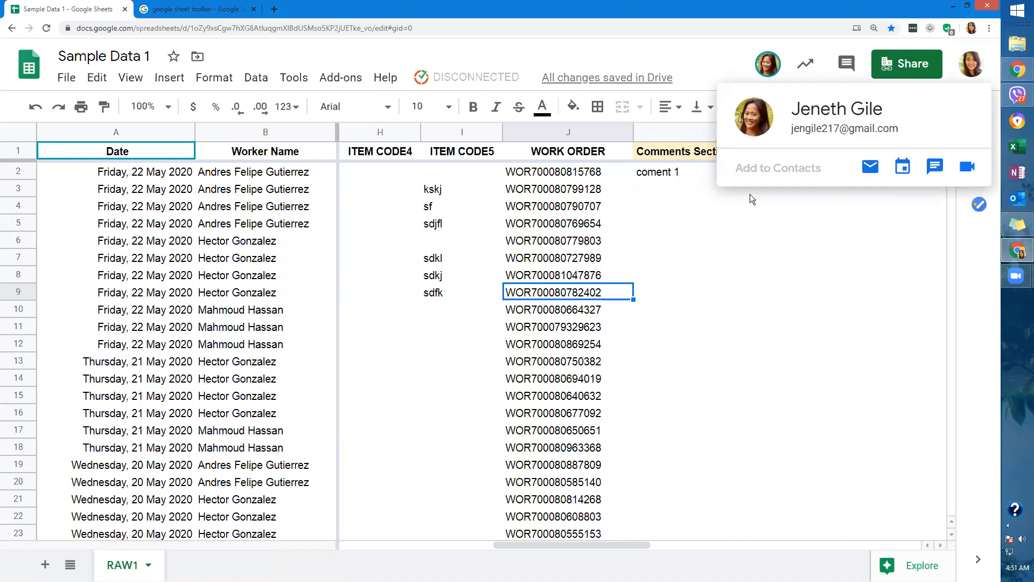
{"action": "left_click", "coordinate": [763, 68]}
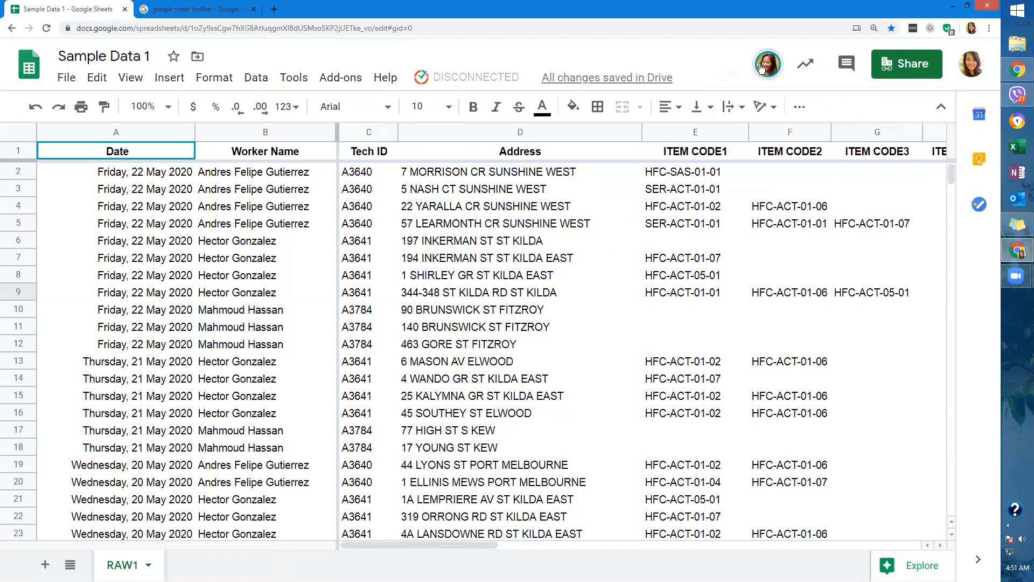
{"action": "mouse_move", "coordinate": [764, 69]}
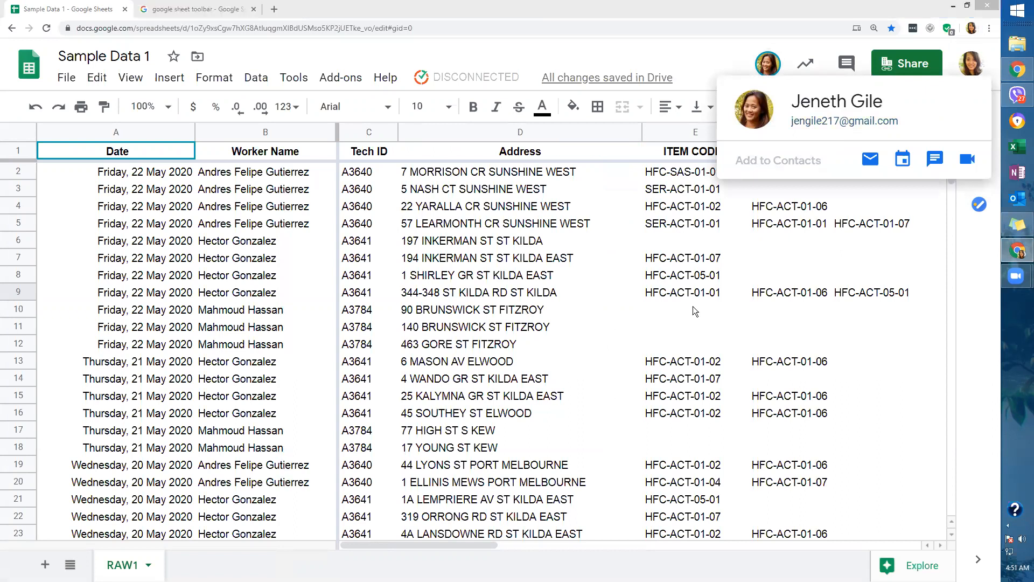
In the second account's window, enter the test texts "sdfk", "sdfkj" and "sdkjf" in cells I10 to I12.
{"action": "key", "text": "alt+Tab"}
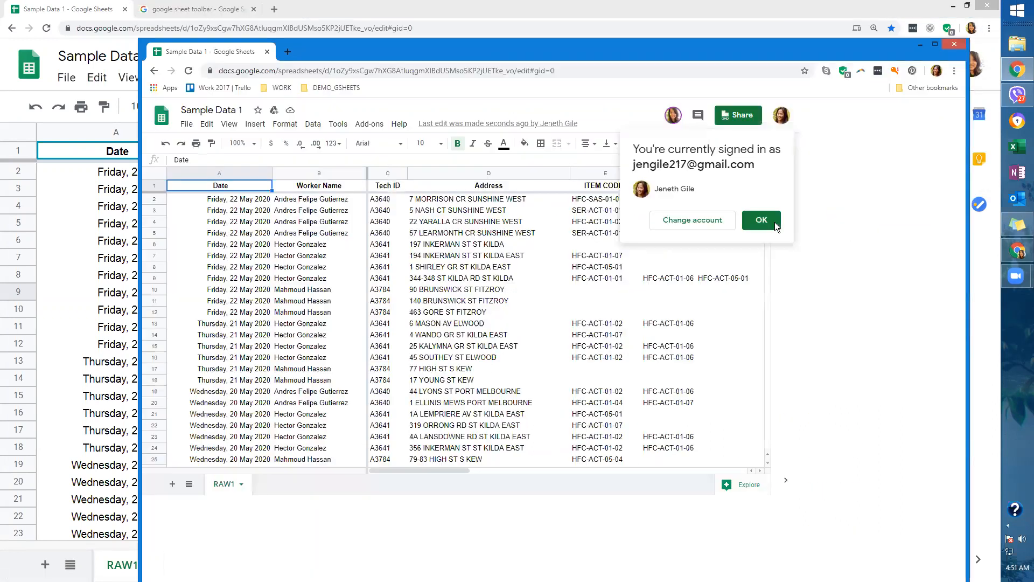
{"action": "left_click", "coordinate": [774, 222]}
{"action": "left_click", "coordinate": [669, 266]}
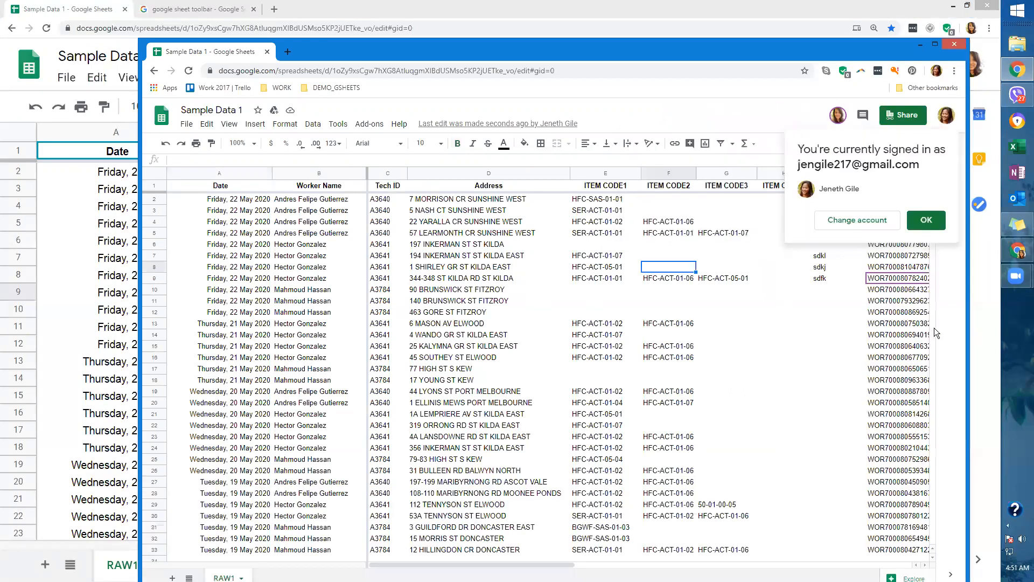
{"action": "left_click", "coordinate": [786, 290]}
{"action": "left_click", "coordinate": [825, 290]}
{"action": "type", "text": "sdf"}
{"action": "key", "text": "Return"}
{"action": "type", "text": "sdf"}
{"action": "key", "text": "Return"}
{"action": "type", "text": "sdkjf"}
{"action": "key", "text": "Return"}
Enter the test text "dfddfdf" in ITEM CODE1 cell E17 and delete it again.
{"action": "key", "text": "Left"}
{"action": "key", "text": "Left"}
{"action": "key", "text": "Left"}
{"action": "key", "text": "Left"}
{"action": "key", "text": "Left"}
{"action": "key", "text": "Left"}
{"action": "key", "text": "Down"}
{"action": "key", "text": "Left"}
{"action": "key", "text": "Left"}
{"action": "key", "text": "Down"}
{"action": "key", "text": "Right"}
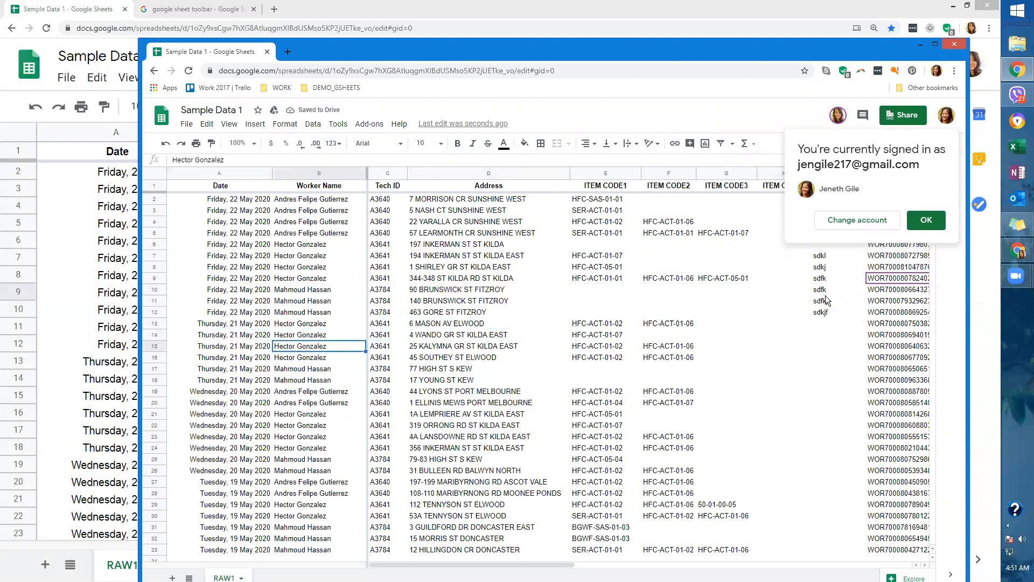
{"action": "key", "text": "Right"}
{"action": "key", "text": "Right"}
{"action": "key", "text": "Right"}
{"action": "key", "text": "Down"}
{"action": "key", "text": "Down"}
{"action": "type", "text": "dfdd"}
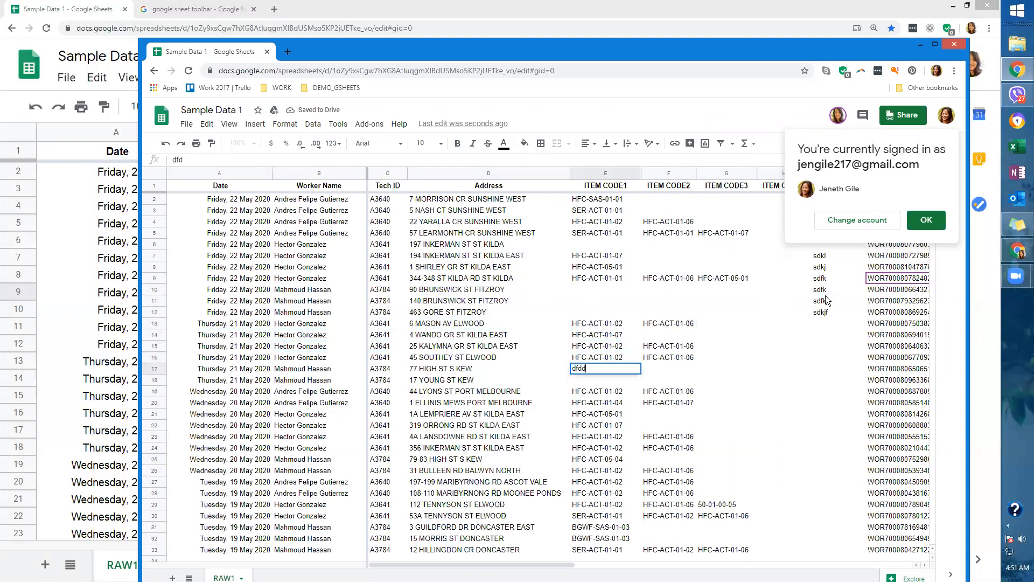
{"action": "type", "text": "fdf"}
{"action": "key", "text": "Tab"}
{"action": "key", "text": "Left"}
{"action": "key", "text": "Left"}
{"action": "key", "text": "Right"}
{"action": "key", "text": "Delete"}
Dismiss the signed-in account notice and clear the ITEM CODE5 entries from I3 down to I17.
{"action": "key", "text": "Right"}
{"action": "key", "text": "Right"}
{"action": "key", "text": "Right"}
{"action": "key", "text": "Right"}
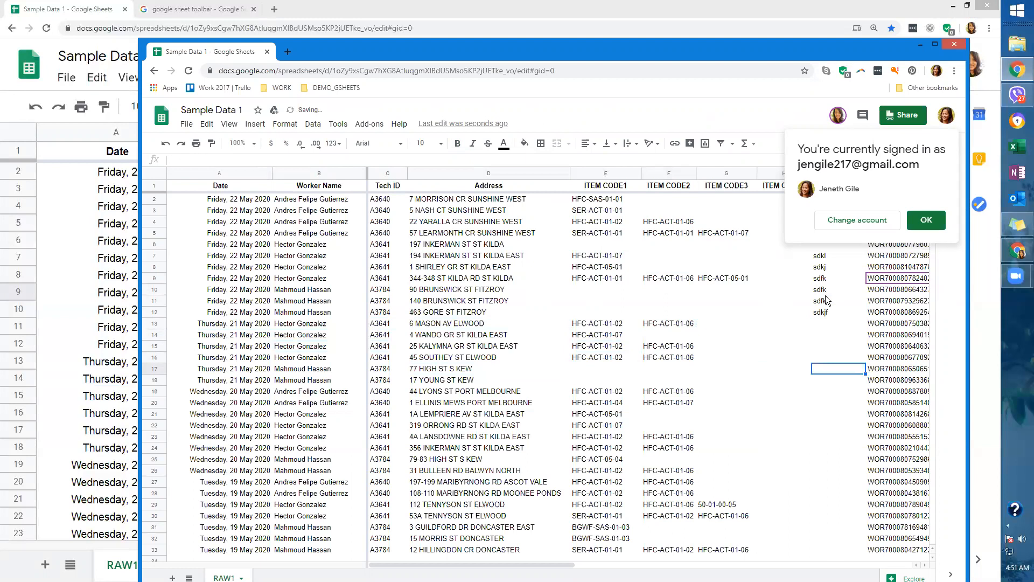
{"action": "left_click", "coordinate": [918, 222]}
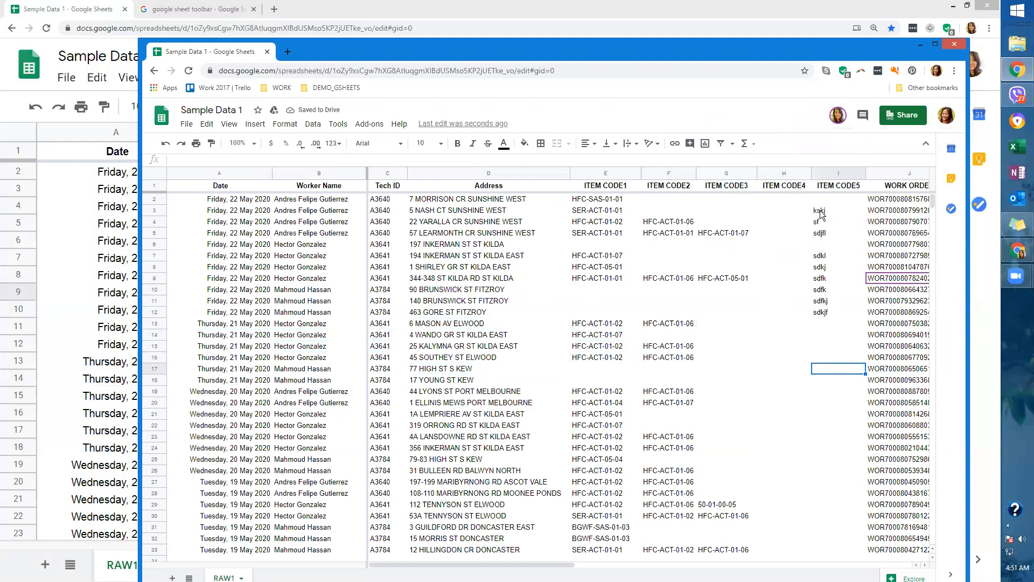
{"action": "left_click", "coordinate": [820, 212], "text": "shift"}
{"action": "key", "text": "Delete"}
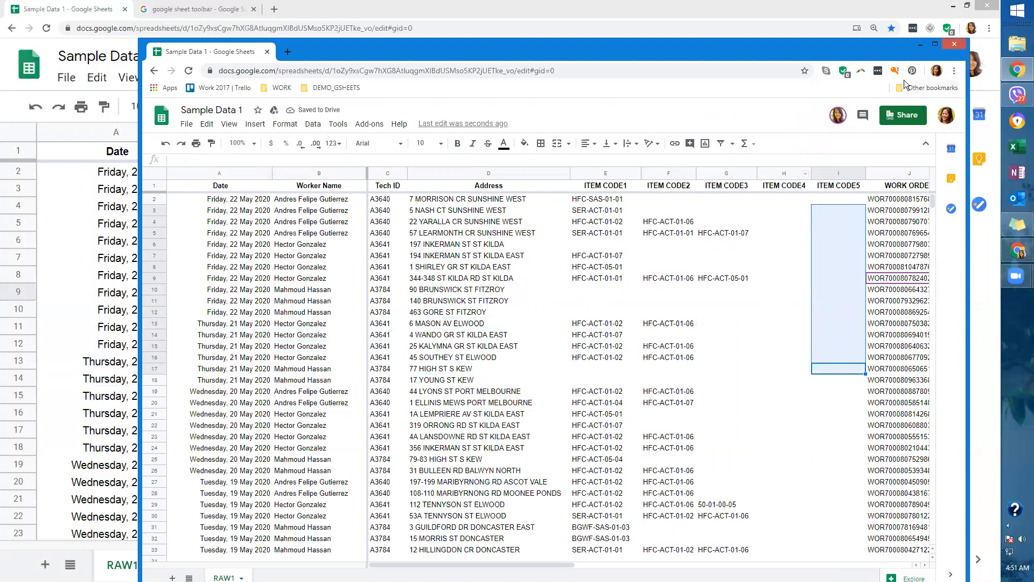
Enlarge the page zoom of the second window and widen the window to show more columns.
{"action": "left_click", "coordinate": [953, 70]}
{"action": "left_click", "coordinate": [916, 170]}
{"action": "left_click", "coordinate": [916, 171]}
{"action": "left_click", "coordinate": [771, 295]}
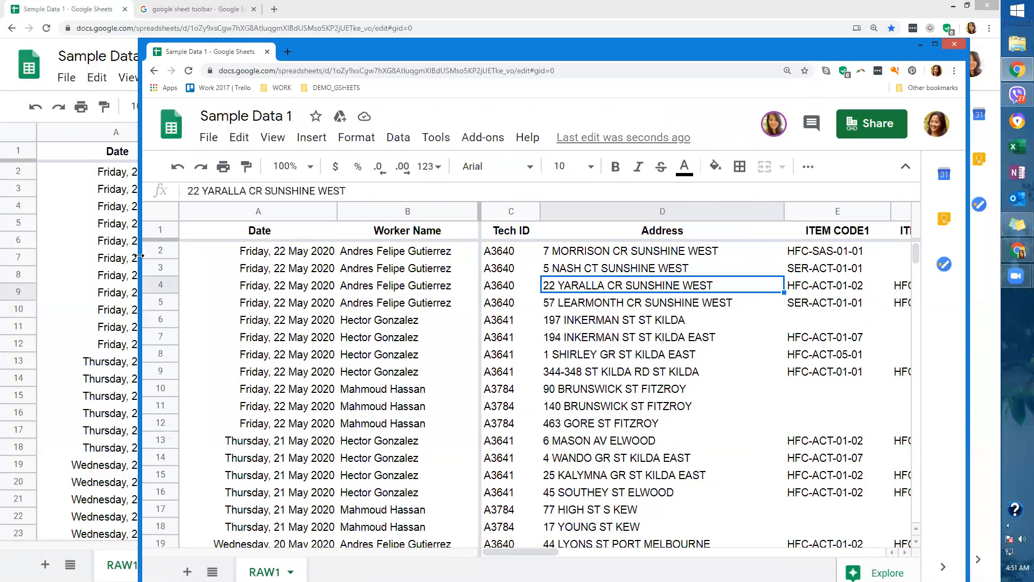
{"action": "left_click_drag", "start_coordinate": [139, 301], "coordinate": [39, 302]}
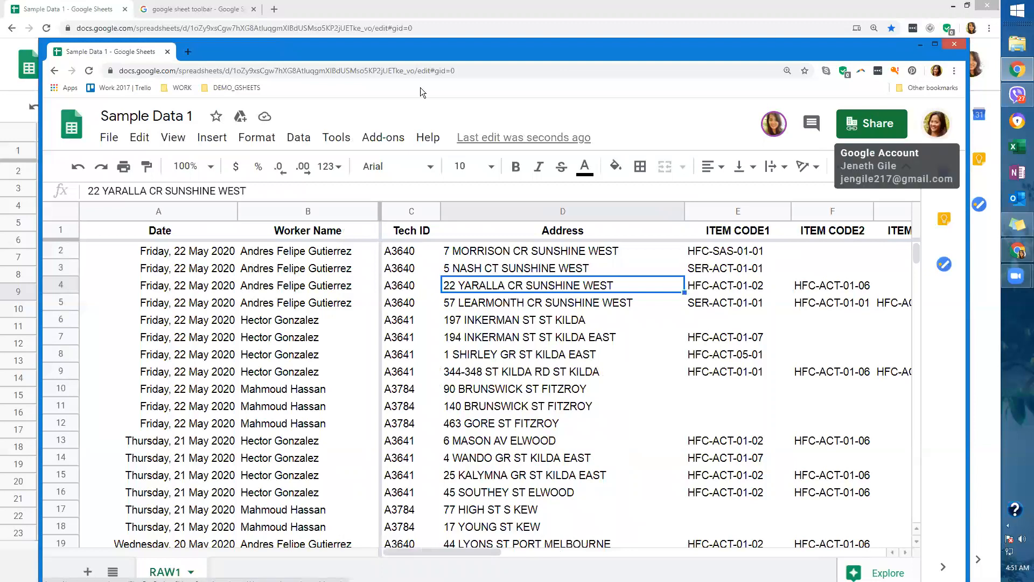
Open the sheet in a new tab under another Google account, and check the collaborators in the original window.
{"action": "left_click", "coordinate": [370, 74]}
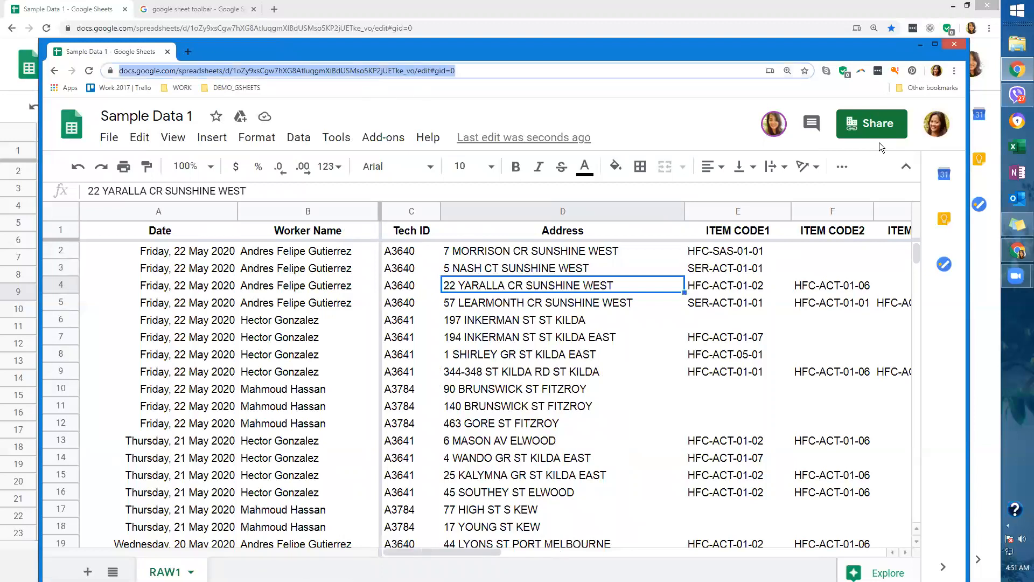
{"action": "left_click", "coordinate": [940, 133]}
{"action": "left_click", "coordinate": [795, 416]}
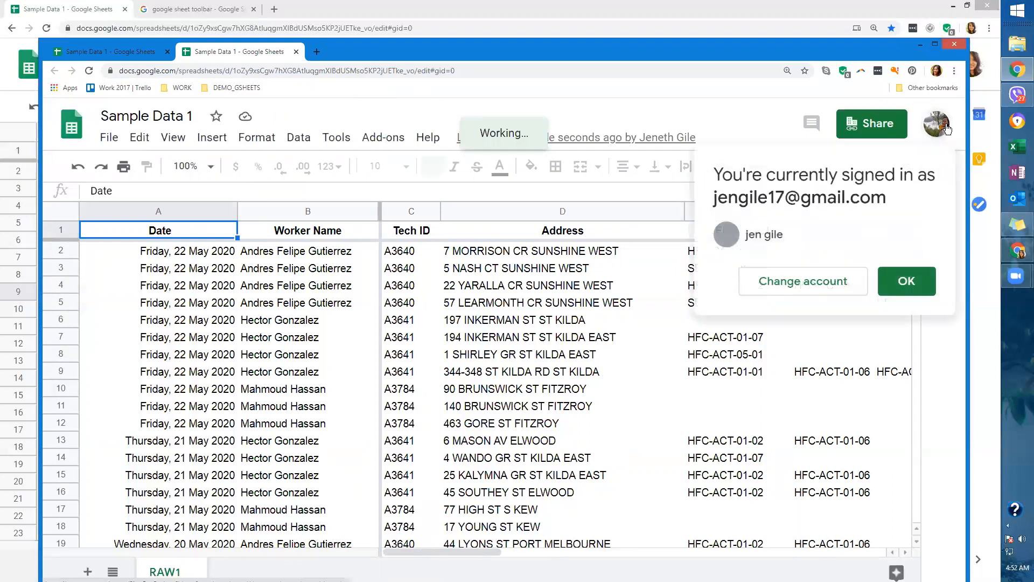
{"action": "left_click", "coordinate": [929, 268]}
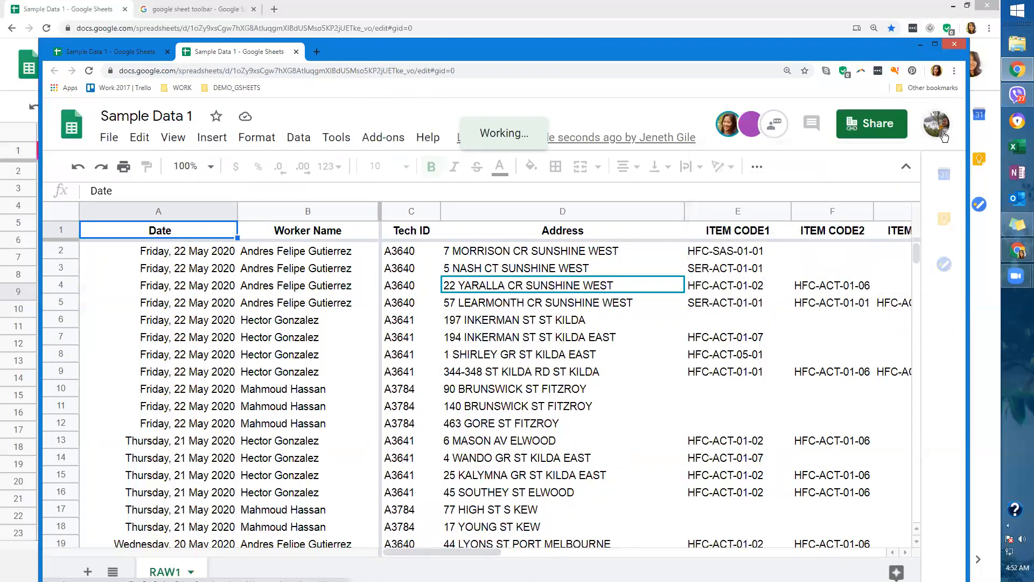
{"action": "left_click", "coordinate": [87, 9]}
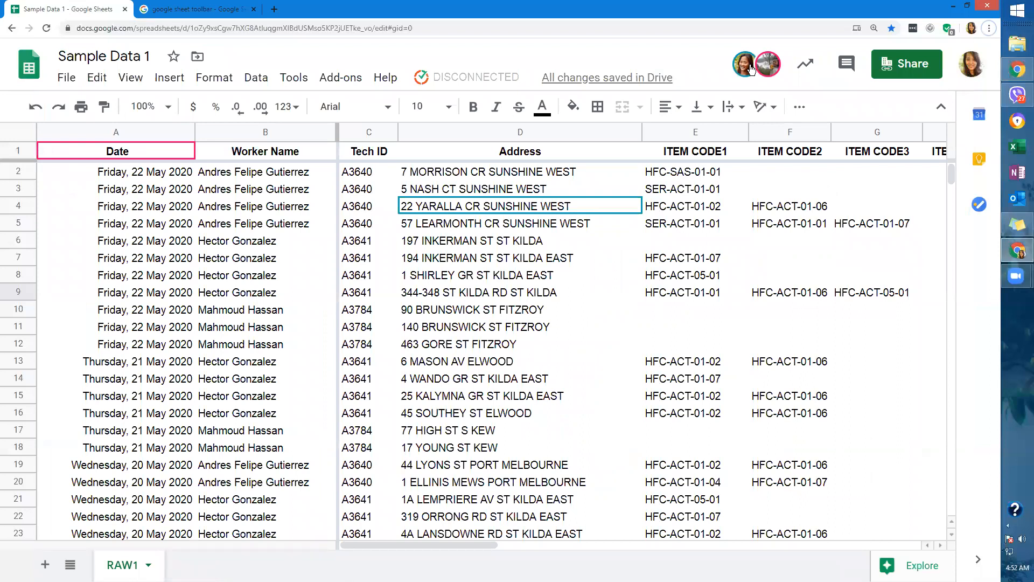
{"action": "key", "text": "alt+Tab"}
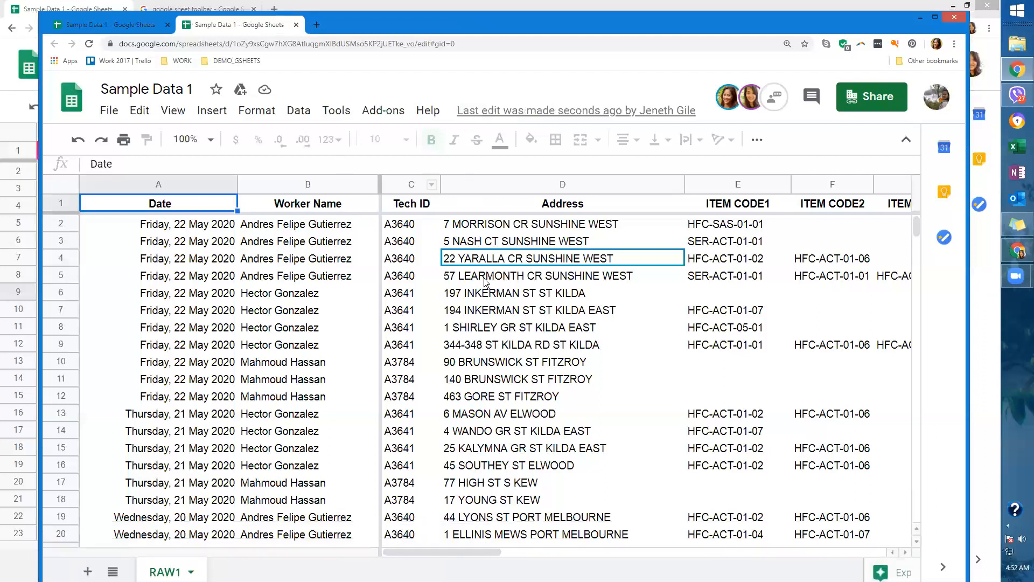
Under the other account, inspect cells across row 2 up to the Comments Section, and try to delete the date in A2.
{"action": "left_click", "coordinate": [484, 278]}
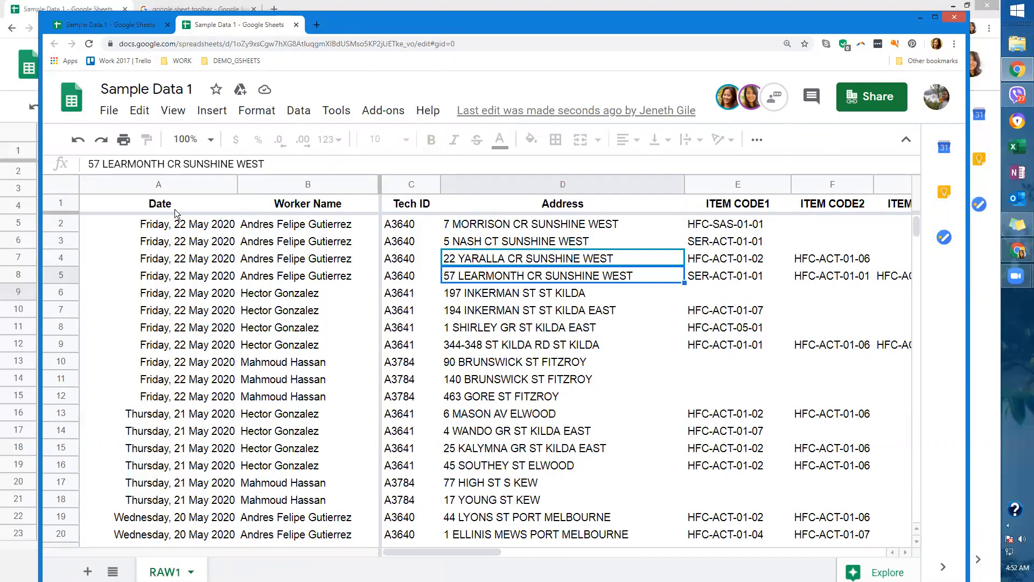
{"action": "left_click", "coordinate": [218, 231]}
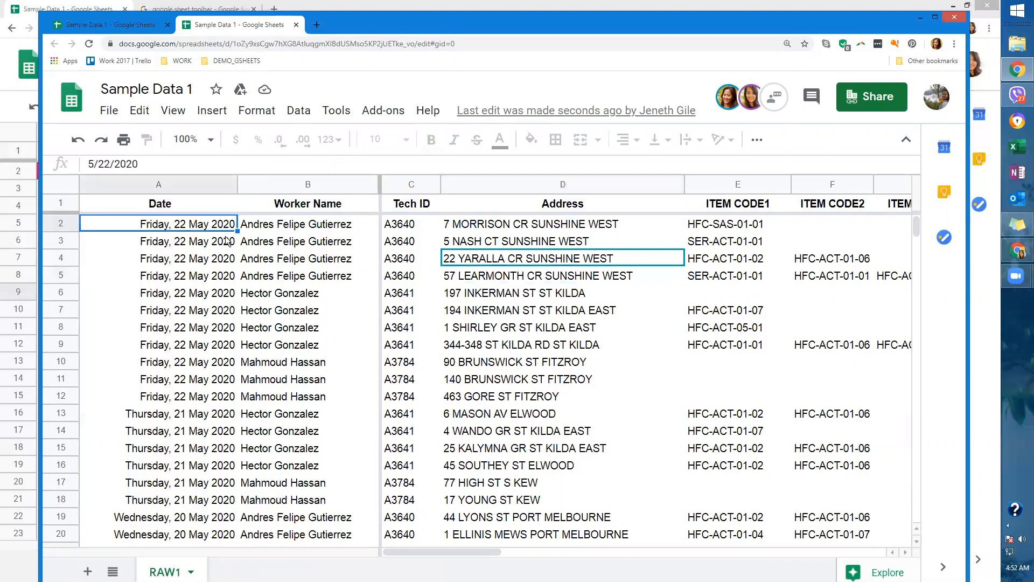
{"action": "left_click", "coordinate": [771, 228]}
{"action": "key", "text": "Right"}
{"action": "key", "text": "Right"}
{"action": "key", "text": "Right"}
{"action": "key", "text": "Right"}
{"action": "key", "text": "Right"}
{"action": "key", "text": "Right"}
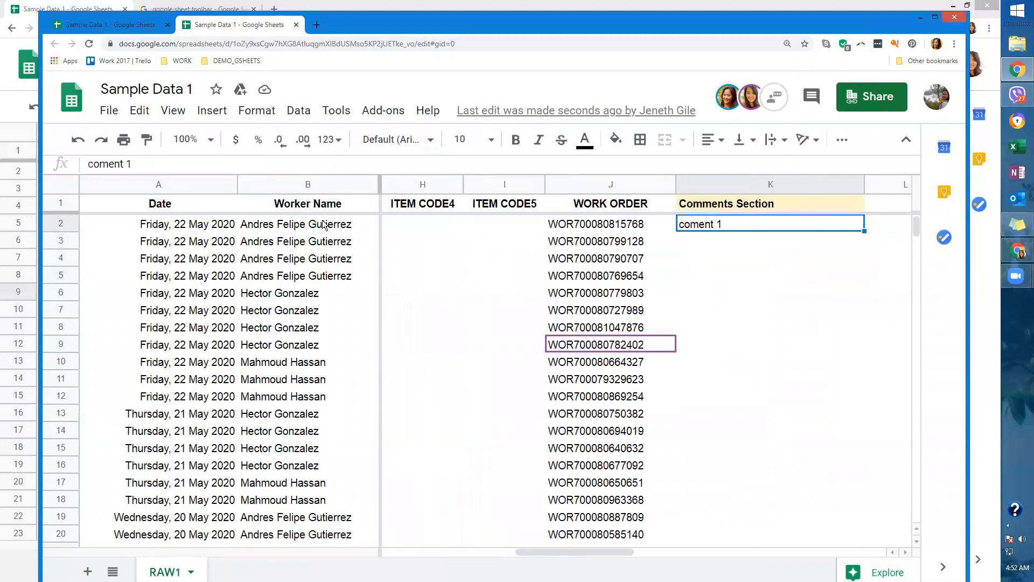
{"action": "key", "text": "Home"}
{"action": "key", "text": "Delete"}
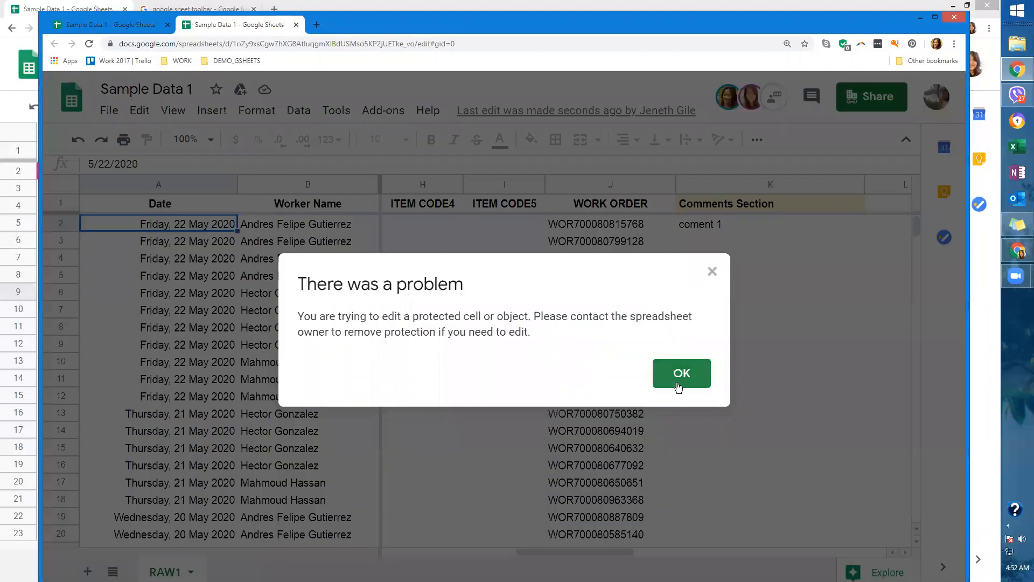
{"action": "left_click", "coordinate": [706, 377]}
Try to delete the contents of protected cells H5, J9, J14 and A13.
{"action": "left_click", "coordinate": [419, 275]}
{"action": "key", "text": "Delete"}
{"action": "left_click", "coordinate": [695, 379]}
{"action": "left_click", "coordinate": [600, 351]}
{"action": "key", "text": "Delete"}
{"action": "left_click", "coordinate": [681, 374]}
{"action": "left_click", "coordinate": [645, 434]}
{"action": "key", "text": "Delete"}
{"action": "left_click", "coordinate": [681, 372]}
{"action": "left_click", "coordinate": [135, 415]}
{"action": "key", "text": "Delete"}
{"action": "left_click", "coordinate": [653, 371]}
Under the other account, replace the comment in K2 with "why cant i acces ths".
{"action": "left_click", "coordinate": [734, 230]}
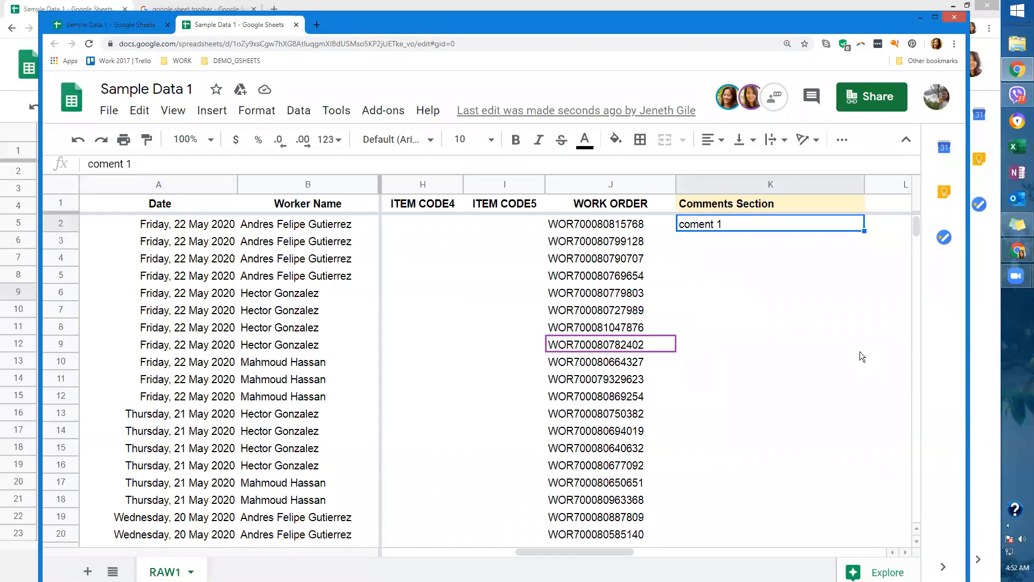
{"action": "key", "text": "Right"}
{"action": "key", "text": "Left"}
{"action": "key", "text": "Left"}
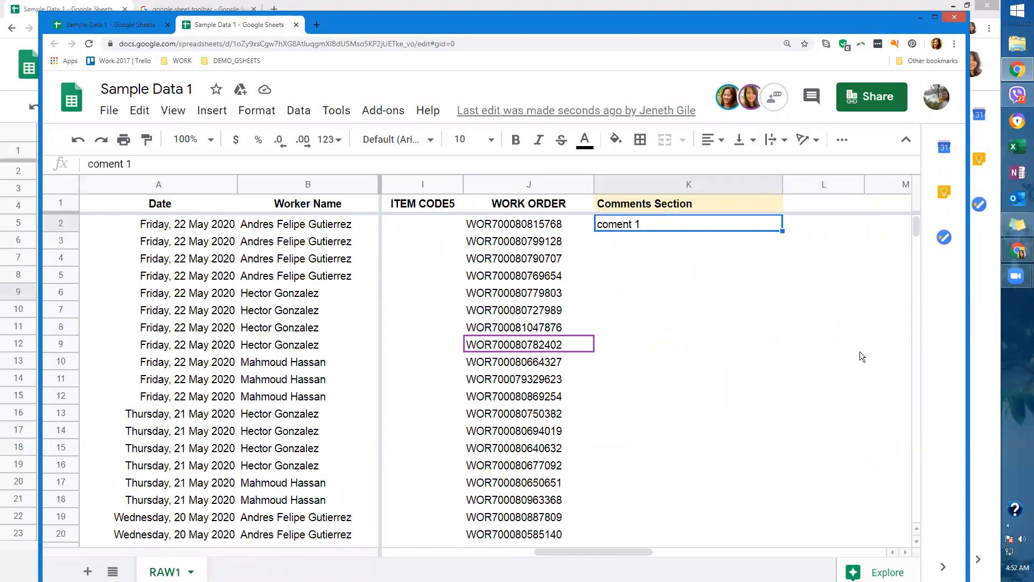
{"action": "key", "text": "Right"}
{"action": "key", "text": "BackSpace"}
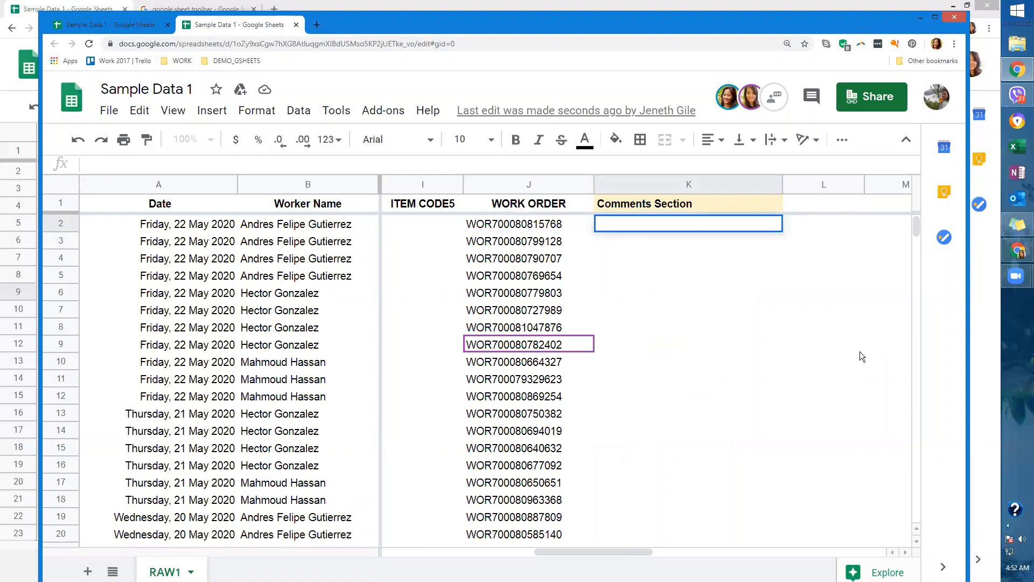
{"action": "type", "text": "why cant i acces ths"}
{"action": "key", "text": "Return"}
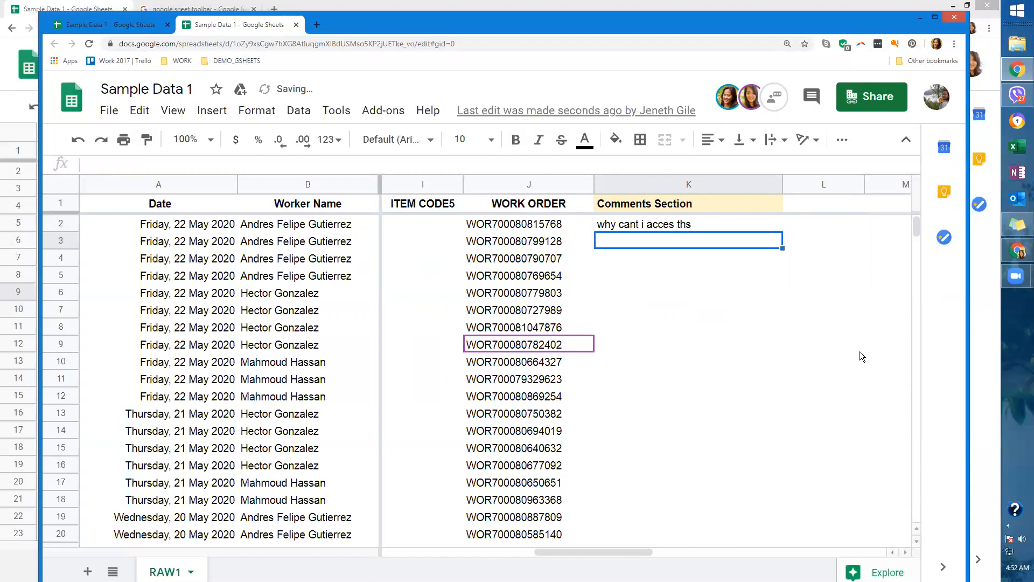
Enter "cant access" in K3 and K4 of the Comments Section and "dfg`" in M4.
{"action": "type", "text": "cant access"}
{"action": "key", "text": "Return"}
{"action": "type", "text": "cant access"}
{"action": "key", "text": "Tab"}
{"action": "key", "text": "Tab"}
{"action": "type", "text": "dfg`"}
{"action": "key", "text": "shift+Tab"}
{"action": "key", "text": "shift+Tab"}
{"action": "key", "text": "shift+Tab"}
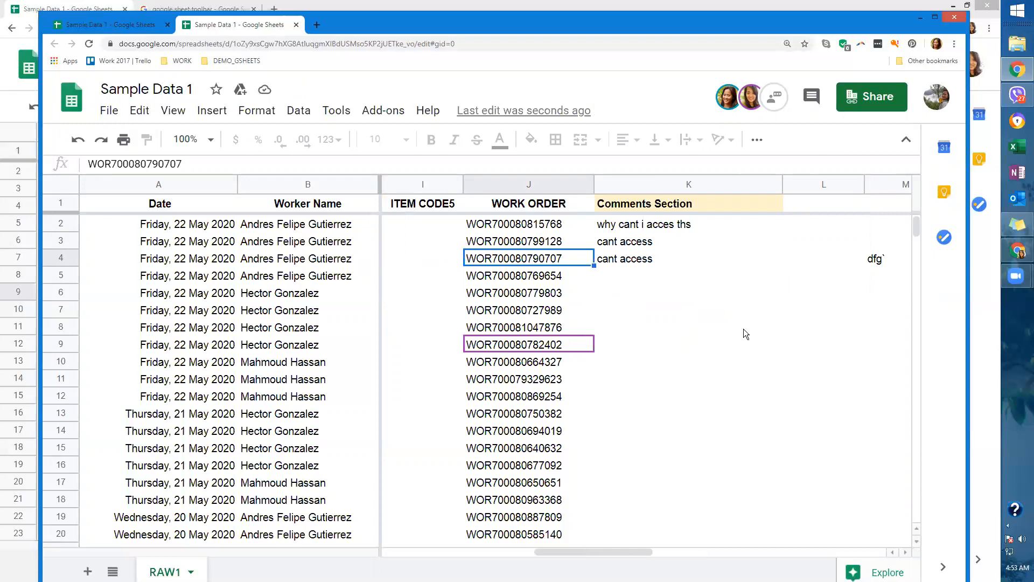
Return to the original Sample Data 1 window and display the formula bar.
{"action": "left_click", "coordinate": [62, 10]}
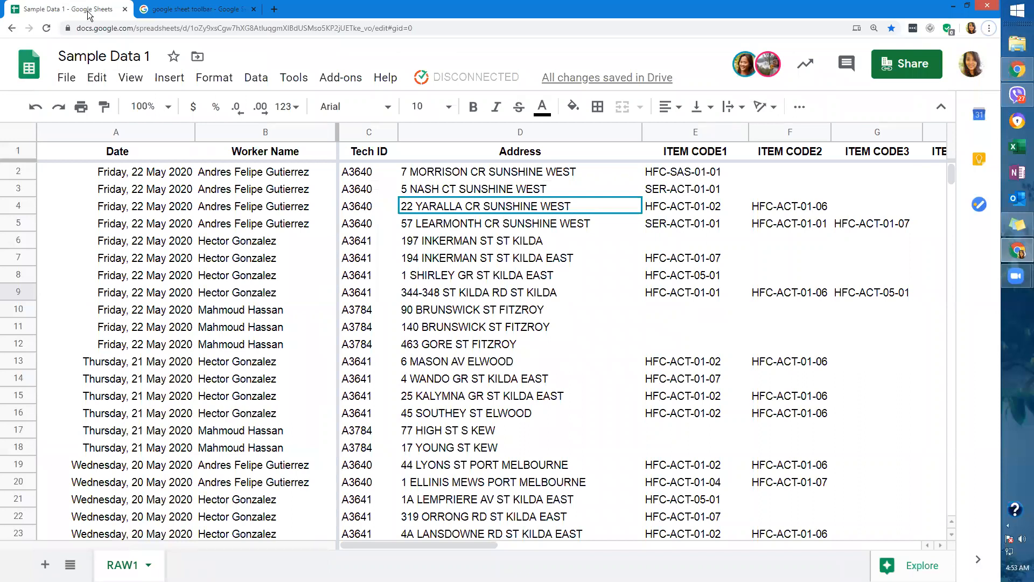
{"action": "left_click", "coordinate": [315, 229]}
{"action": "key", "text": "Right"}
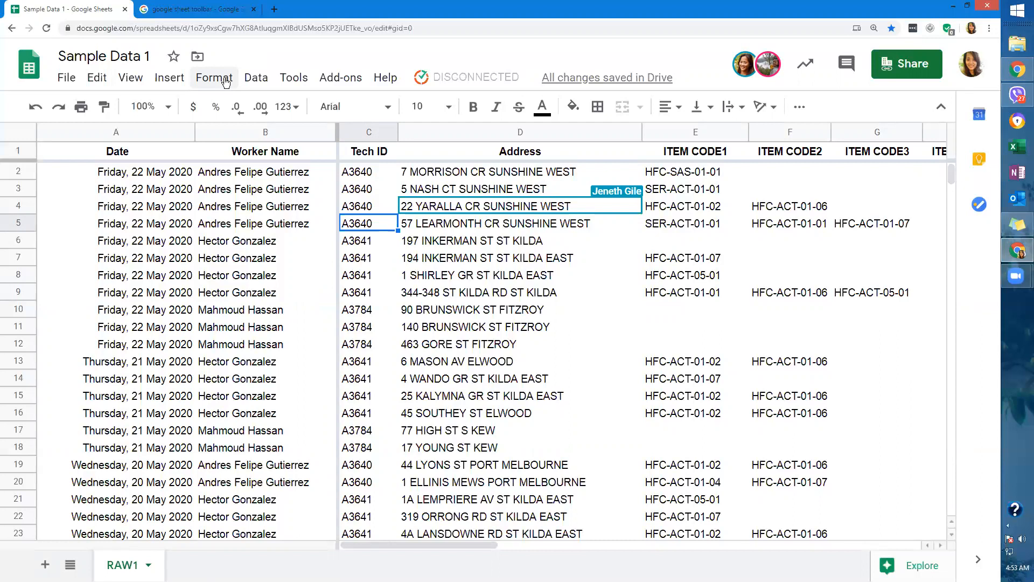
{"action": "left_click", "coordinate": [225, 81]}
{"action": "mouse_move", "coordinate": [165, 81]}
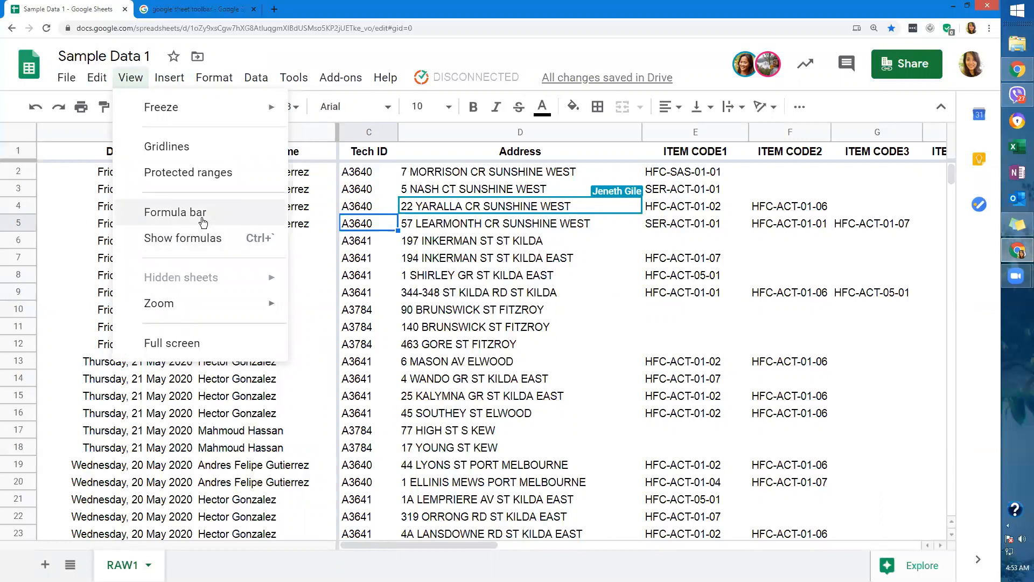
{"action": "left_click", "coordinate": [203, 219]}
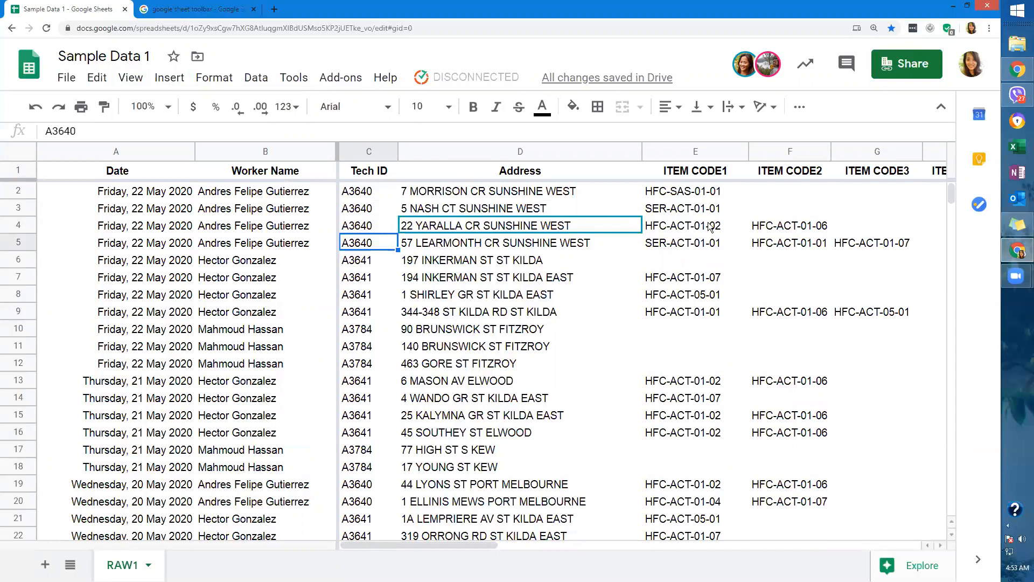
Delete the test comments in K2:K4 and the test text in M4.
{"action": "left_click", "coordinate": [576, 258]}
{"action": "left_click", "coordinate": [701, 222]}
{"action": "left_click", "coordinate": [763, 229]}
{"action": "key", "text": "Right"}
{"action": "key", "text": "Right"}
{"action": "key", "text": "Right"}
{"action": "key", "text": "Right"}
{"action": "key", "text": "Right"}
{"action": "key", "text": "Right"}
{"action": "key", "text": "Right"}
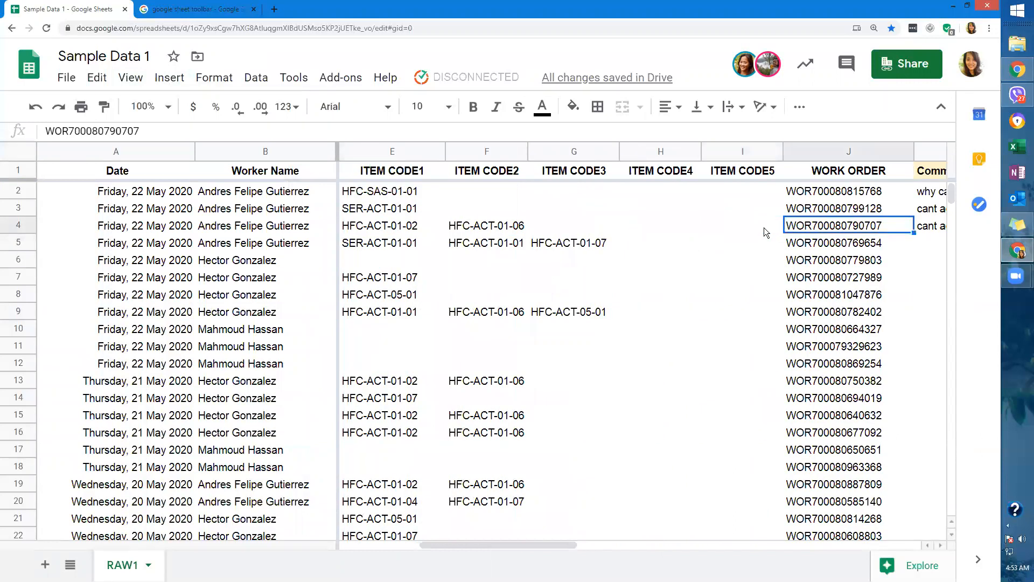
{"action": "key", "text": "Right"}
{"action": "left_click", "coordinate": [560, 195]}
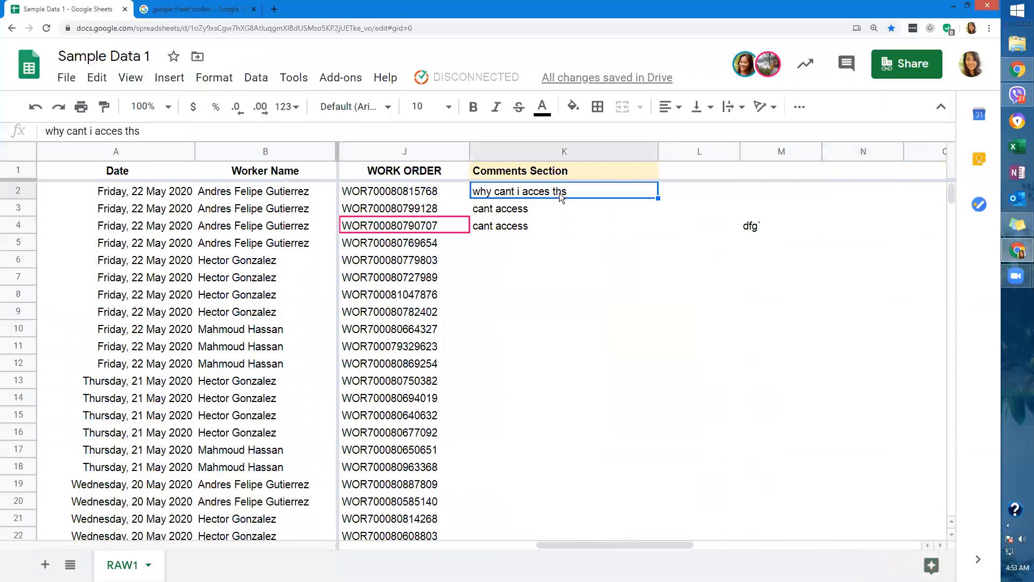
{"action": "left_click", "coordinate": [560, 229], "text": "shift"}
{"action": "key", "text": "Delete"}
{"action": "left_click", "coordinate": [749, 234]}
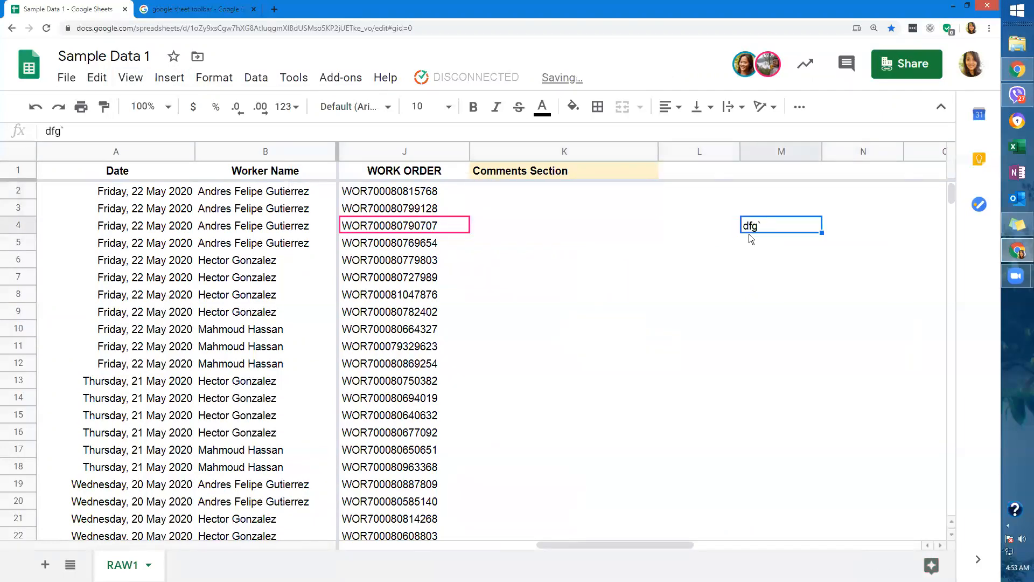
{"action": "key", "text": "Delete"}
Enter CONCAT1 as the column header in L1, beside the Comments Section.
{"action": "left_click", "coordinate": [692, 171]}
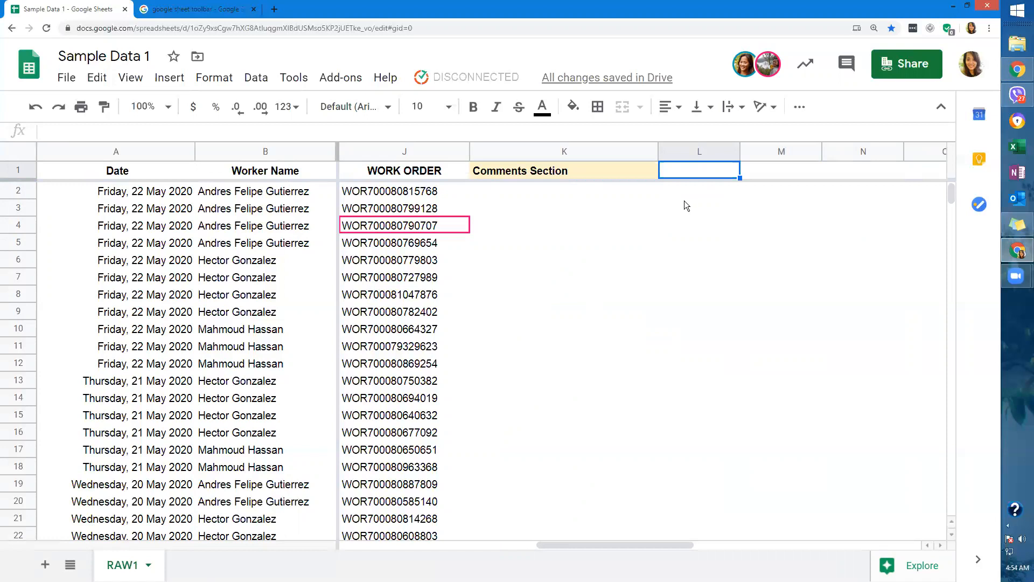
{"action": "left_click", "coordinate": [685, 205]}
{"action": "left_click", "coordinate": [700, 172]}
{"action": "type", "text": "COU"}
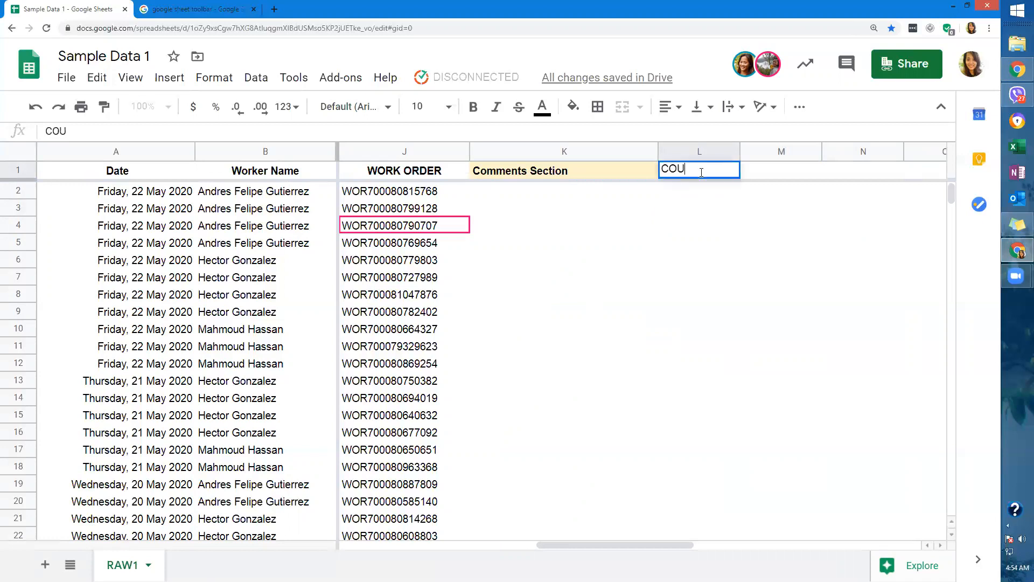
{"action": "type", "text": "NTIF"}
{"action": "key", "text": "BackSpace"}
{"action": "key", "text": "BackSpace"}
{"action": "key", "text": "BackSpace"}
{"action": "key", "text": "BackSpace"}
{"action": "key", "text": "BackSpace"}
{"action": "key", "text": "BackSpace"}
{"action": "key", "text": "BackSpace"}
{"action": "type", "text": "CONCAT1"}
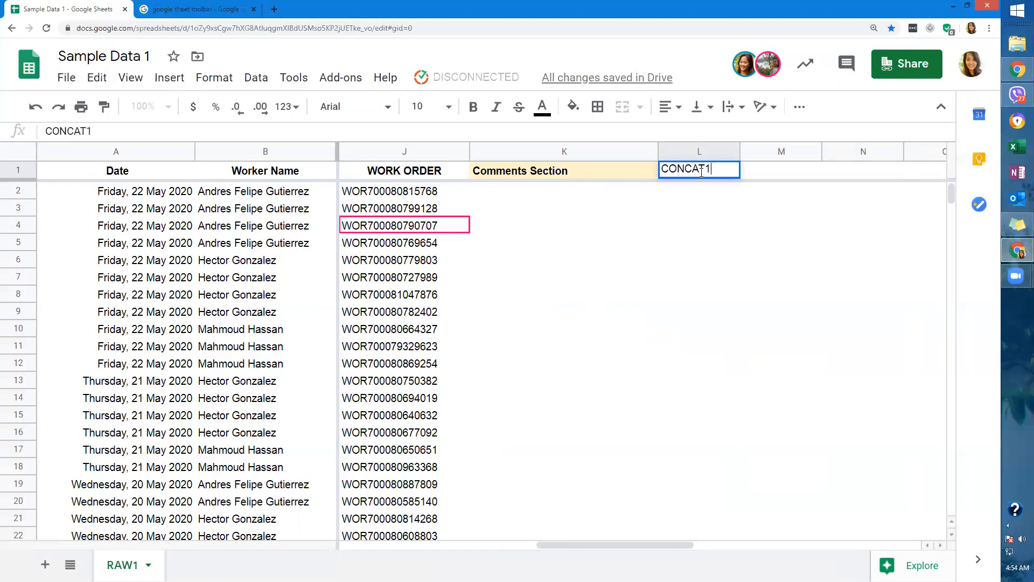
{"action": "key", "text": "Return"}
{"action": "type", "text": "="}
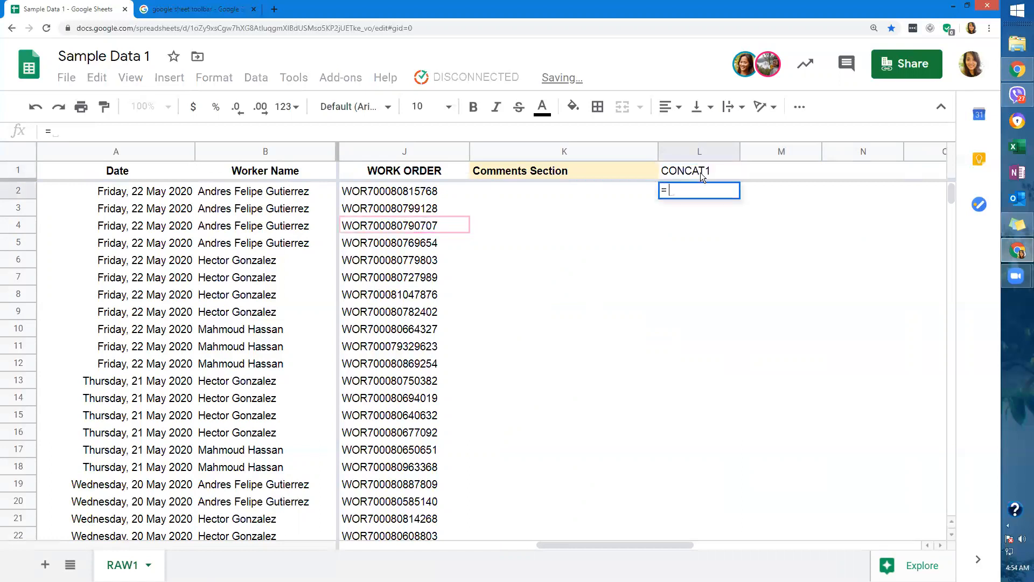
{"action": "type", "text": "CONCAT"}
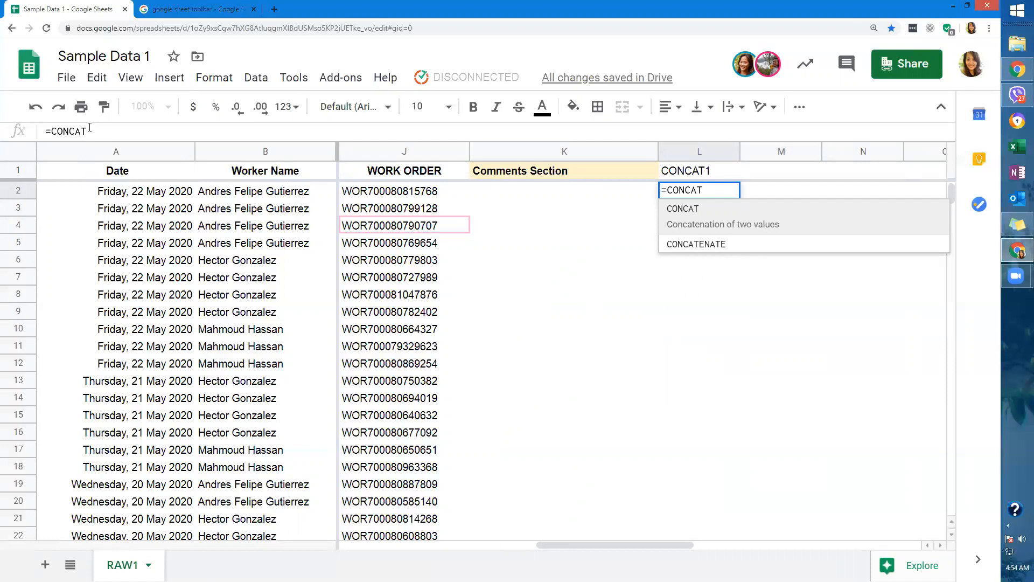
{"action": "key", "text": "Escape"}
{"action": "left_click", "coordinate": [645, 211]}
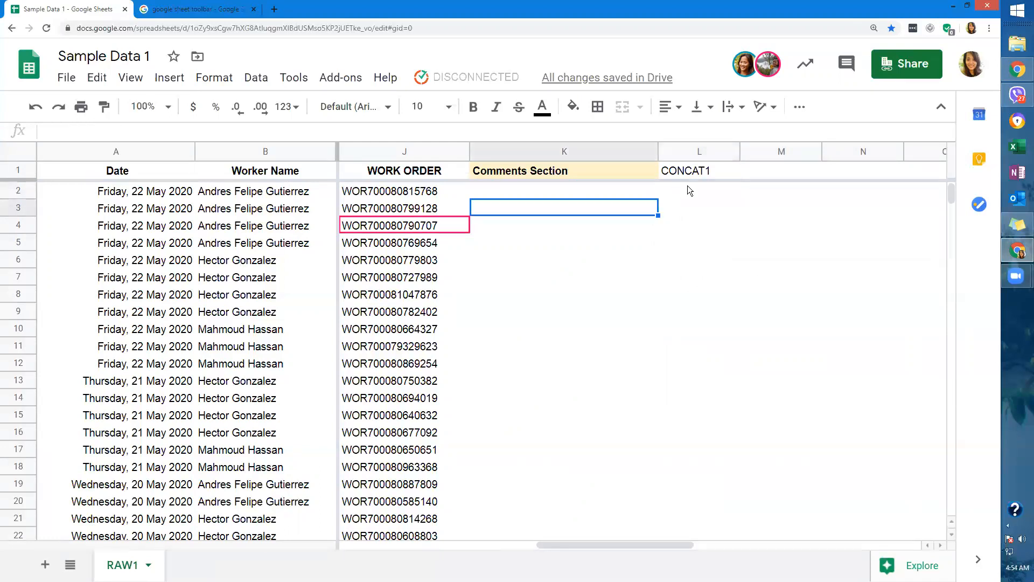
{"action": "left_click", "coordinate": [688, 189]}
{"action": "left_click", "coordinate": [156, 132]}
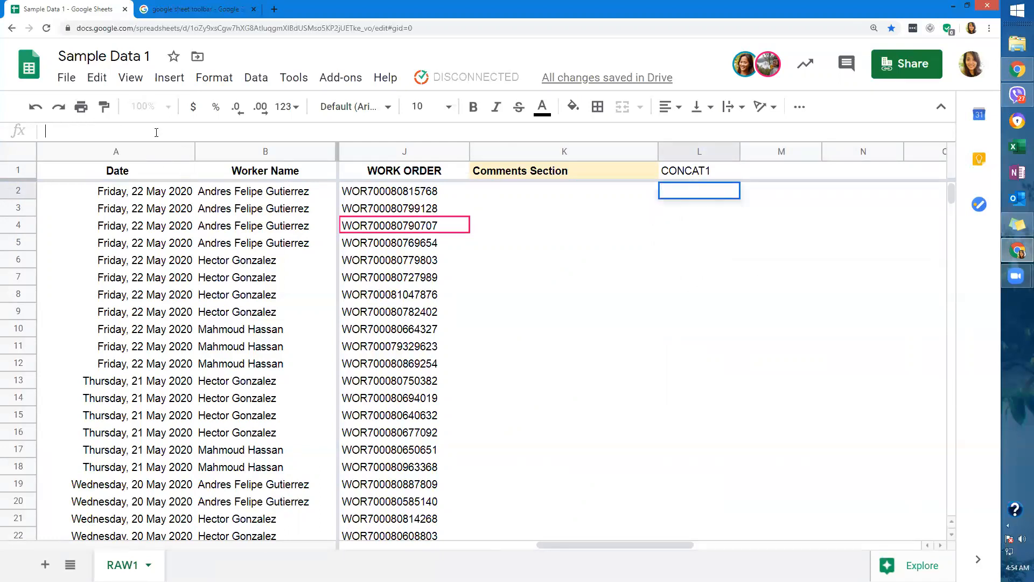
{"action": "double_click", "coordinate": [679, 188]}
{"action": "type", "text": "=CIBC"}
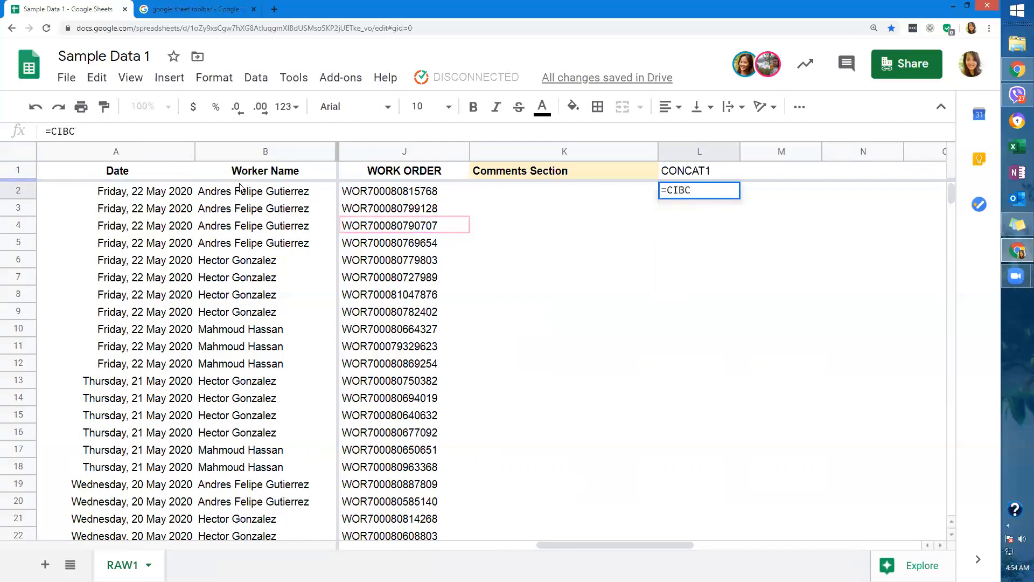
{"action": "key", "text": "shift+Left"}
{"action": "key", "text": "shift+Left"}
{"action": "key", "text": "shift+Left"}
{"action": "key", "text": "BackSpace"}
{"action": "type", "text": "I"}
{"action": "key", "text": "BackSpace"}
{"action": "type", "text": "ON"}
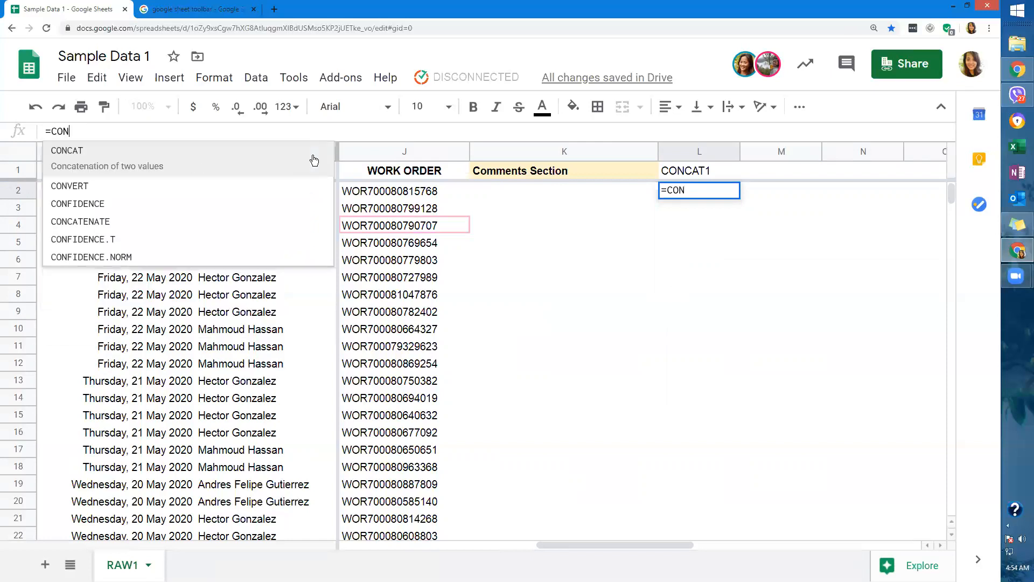
{"action": "key", "text": "Escape"}
{"action": "left_click", "coordinate": [164, 79]}
{"action": "mouse_move", "coordinate": [187, 86]}
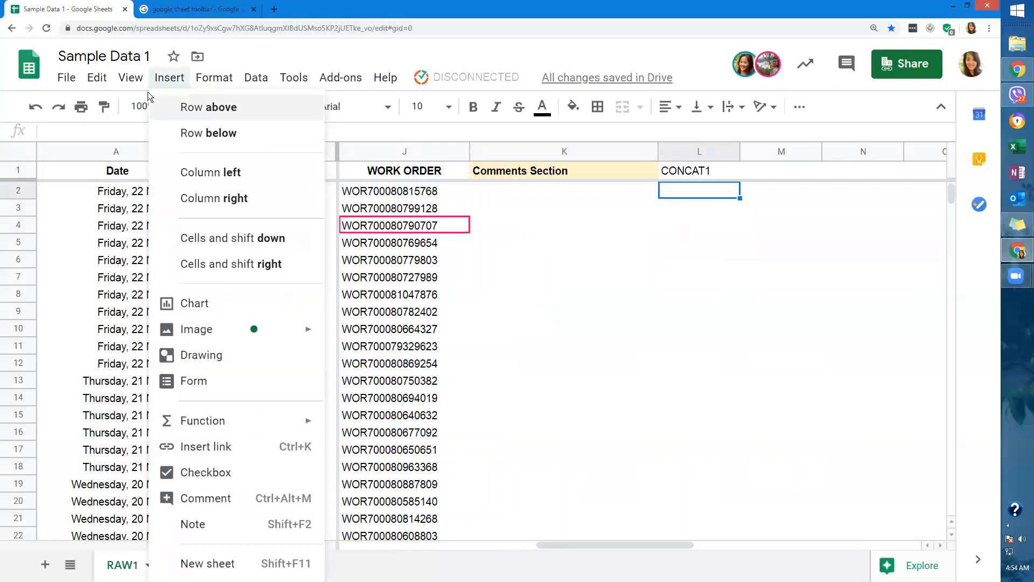
{"action": "mouse_move", "coordinate": [143, 80]}
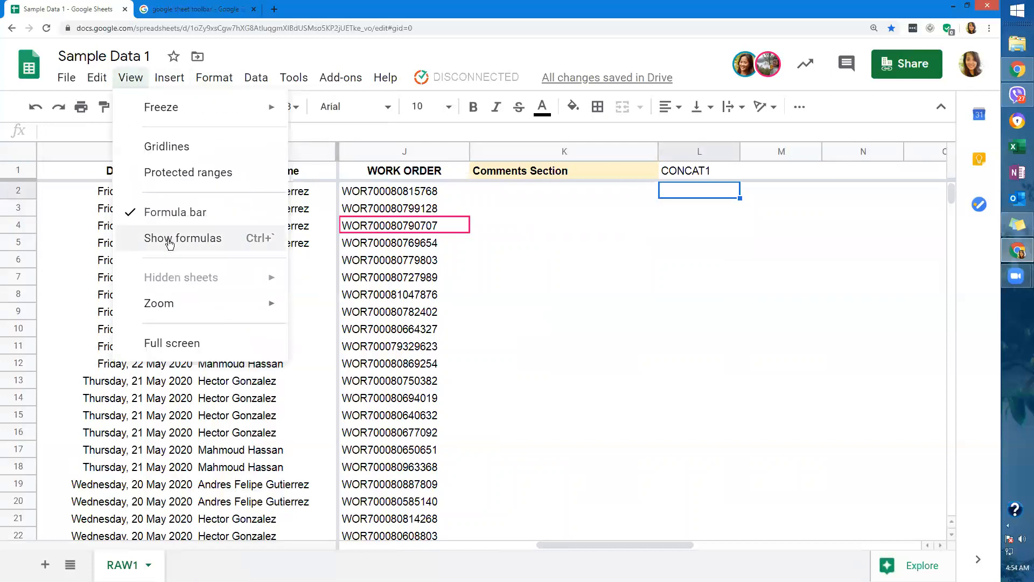
{"action": "left_click", "coordinate": [710, 193]}
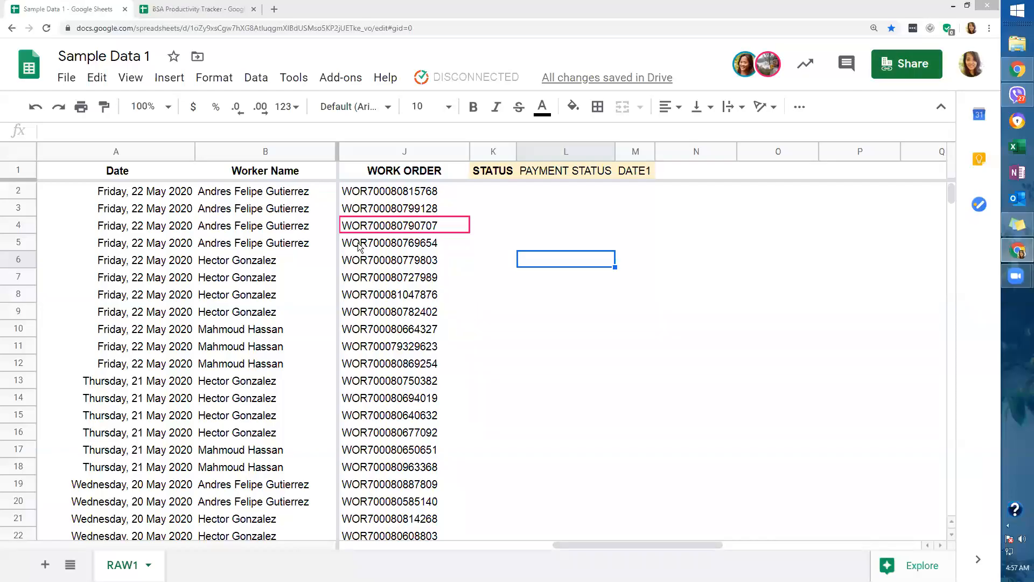
{"action": "left_click", "coordinate": [213, 79]}
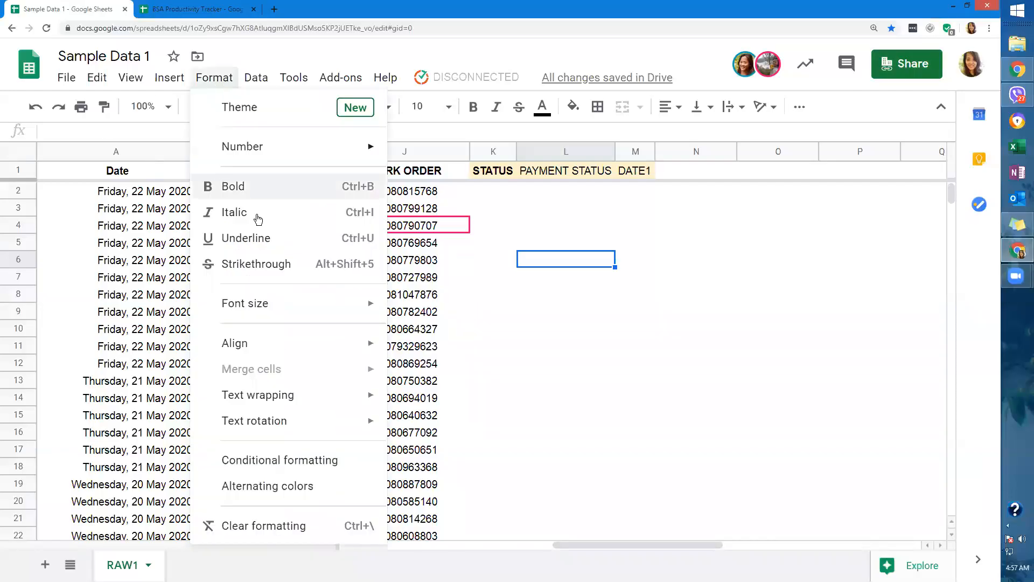
{"action": "left_click", "coordinate": [163, 79]}
{"action": "left_click", "coordinate": [128, 77]}
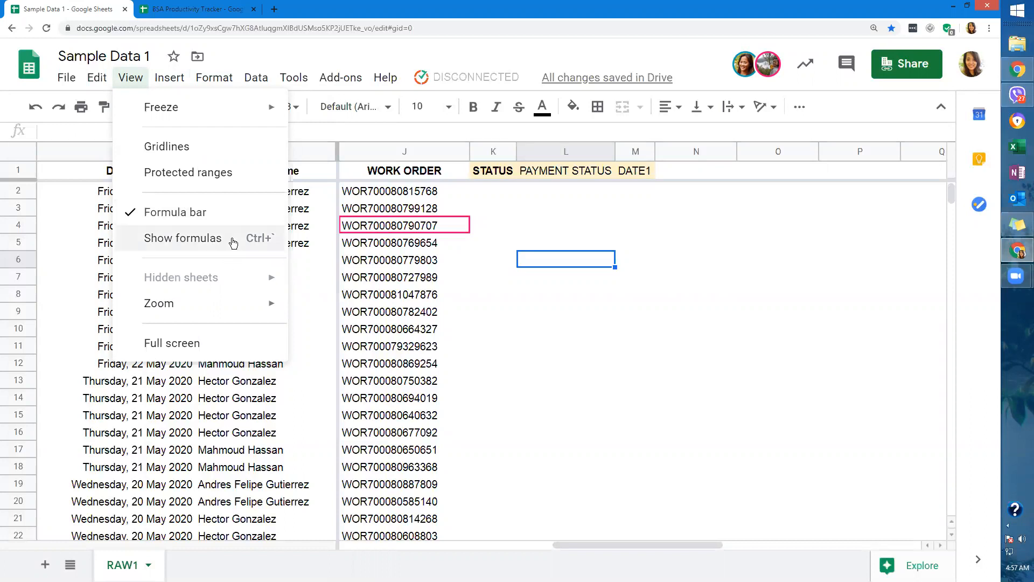
Enter the formula =CONCAT(J2,D2) in K2 under STATUS to join the work order with the address.
{"action": "left_click", "coordinate": [489, 191]}
{"action": "type", "text": "=CONCATENAT"}
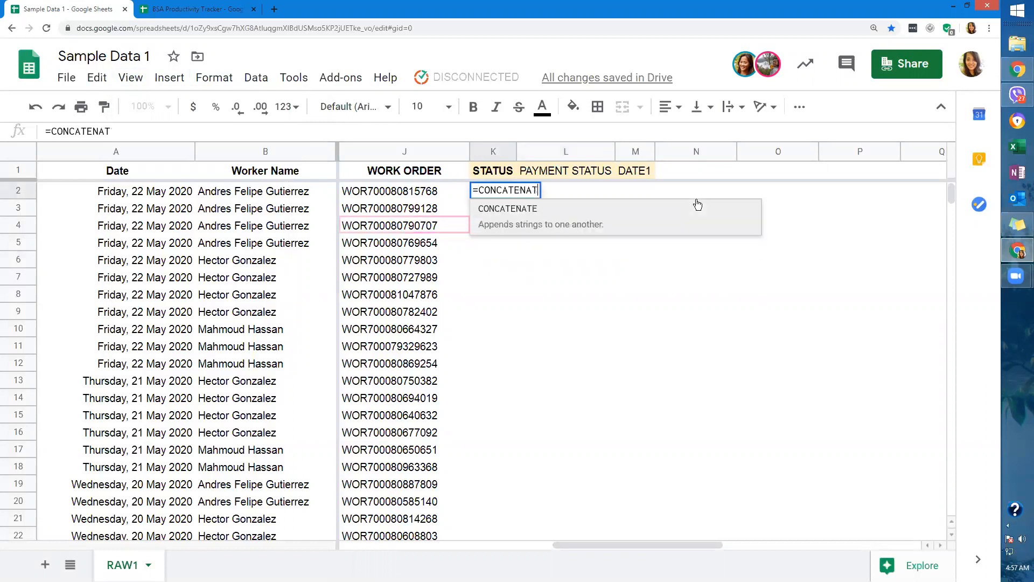
{"action": "key", "text": "BackSpace"}
{"action": "key", "text": "BackSpace"}
{"action": "key", "text": "BackSpace"}
{"action": "key", "text": "BackSpace"}
{"action": "type", "text": "("}
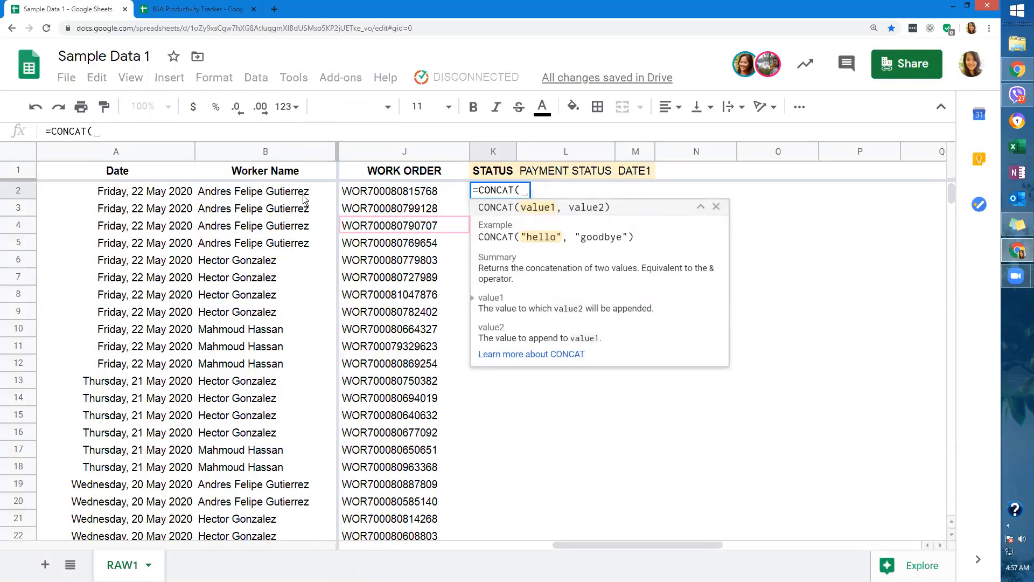
{"action": "left_click", "coordinate": [408, 197]}
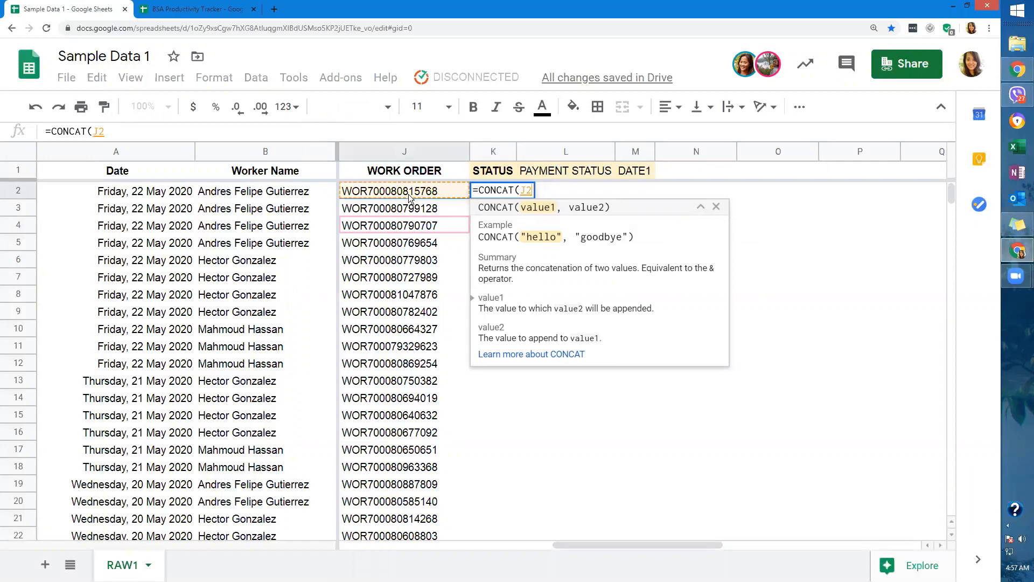
{"action": "type", "text": ","}
{"action": "left_click_drag", "start_coordinate": [663, 540], "coordinate": [509, 531]}
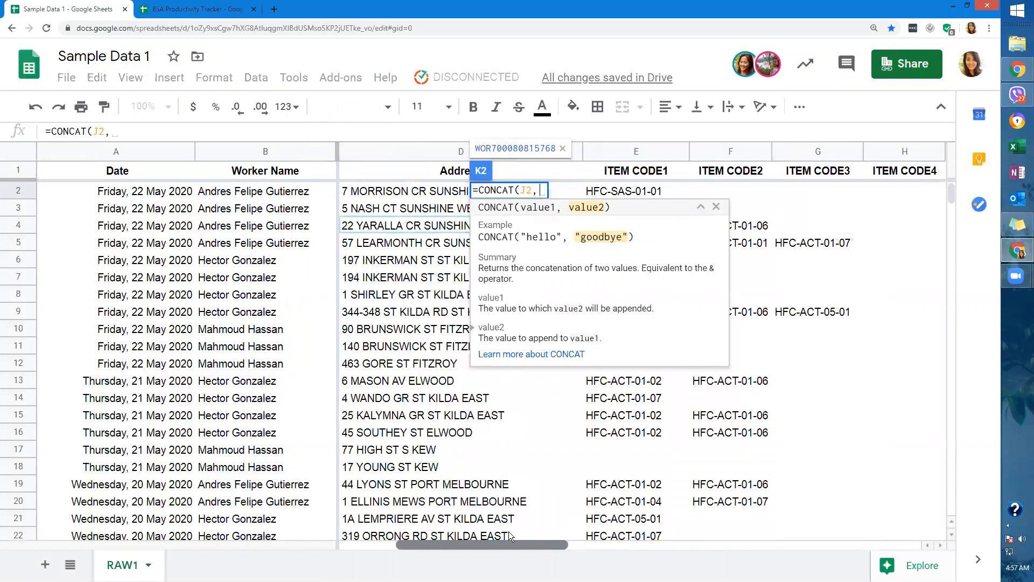
{"action": "left_click", "coordinate": [396, 193]}
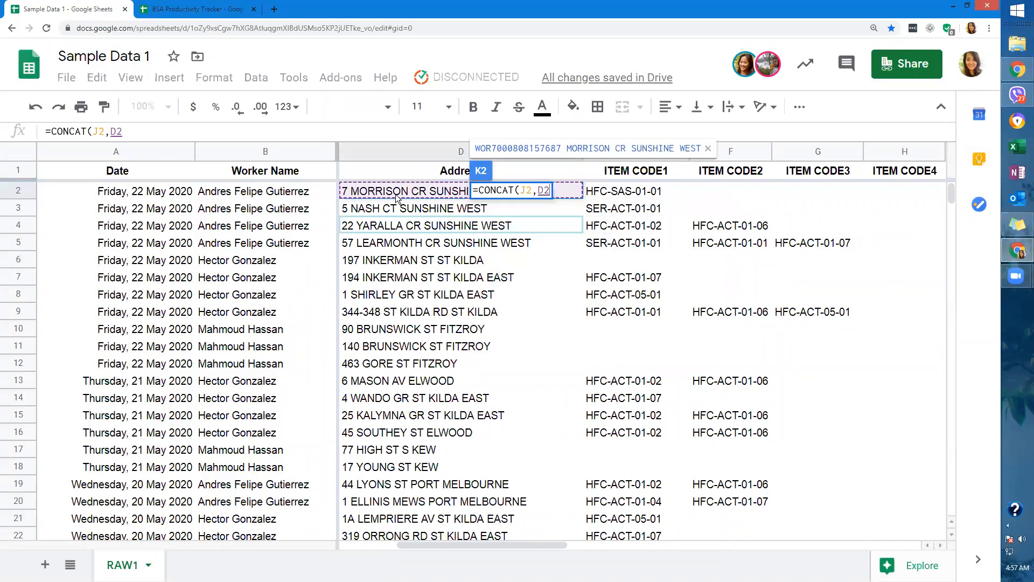
{"action": "type", "text": ")"}
{"action": "key", "text": "Return"}
Auto-fit the width of column K to its combined text and select K2.
{"action": "key", "text": "Up"}
{"action": "key", "text": "Right"}
{"action": "key", "text": "Right"}
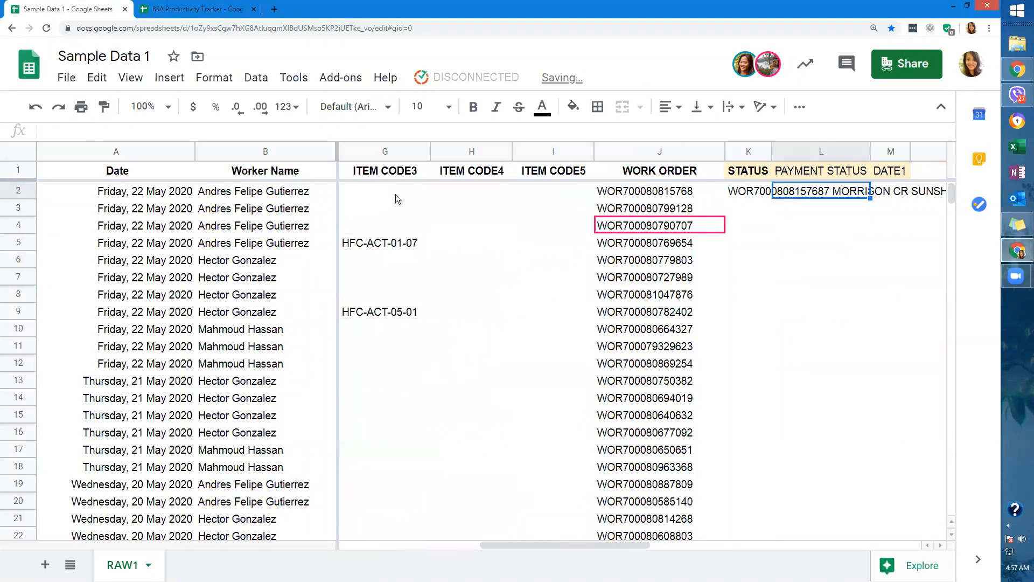
{"action": "key", "text": "Right"}
{"action": "key", "text": "Right"}
{"action": "key", "text": "Right"}
{"action": "left_click_drag", "start_coordinate": [514, 152], "coordinate": [515, 151]}
{"action": "double_click", "coordinate": [514, 152]}
{"action": "left_click", "coordinate": [664, 193]}
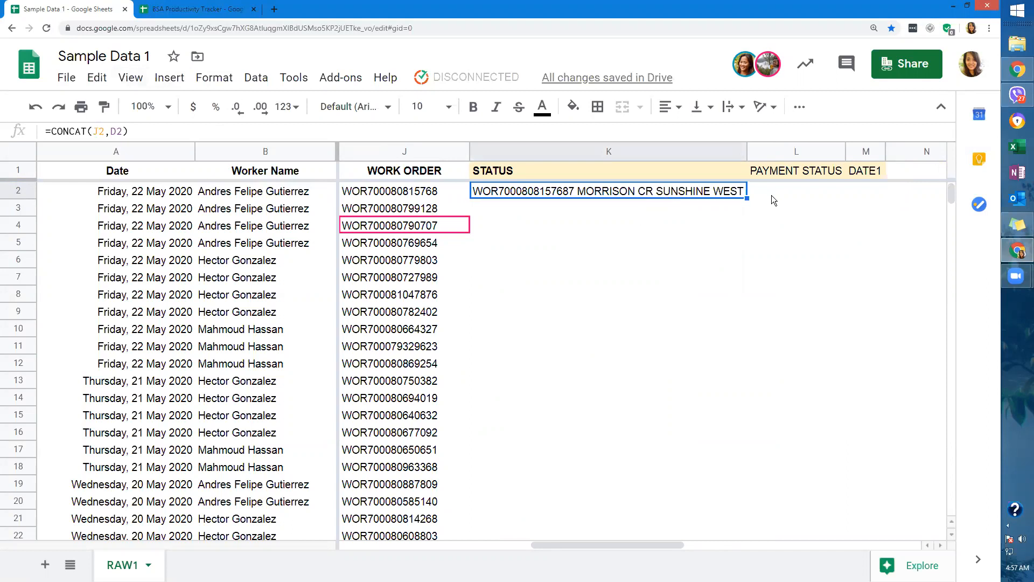
Fill the CONCAT formula from K2 down through K18 and select K2 again.
{"action": "left_click_drag", "start_coordinate": [747, 199], "coordinate": [771, 471]}
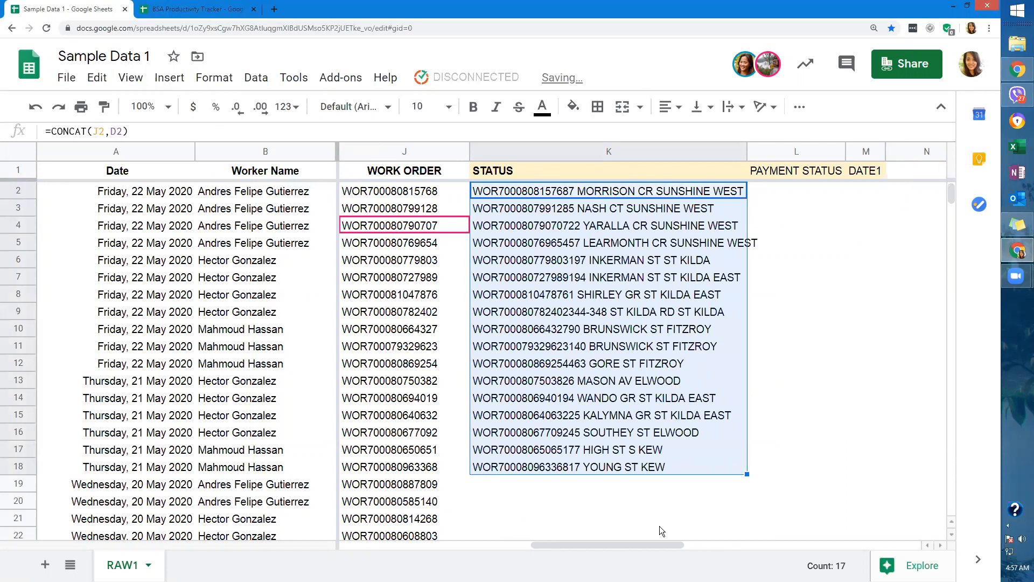
{"action": "left_click", "coordinate": [604, 241]}
{"action": "left_click", "coordinate": [601, 190]}
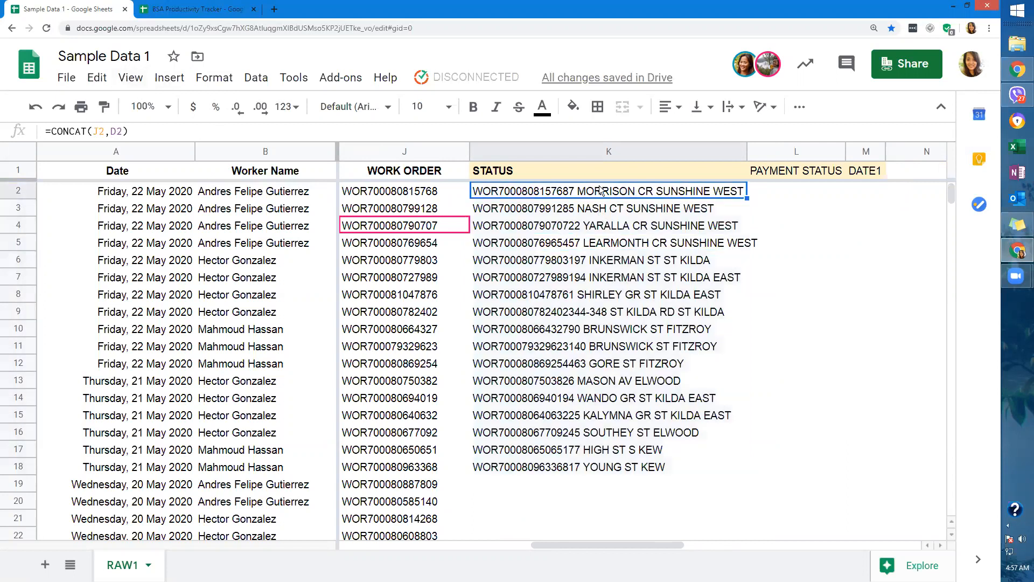
Display the formulas in place of their results in the sheet and return to showing the results.
{"action": "left_click", "coordinate": [178, 81]}
{"action": "mouse_move", "coordinate": [131, 78]}
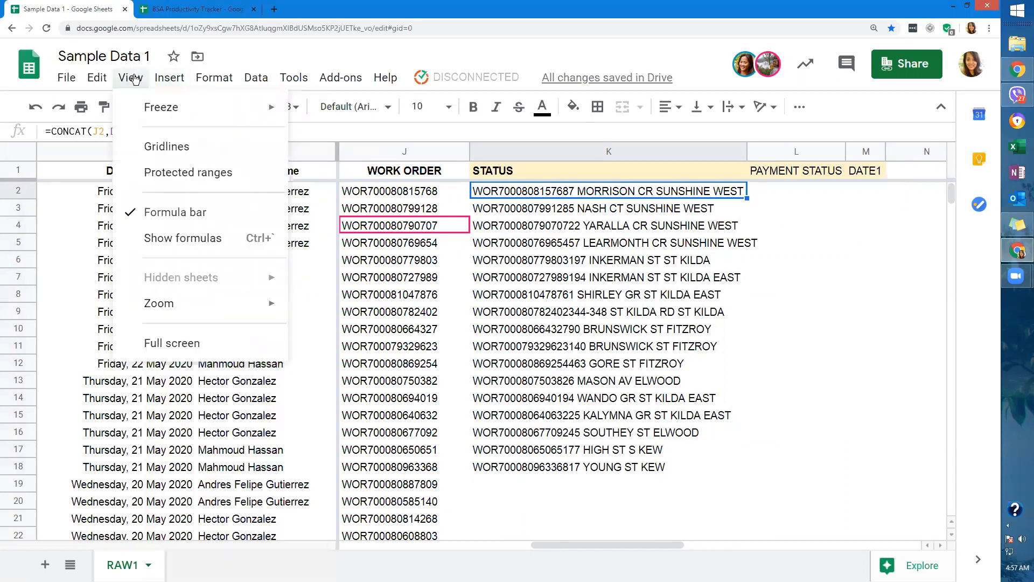
{"action": "left_click", "coordinate": [204, 239]}
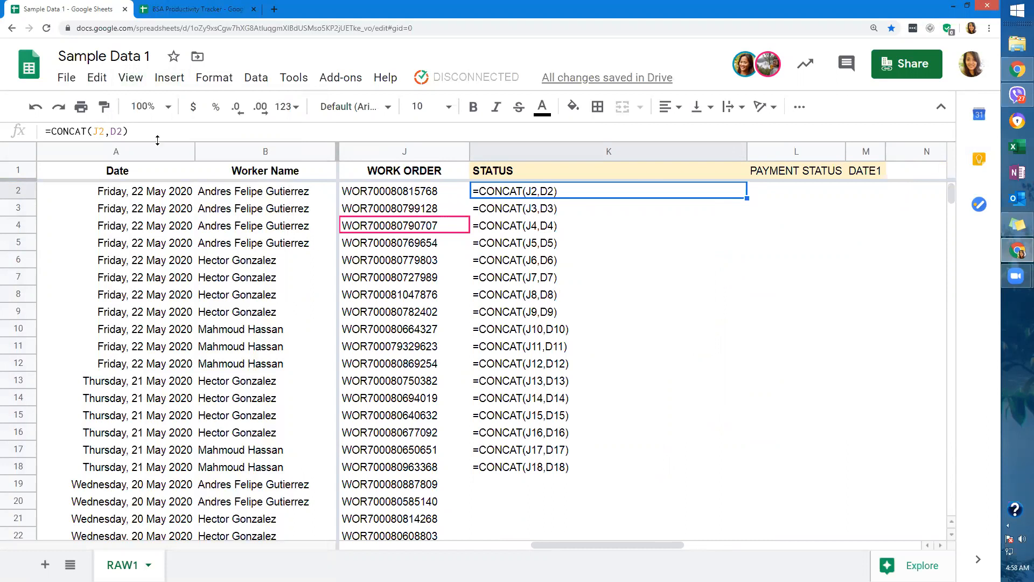
{"action": "left_click", "coordinate": [173, 81]}
{"action": "mouse_move", "coordinate": [132, 86]}
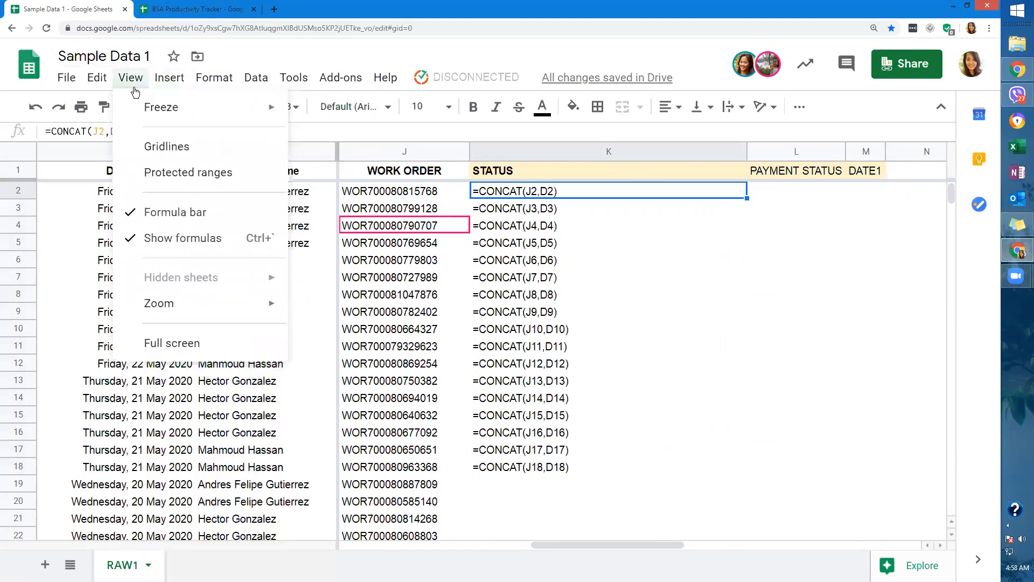
{"action": "left_click", "coordinate": [182, 239]}
Hide the formula bar and check the remaining view options.
{"action": "left_click", "coordinate": [131, 77]}
{"action": "left_click", "coordinate": [160, 212]}
{"action": "left_click", "coordinate": [131, 77]}
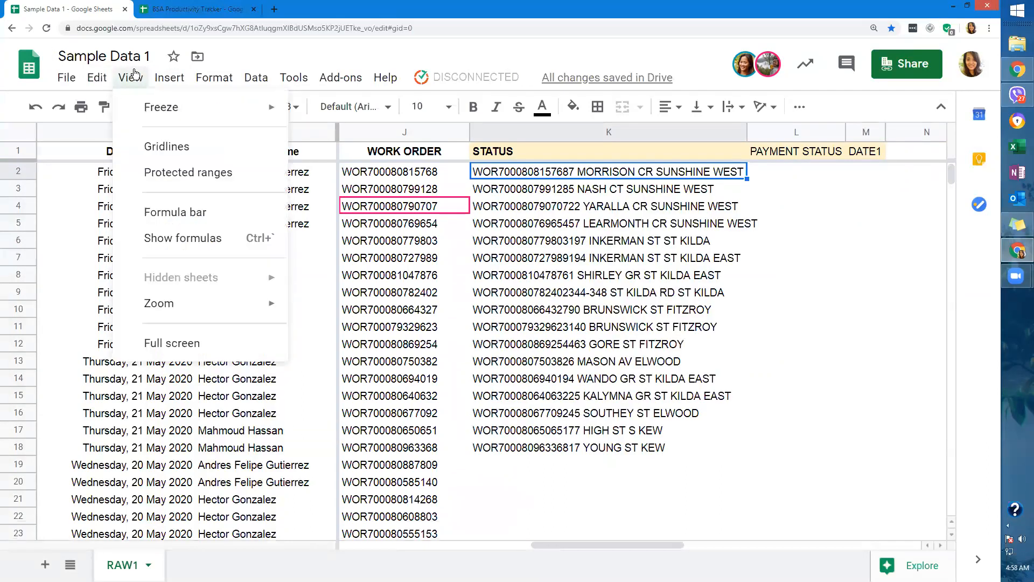
{"action": "mouse_move", "coordinate": [198, 305]}
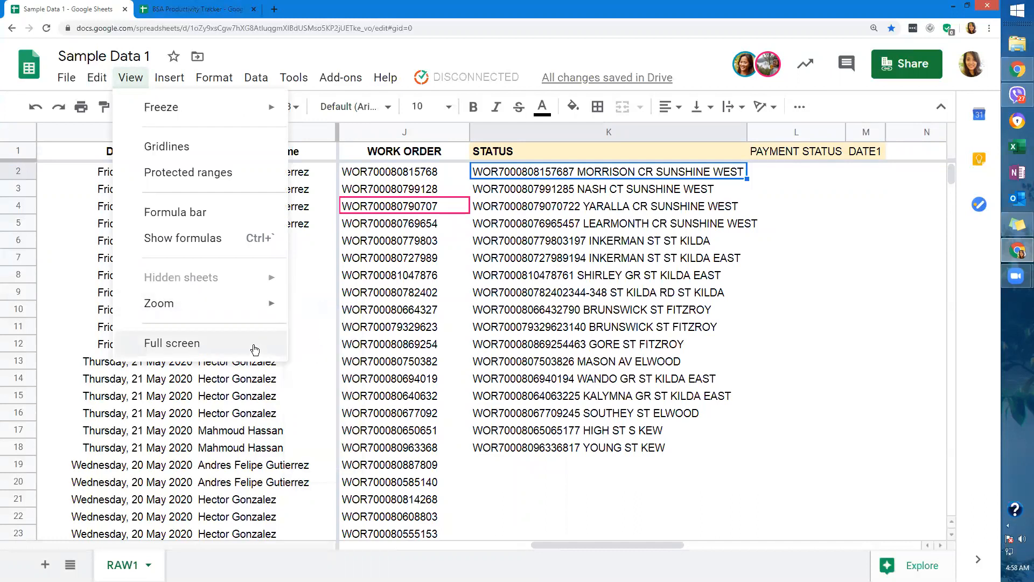
{"action": "left_click", "coordinate": [388, 347]}
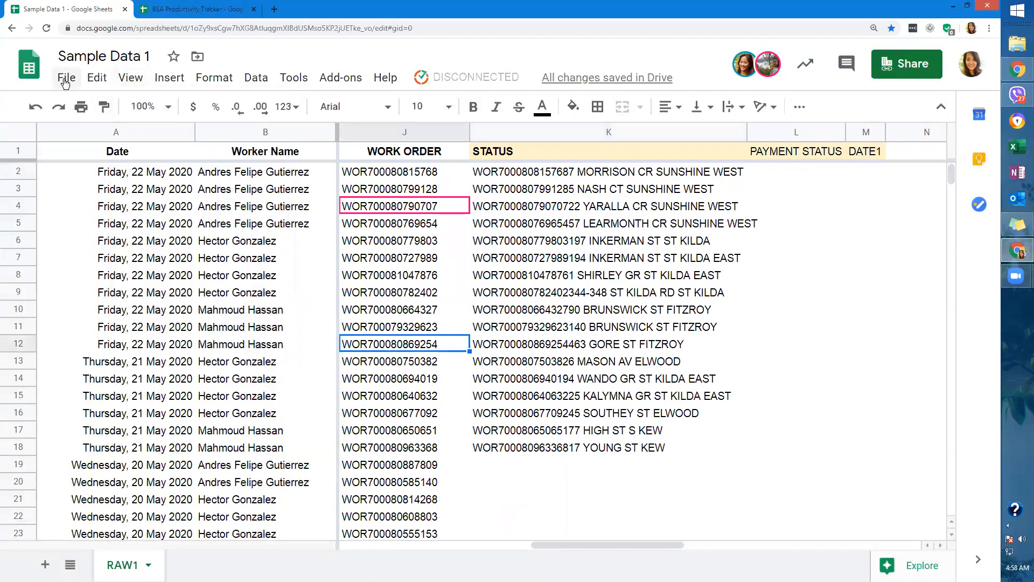
Look through the available commands for files, inserting, formatting, data and tools, including the macro options.
{"action": "left_click", "coordinate": [66, 79]}
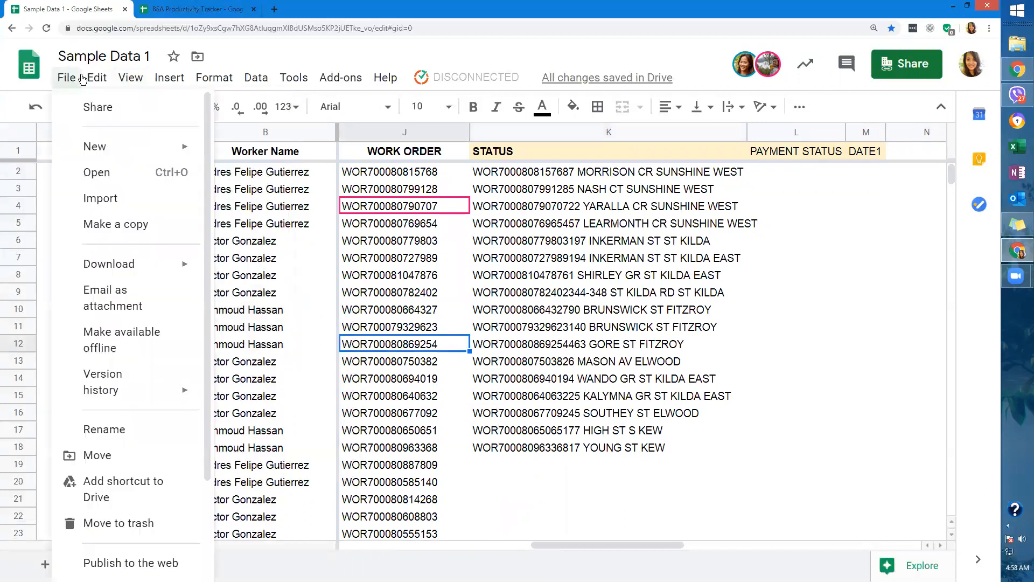
{"action": "left_click", "coordinate": [131, 78]}
{"action": "mouse_move", "coordinate": [158, 81]}
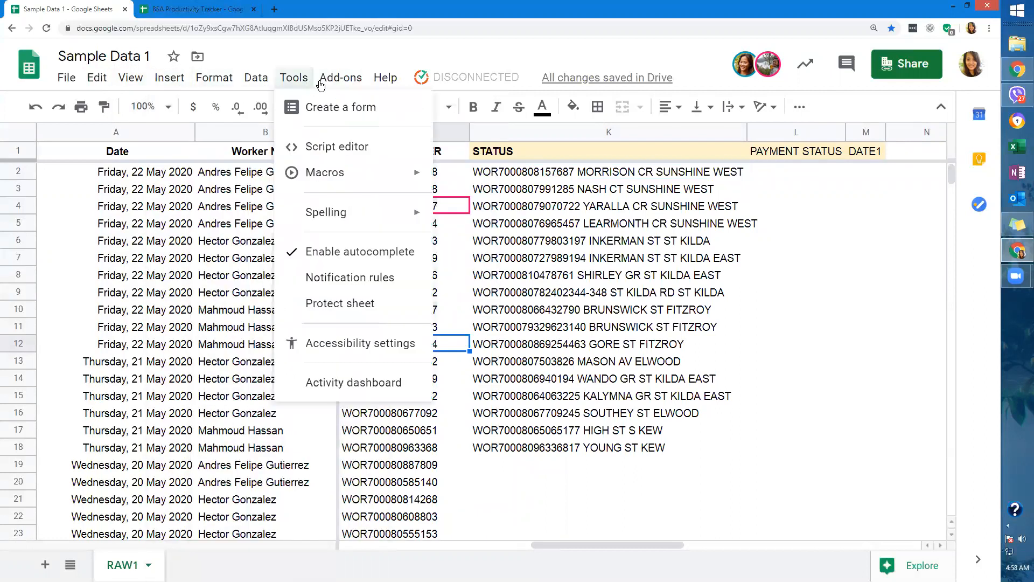
{"action": "left_click", "coordinate": [576, 311]}
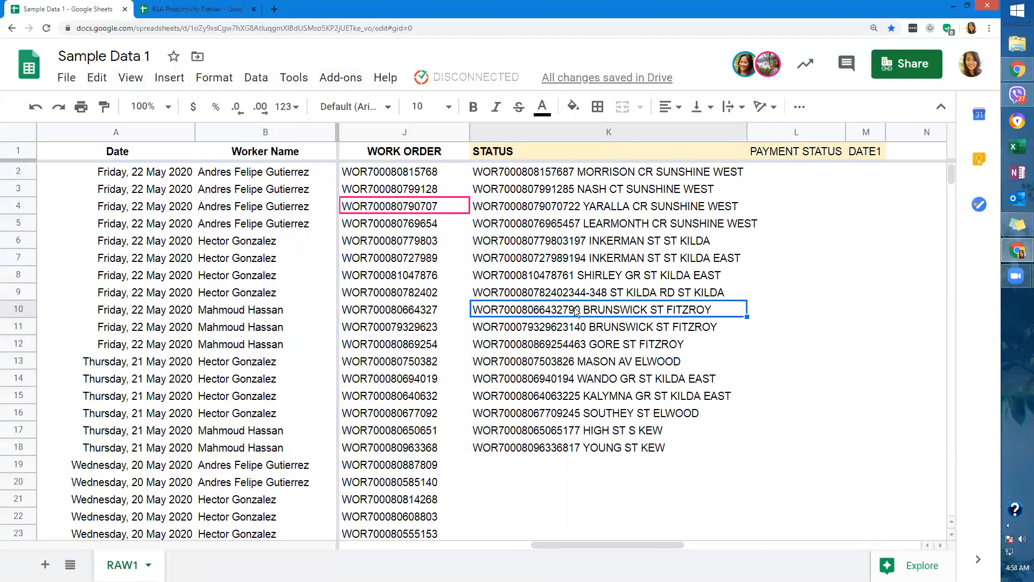
{"action": "left_click", "coordinate": [179, 80]}
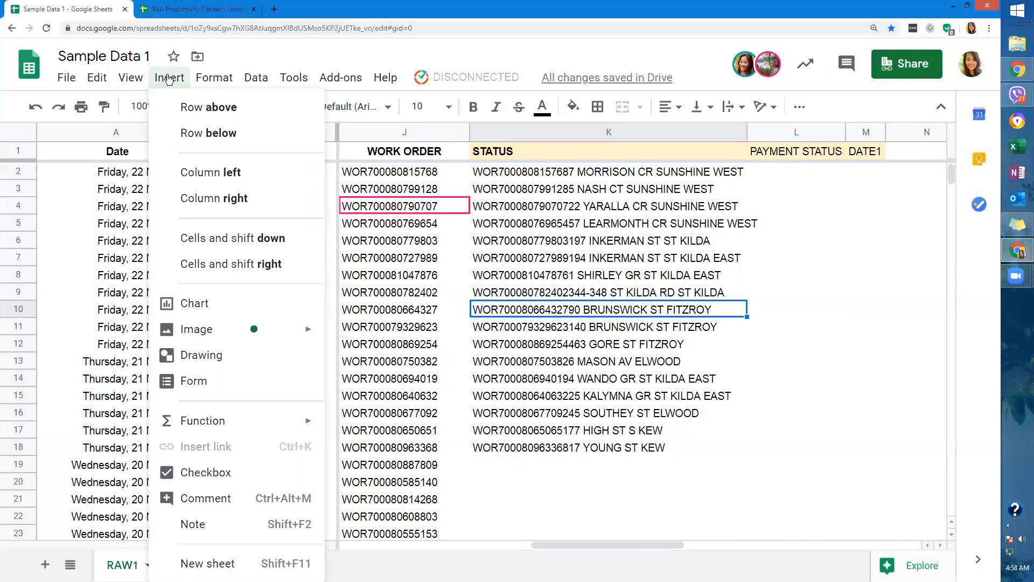
{"action": "mouse_move", "coordinate": [204, 86]}
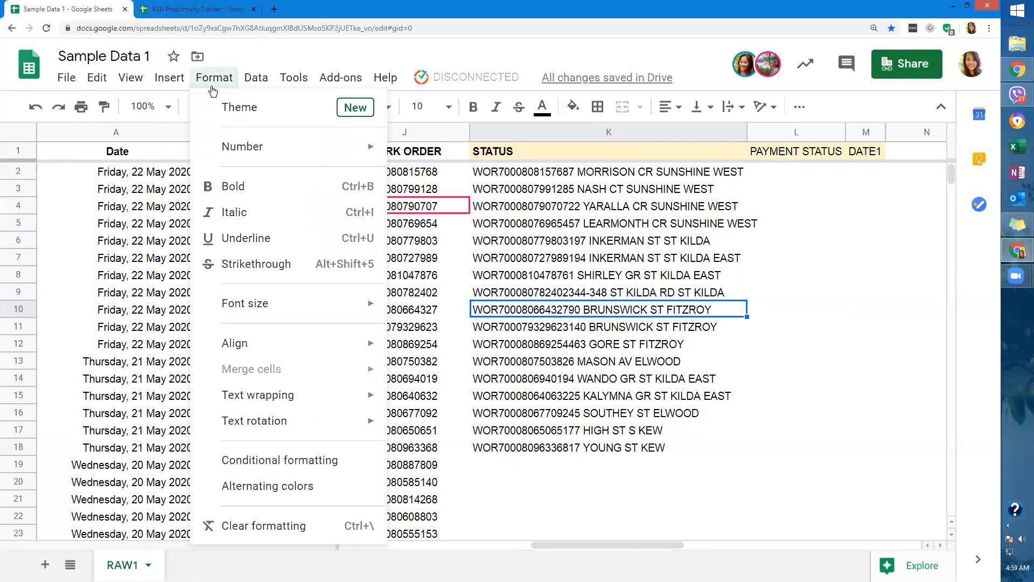
{"action": "mouse_move", "coordinate": [268, 88]}
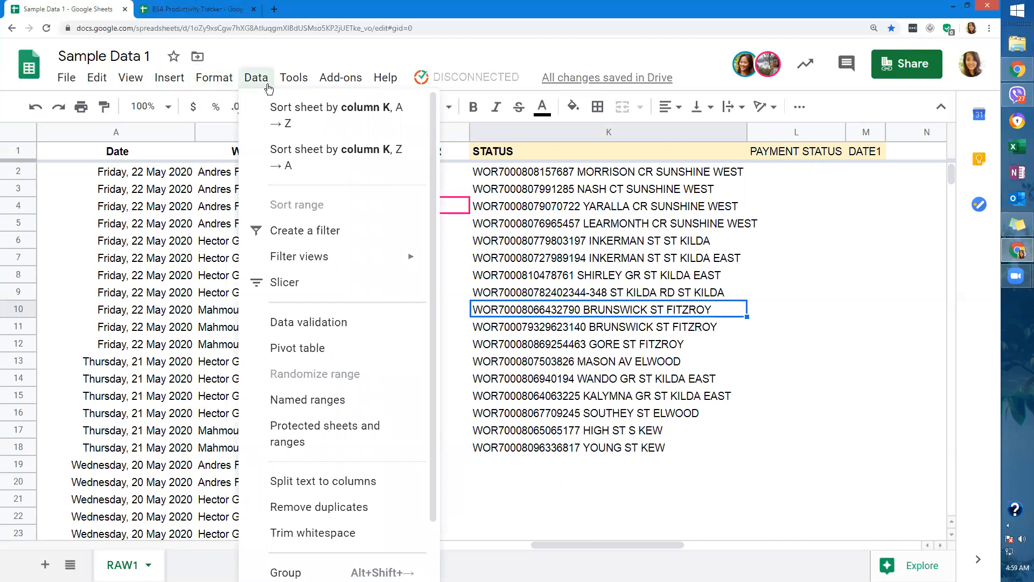
{"action": "mouse_move", "coordinate": [290, 85]}
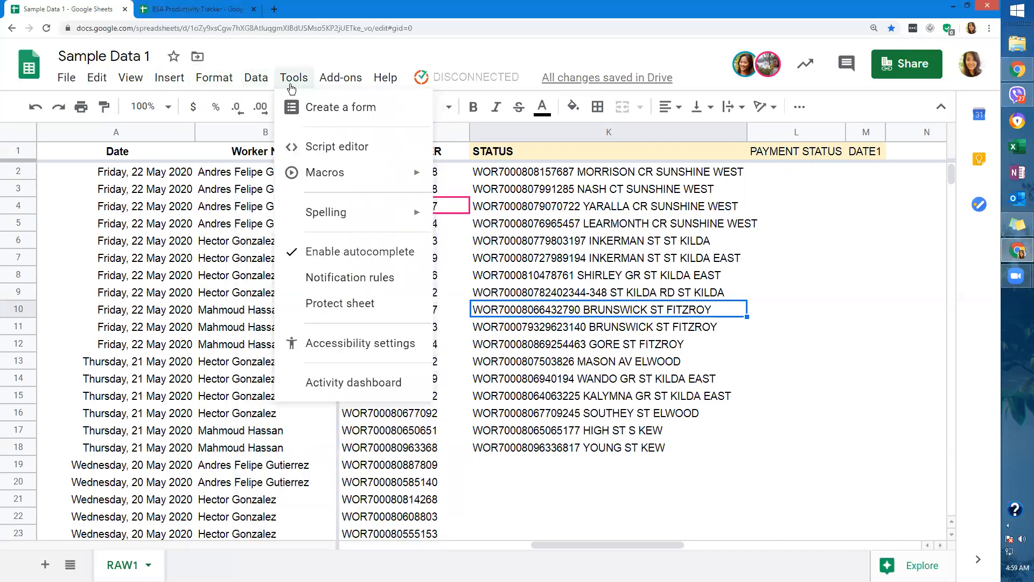
{"action": "mouse_move", "coordinate": [319, 166]}
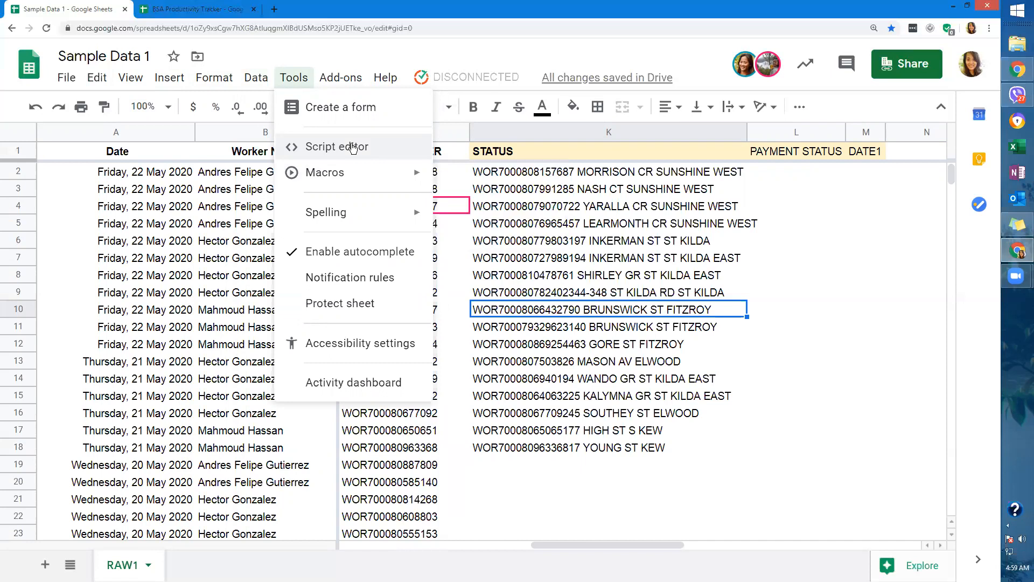
{"action": "mouse_move", "coordinate": [349, 186]}
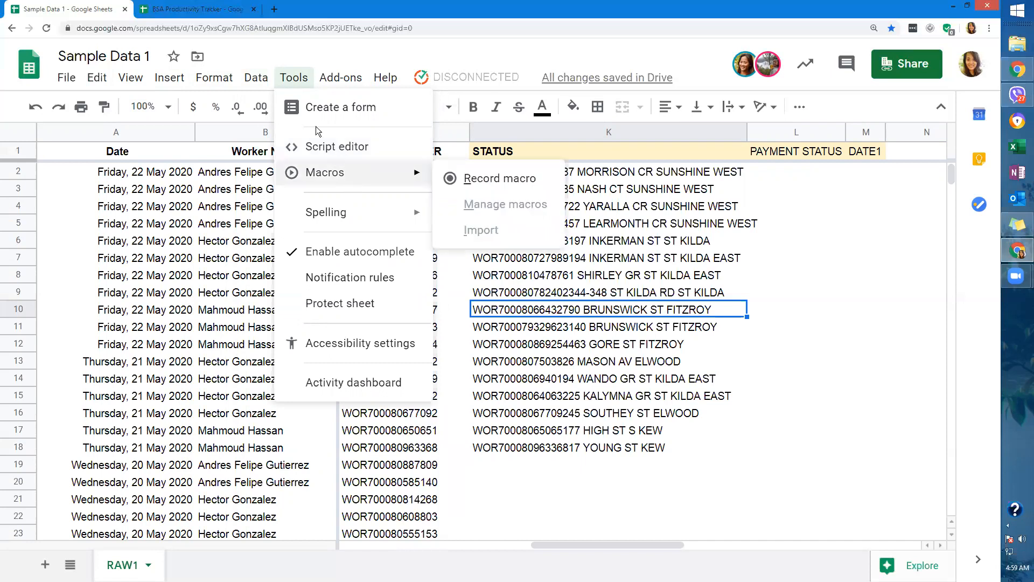
{"action": "left_click", "coordinate": [202, 247]}
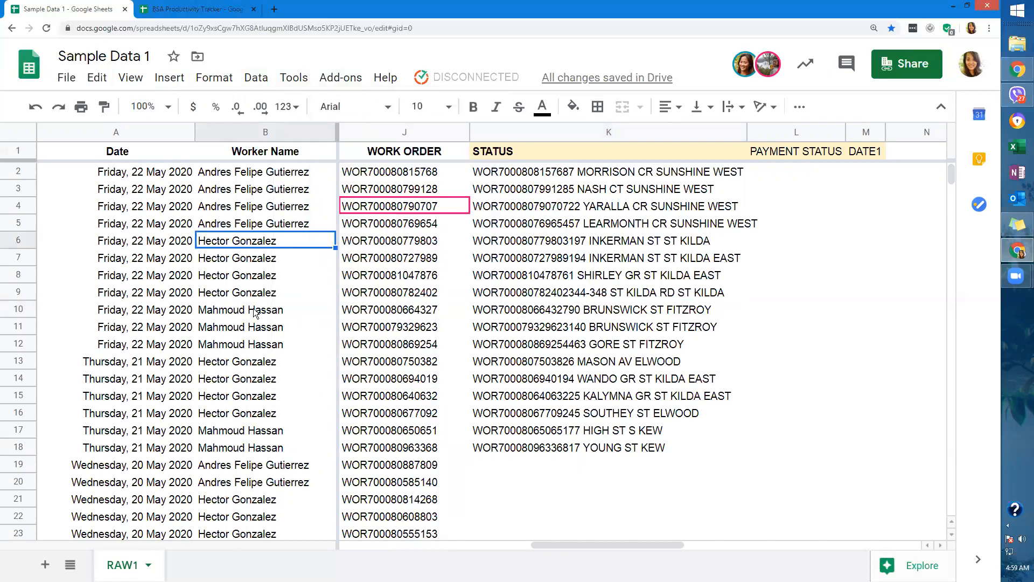
Copy the formatting of date cell A4 onto the worker name in B4 with Paint format.
{"action": "left_click", "coordinate": [102, 210]}
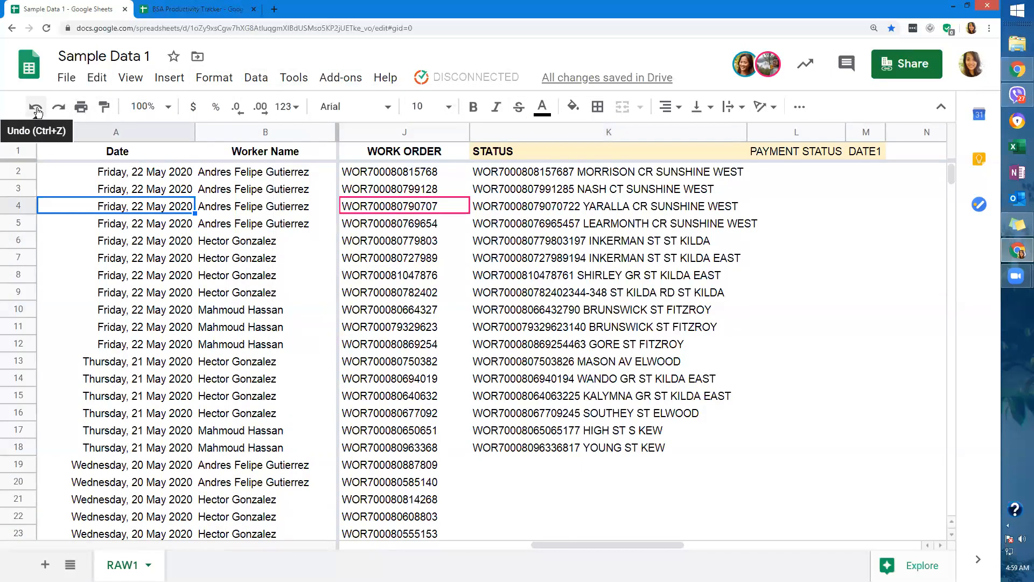
{"action": "left_click", "coordinate": [106, 107]}
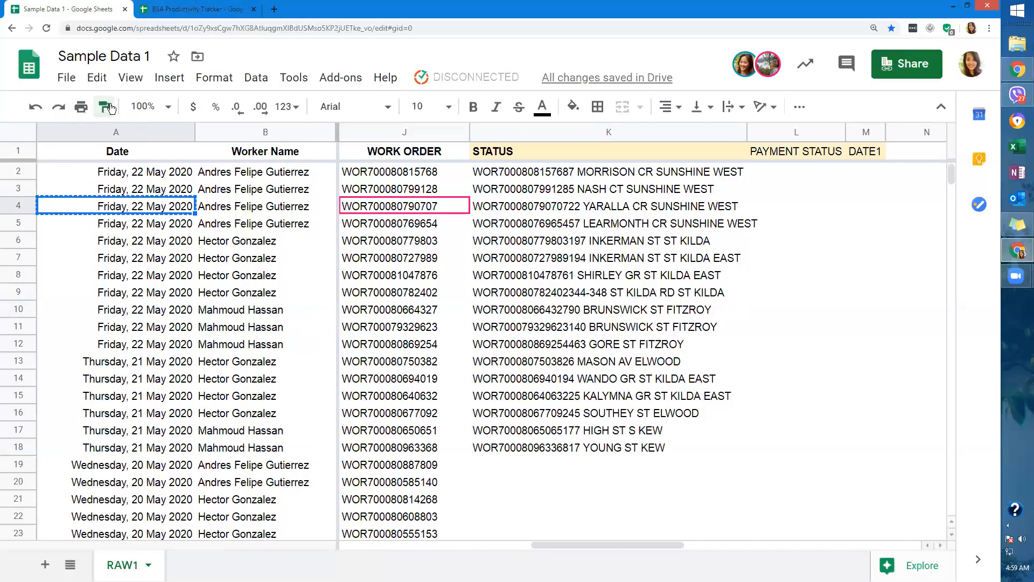
{"action": "left_click", "coordinate": [238, 210]}
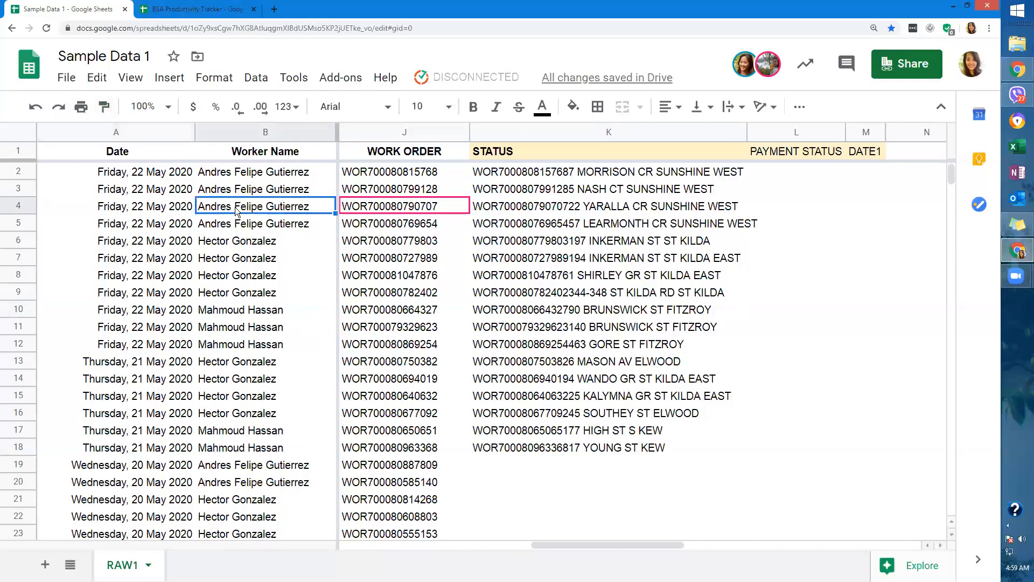
{"action": "left_click", "coordinate": [166, 110]}
{"action": "left_click", "coordinate": [201, 169]}
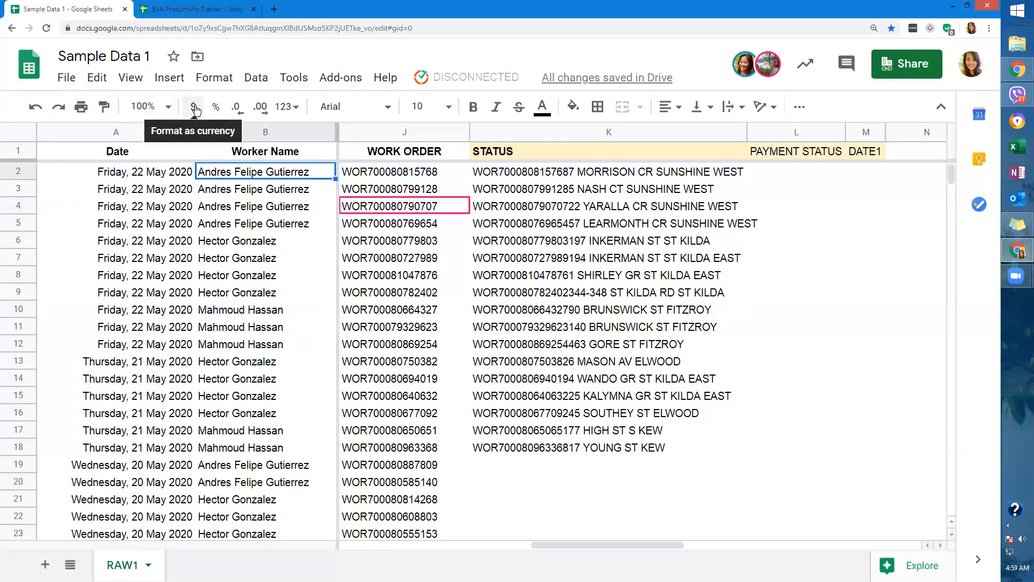
Widen column M, headed DATE1, slightly.
{"action": "key", "text": "Right"}
{"action": "key", "text": "Right"}
{"action": "key", "text": "Right"}
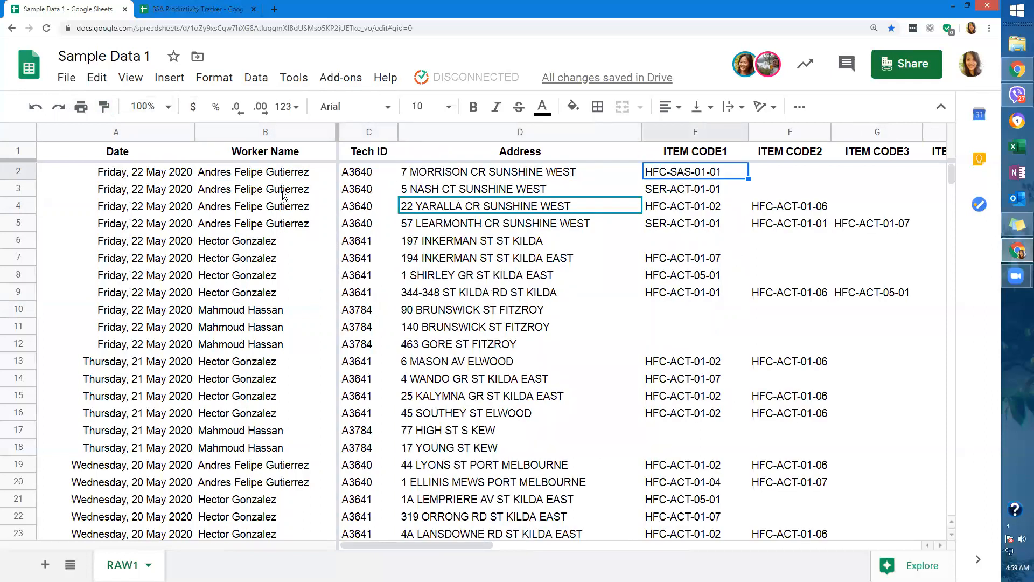
{"action": "key", "text": "Down"}
{"action": "key", "text": "Right"}
{"action": "key", "text": "Right"}
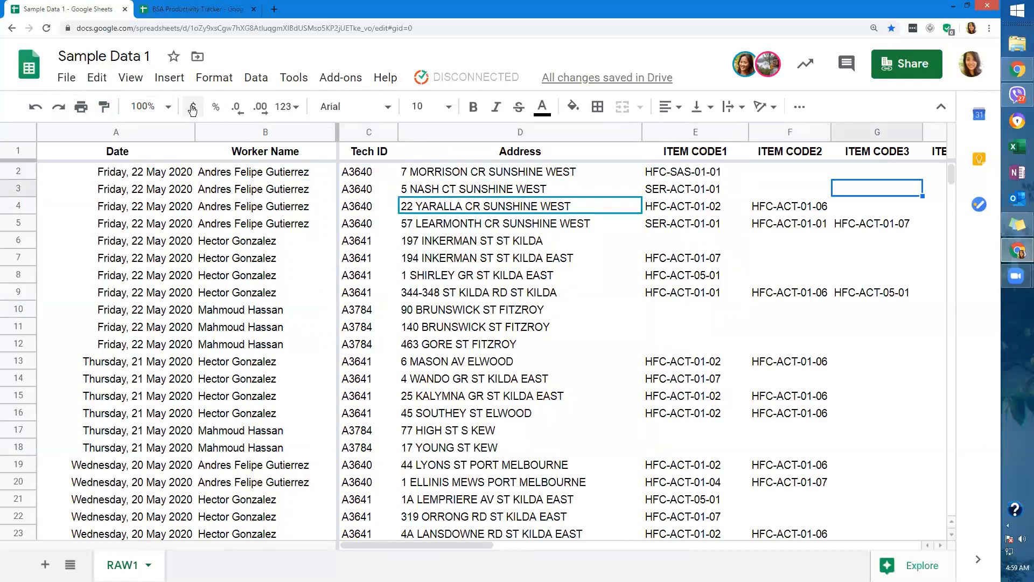
{"action": "left_click", "coordinate": [769, 165]}
{"action": "key", "text": "Right"}
{"action": "key", "text": "Right"}
{"action": "key", "text": "Right"}
{"action": "key", "text": "Right"}
{"action": "key", "text": "Right"}
{"action": "key", "text": "Right"}
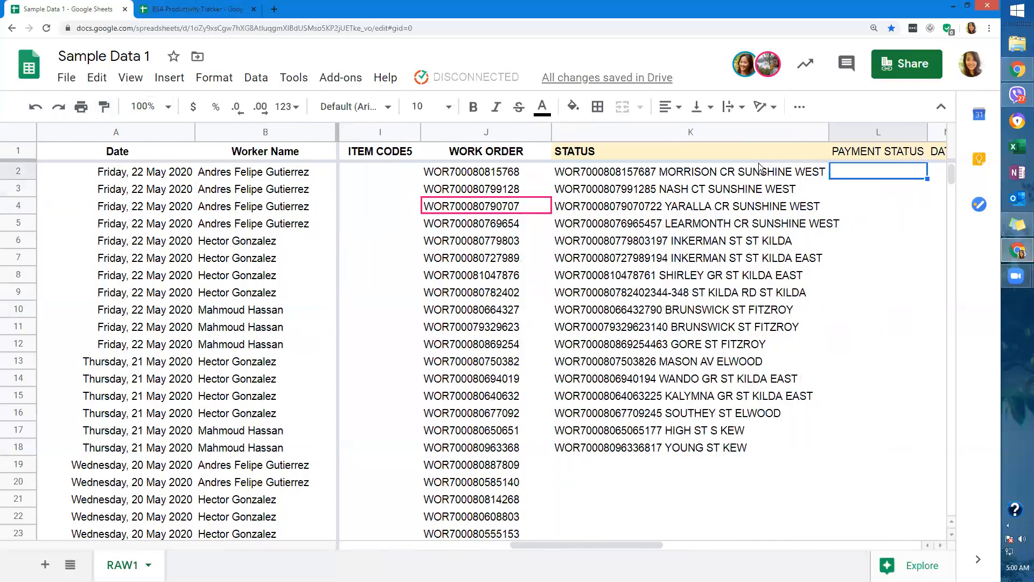
{"action": "key", "text": "Right"}
{"action": "key", "text": "Right"}
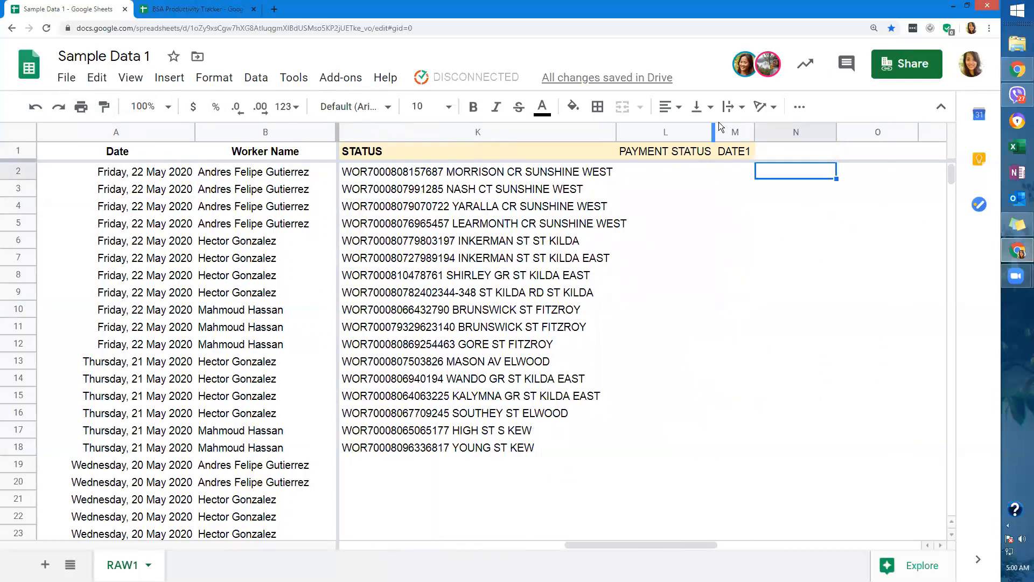
{"action": "left_click", "coordinate": [774, 131]}
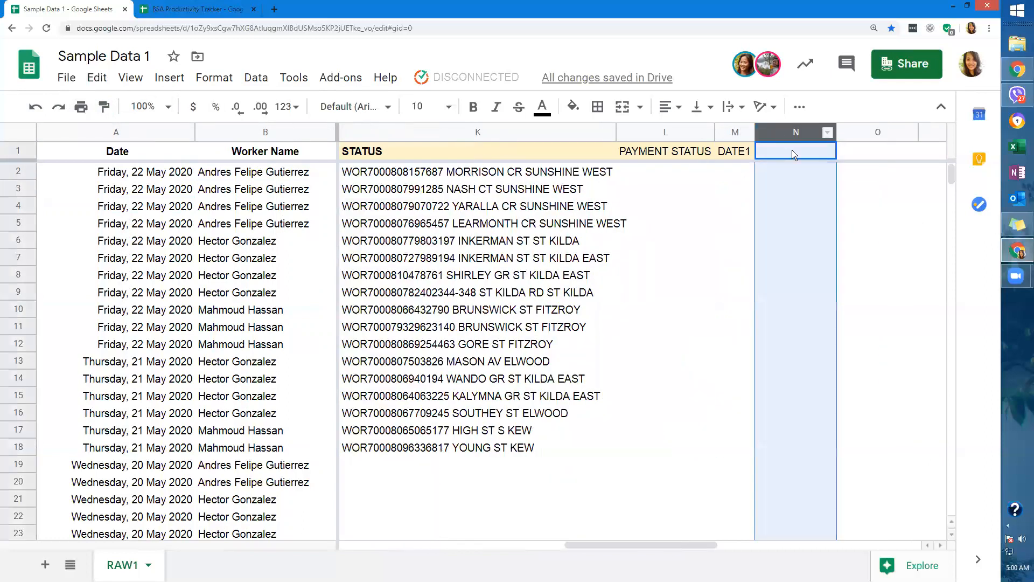
{"action": "left_click", "coordinate": [758, 172]}
{"action": "left_click_drag", "start_coordinate": [753, 129], "coordinate": [774, 130]}
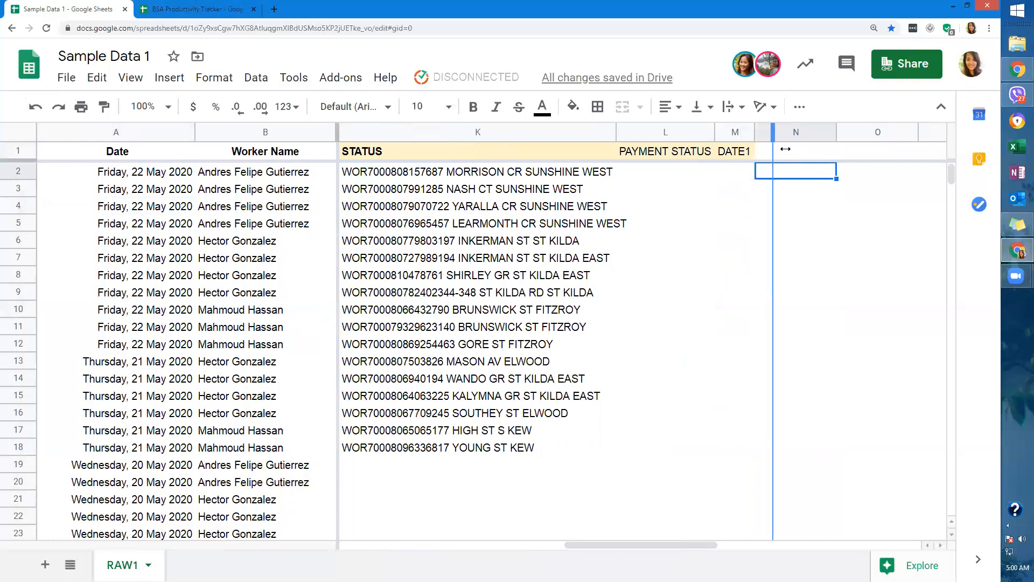
Enter Amount as the column header in N1, beside DATE1.
{"action": "left_click", "coordinate": [786, 150]}
{"action": "type", "text": "pAYMEN"}
{"action": "key", "text": "BackSpace"}
{"action": "key", "text": "BackSpace"}
{"action": "key", "text": "BackSpace"}
{"action": "key", "text": "BackSpace"}
{"action": "key", "text": "BackSpace"}
{"action": "key", "text": "BackSpace"}
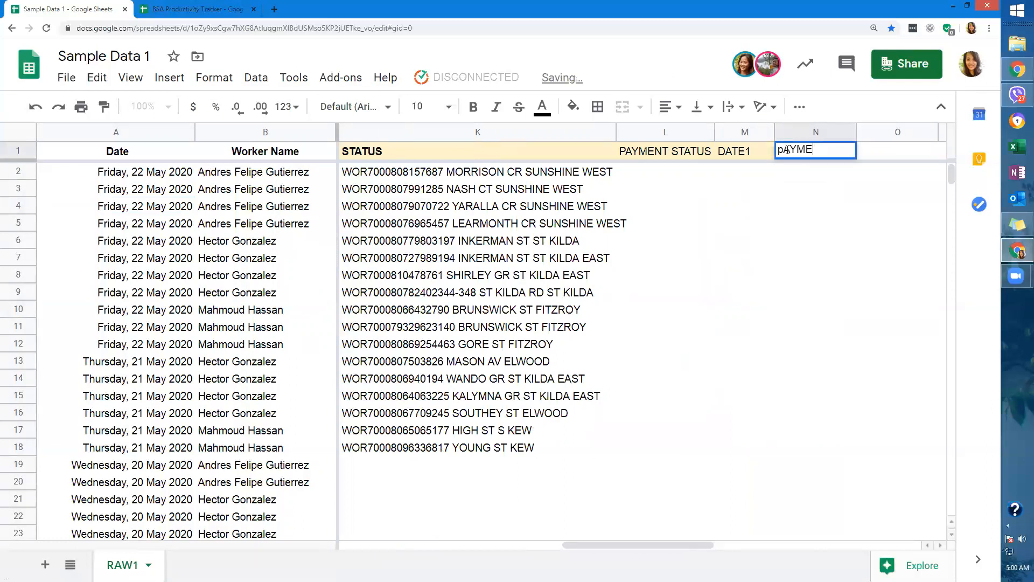
{"action": "type", "text": "Payment"}
{"action": "key", "text": "Escape"}
{"action": "type", "text": "Amount"}
{"action": "key", "text": "Return"}
Enter the amounts 210, 100 and 500 in N2 through N4.
{"action": "type", "text": "210"}
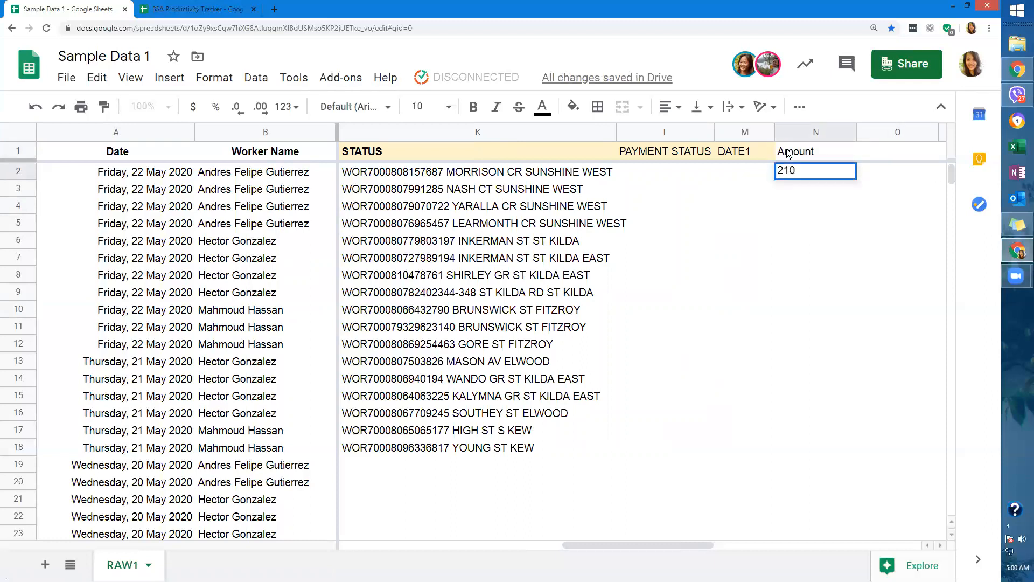
{"action": "key", "text": "Return"}
{"action": "type", "text": "100"}
{"action": "key", "text": "Return"}
{"action": "type", "text": "500"}
{"action": "key", "text": "Return"}
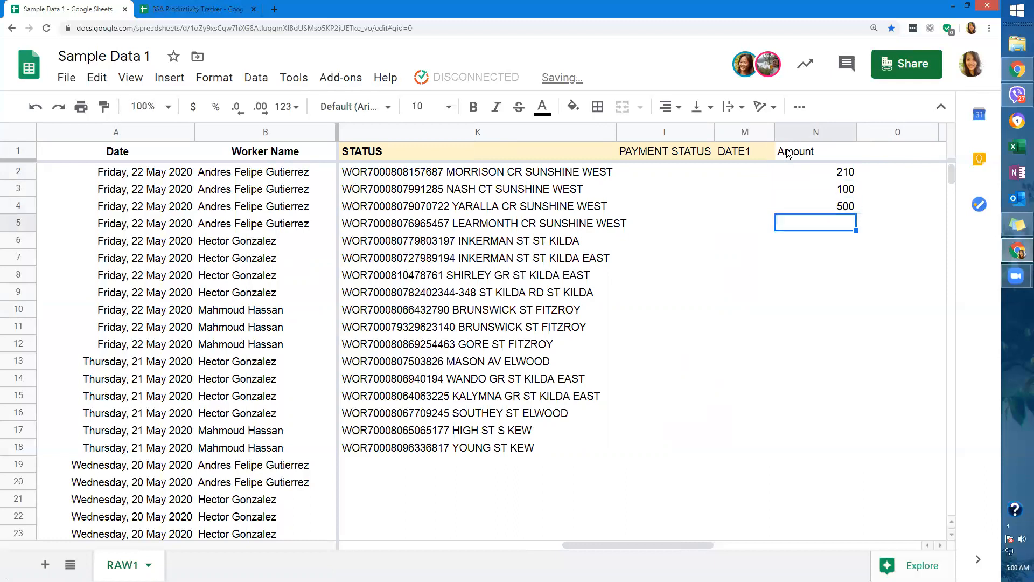
Format the whole Amount column N as Accounting and switch its number format to Currency (rounded).
{"action": "left_click", "coordinate": [815, 132]}
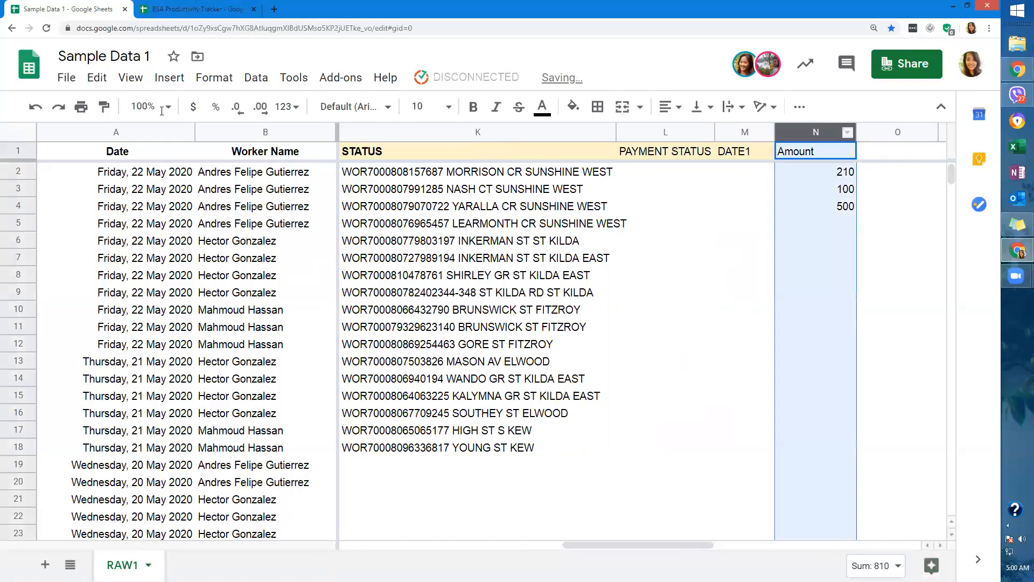
{"action": "left_click", "coordinate": [223, 80]}
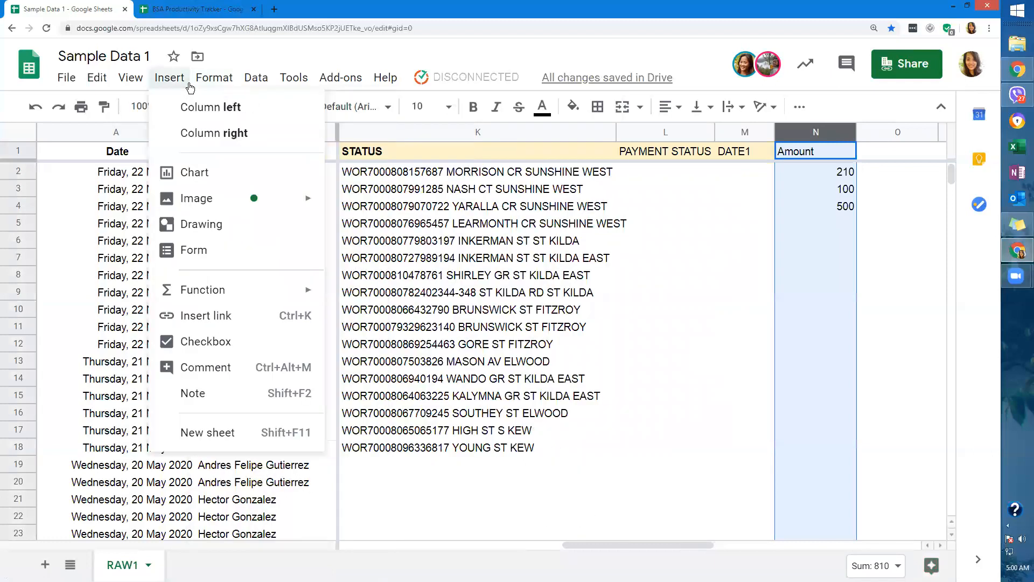
{"action": "mouse_move", "coordinate": [242, 154]}
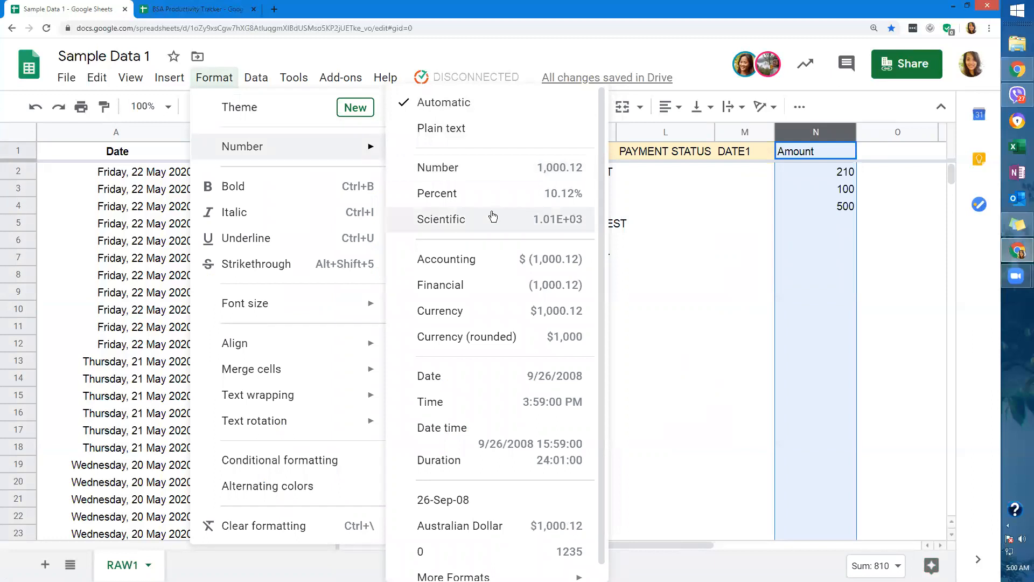
{"action": "left_click", "coordinate": [498, 264]}
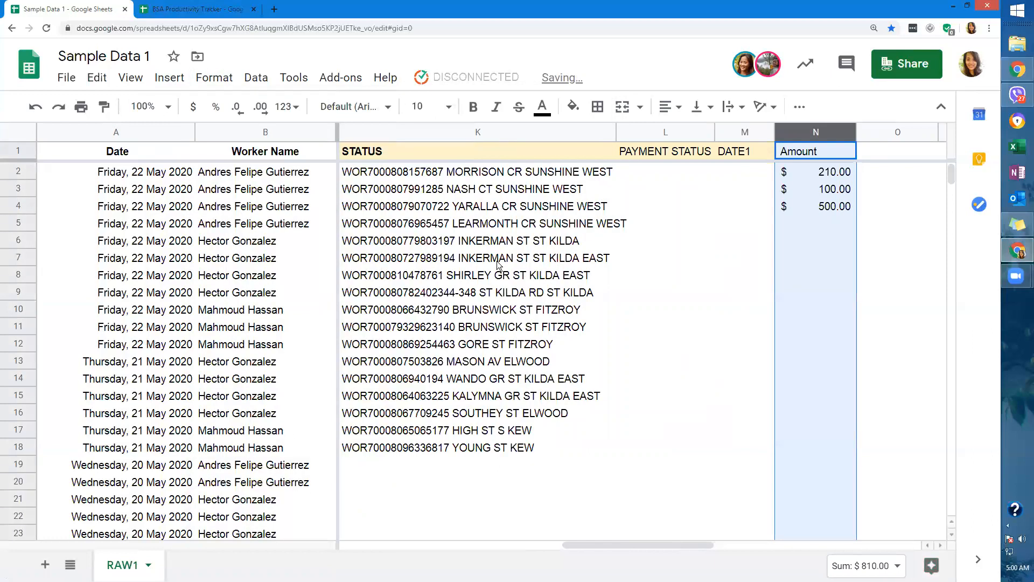
{"action": "left_click", "coordinate": [214, 78]}
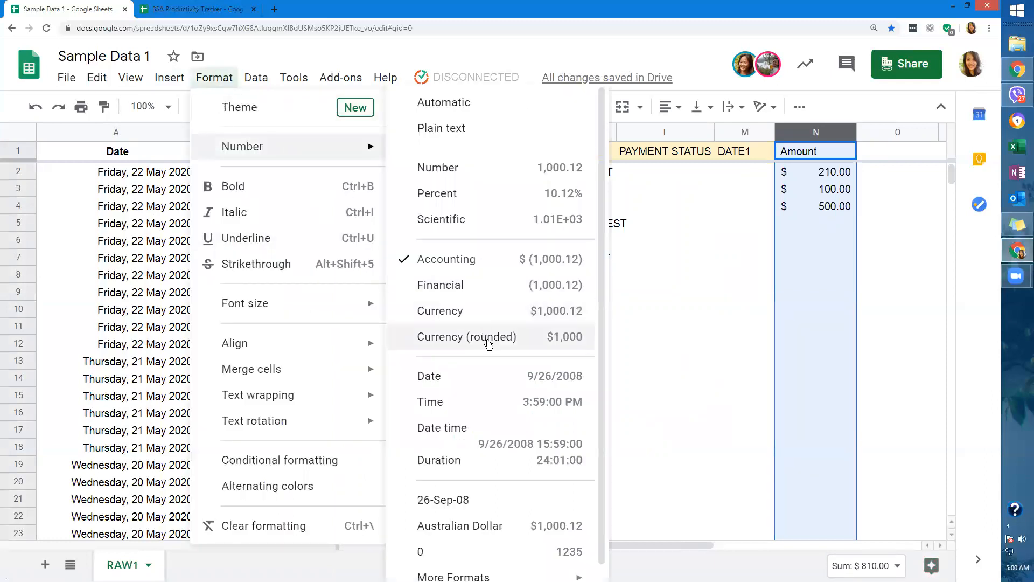
{"action": "left_click", "coordinate": [489, 340]}
{"action": "left_click", "coordinate": [207, 77]}
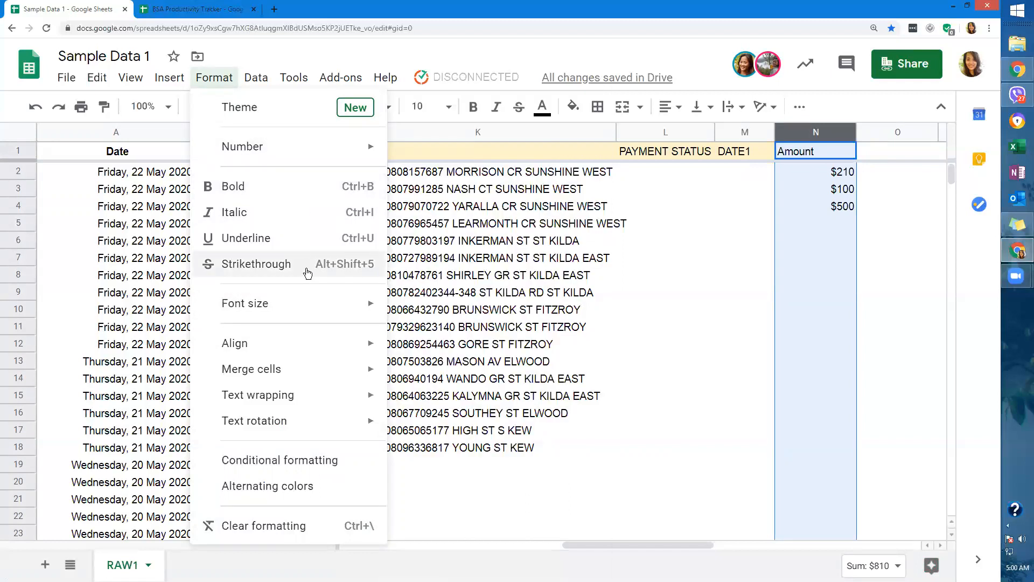
{"action": "mouse_move", "coordinate": [317, 308]}
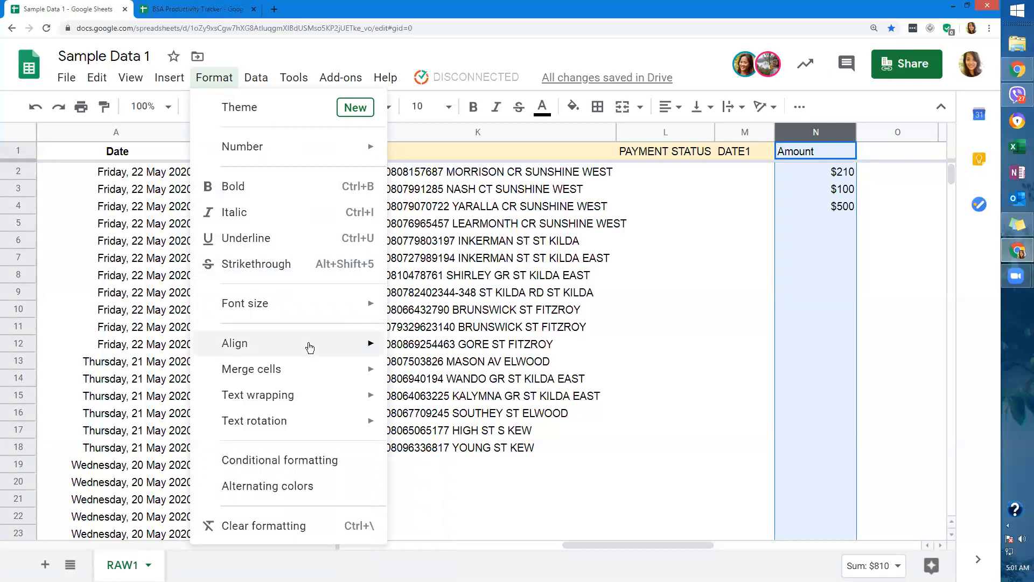
{"action": "mouse_move", "coordinate": [309, 348]}
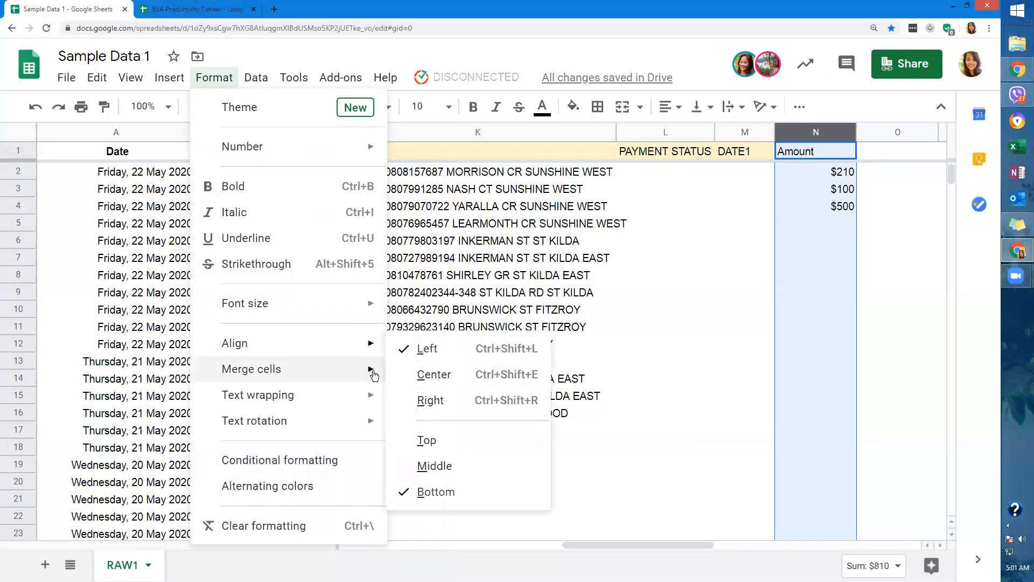
{"action": "mouse_move", "coordinate": [373, 372]}
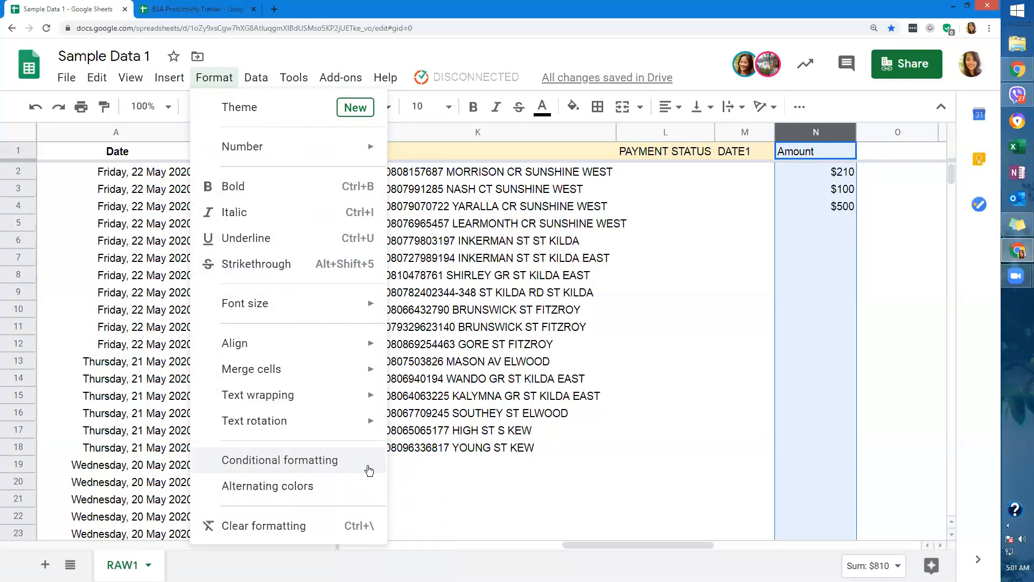
{"action": "left_click", "coordinate": [420, 469]}
{"action": "left_click", "coordinate": [111, 298]}
{"action": "key", "text": "Right"}
{"action": "key", "text": "Right"}
{"action": "key", "text": "Right"}
{"action": "key", "text": "Right"}
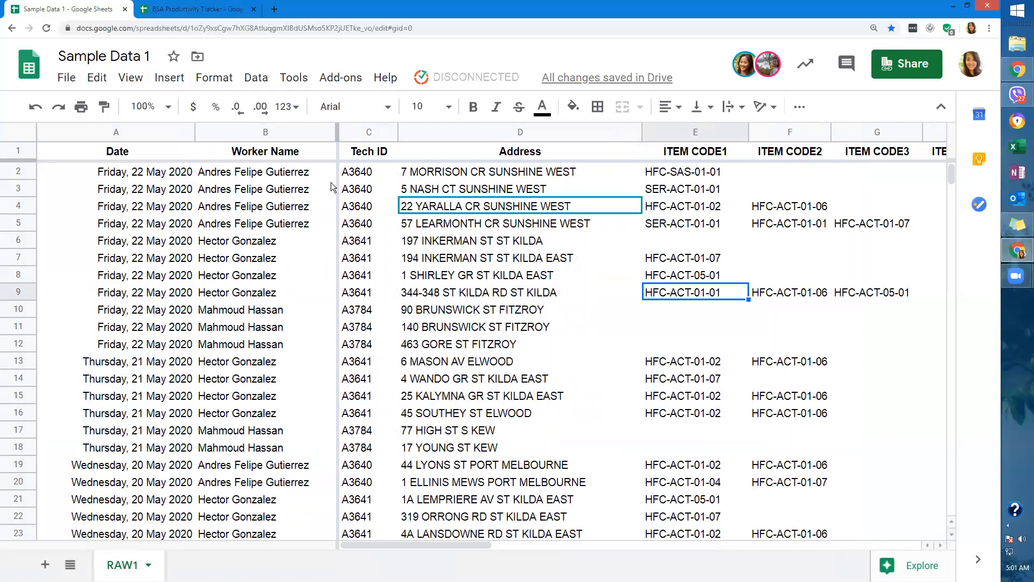
Check how header row 1 behaves while browsing down the records and back up.
{"action": "left_click", "coordinate": [305, 155]}
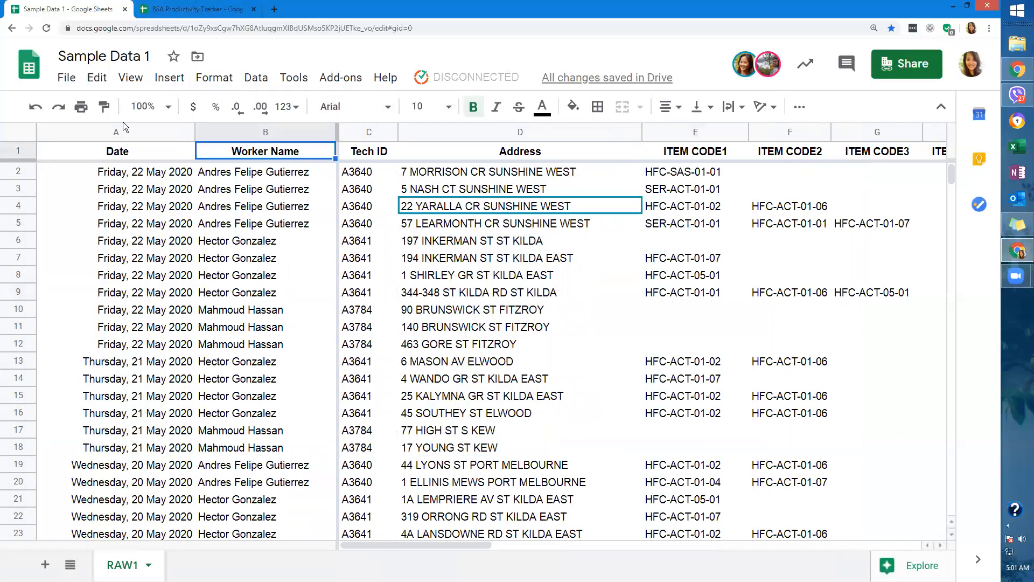
{"action": "left_click", "coordinate": [78, 150]}
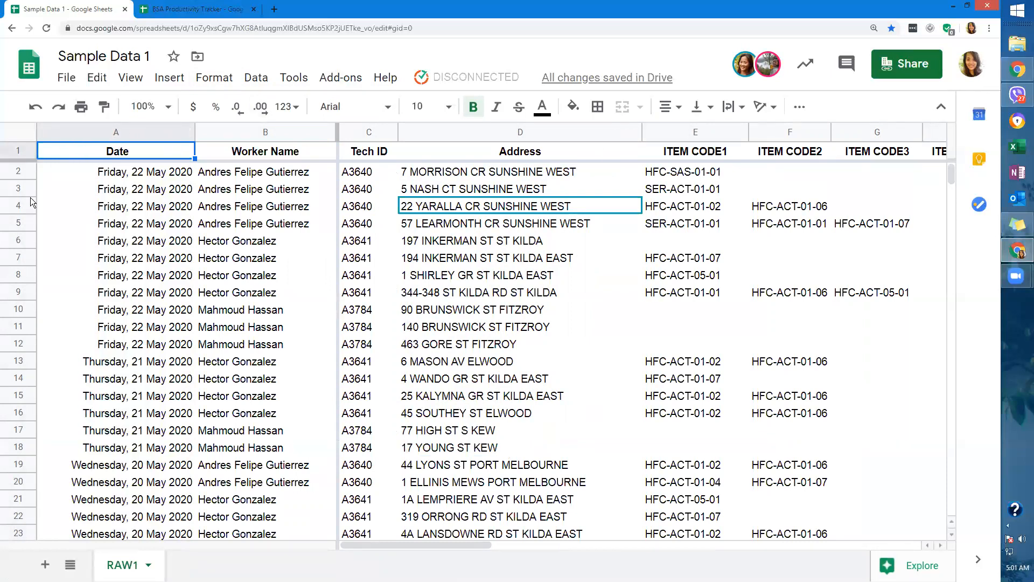
{"action": "left_click", "coordinate": [18, 150]}
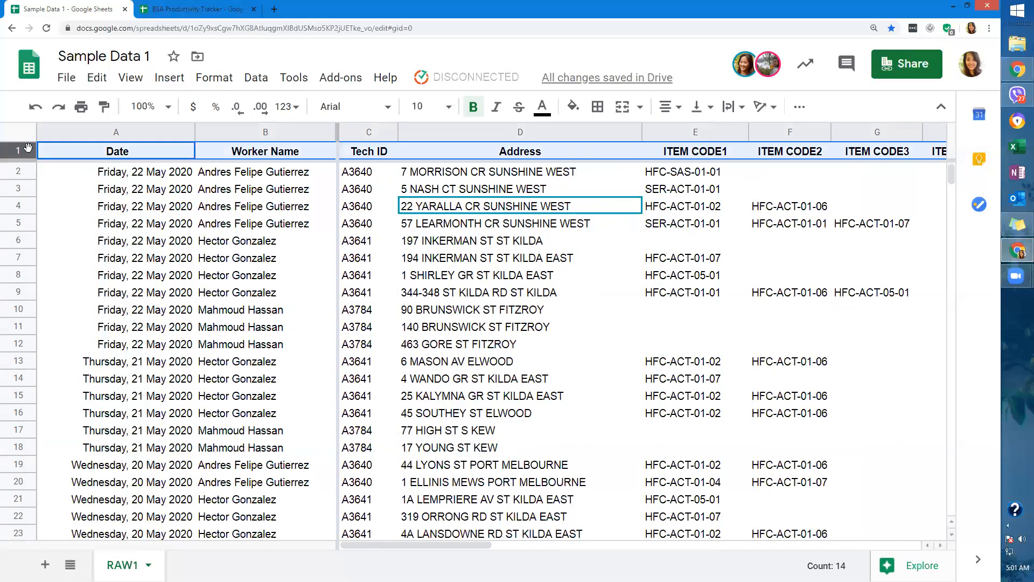
{"action": "left_click", "coordinate": [246, 210]}
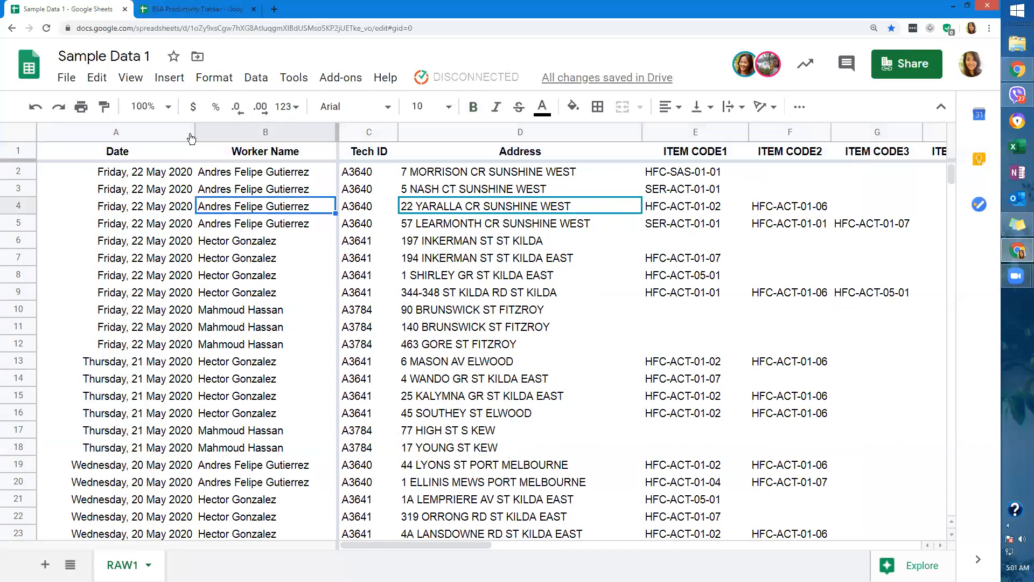
{"action": "scroll", "coordinate": [305, 203], "scroll_direction": "down", "scroll_amount": 5}
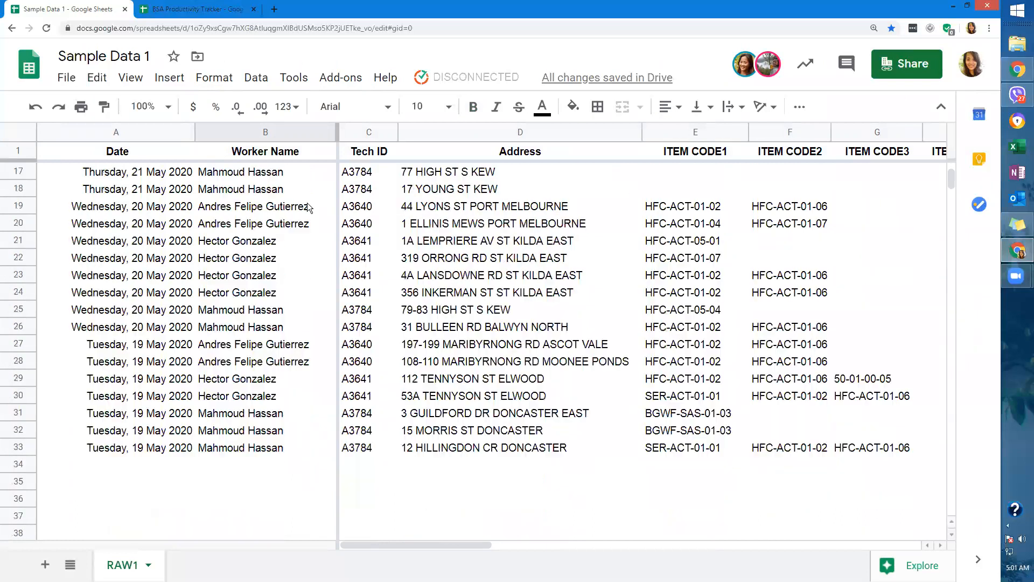
{"action": "scroll", "coordinate": [307, 202], "scroll_direction": "up", "scroll_amount": 5}
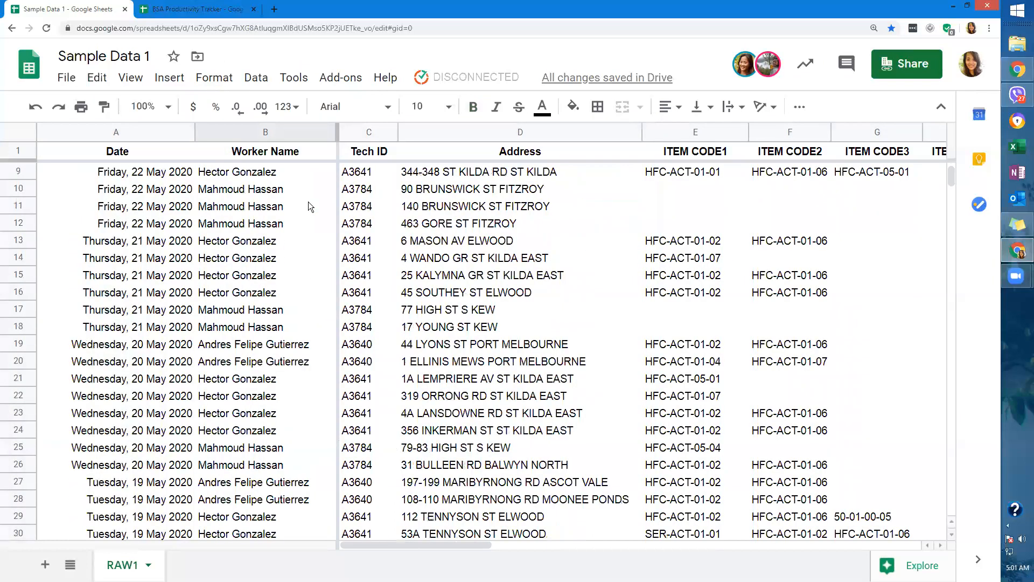
{"action": "scroll", "coordinate": [309, 201], "scroll_direction": "up", "scroll_amount": 3}
{"action": "left_click", "coordinate": [179, 156]}
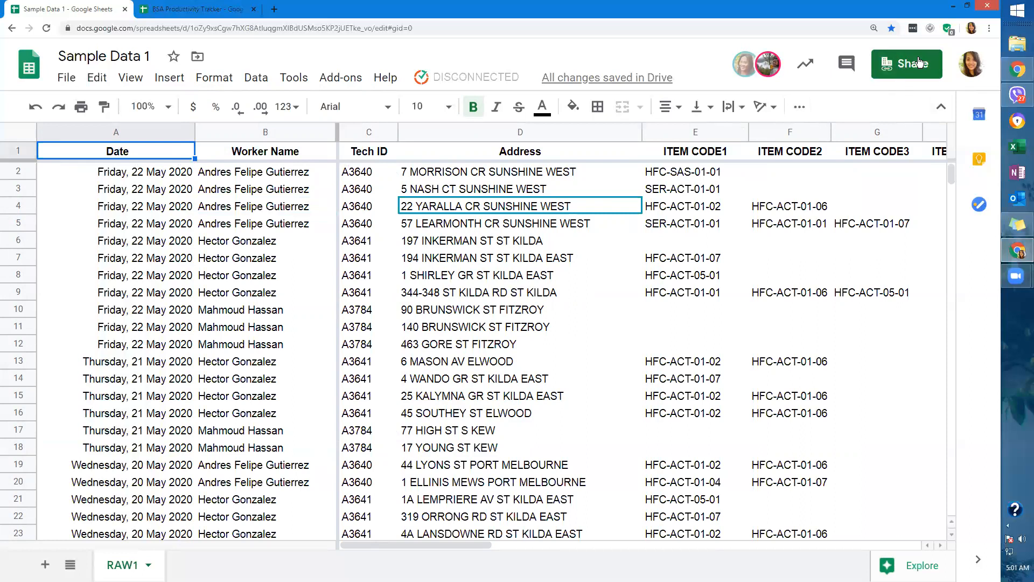
Reduce the browser zoom and switch the browser to full screen.
{"action": "left_click", "coordinate": [988, 28]}
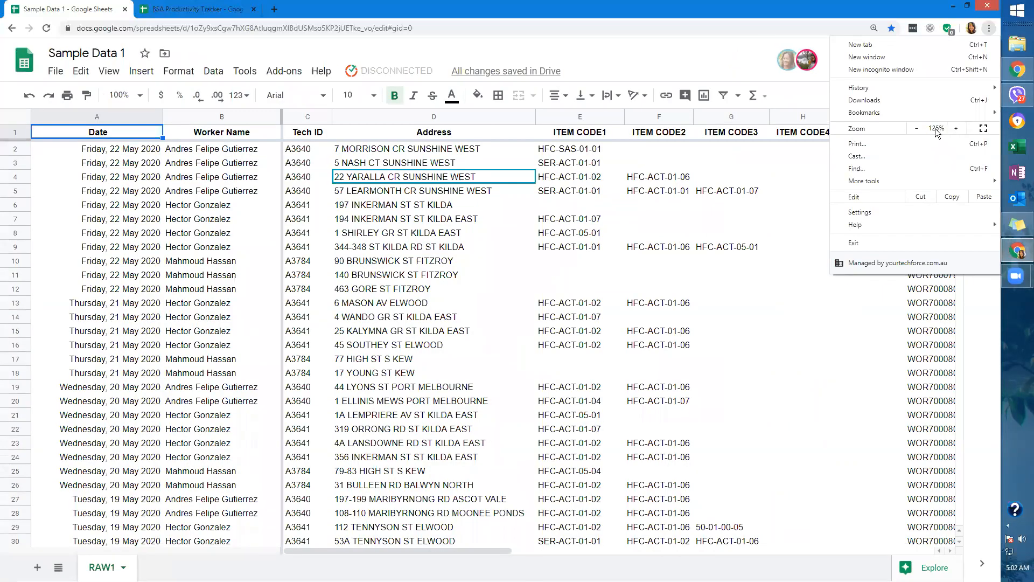
{"action": "left_click", "coordinate": [978, 128]}
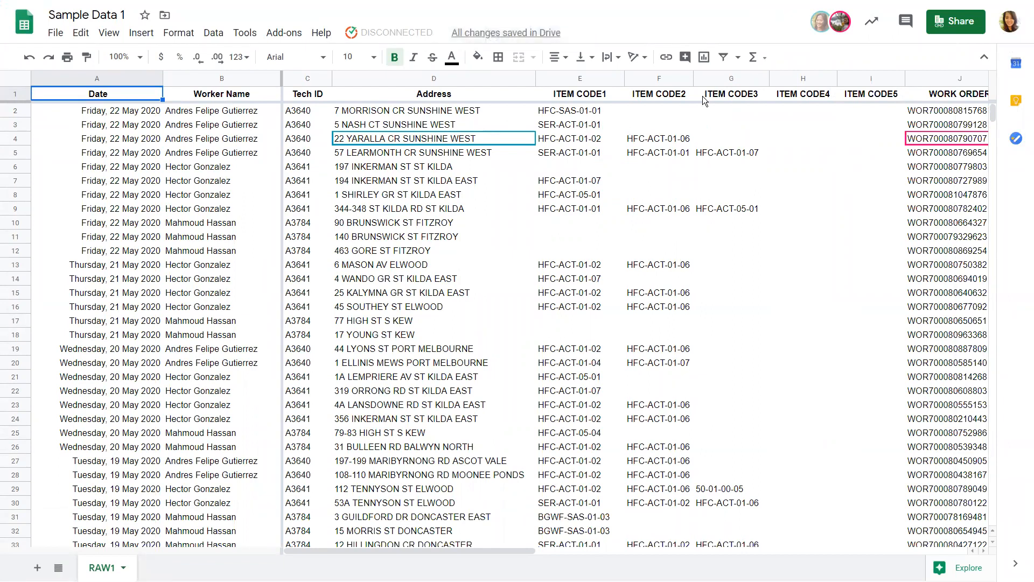
Create a filter on the whole header row 1.
{"action": "left_click", "coordinate": [236, 98]}
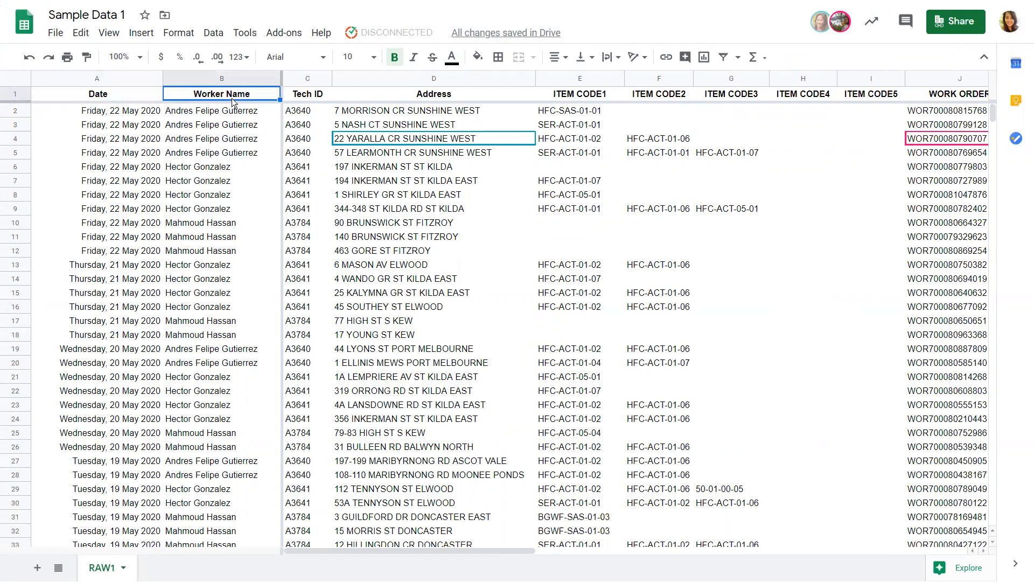
{"action": "left_click", "coordinate": [13, 91]}
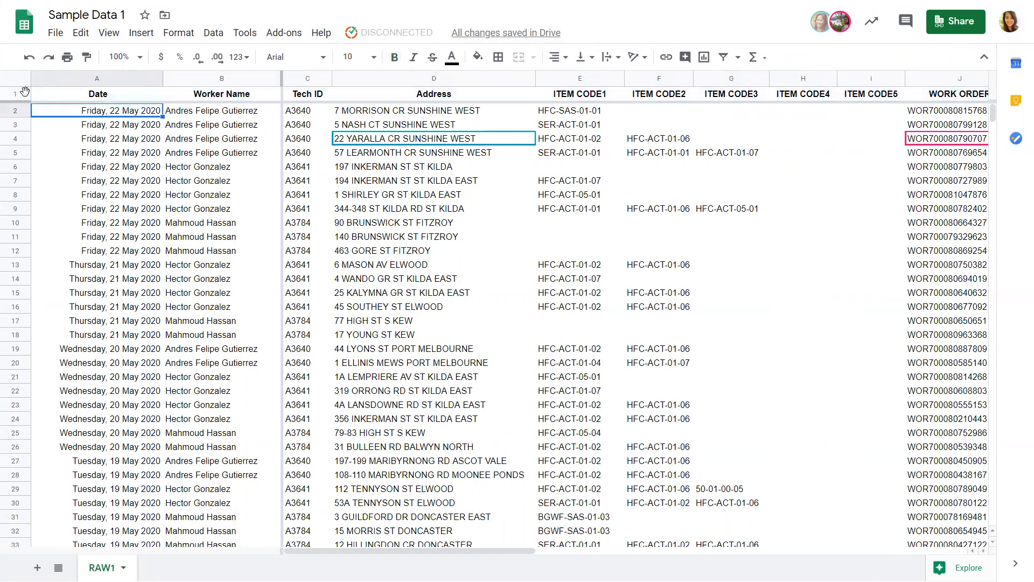
{"action": "left_click", "coordinate": [40, 103]}
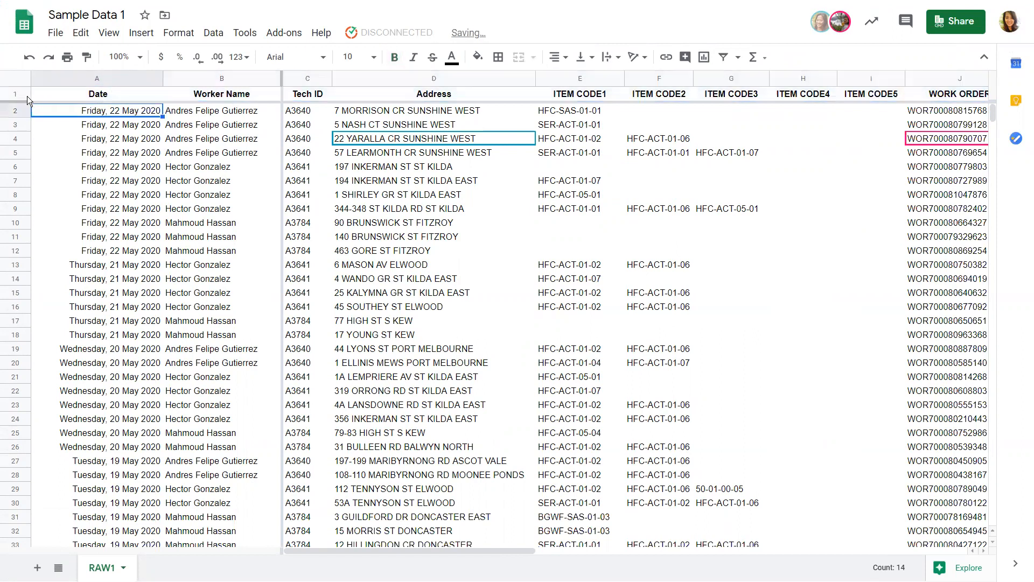
{"action": "left_click", "coordinate": [10, 92]}
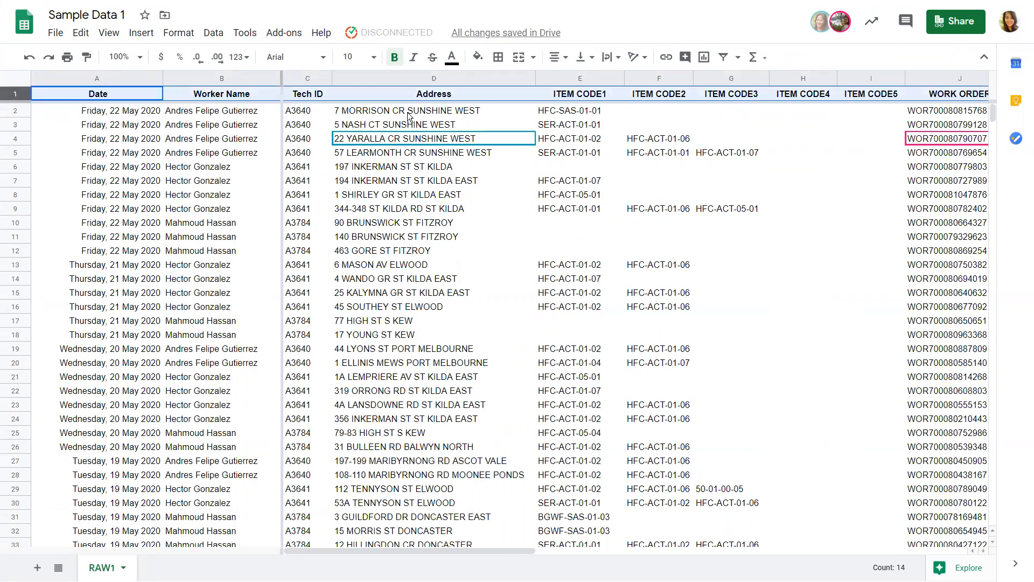
{"action": "left_click", "coordinate": [731, 63]}
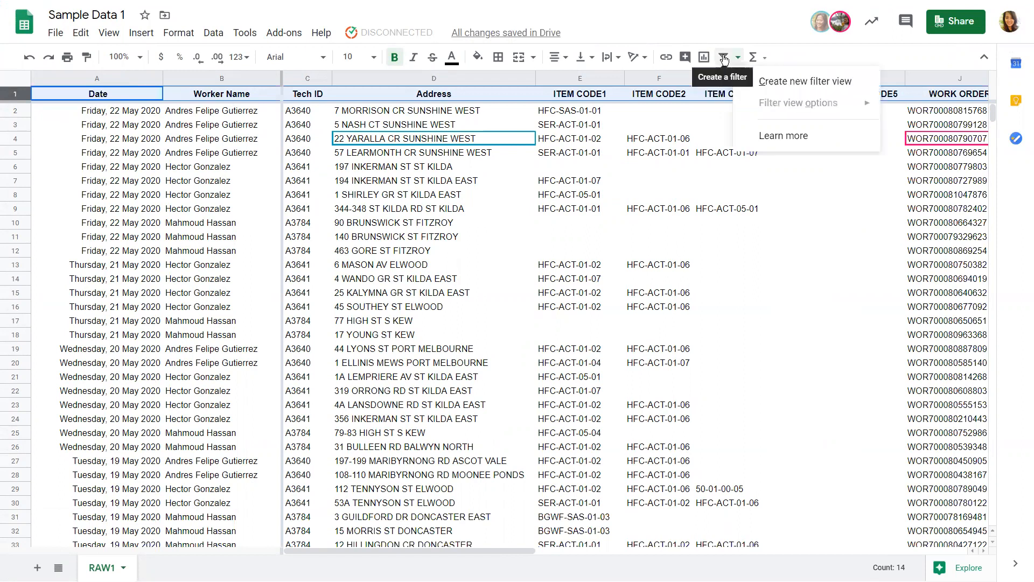
{"action": "left_click", "coordinate": [724, 59]}
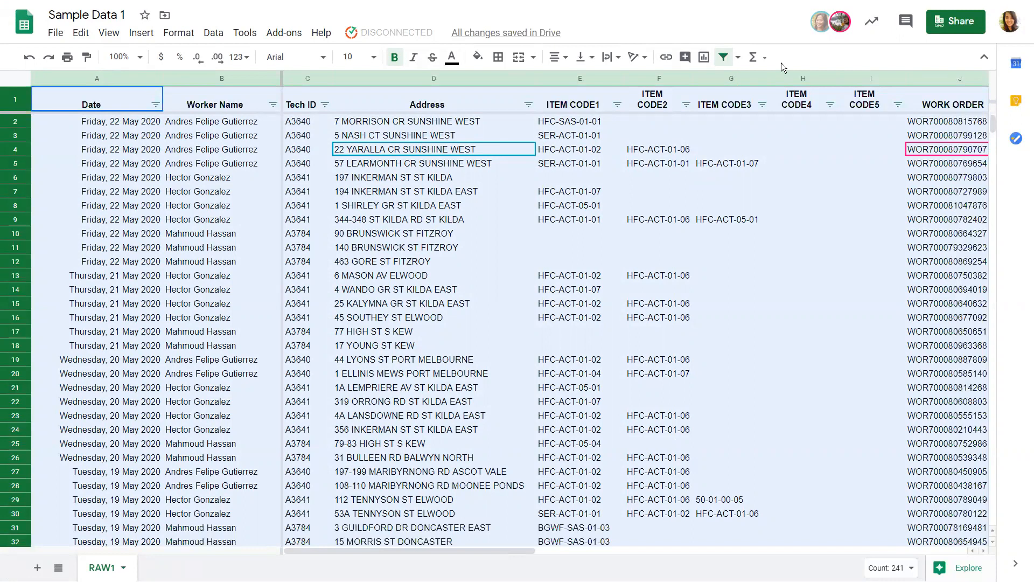
Filter the Worker Name column to show only the first listed worker.
{"action": "left_click", "coordinate": [251, 105]}
{"action": "left_click", "coordinate": [273, 105]}
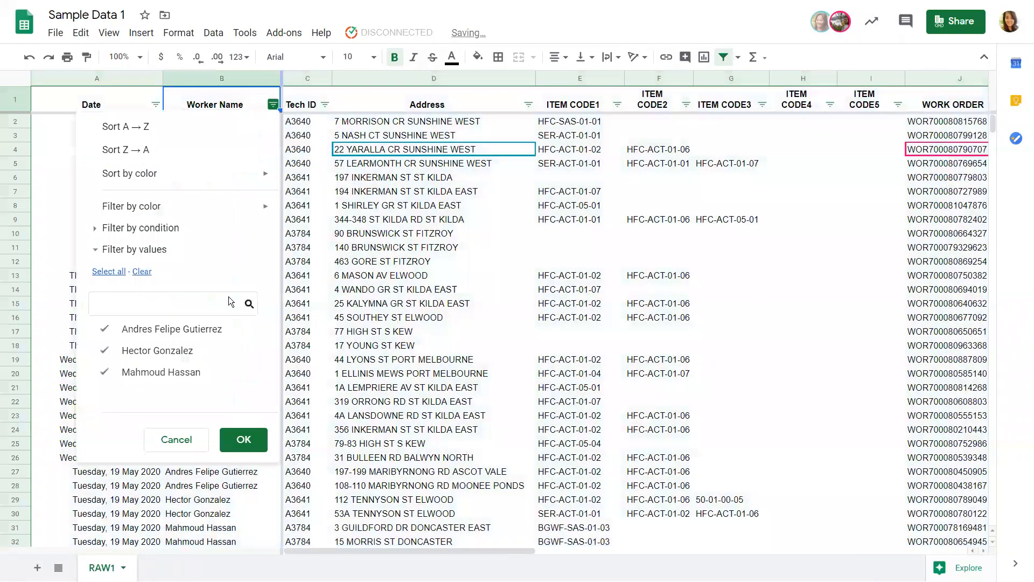
{"action": "left_click", "coordinate": [142, 272]}
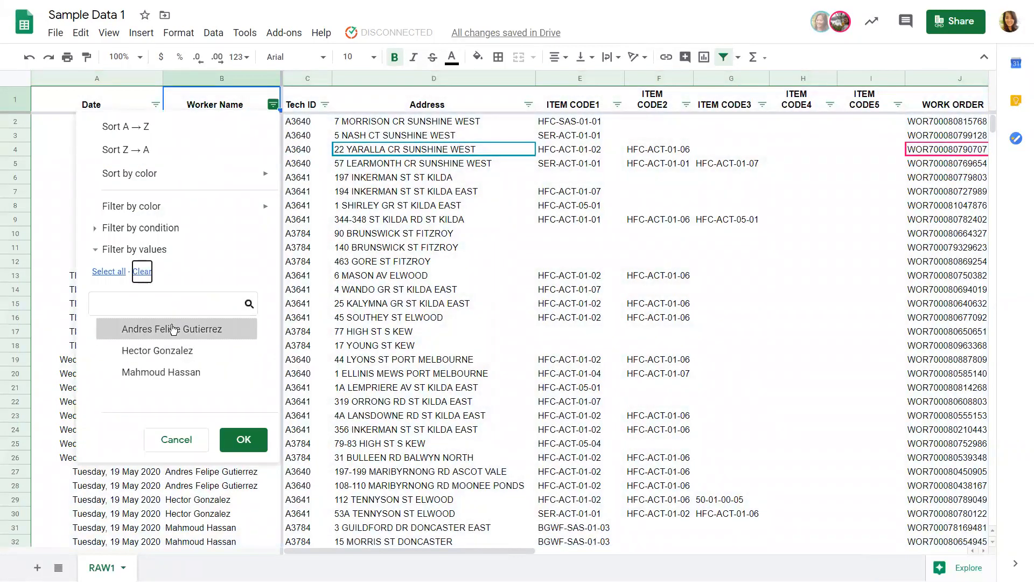
{"action": "left_click", "coordinate": [188, 330]}
{"action": "left_click", "coordinate": [233, 445]}
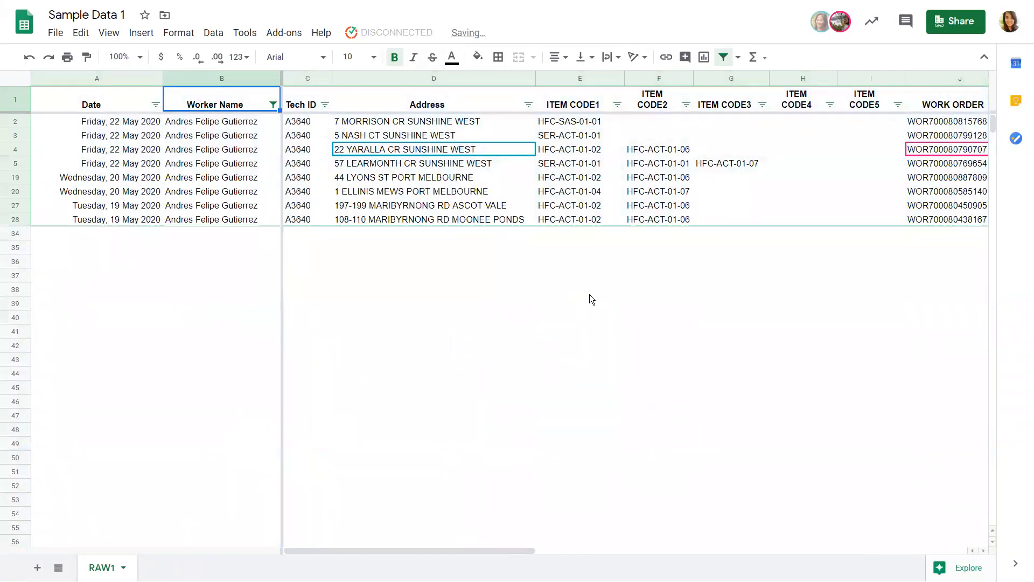
Change the Worker Name filter to show only the second listed worker.
{"action": "left_click", "coordinate": [273, 105]}
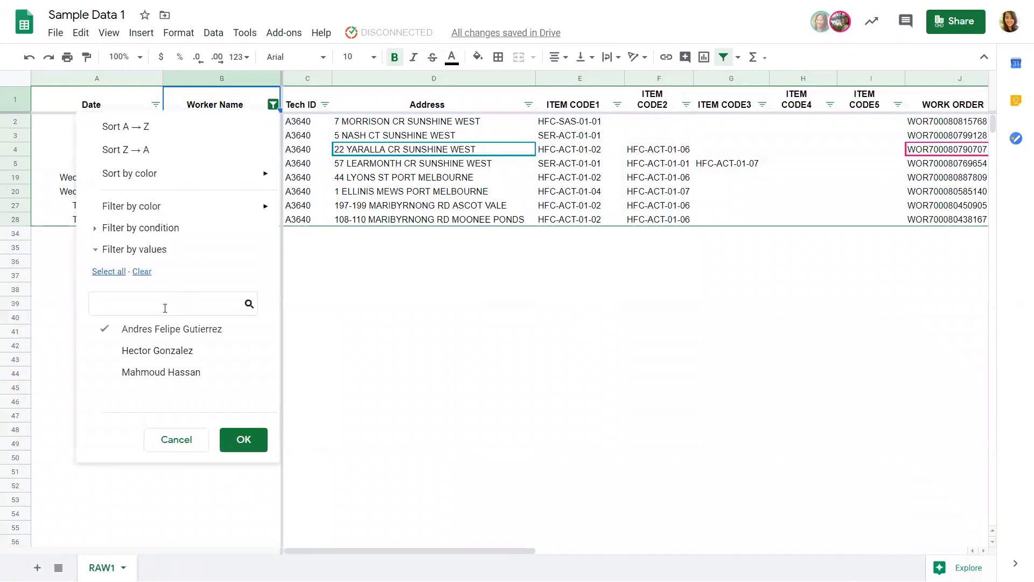
{"action": "left_click", "coordinate": [162, 330]}
{"action": "left_click", "coordinate": [374, 281]}
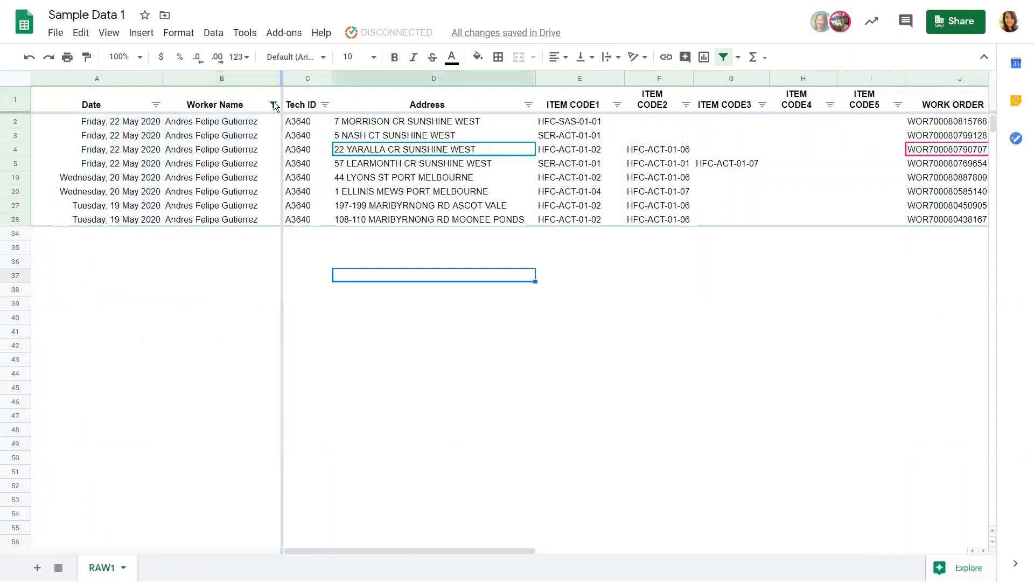
{"action": "left_click", "coordinate": [273, 105]}
{"action": "left_click", "coordinate": [198, 334]}
{"action": "left_click", "coordinate": [173, 371]}
{"action": "left_click", "coordinate": [176, 380]}
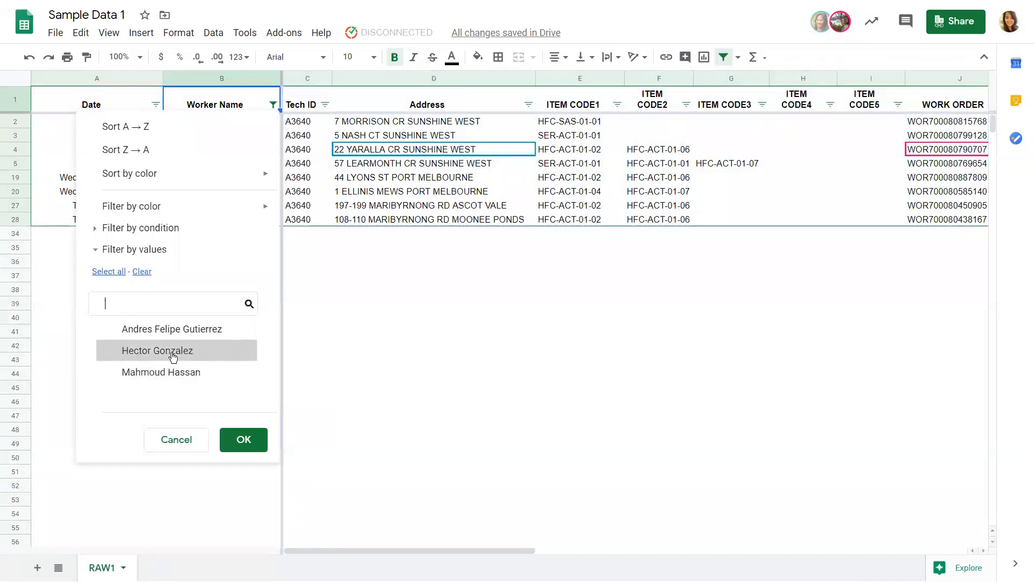
{"action": "left_click", "coordinate": [162, 351]}
{"action": "left_click", "coordinate": [243, 439]}
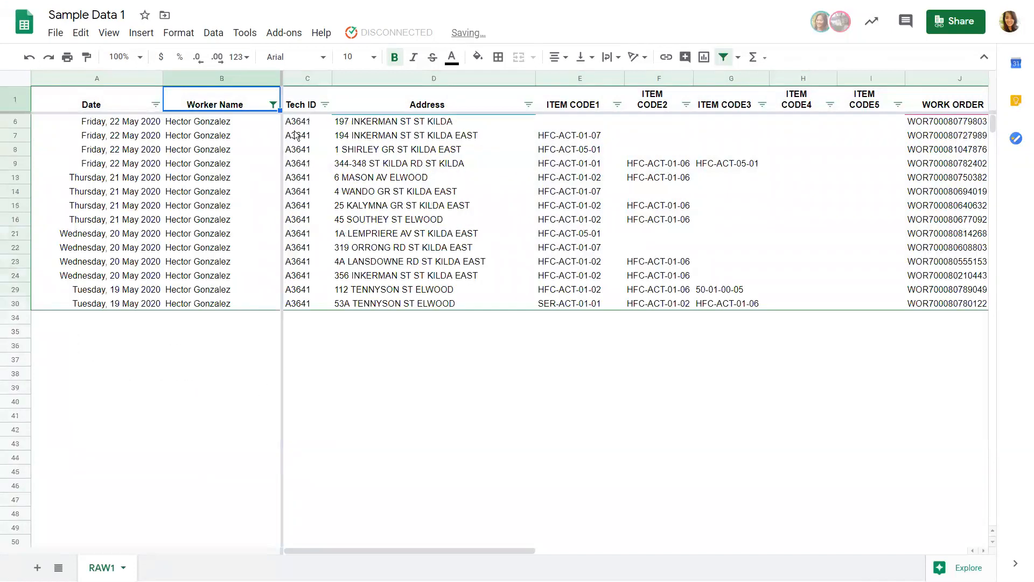
Select all workers in the Worker Name filter and remove the filter from the sheet.
{"action": "left_click_drag", "start_coordinate": [515, 548], "coordinate": [255, 144]}
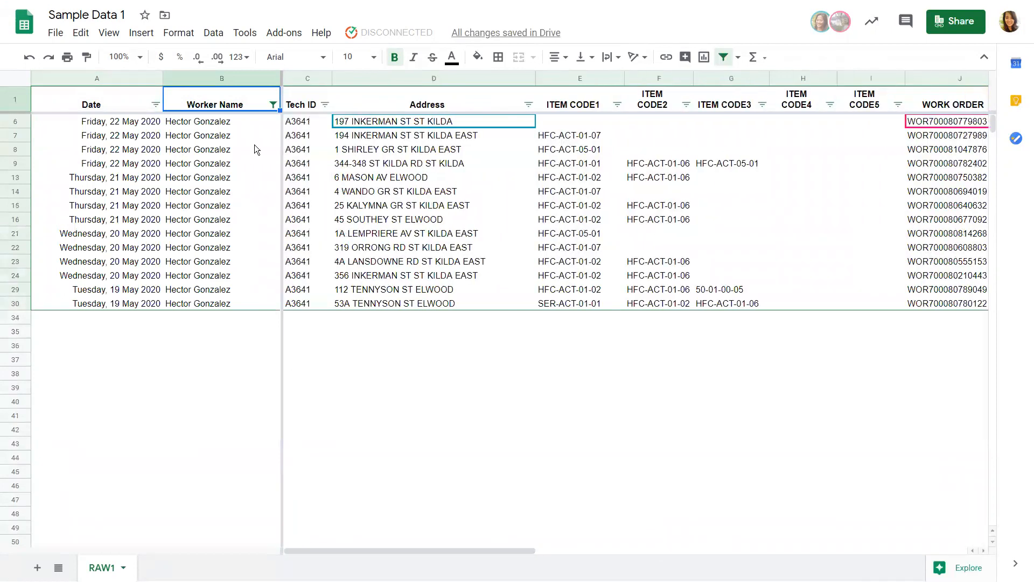
{"action": "left_click", "coordinate": [273, 106]}
{"action": "left_click", "coordinate": [108, 272]}
{"action": "left_click", "coordinate": [244, 439]}
{"action": "left_click", "coordinate": [190, 34]}
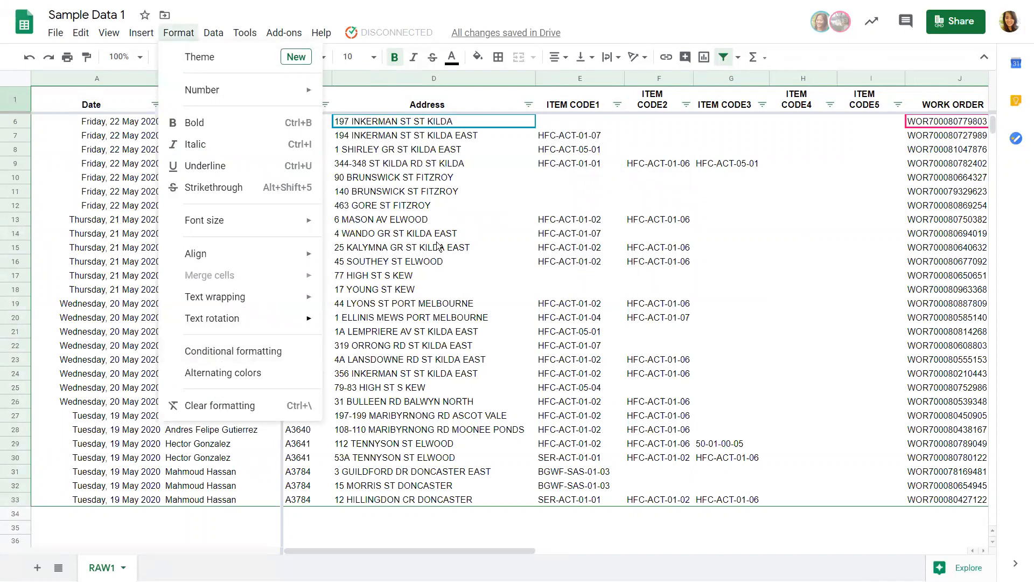
{"action": "left_click", "coordinate": [474, 192]}
{"action": "left_click", "coordinate": [724, 58]}
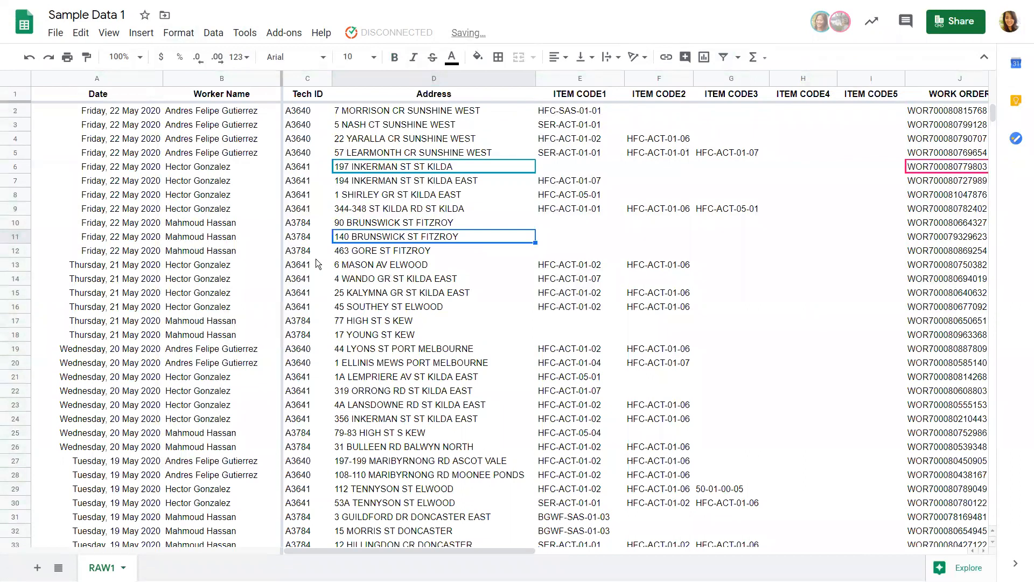
Open alternating colors for the table range A1:N33 and preview several colored default styles, including light blue, yellow, blue-gray and purple.
{"action": "left_click", "coordinate": [231, 180]}
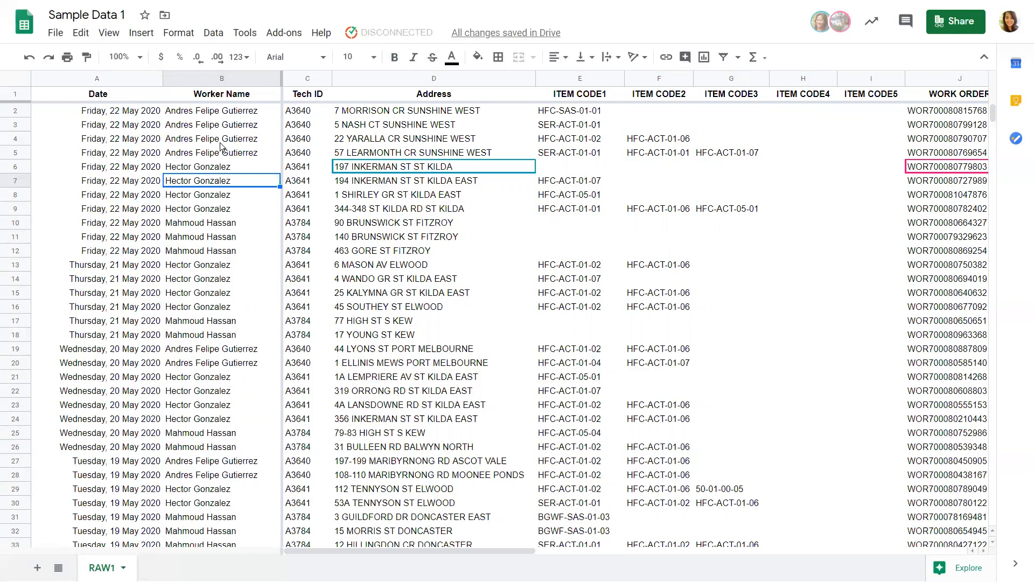
{"action": "left_click", "coordinate": [182, 36]}
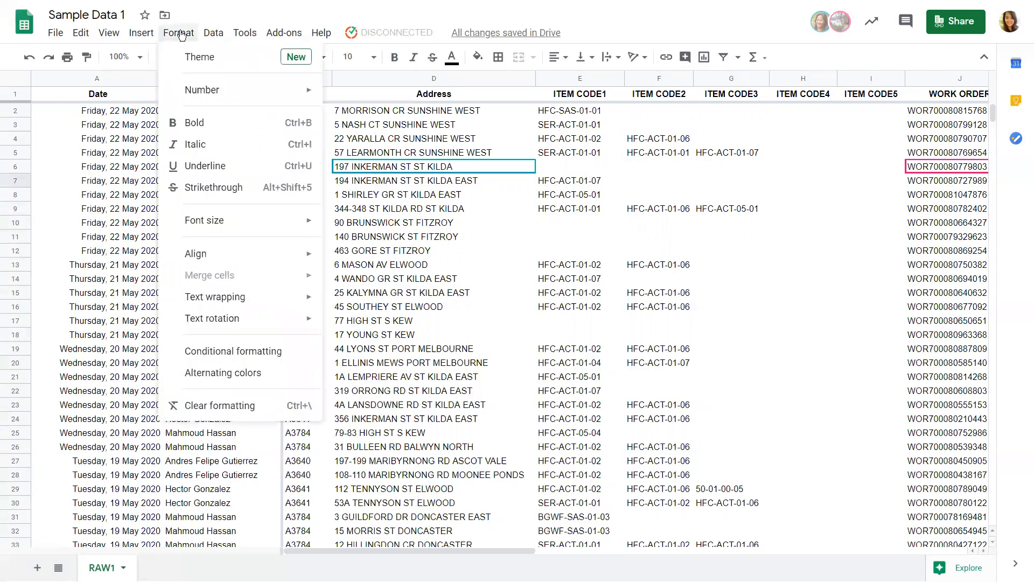
{"action": "mouse_move", "coordinate": [210, 34]}
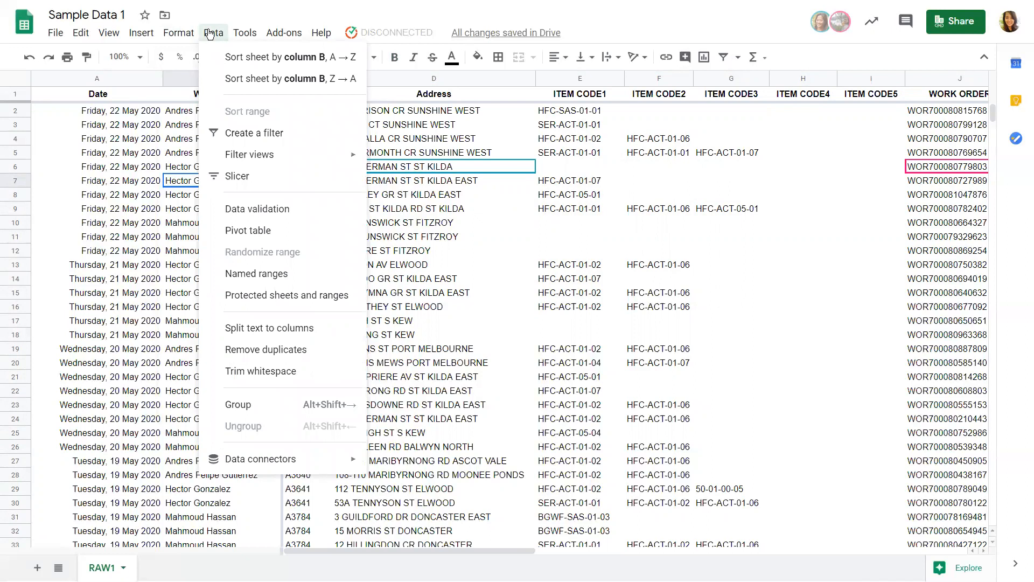
{"action": "mouse_move", "coordinate": [181, 41]}
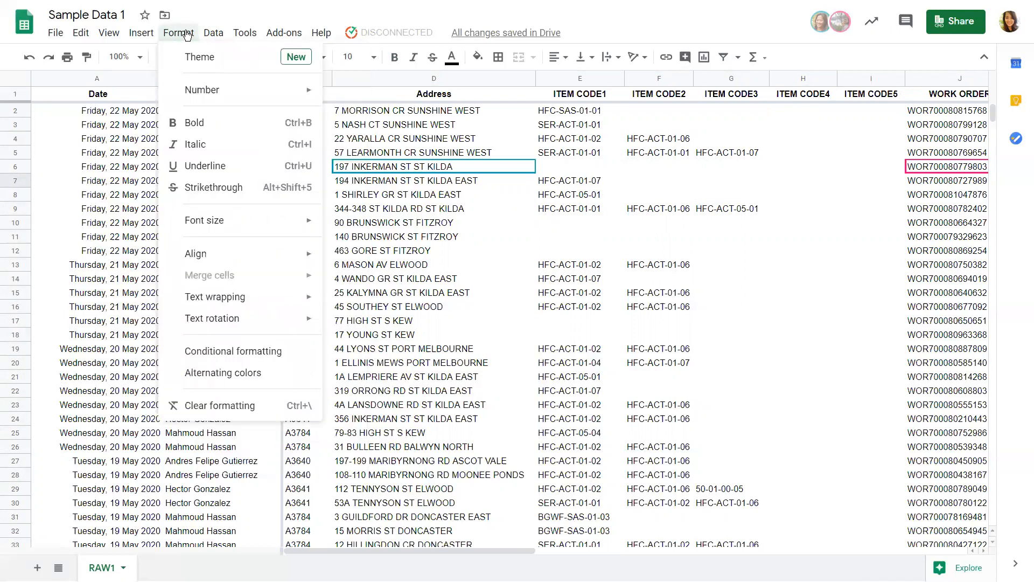
{"action": "left_click", "coordinate": [217, 373]}
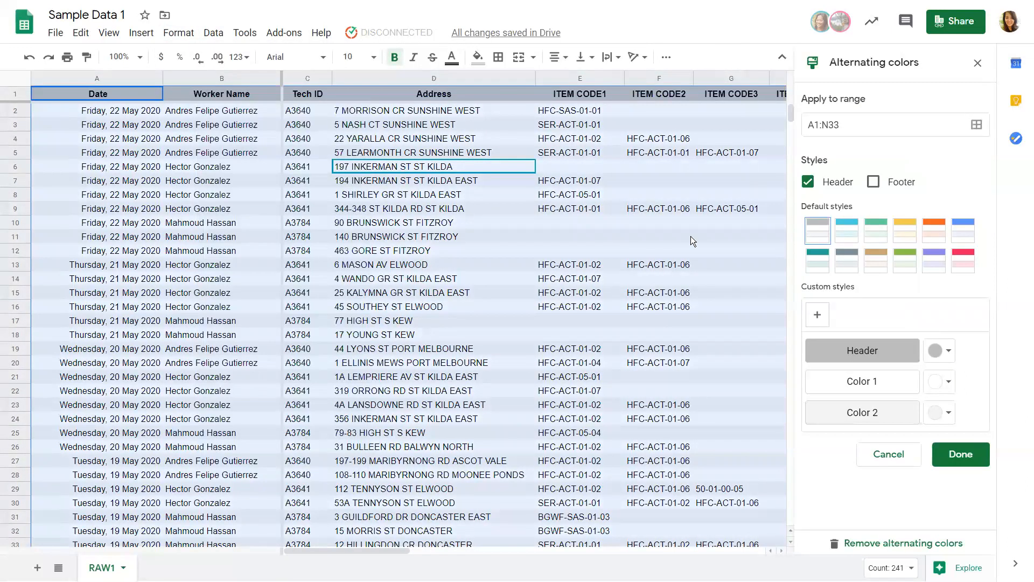
{"action": "left_click", "coordinate": [848, 240]}
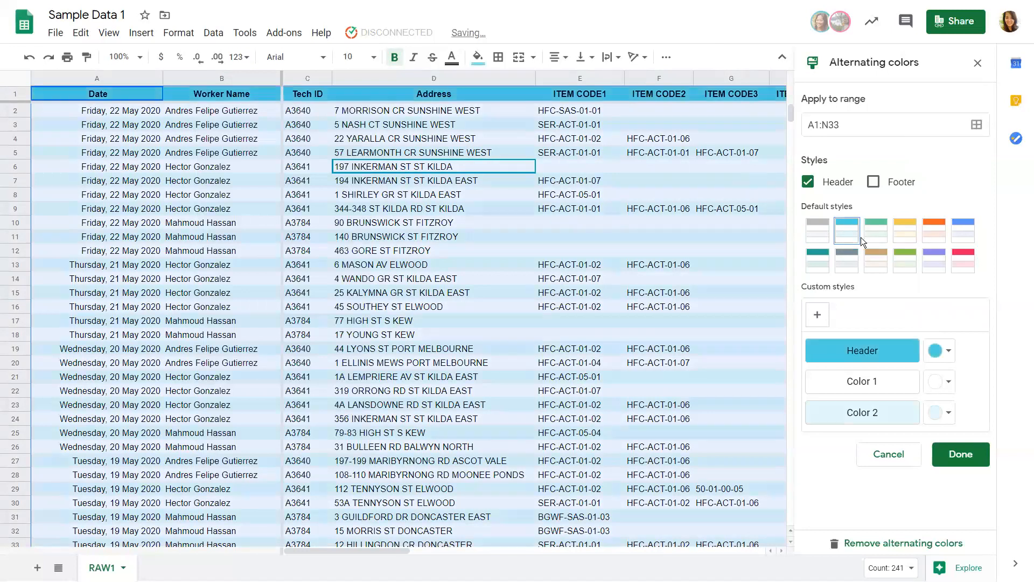
{"action": "left_click", "coordinate": [905, 240]}
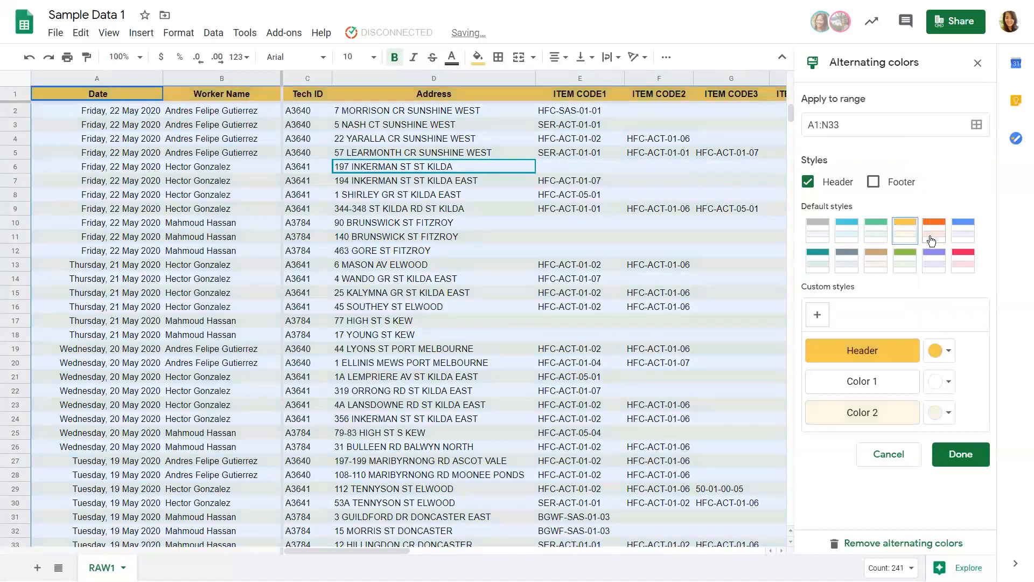
{"action": "left_click", "coordinate": [963, 241]}
{"action": "left_click", "coordinate": [824, 260]}
{"action": "left_click", "coordinate": [868, 270]}
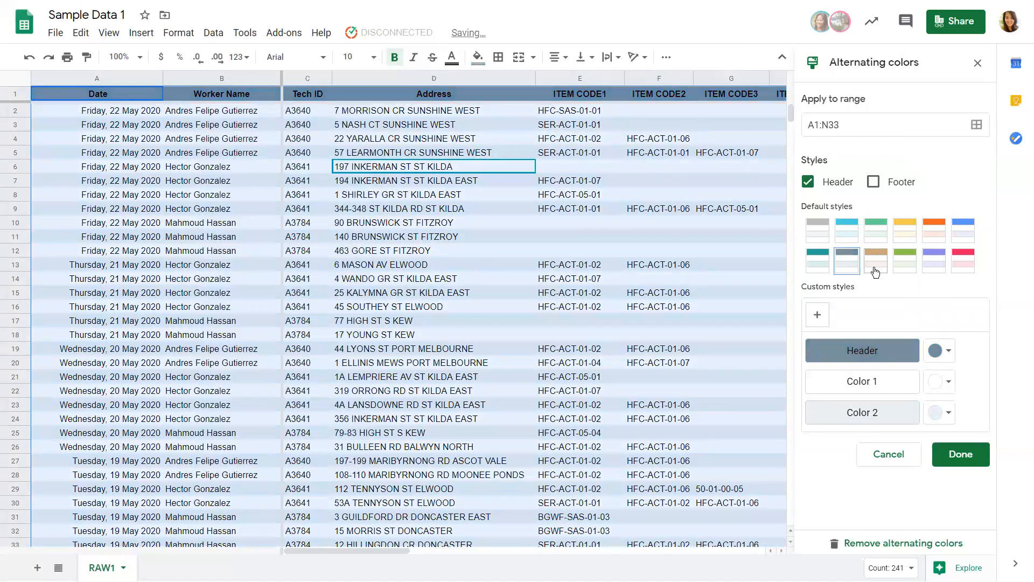
{"action": "left_click", "coordinate": [904, 265]}
{"action": "left_click", "coordinate": [935, 268]}
{"action": "left_click", "coordinate": [963, 273]}
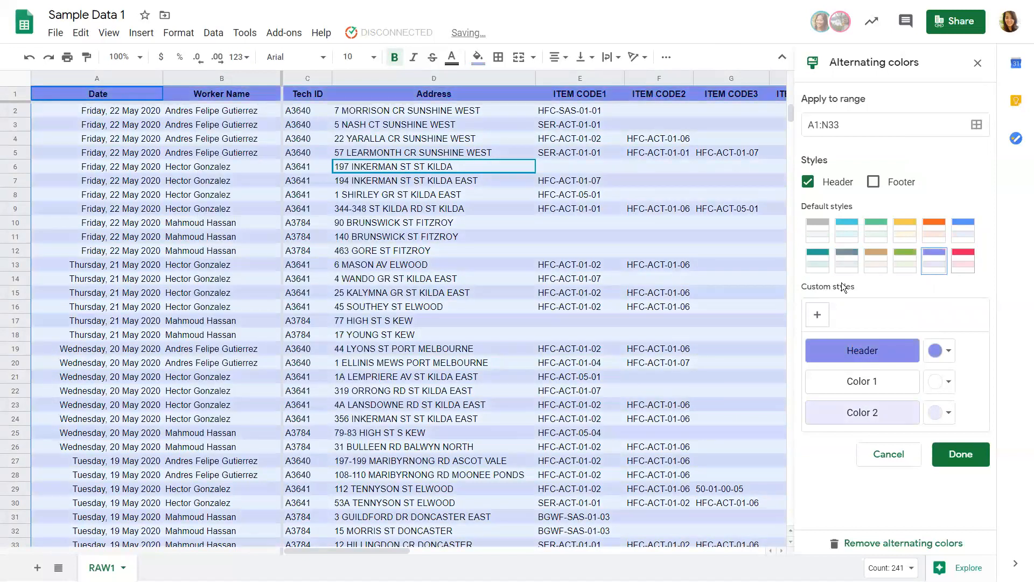
Preview the gray, orange and teal default styles, open the Color 1 palette, and cancel the alternating colors.
{"action": "left_click", "coordinate": [816, 240]}
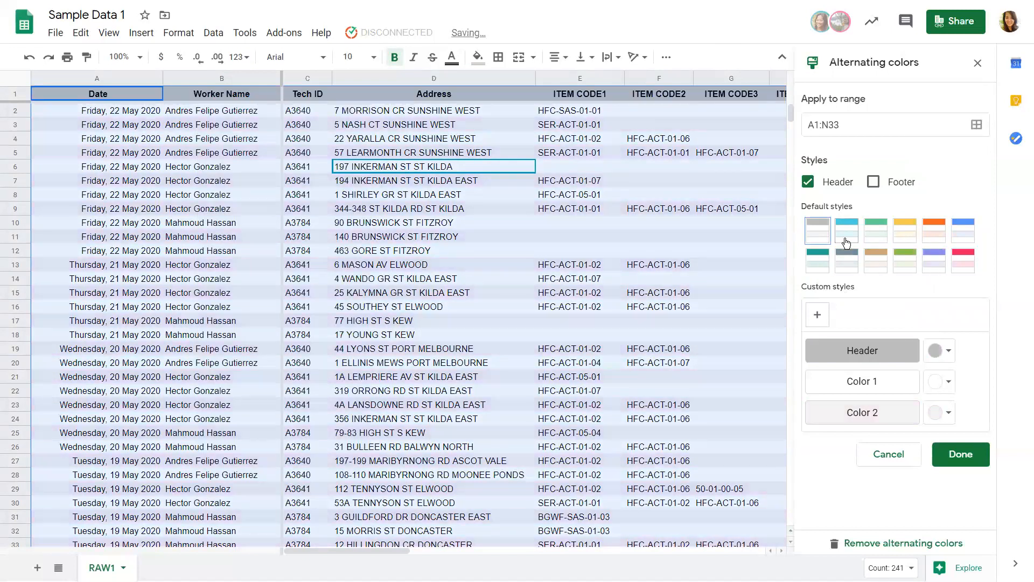
{"action": "left_click", "coordinate": [876, 242]}
{"action": "left_click", "coordinate": [906, 241]}
{"action": "left_click", "coordinate": [958, 242]}
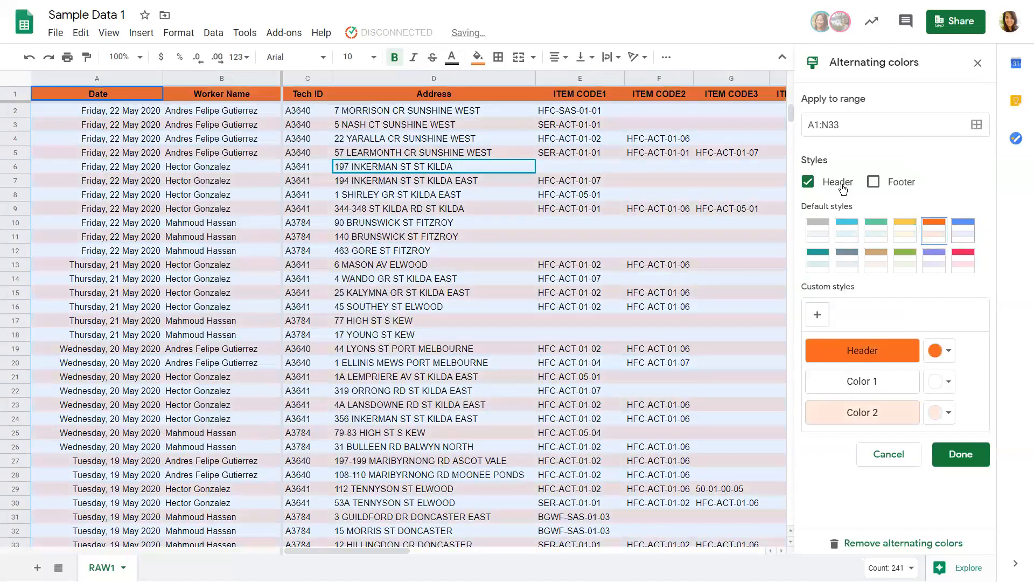
{"action": "left_click", "coordinate": [816, 273]}
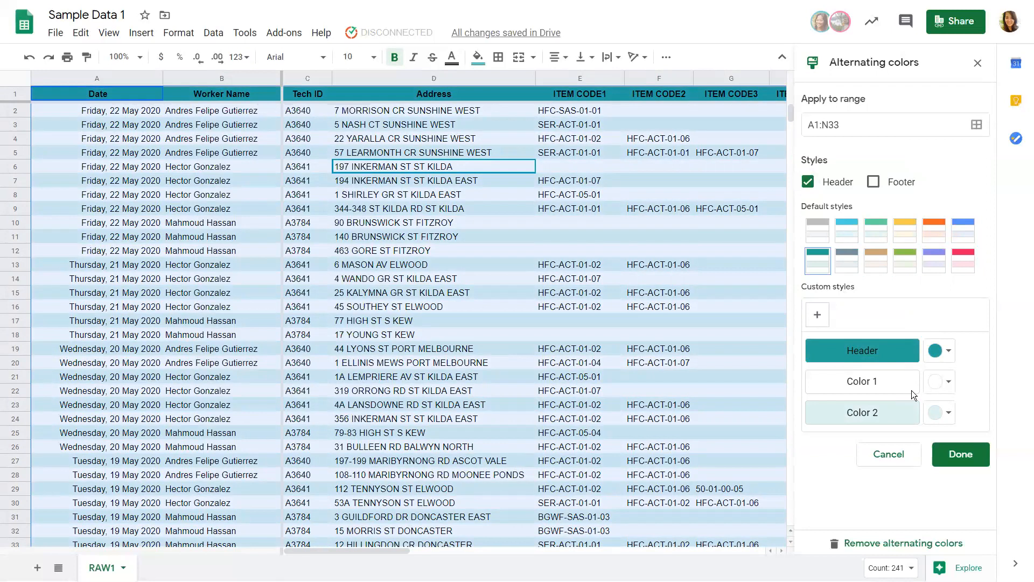
{"action": "left_click", "coordinate": [946, 380]}
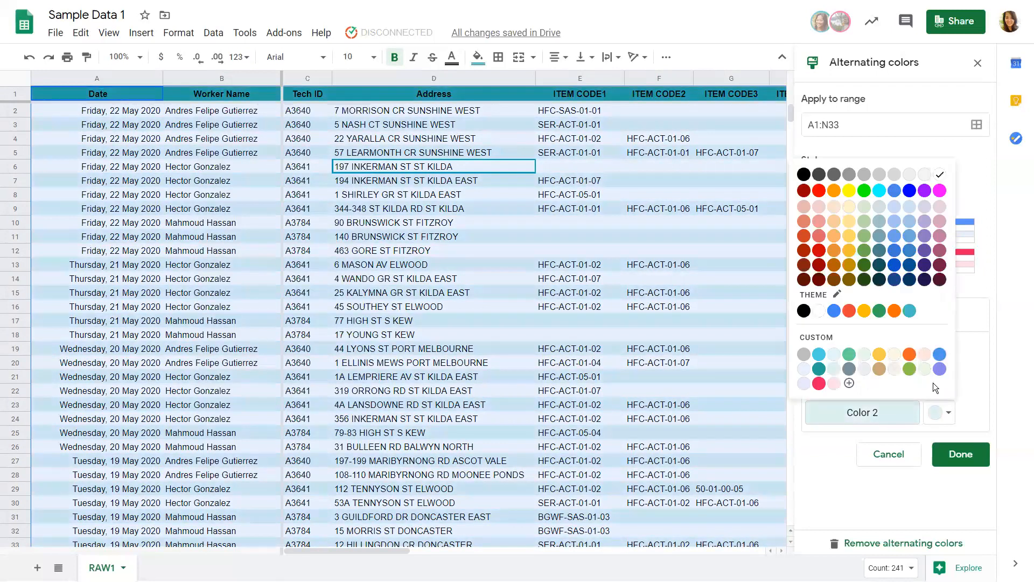
{"action": "left_click", "coordinate": [899, 450]}
{"action": "left_click", "coordinate": [888, 454]}
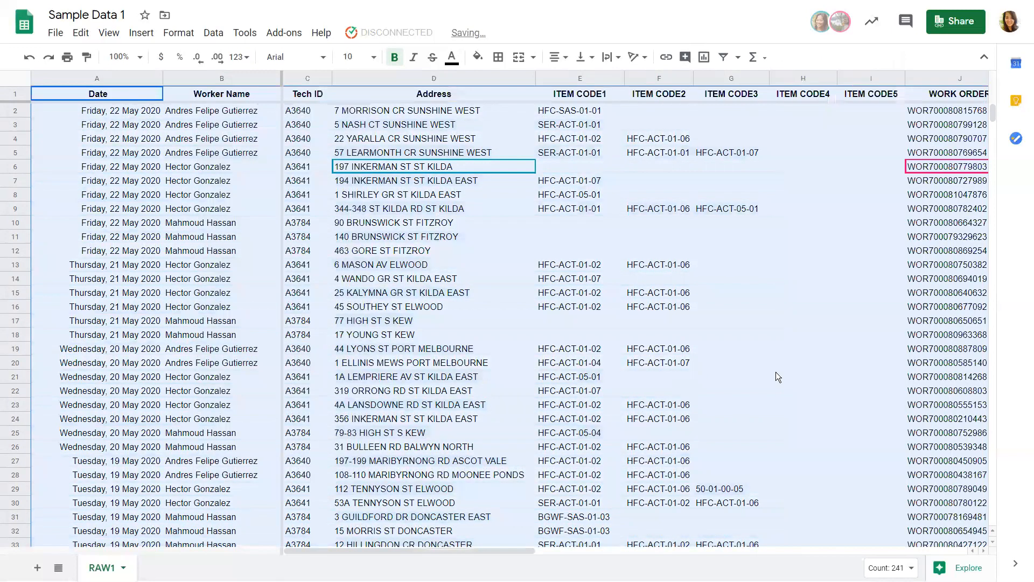
{"action": "left_click", "coordinate": [182, 33]}
{"action": "left_click", "coordinate": [215, 191]}
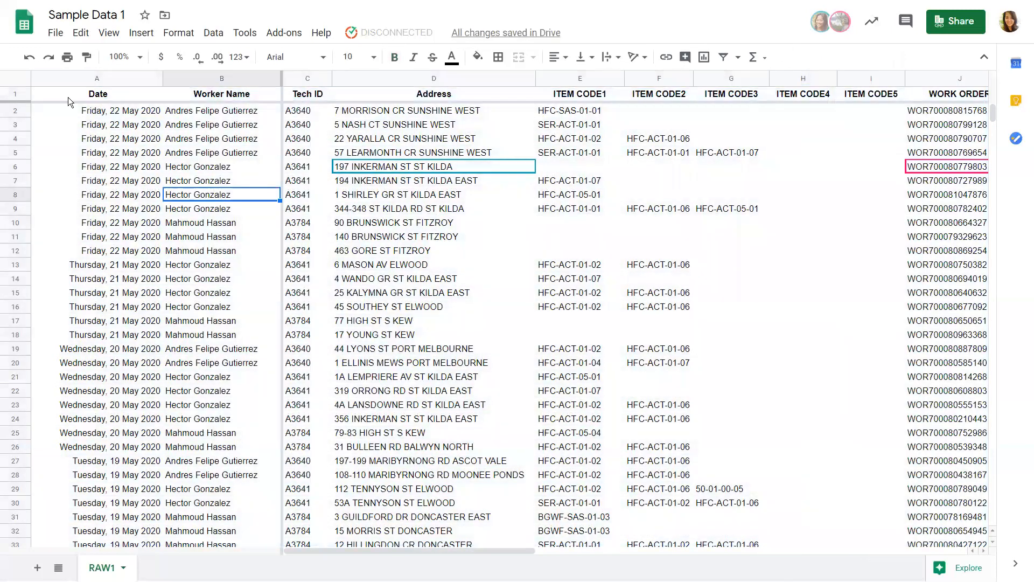
{"action": "left_click", "coordinate": [96, 99]}
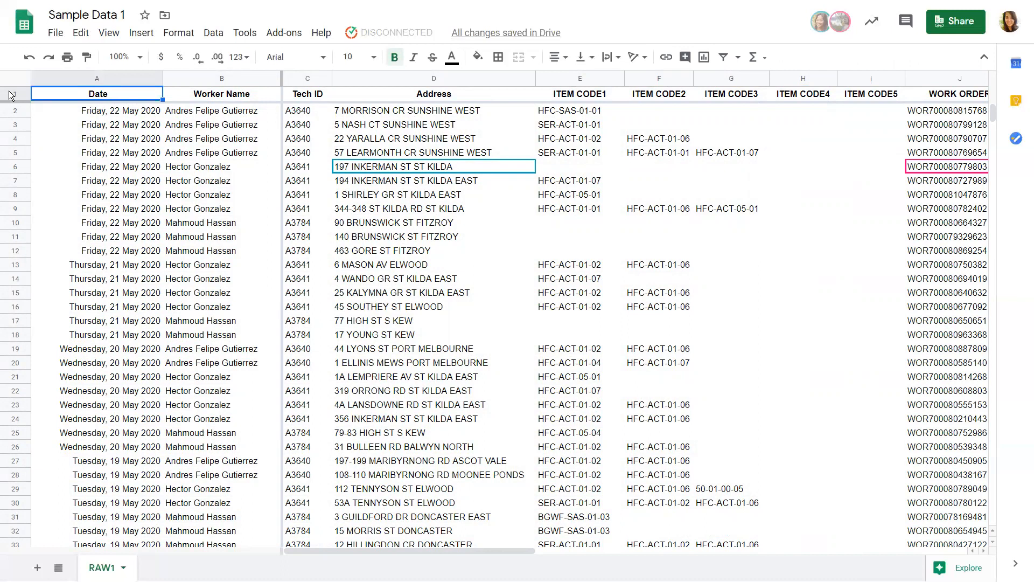
{"action": "left_click", "coordinate": [213, 33]}
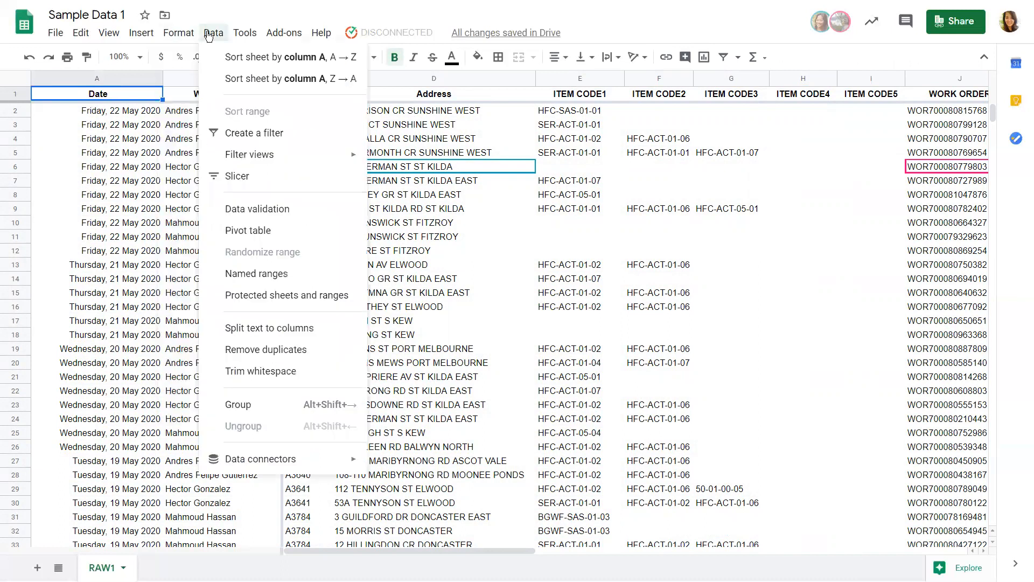
{"action": "left_click", "coordinate": [118, 222]}
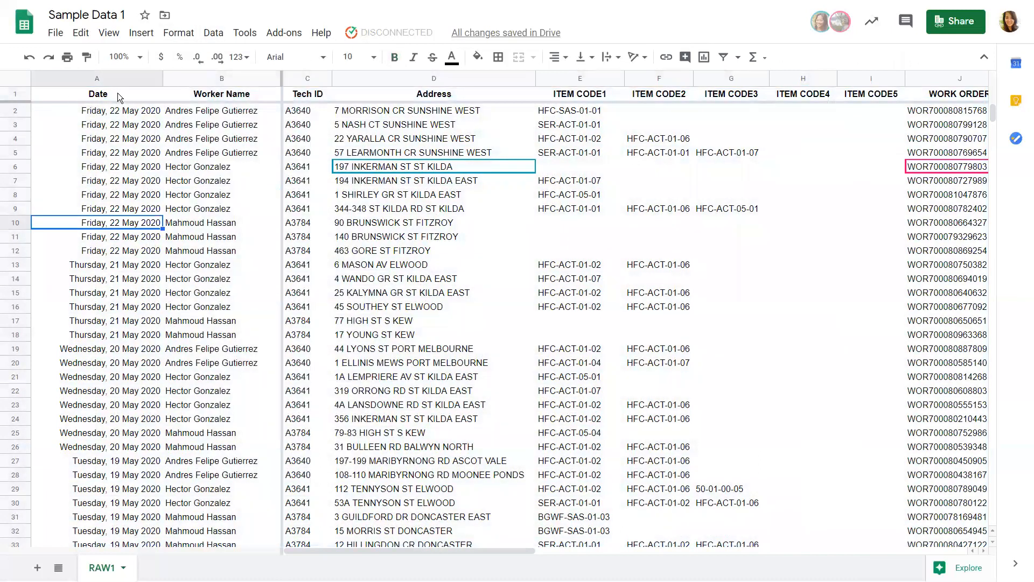
Apply gray dotted borders to all cells of the table range A1:N33.
{"action": "left_click", "coordinate": [71, 95]}
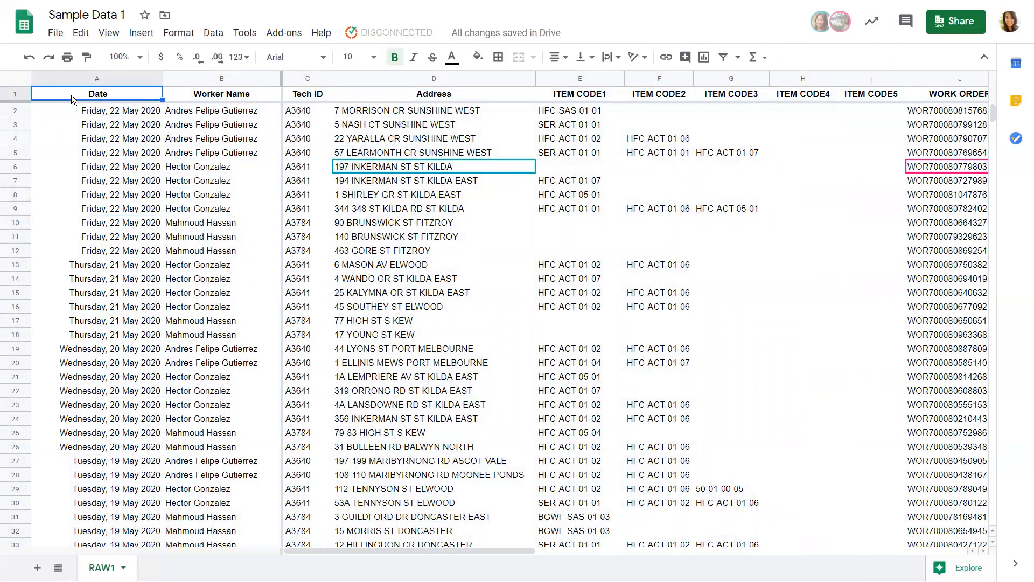
{"action": "key", "text": "ctrl+shift+Right"}
{"action": "key", "text": "ctrl+shift+Down"}
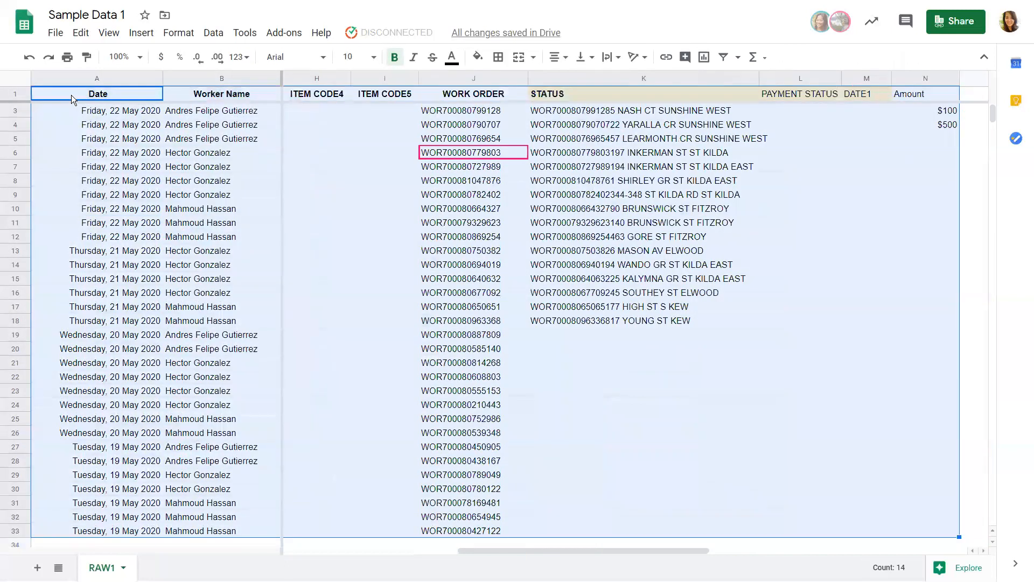
{"action": "left_click", "coordinate": [499, 58]}
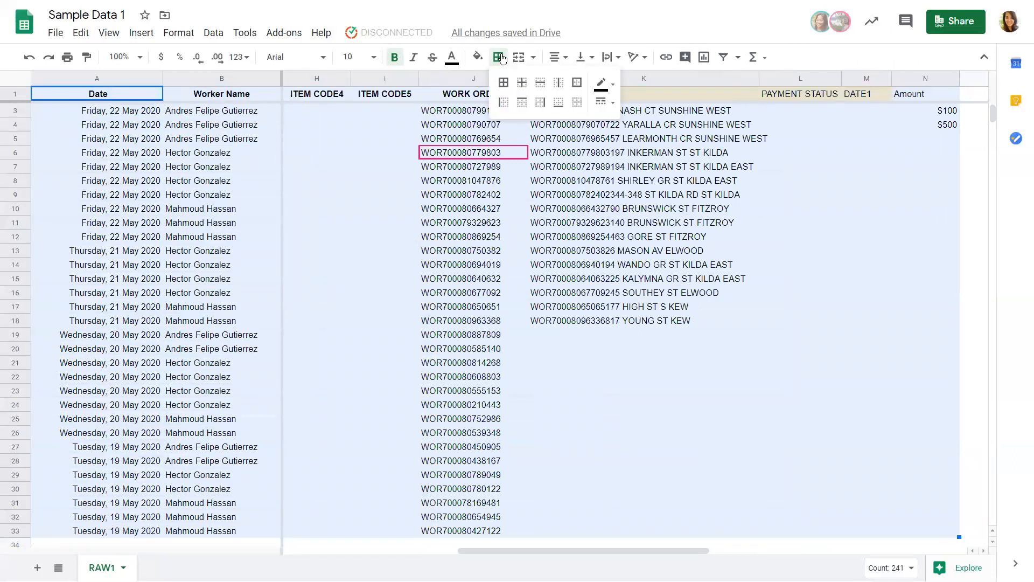
{"action": "left_click", "coordinate": [602, 106]}
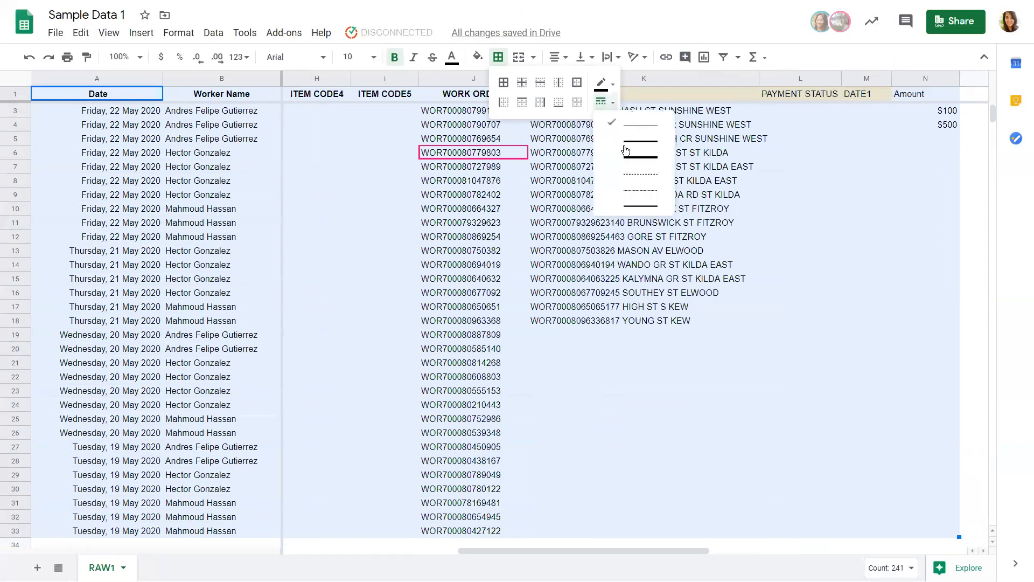
{"action": "left_click", "coordinate": [641, 193]}
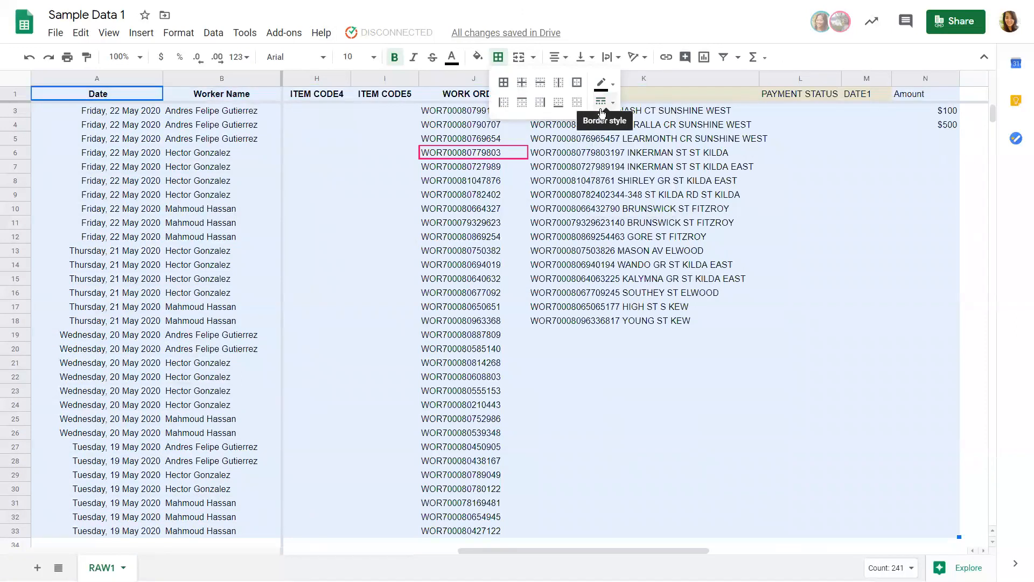
{"action": "left_click", "coordinate": [601, 86]}
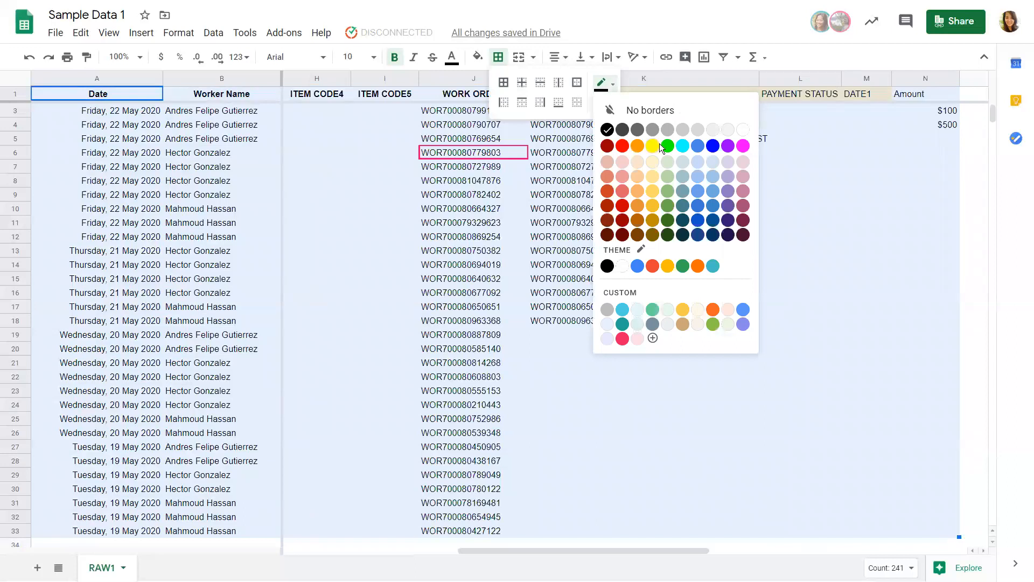
{"action": "left_click", "coordinate": [667, 131]}
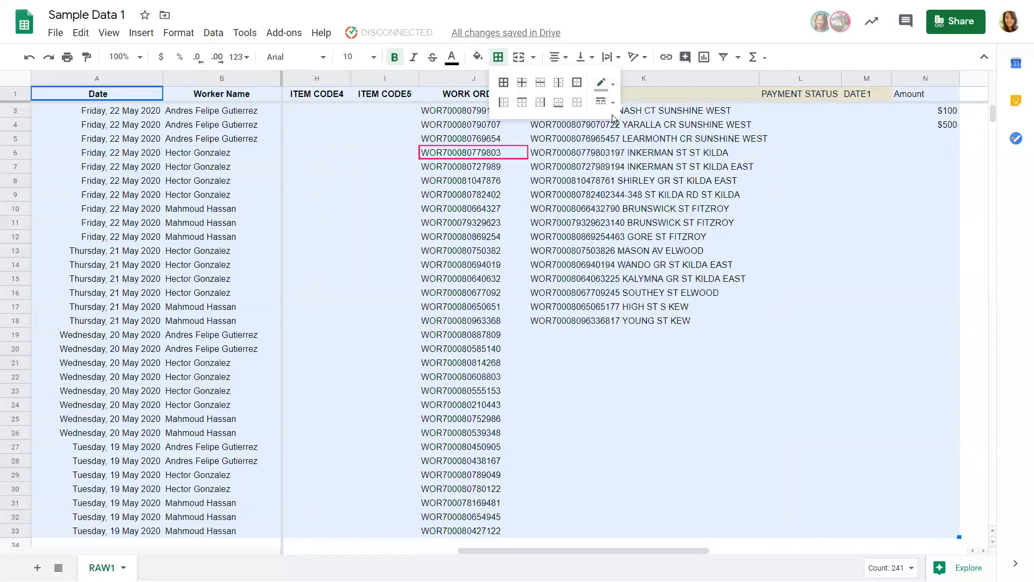
{"action": "left_click", "coordinate": [505, 86]}
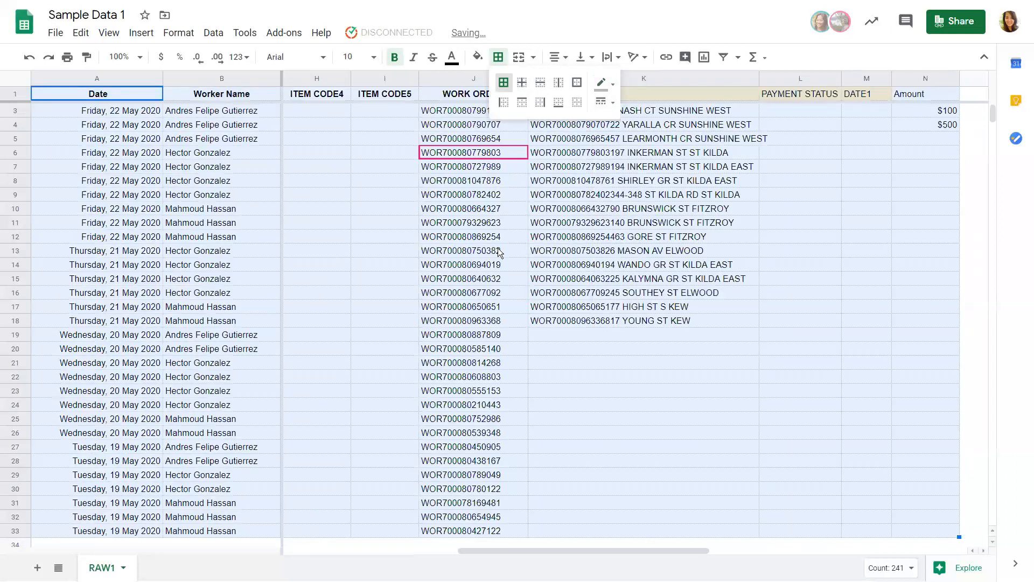
{"action": "left_click", "coordinate": [498, 248]}
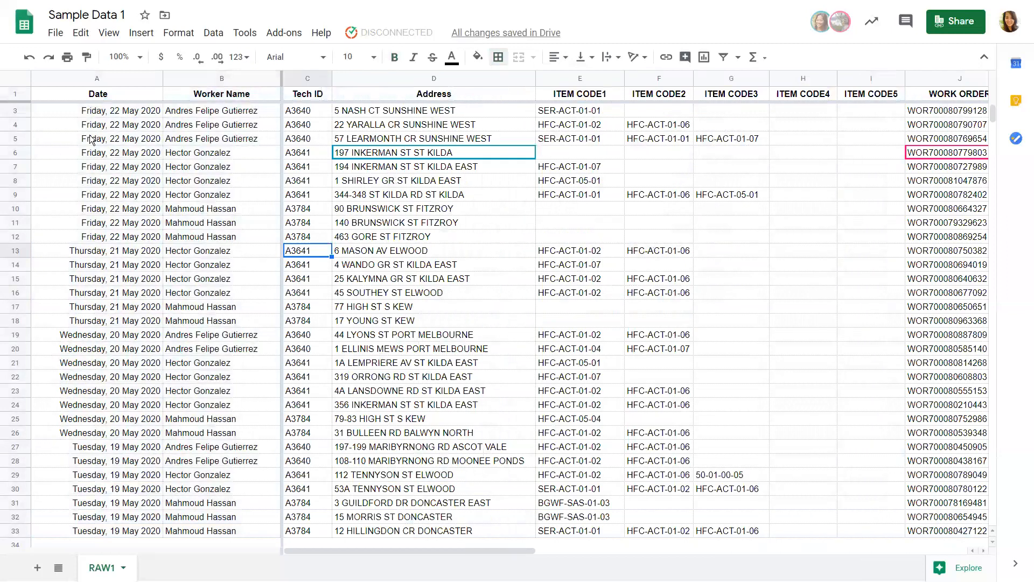
Try blue and white fills on the header cells A1:N1, settling on blue.
{"action": "left_click", "coordinate": [45, 95]}
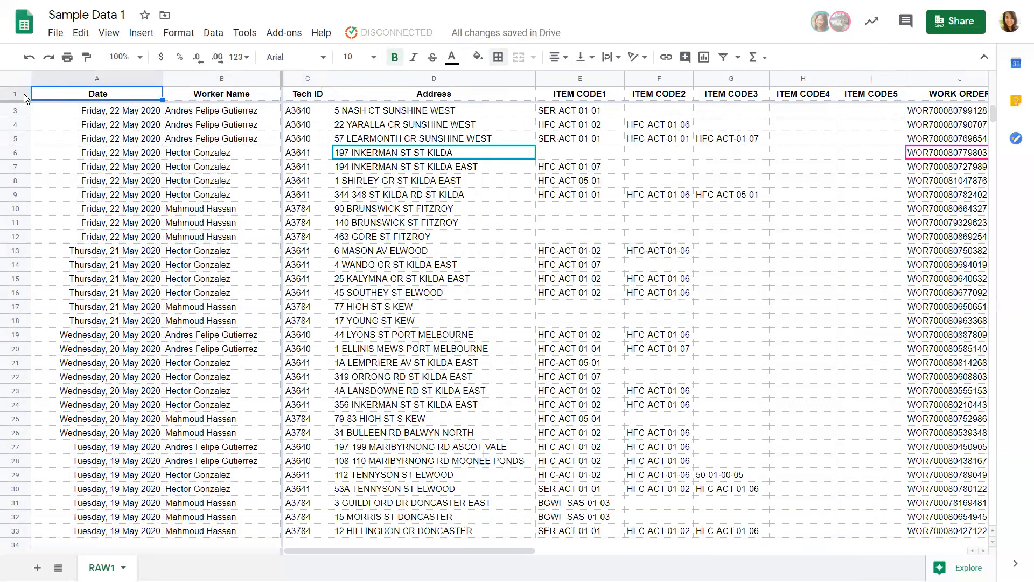
{"action": "left_click", "coordinate": [24, 94]}
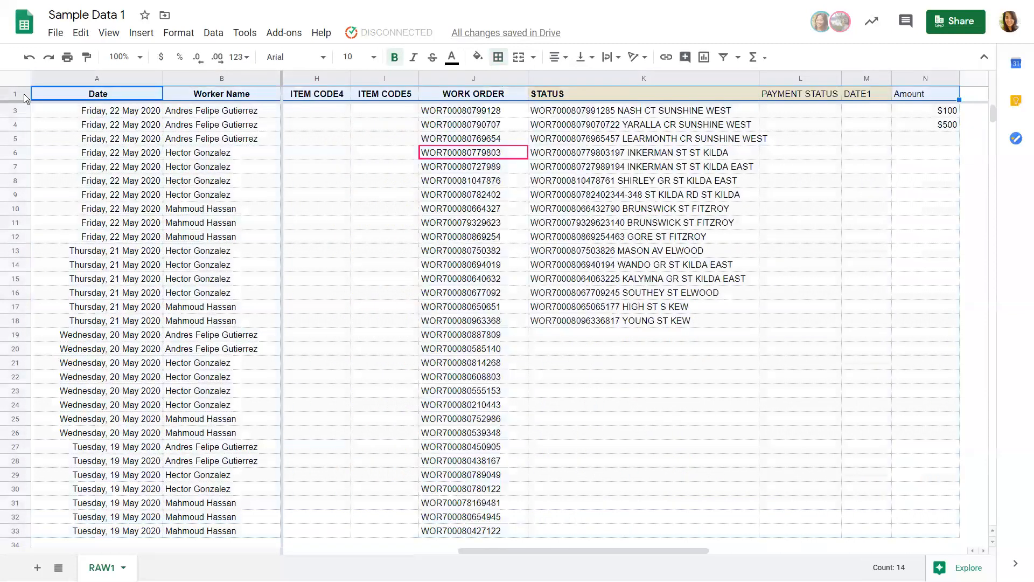
{"action": "left_click", "coordinate": [477, 57]}
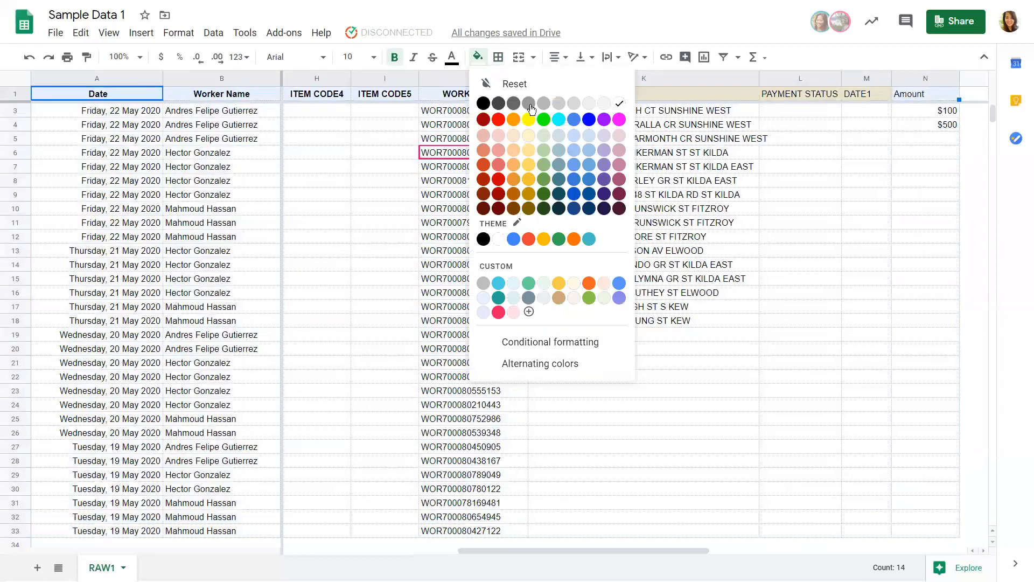
{"action": "left_click", "coordinate": [588, 120]}
{"action": "left_click", "coordinate": [482, 63]}
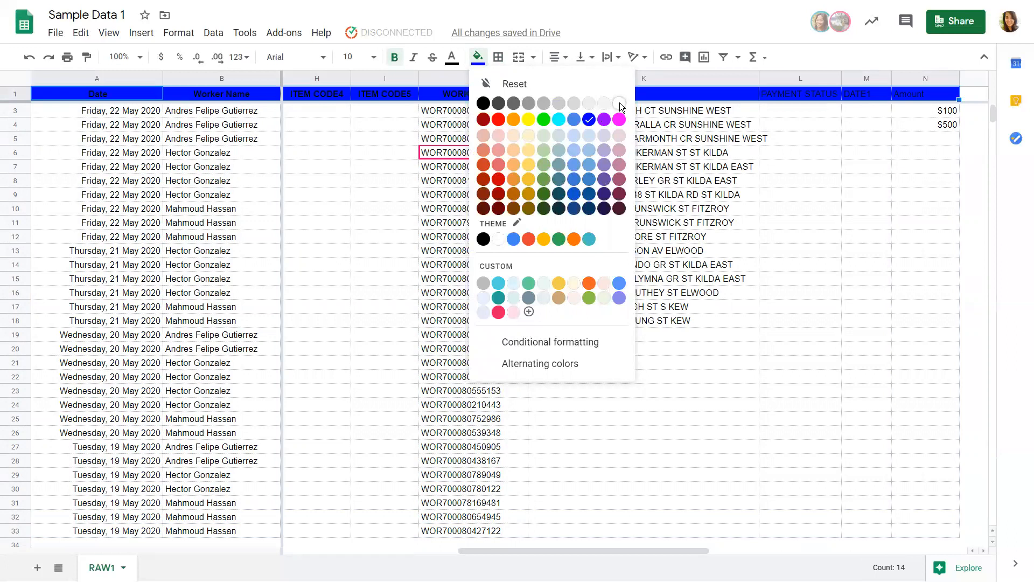
{"action": "left_click", "coordinate": [619, 103]}
{"action": "left_click", "coordinate": [472, 65]}
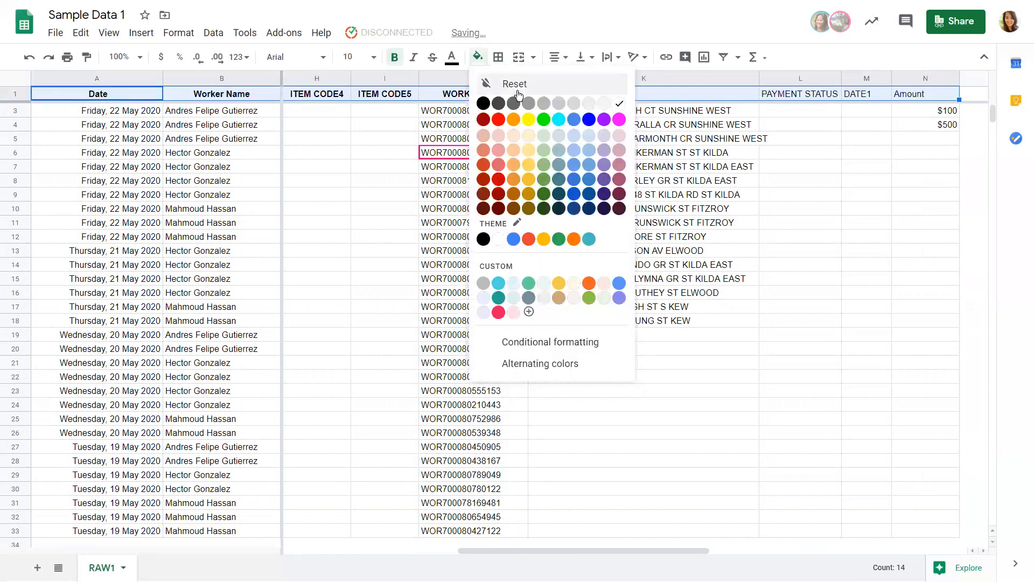
{"action": "left_click", "coordinate": [588, 119]}
Set the text color of the header cells A1:N1 to white.
{"action": "left_click", "coordinate": [453, 58]}
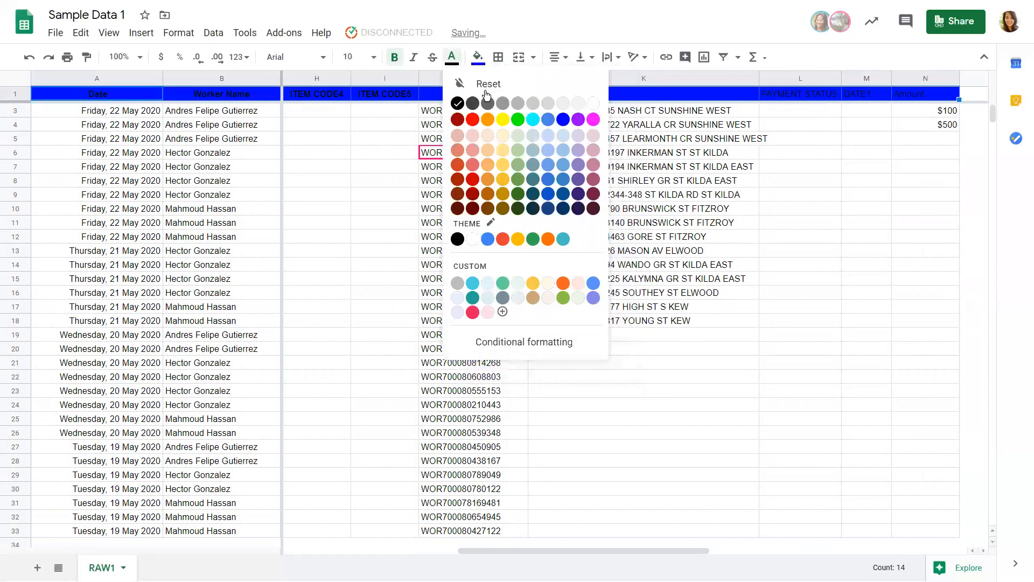
{"action": "left_click", "coordinate": [594, 103]}
{"action": "left_click", "coordinate": [387, 111]}
{"action": "scroll", "coordinate": [386, 111], "scroll_direction": "left", "scroll_amount": 5}
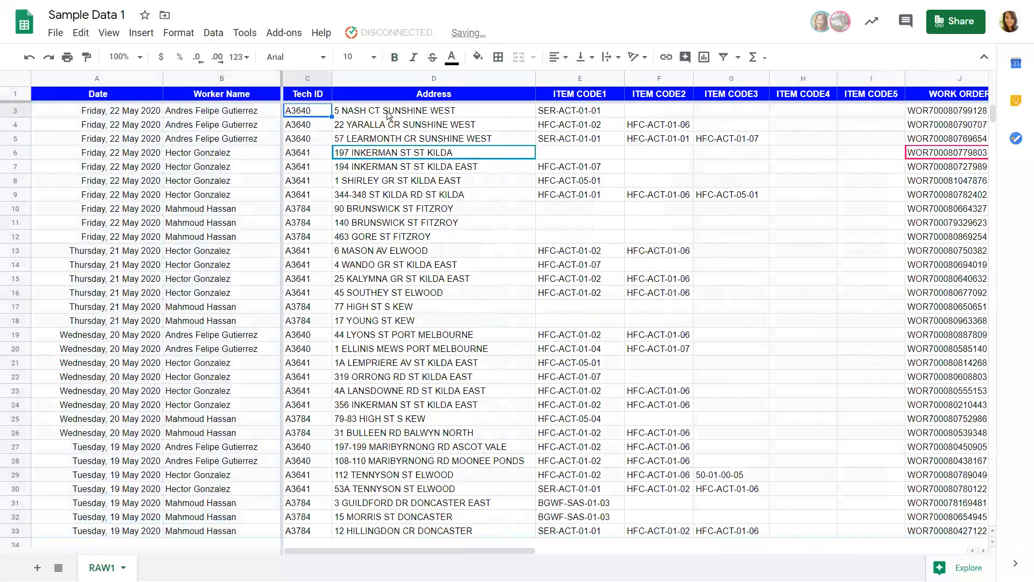
{"action": "left_click", "coordinate": [387, 111]}
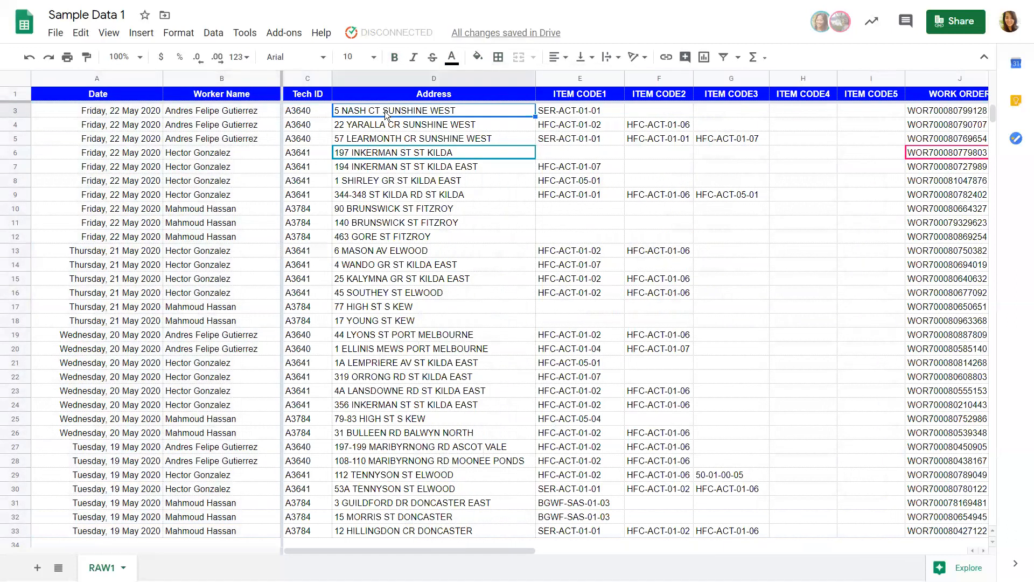
Switch the horizontal alignment of header row 1 between left and center, settling on center.
{"action": "left_click", "coordinate": [167, 142]}
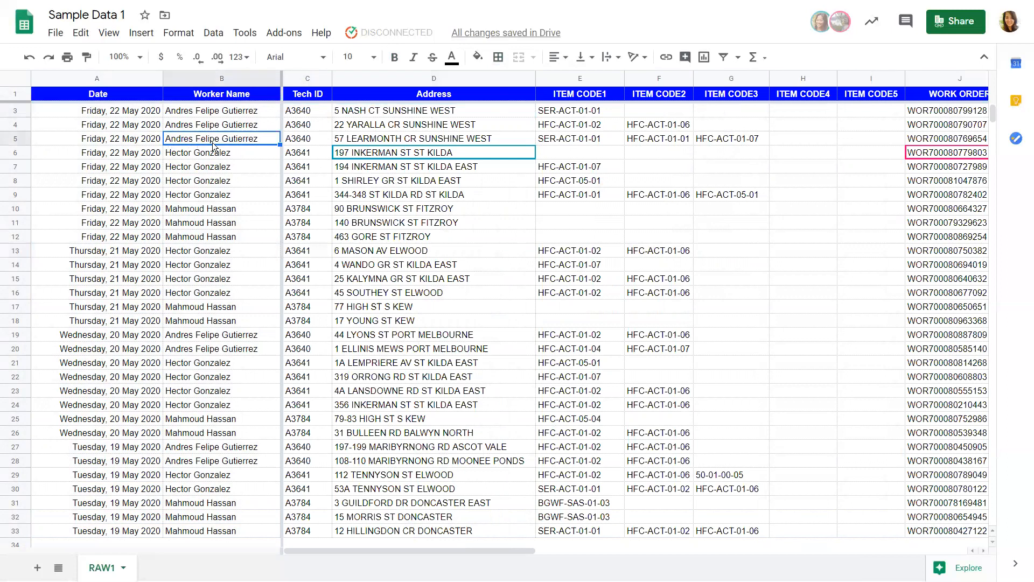
{"action": "scroll", "coordinate": [379, 118], "scroll_direction": "up", "scroll_amount": 1}
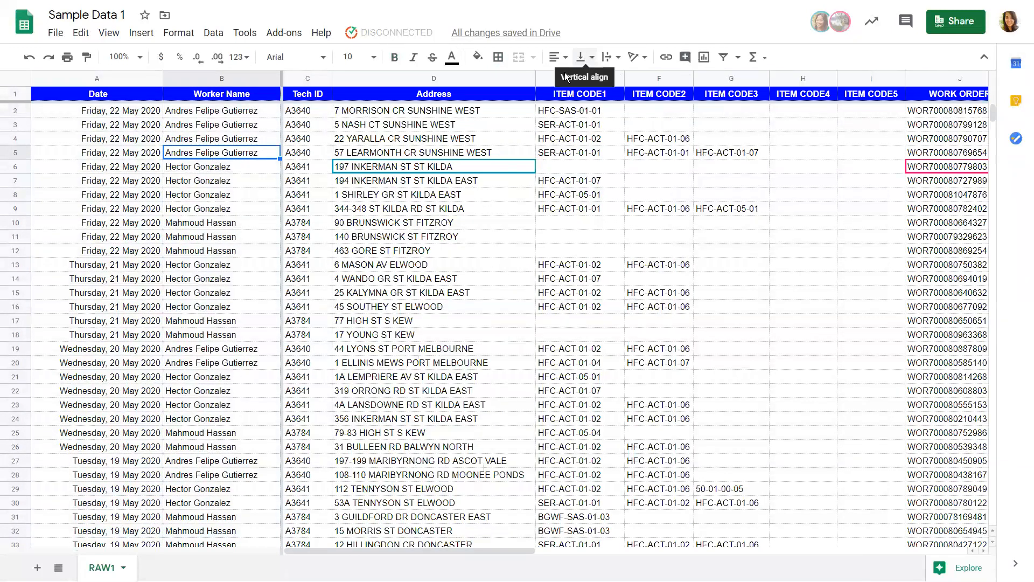
{"action": "left_click", "coordinate": [16, 93]}
{"action": "left_click", "coordinate": [558, 57]}
{"action": "left_click", "coordinate": [575, 86]}
{"action": "left_click", "coordinate": [558, 57]}
{"action": "left_click", "coordinate": [557, 80]}
{"action": "left_click", "coordinate": [559, 57]}
{"action": "left_click", "coordinate": [575, 85]}
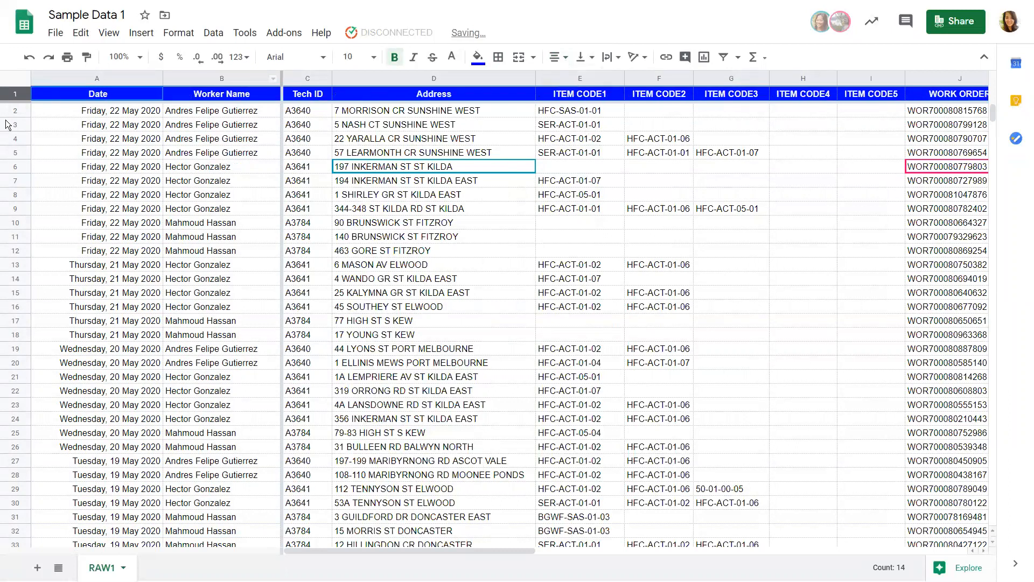
Increase the height of header row 1 to about twice that of a data row.
{"action": "left_click", "coordinate": [58, 93]}
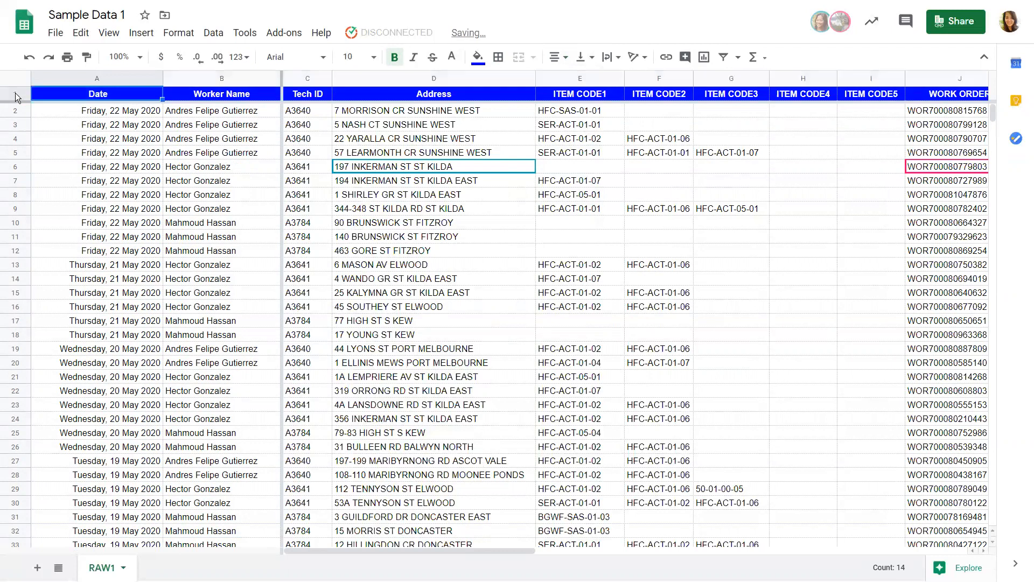
{"action": "left_click_drag", "start_coordinate": [15, 115], "coordinate": [15, 117]}
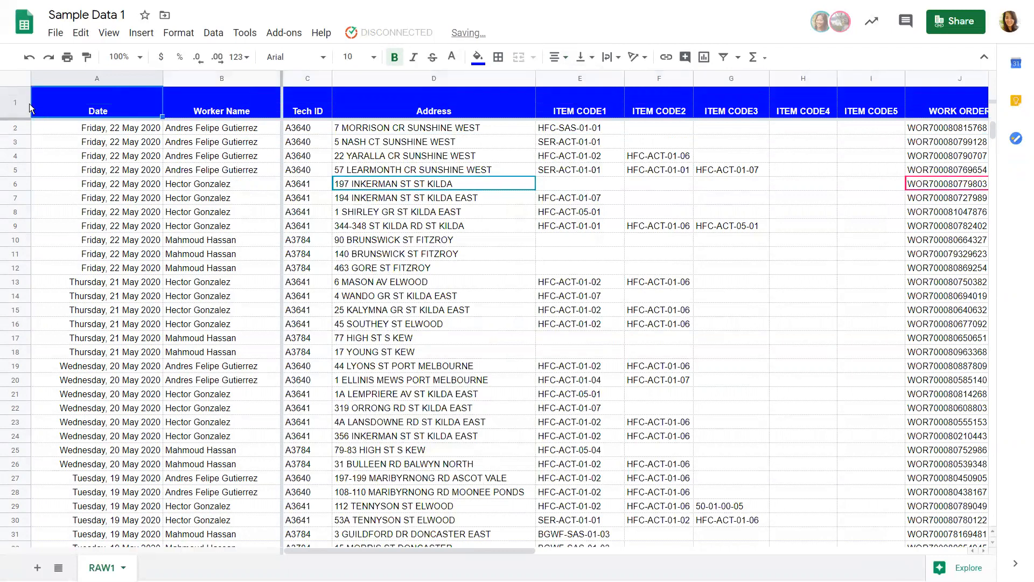
Set the font size of header row 1 to 12 and its vertical alignment to middle.
{"action": "left_click", "coordinate": [15, 99]}
{"action": "left_click", "coordinate": [355, 57]}
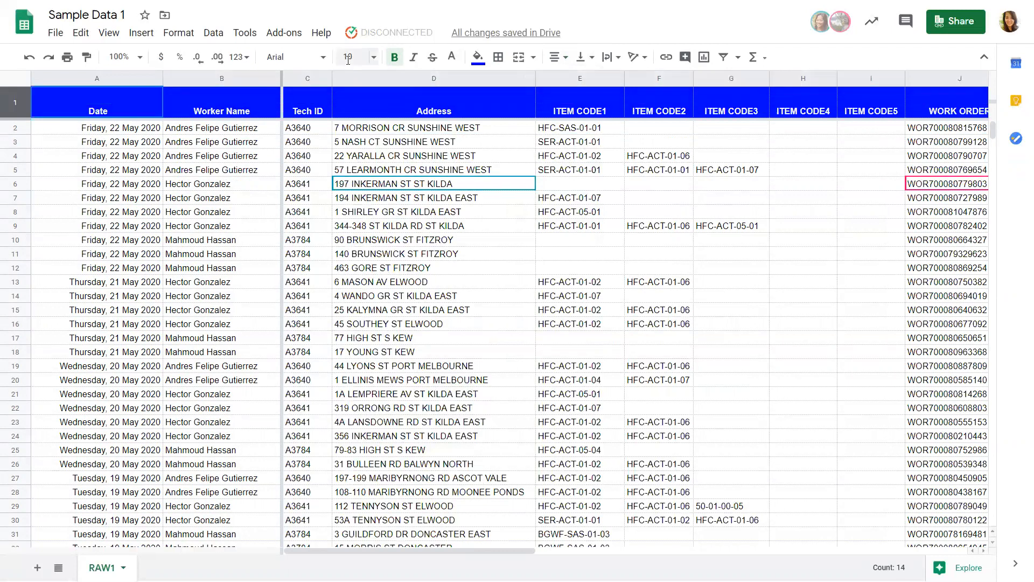
{"action": "type", "text": "12"}
{"action": "key", "text": "Return"}
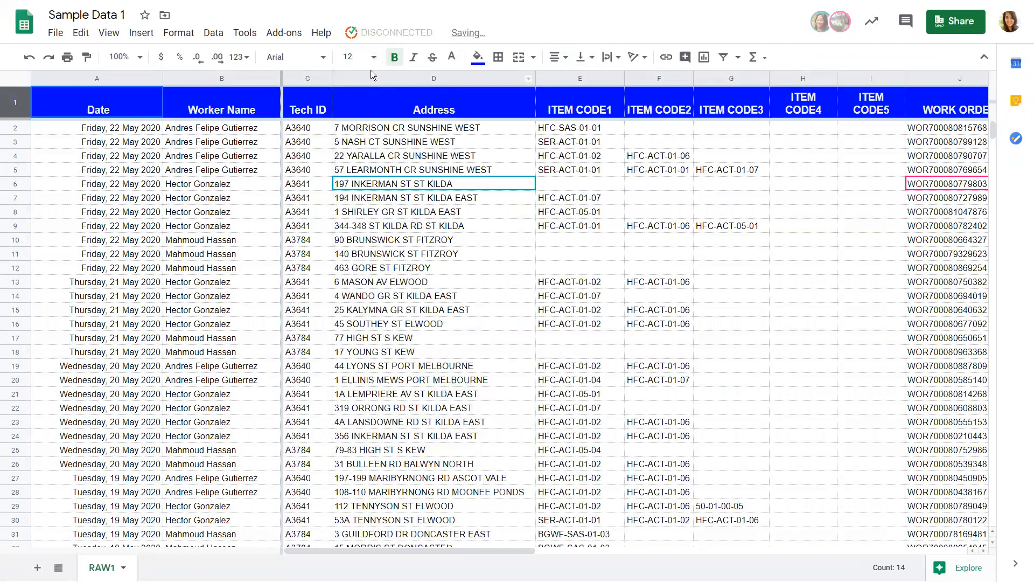
{"action": "left_click", "coordinate": [584, 58]}
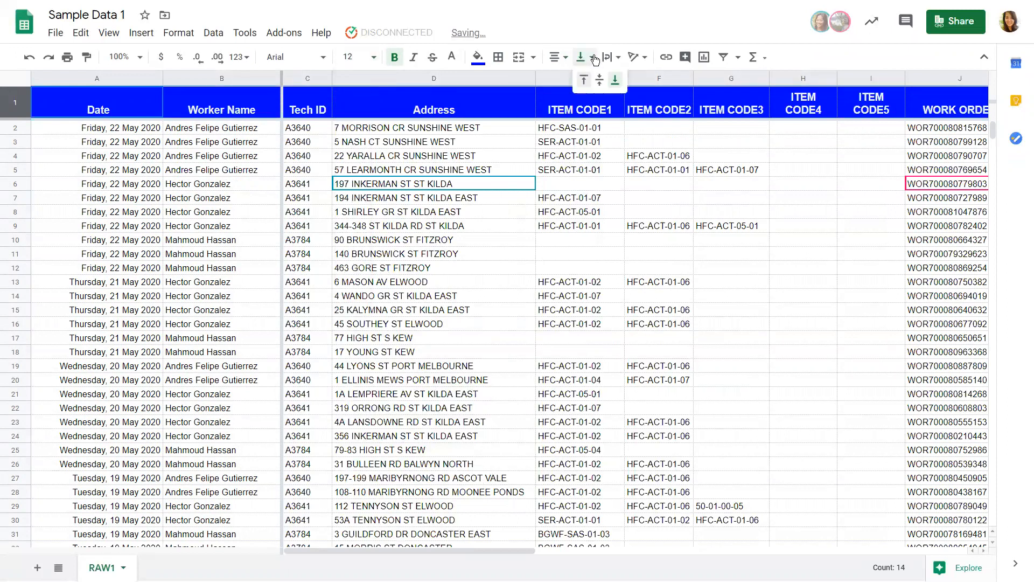
{"action": "left_click", "coordinate": [603, 80]}
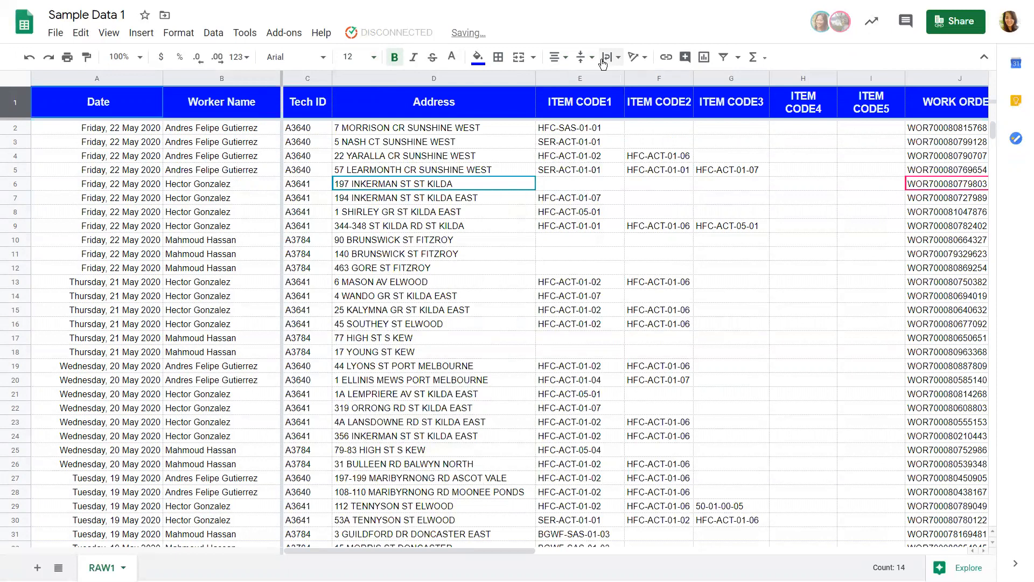
Try the tilt up, rotate up and rotate down text rotations on header row 1, and restore no rotation.
{"action": "left_click", "coordinate": [637, 57]}
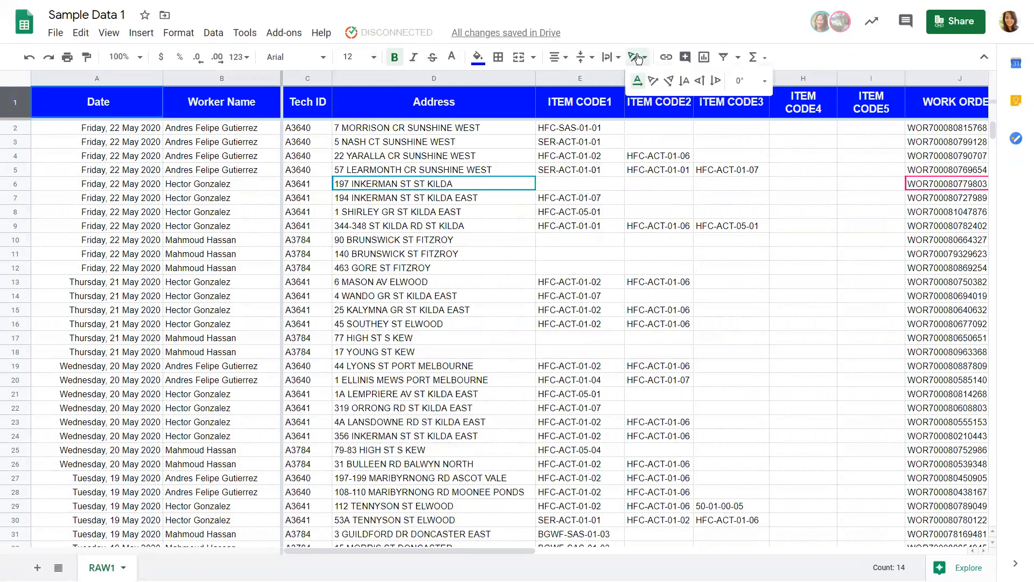
{"action": "left_click", "coordinate": [651, 80]}
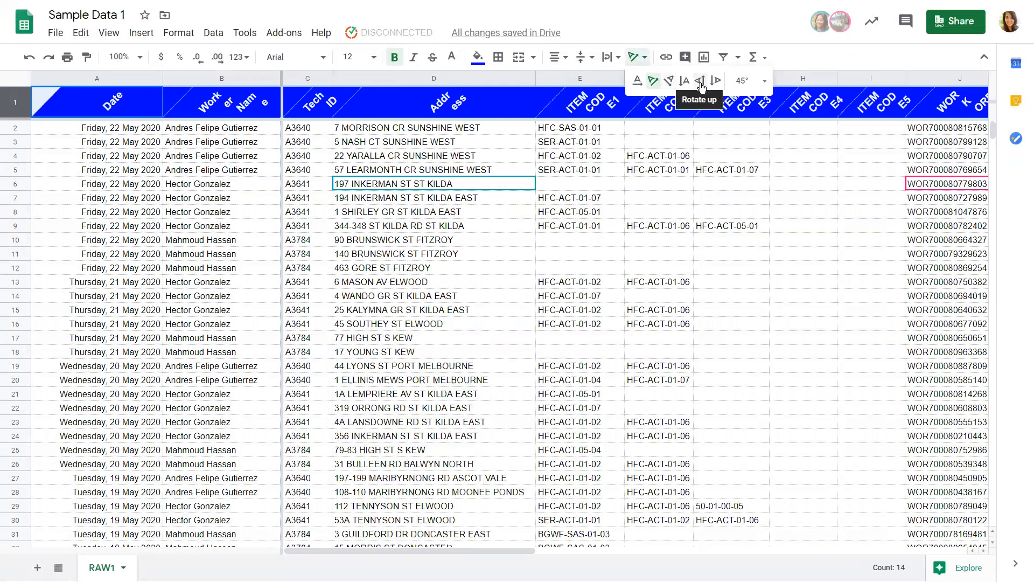
{"action": "left_click", "coordinate": [700, 82]}
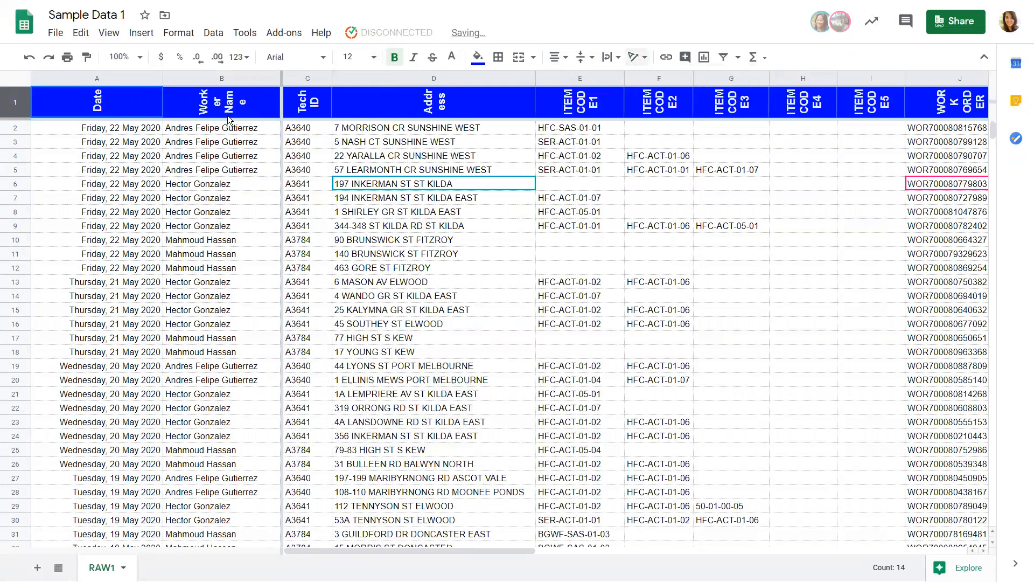
{"action": "left_click", "coordinate": [645, 57]}
{"action": "left_click", "coordinate": [715, 82]}
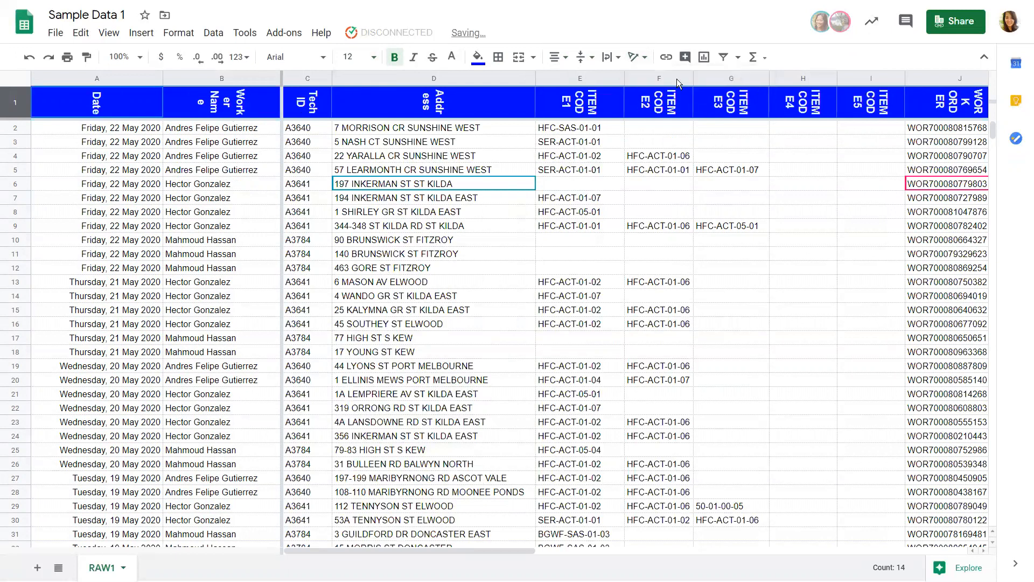
{"action": "left_click", "coordinate": [645, 57]}
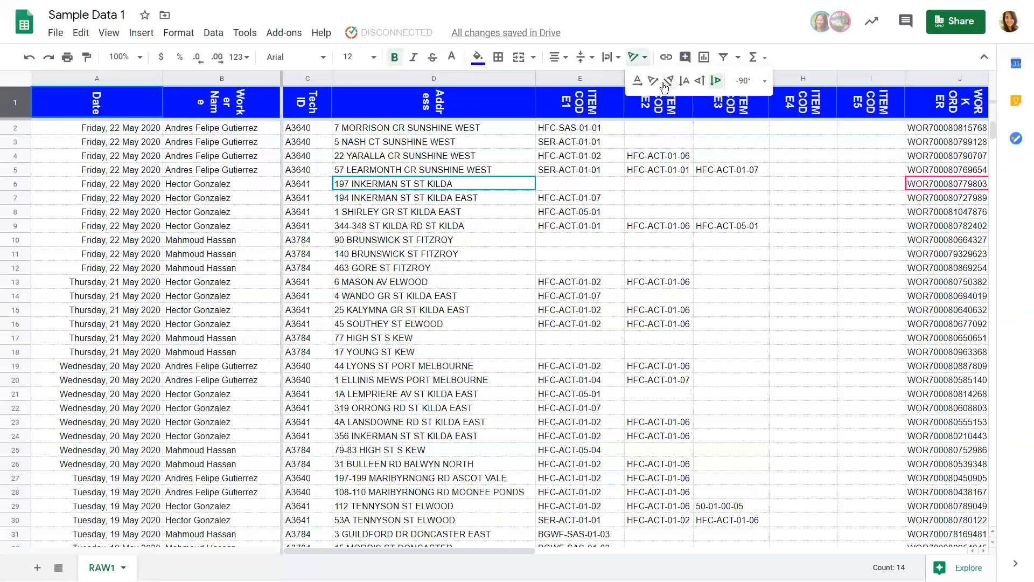
{"action": "left_click", "coordinate": [637, 80]}
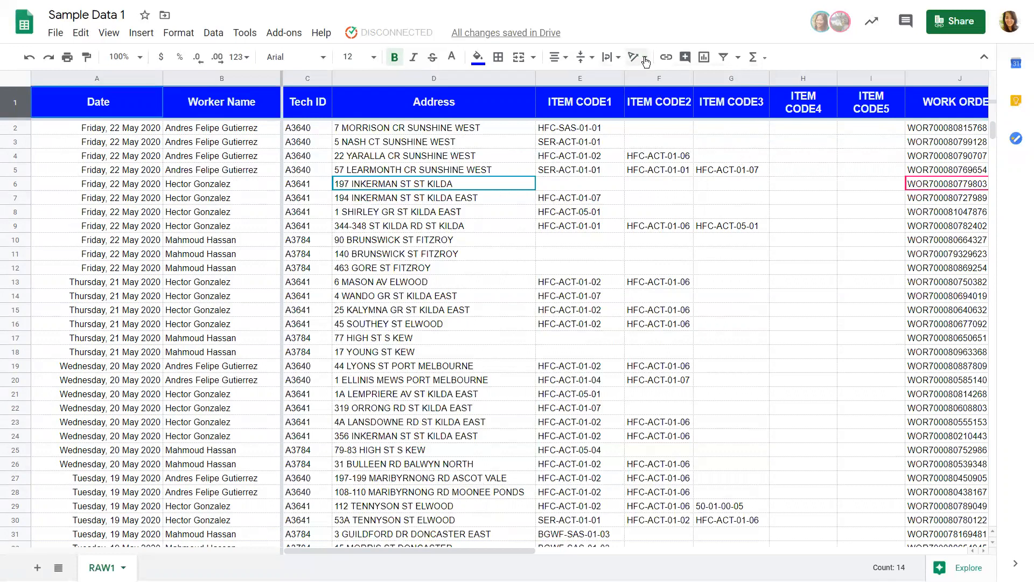
Tilt the header row 1 text up at 45° once more and reset it to horizontal.
{"action": "left_click", "coordinate": [646, 62]}
{"action": "left_click", "coordinate": [651, 79]}
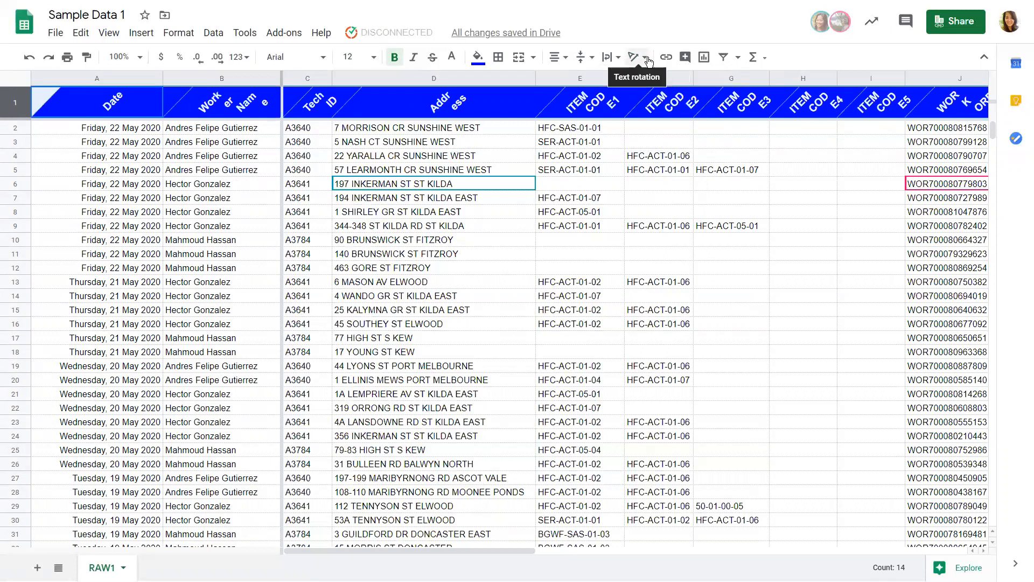
{"action": "left_click", "coordinate": [646, 58]}
{"action": "left_click", "coordinate": [637, 79]}
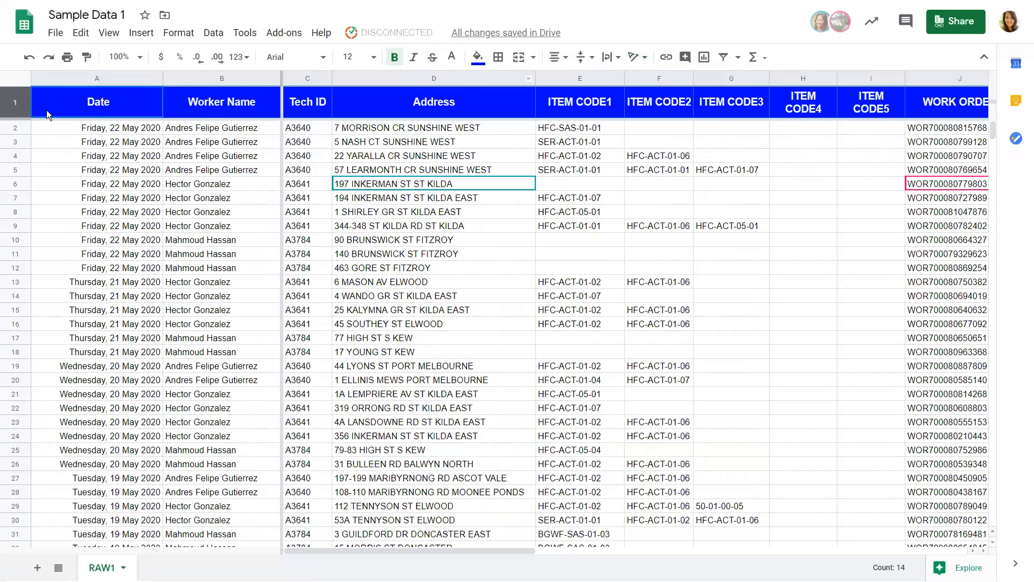
Examine the resize options for the item code columns E to I and close them without entering a new width.
{"action": "left_click", "coordinate": [149, 131]}
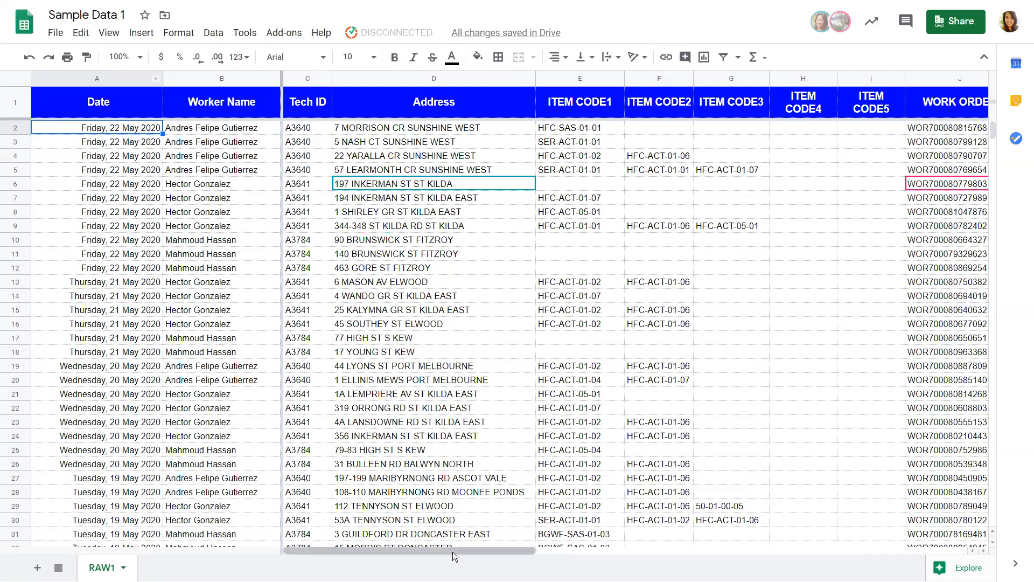
{"action": "left_click_drag", "start_coordinate": [451, 548], "coordinate": [477, 520]}
{"action": "left_click_drag", "start_coordinate": [535, 75], "coordinate": [804, 109]}
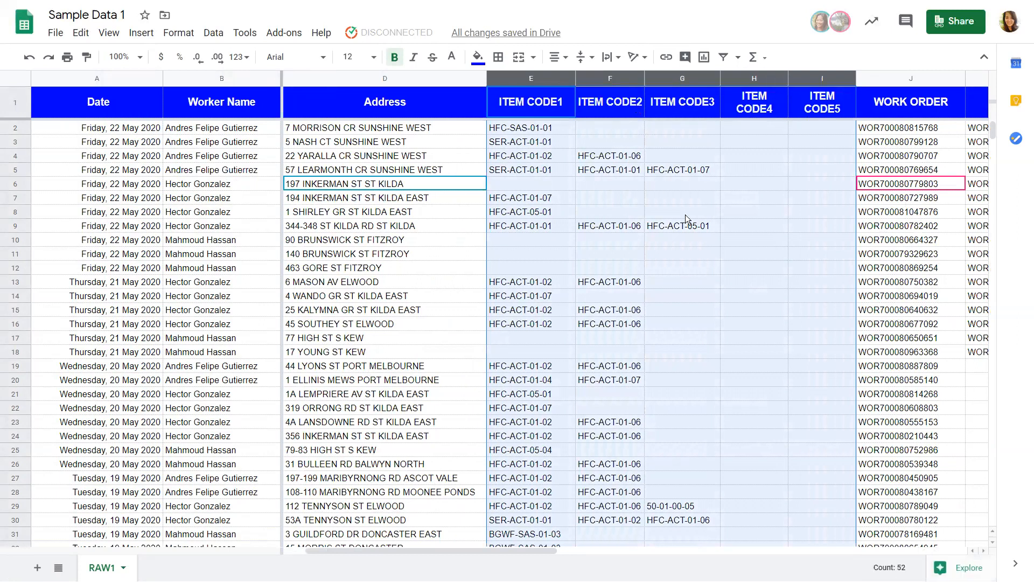
{"action": "right_click", "coordinate": [685, 214]}
{"action": "right_click", "coordinate": [583, 155]}
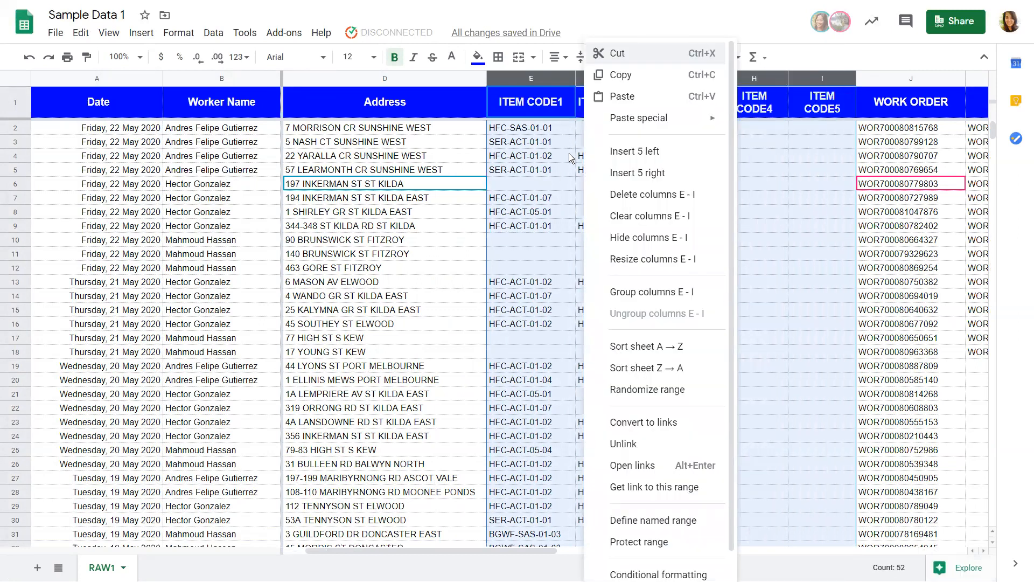
{"action": "left_click", "coordinate": [670, 261]}
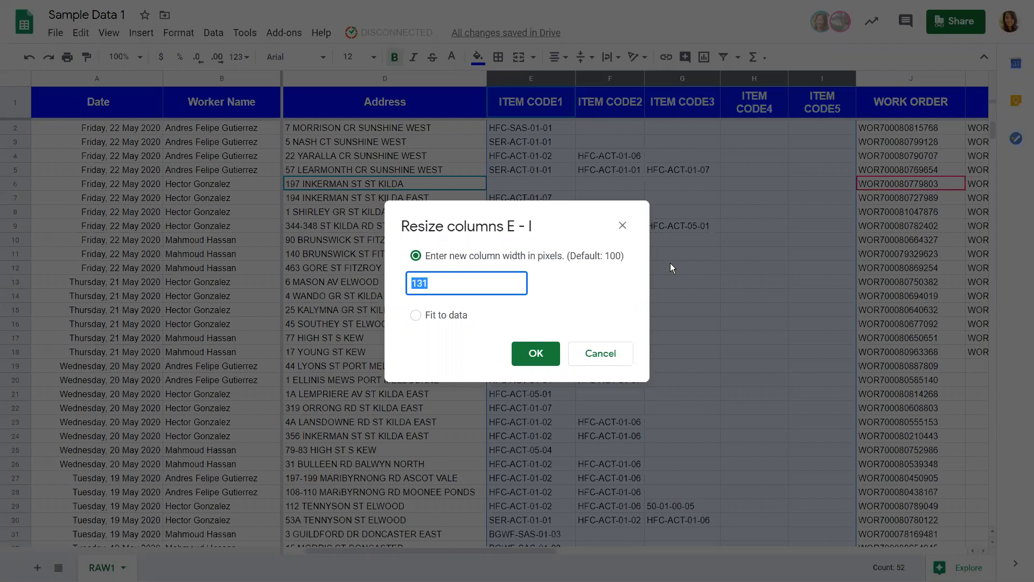
{"action": "key", "text": "Return"}
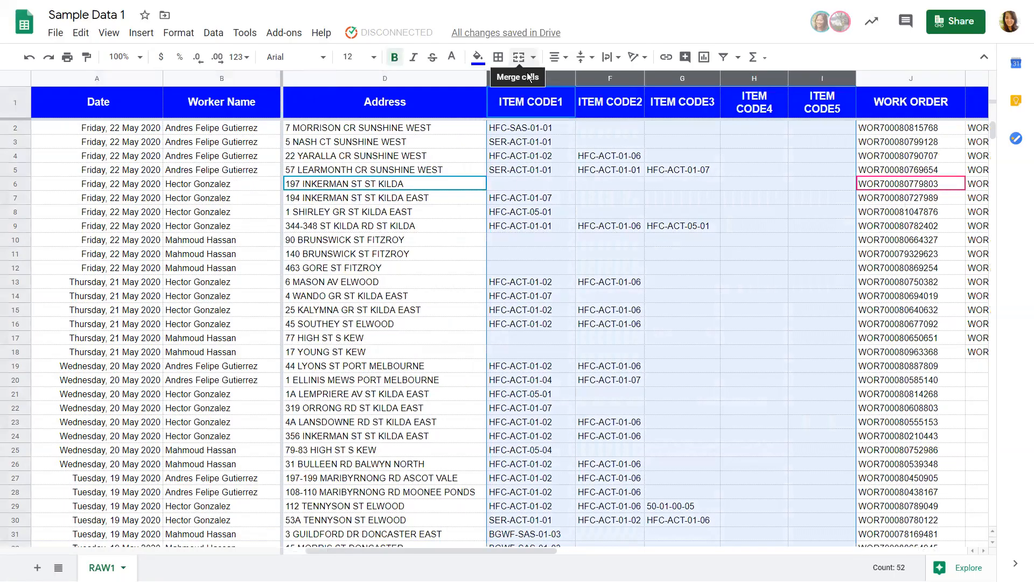
{"action": "right_click", "coordinate": [527, 77]}
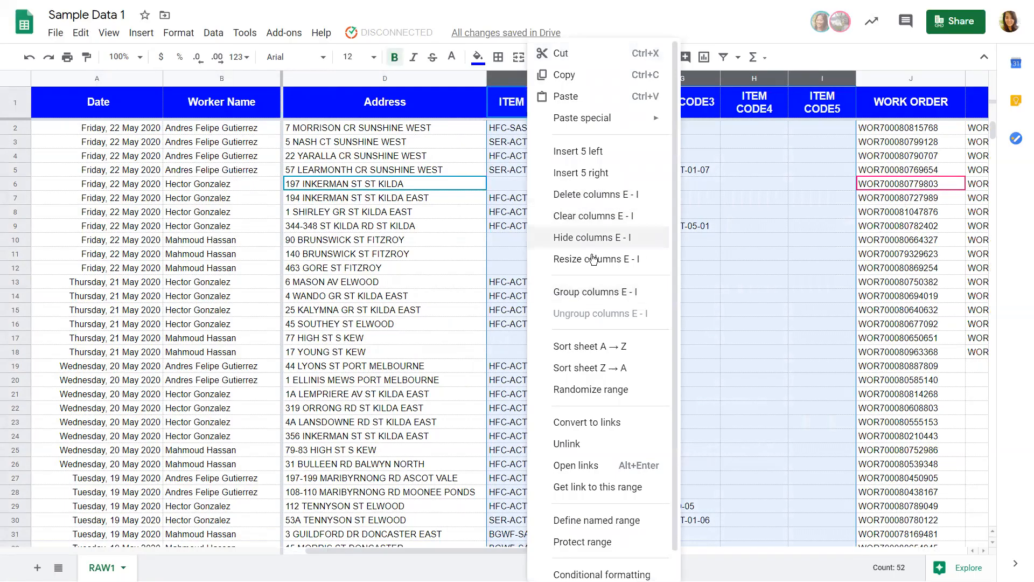
{"action": "left_click", "coordinate": [592, 259]}
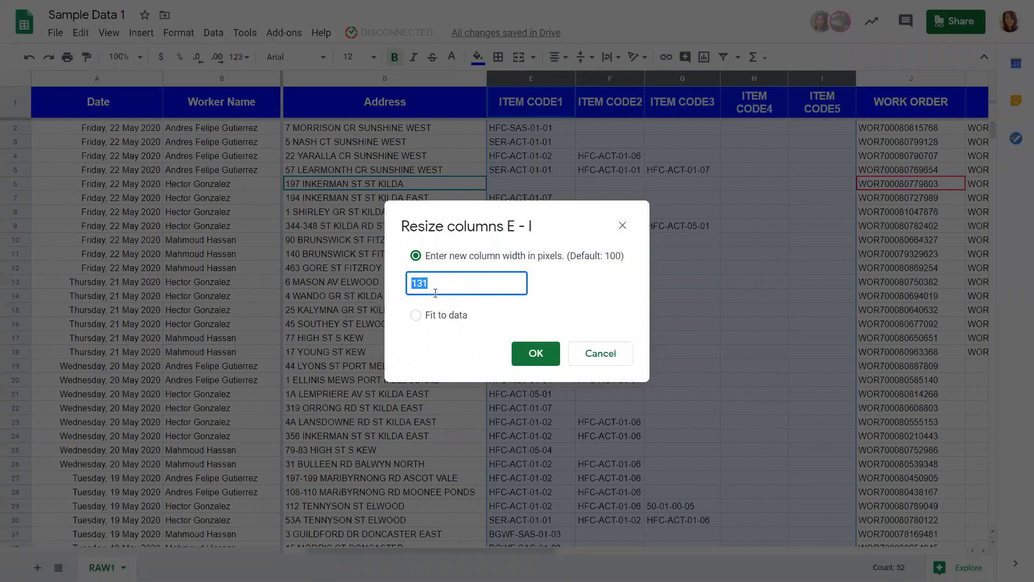
{"action": "key", "text": "Return"}
Auto-fit the widths of the item code columns E to I to their contents.
{"action": "left_click", "coordinate": [568, 125]}
{"action": "left_click_drag", "start_coordinate": [552, 76], "coordinate": [822, 83]}
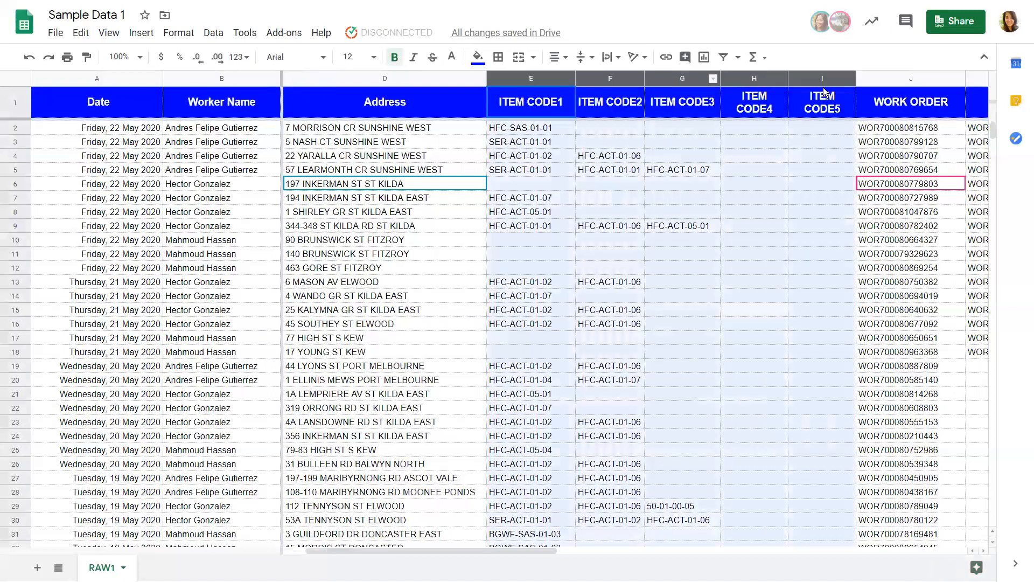
{"action": "double_click", "coordinate": [719, 76]}
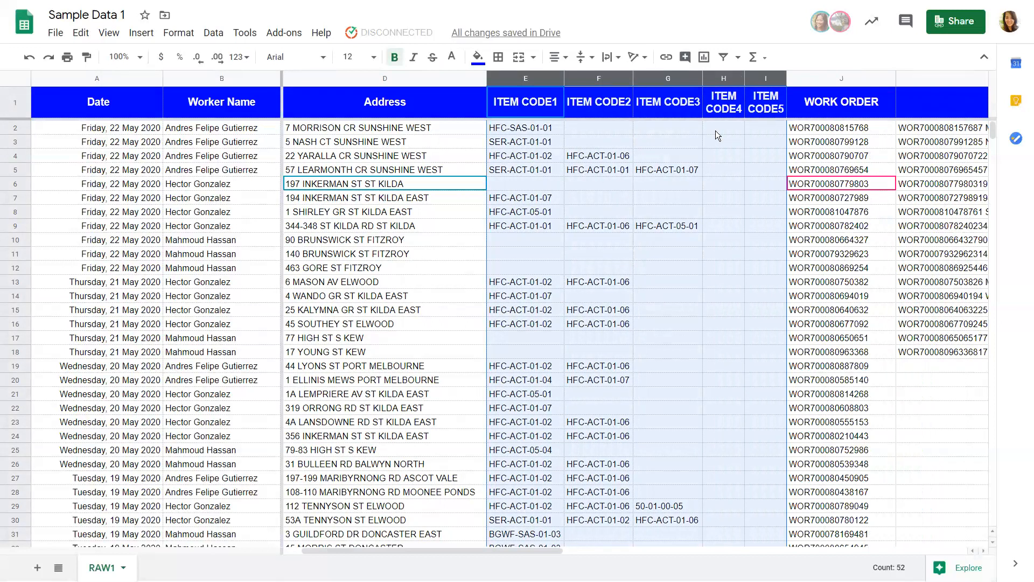
Widen column H to fit the code HFC-ACT-01-07 entered temporarily in H5, and clear the cell.
{"action": "left_click", "coordinate": [722, 168]}
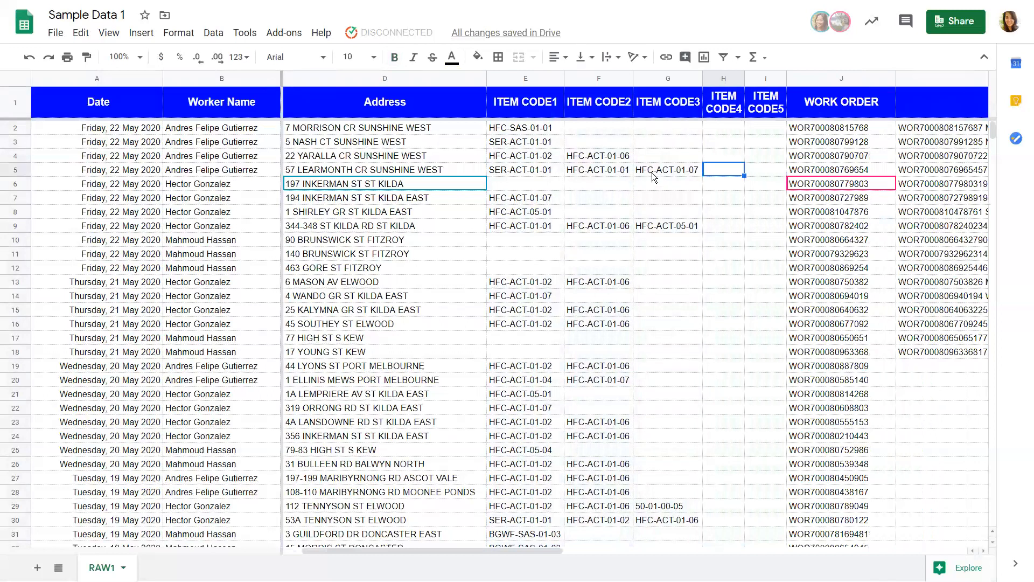
{"action": "left_click", "coordinate": [651, 173]}
{"action": "left_click", "coordinate": [722, 171]}
{"action": "type", "text": "HFC-ACT-01-07"}
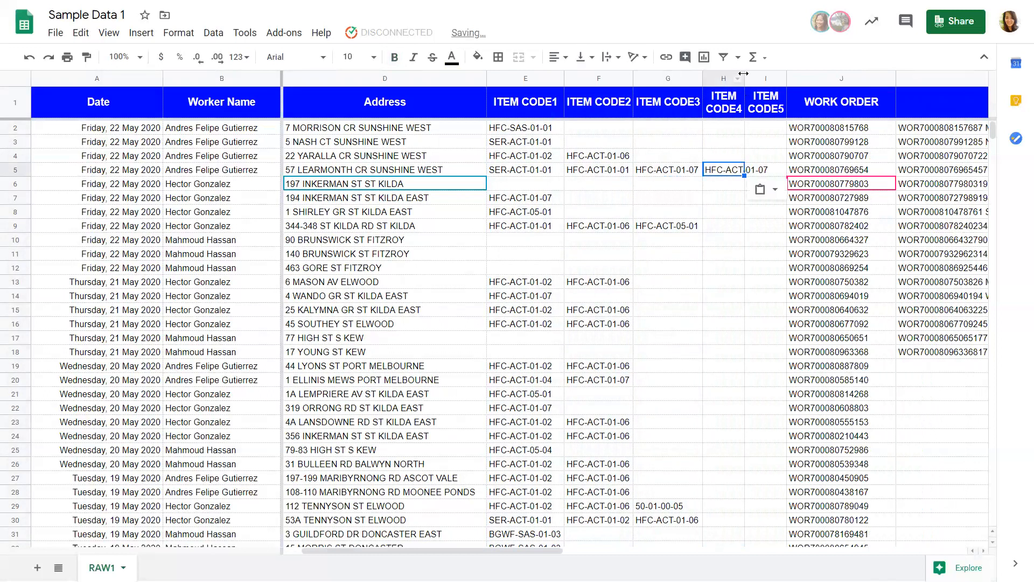
{"action": "left_click_drag", "start_coordinate": [745, 73], "coordinate": [771, 74]}
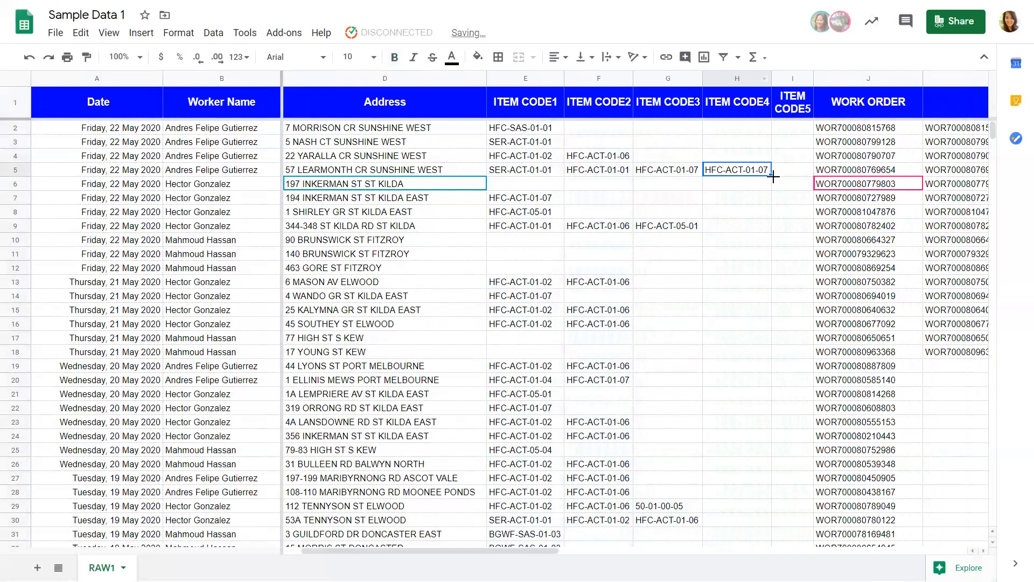
{"action": "key", "text": "Delete"}
{"action": "left_click", "coordinate": [716, 209]}
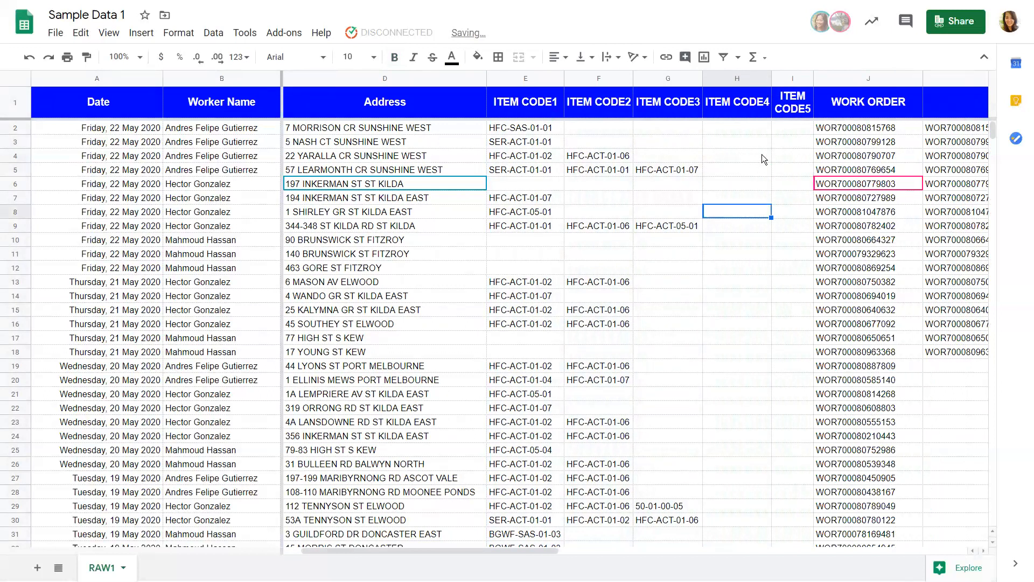
Copy the item code from G5 into I5 and auto-fit column I to it.
{"action": "left_click", "coordinate": [684, 170]}
{"action": "key", "text": "ctrl+c"}
{"action": "left_click", "coordinate": [786, 170]}
{"action": "key", "text": "ctrl+v"}
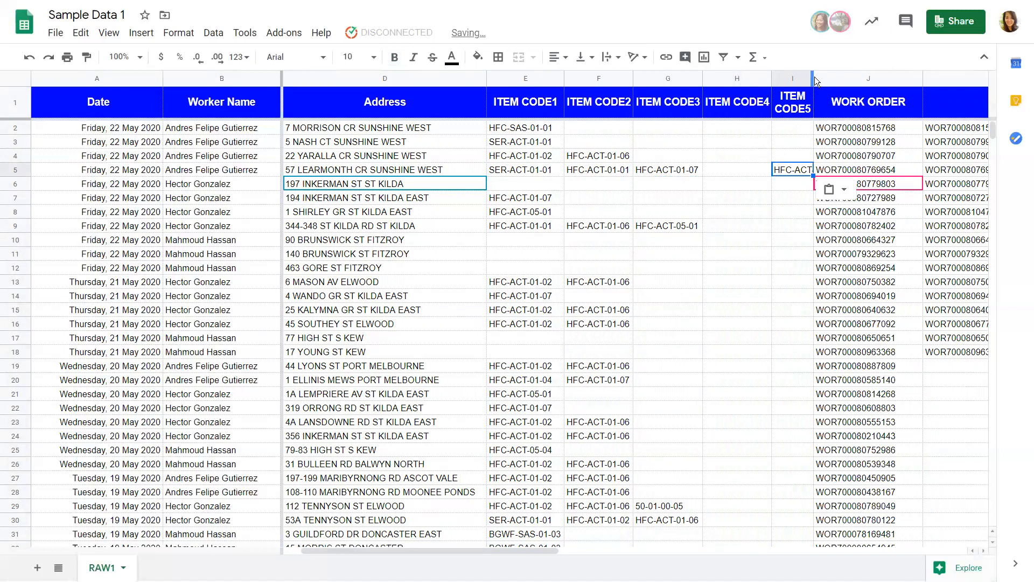
{"action": "double_click", "coordinate": [812, 74]}
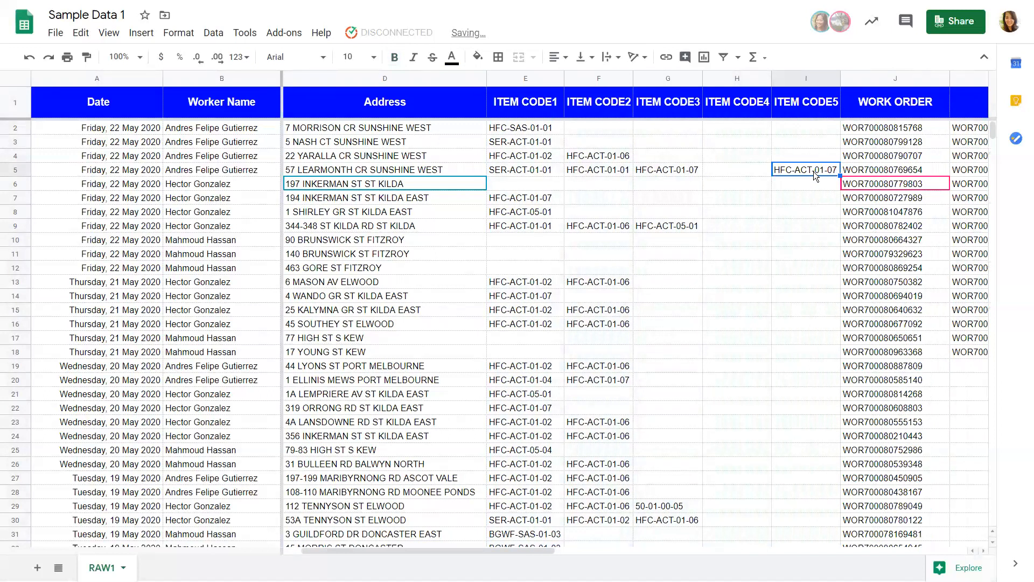
Delete the item code from the ITEM CODE5 cell in row 5.
{"action": "key", "text": "Delete"}
{"action": "left_click", "coordinate": [706, 182]}
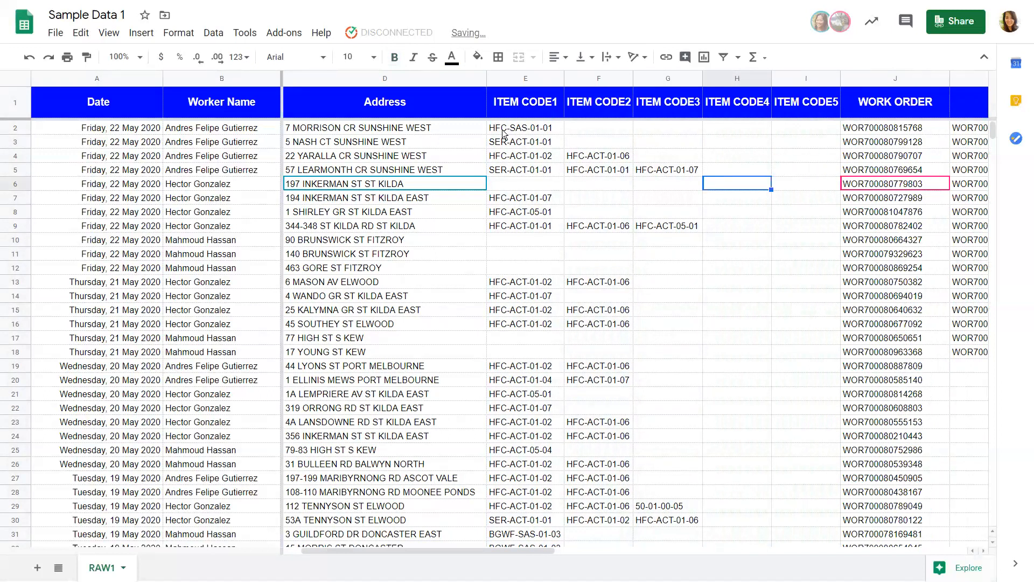
Change the fill color of the ITEM CODE1 to ITEM CODE5 header cells to orange.
{"action": "left_click_drag", "start_coordinate": [533, 105], "coordinate": [813, 99]}
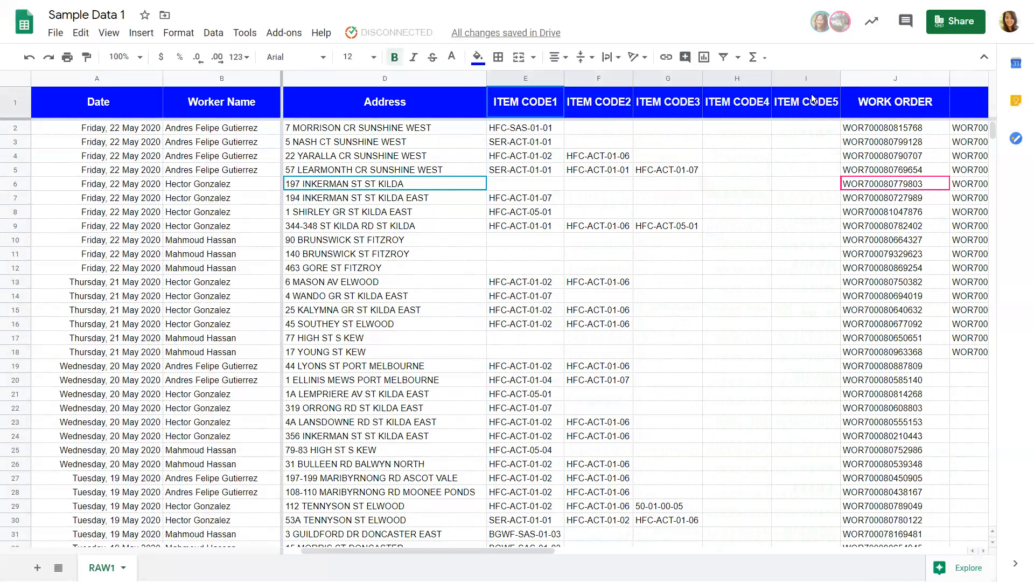
{"action": "left_click", "coordinate": [646, 157]}
{"action": "left_click_drag", "start_coordinate": [542, 109], "coordinate": [802, 110]}
{"action": "left_click", "coordinate": [478, 57]}
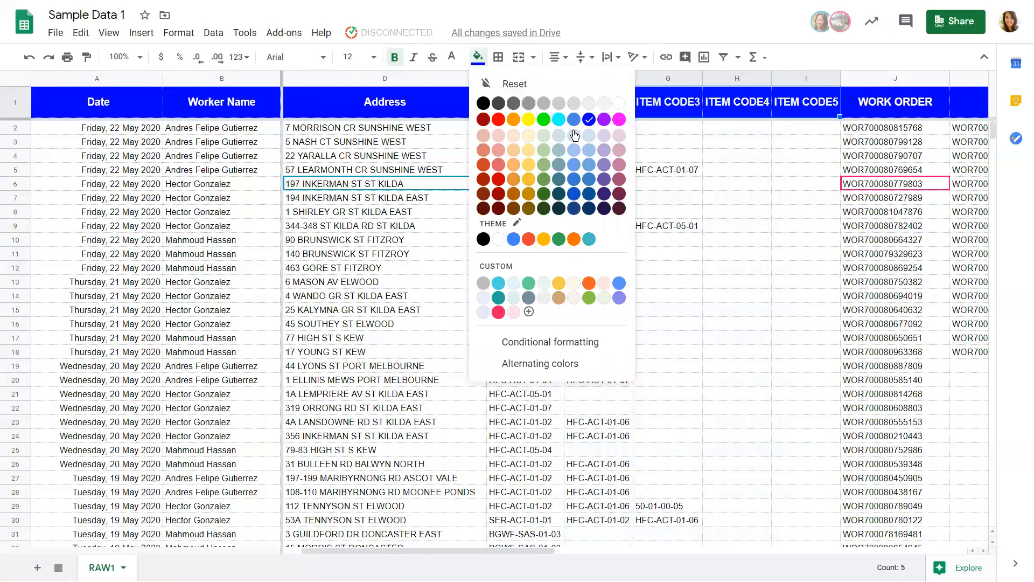
{"action": "left_click", "coordinate": [606, 133]}
{"action": "left_click", "coordinate": [478, 56]}
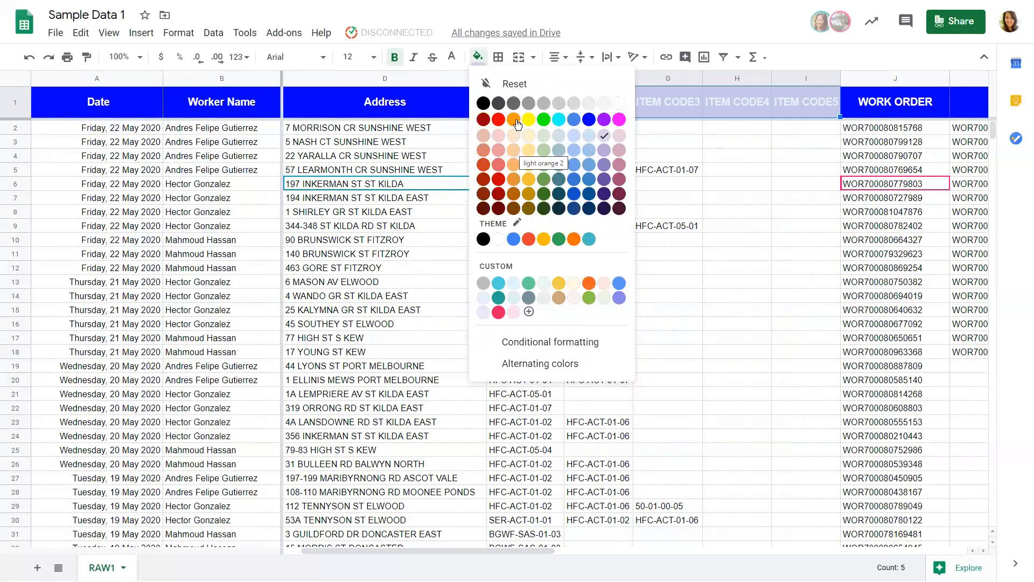
{"action": "left_click", "coordinate": [513, 178]}
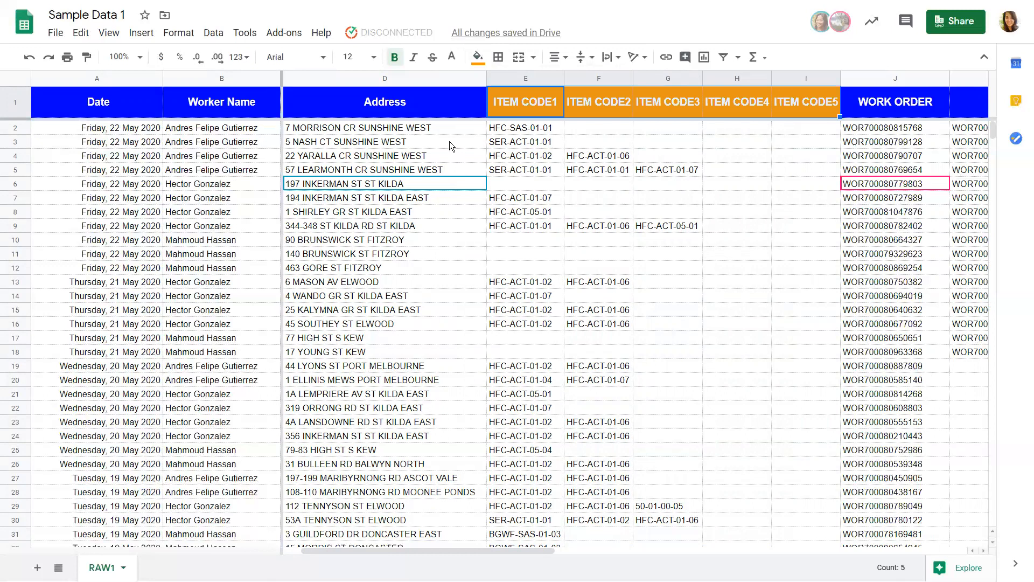
Clear the combined work order and address entries from K2:K18 in the STATUS column, and return to the first data cell.
{"action": "left_click", "coordinate": [178, 105]}
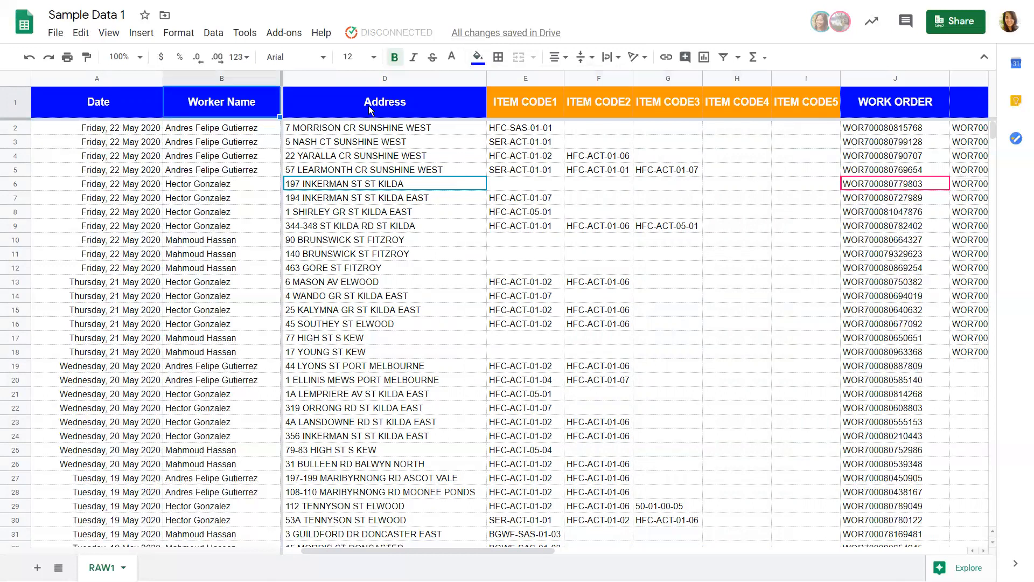
{"action": "key", "text": "Right"}
{"action": "key", "text": "Right"}
{"action": "key", "text": "Right"}
{"action": "key", "text": "Right"}
{"action": "key", "text": "Right"}
{"action": "key", "text": "Right"}
{"action": "key", "text": "Right"}
{"action": "key", "text": "Right"}
{"action": "key", "text": "Right"}
{"action": "key", "text": "Right"}
{"action": "key", "text": "Right"}
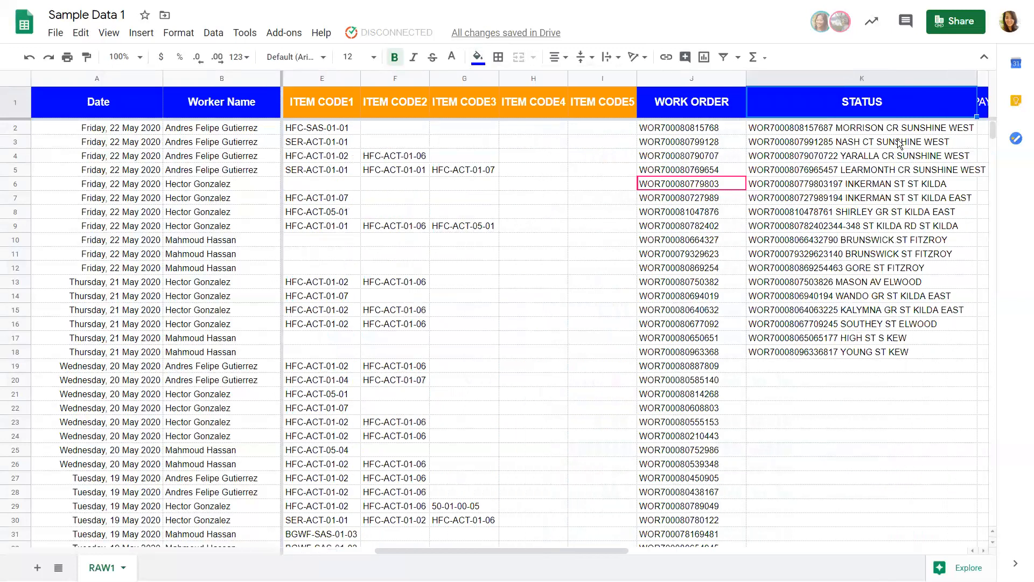
{"action": "key", "text": "Left"}
{"action": "key", "text": "Down"}
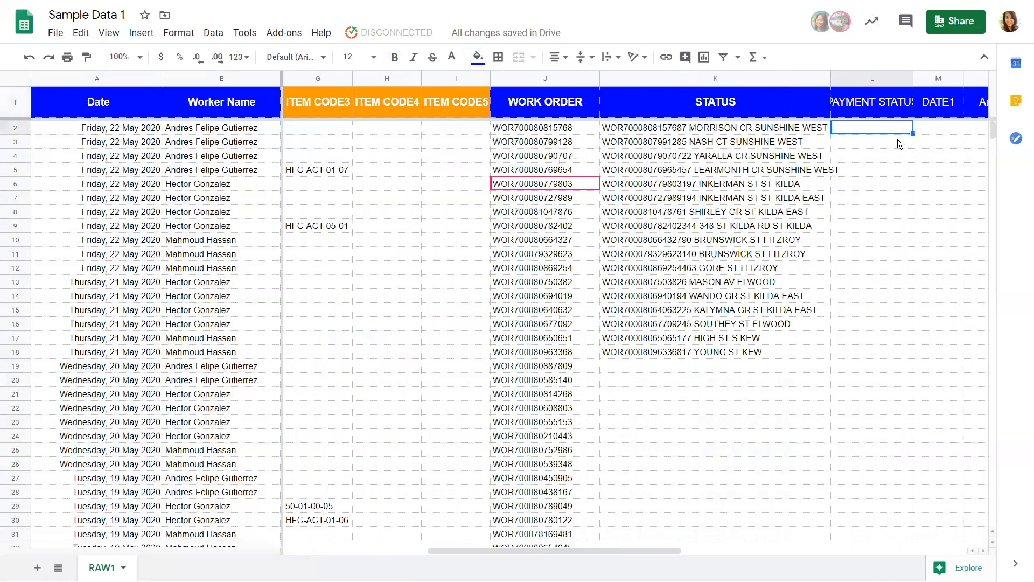
{"action": "key", "text": "Left"}
{"action": "key", "text": "ctrl+shift+Down"}
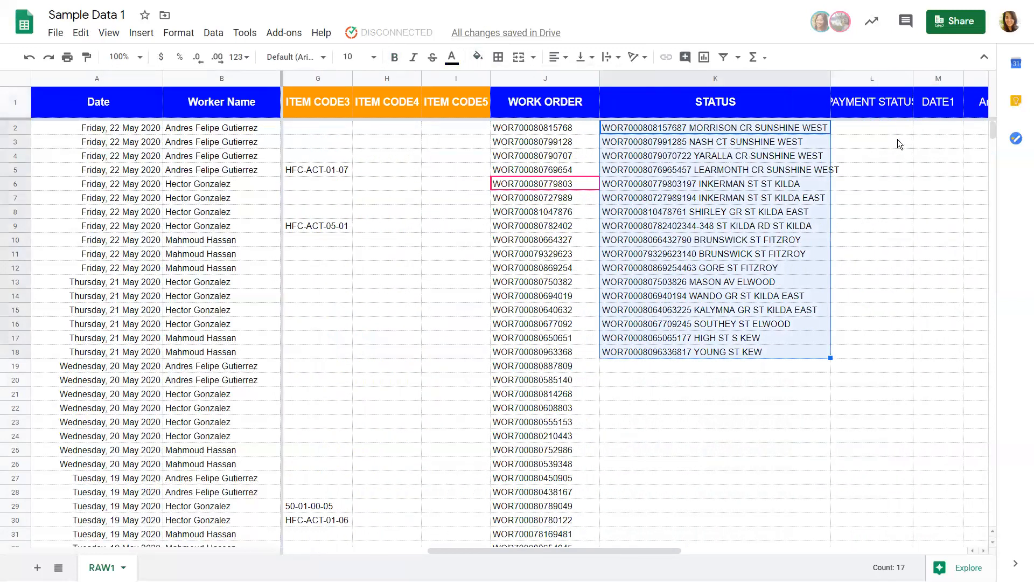
{"action": "key", "text": "Delete"}
{"action": "key", "text": "ctrl+Home"}
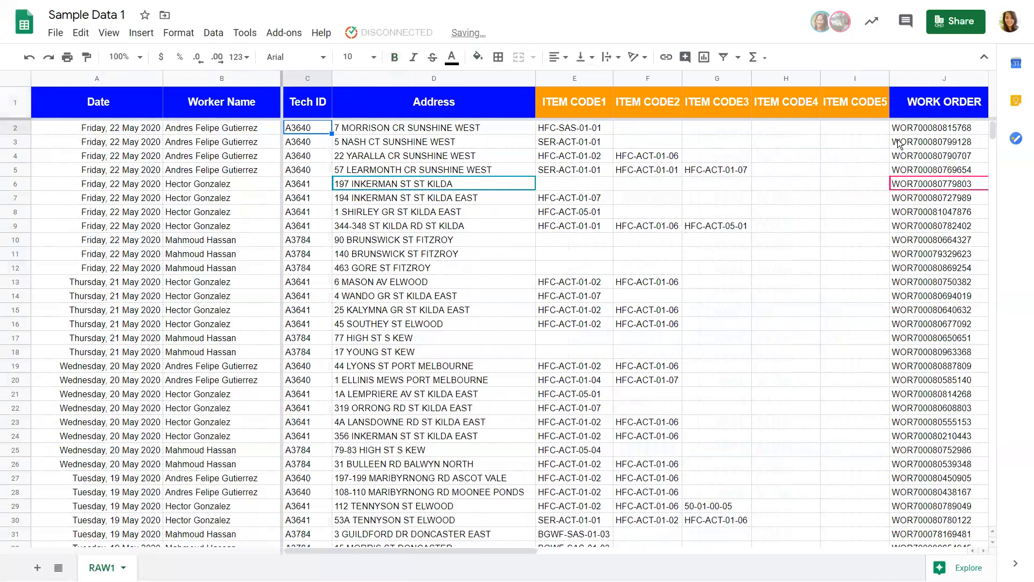
Open the conditional format rules for cell C2 and go to the STATUS column.
{"action": "left_click", "coordinate": [169, 36]}
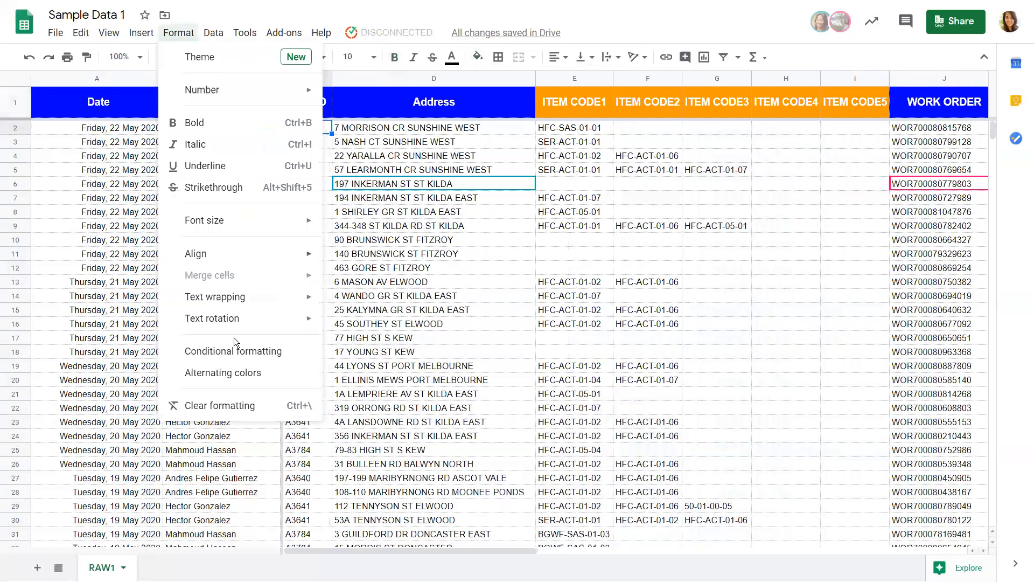
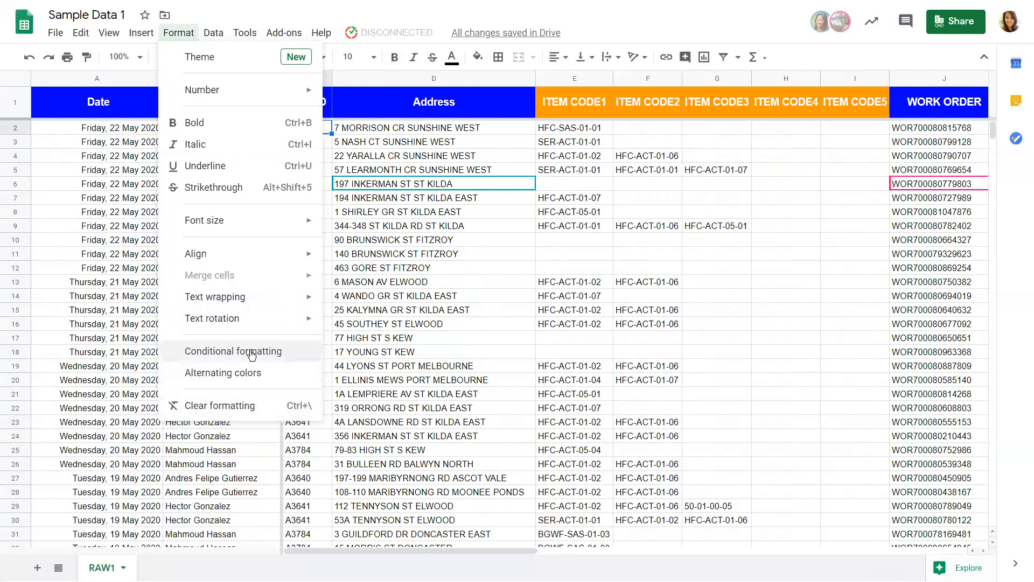
{"action": "left_click", "coordinate": [252, 351]}
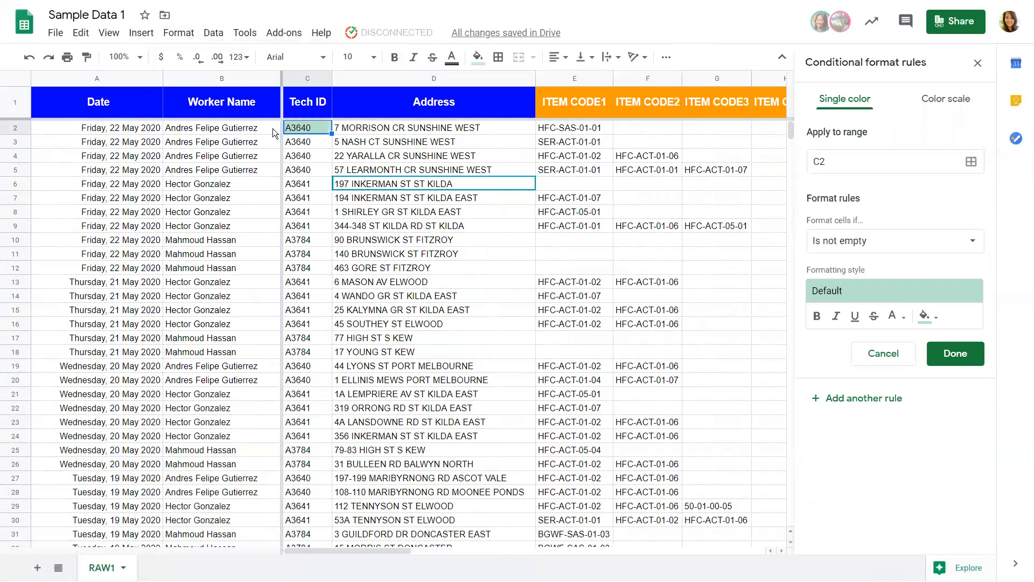
{"action": "left_click_drag", "start_coordinate": [394, 550], "coordinate": [561, 550]}
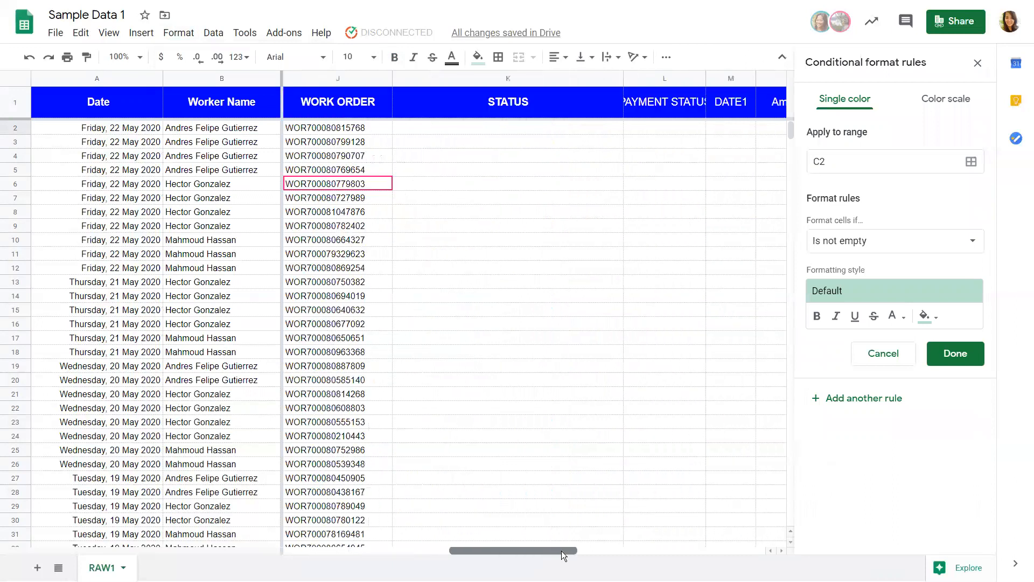
{"action": "left_click", "coordinate": [526, 136]}
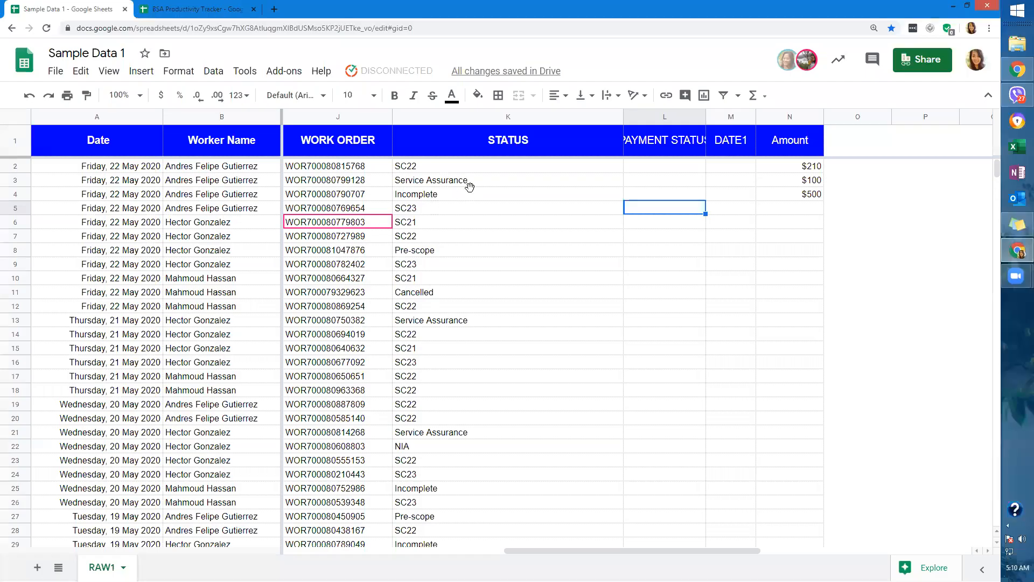
Review the worksheet's columns from Date and Tech ID across to WORK ORDER, STATUS and PAYMENT STATUS.
{"action": "key", "text": "Up"}
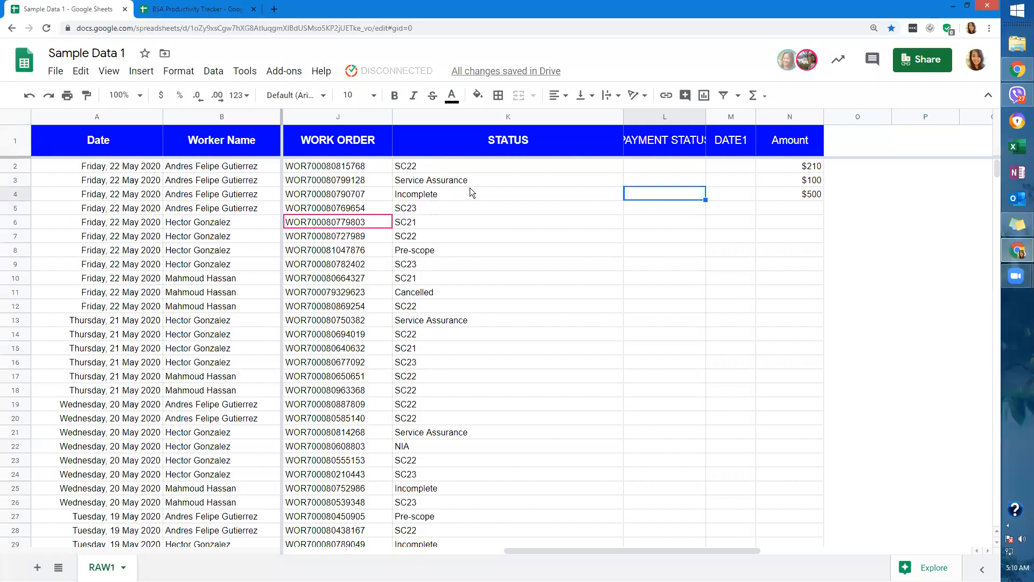
{"action": "left_click", "coordinate": [498, 165]}
{"action": "scroll", "coordinate": [510, 288], "scroll_direction": "down", "scroll_amount": 3}
{"action": "scroll", "coordinate": [511, 293], "scroll_direction": "up", "scroll_amount": 3}
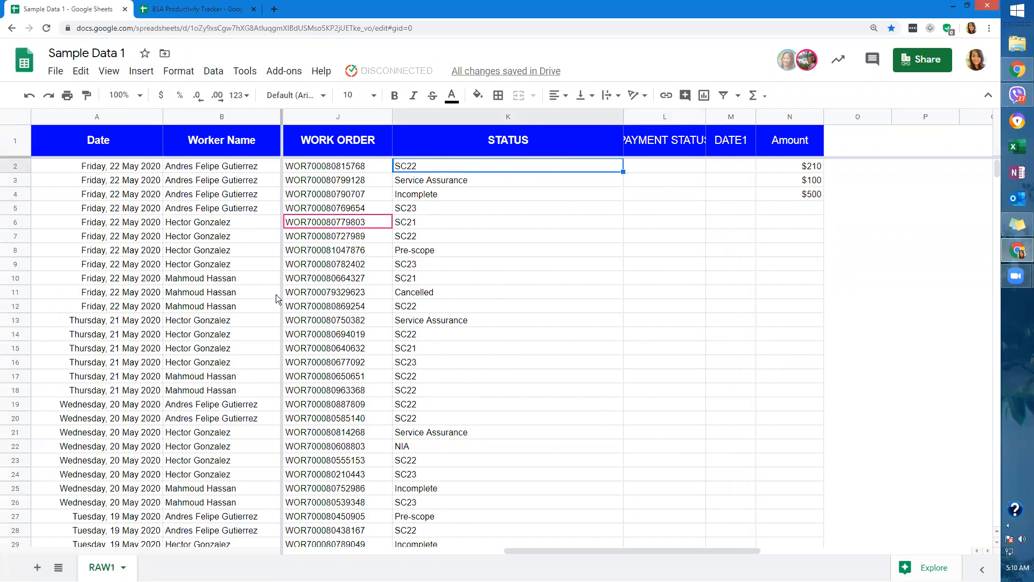
{"action": "left_click", "coordinate": [112, 168]}
{"action": "key", "text": "Right"}
{"action": "key", "text": "Right"}
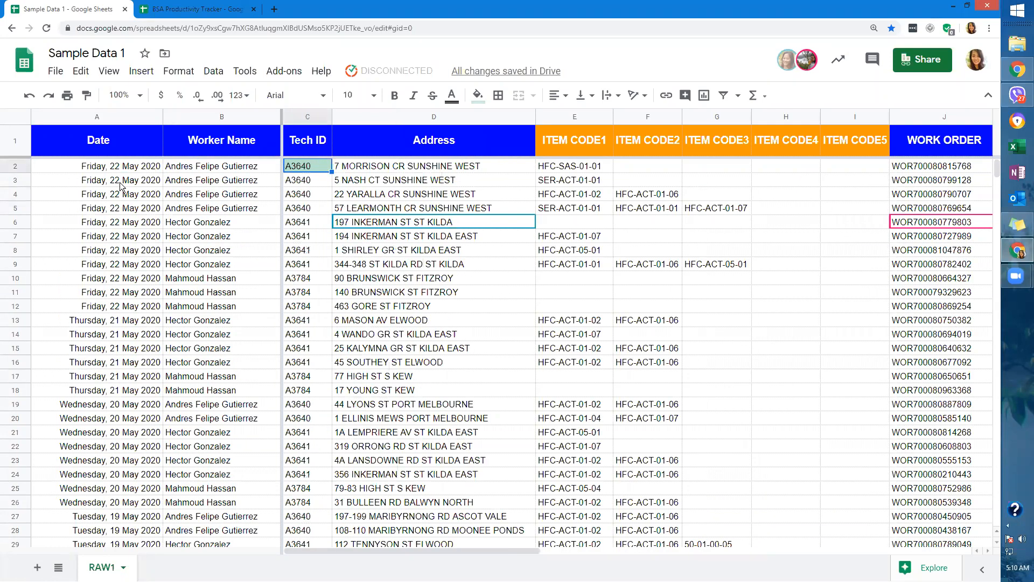
{"action": "left_click", "coordinate": [375, 183]}
{"action": "key", "text": "Right"}
{"action": "key", "text": "Right"}
{"action": "key", "text": "Right"}
{"action": "key", "text": "Right"}
{"action": "key", "text": "Right"}
{"action": "key", "text": "Right"}
{"action": "key", "text": "Right"}
{"action": "key", "text": "Right"}
{"action": "key", "text": "Right"}
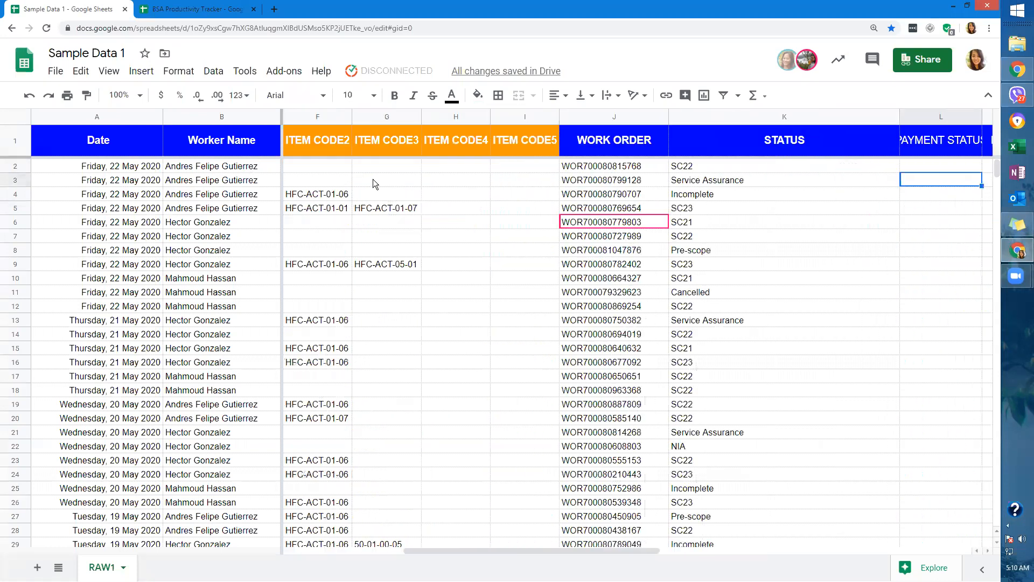
Examine the different status values listed in the STATUS column from the first to the last data row.
{"action": "left_click", "coordinate": [634, 174]}
{"action": "scroll", "coordinate": [664, 397], "scroll_direction": "down", "scroll_amount": 5}
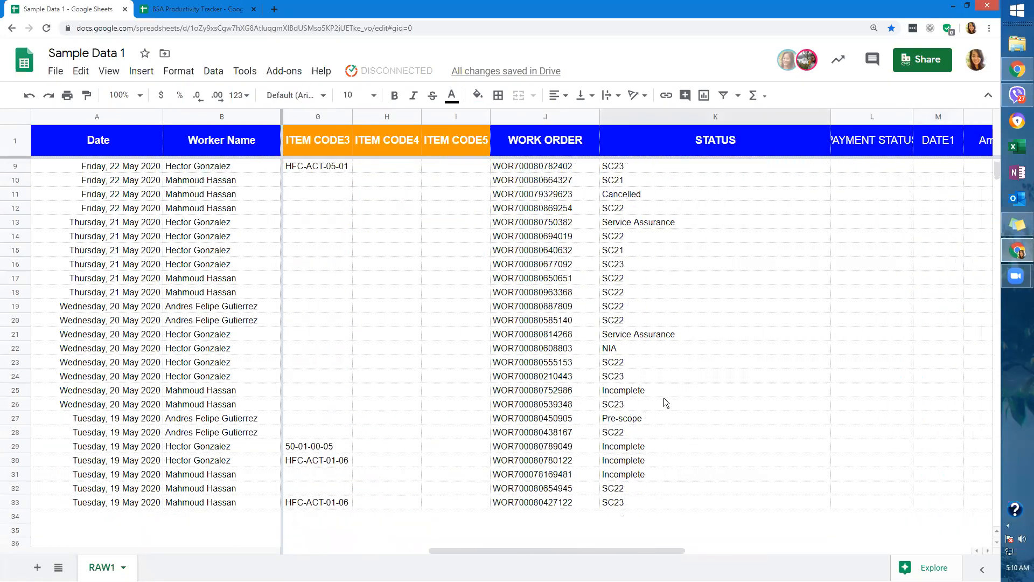
{"action": "left_click", "coordinate": [674, 401]}
{"action": "scroll", "coordinate": [674, 401], "scroll_direction": "up", "scroll_amount": 5}
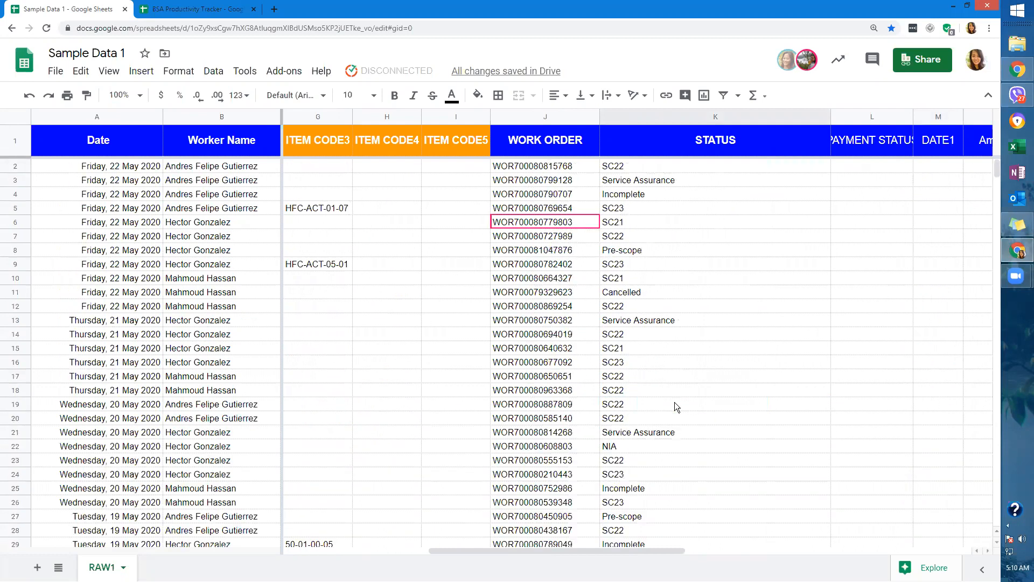
{"action": "left_click", "coordinate": [663, 170]}
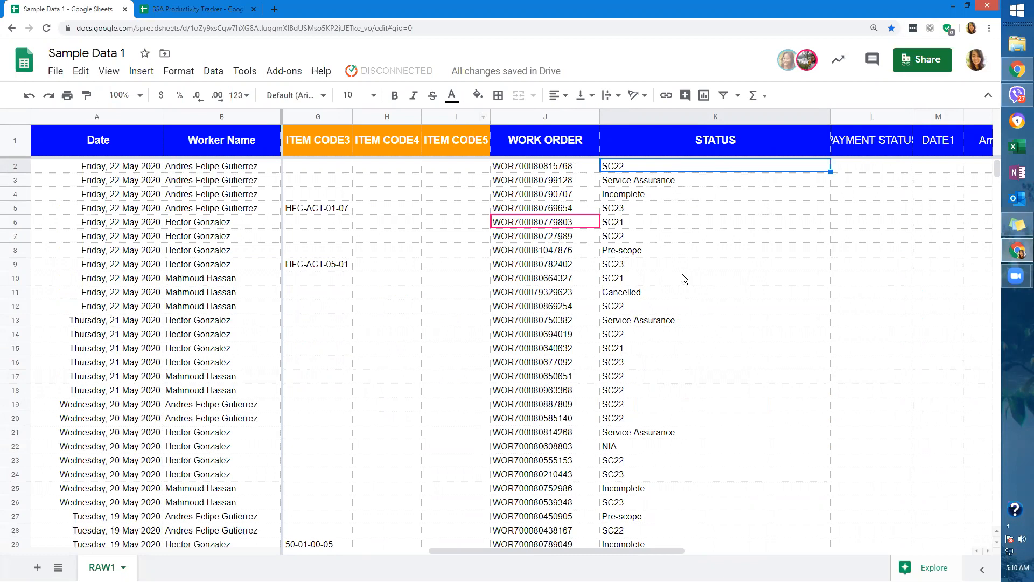
{"action": "scroll", "coordinate": [681, 273], "scroll_direction": "down", "scroll_amount": 3}
{"action": "scroll", "coordinate": [695, 320], "scroll_direction": "down", "scroll_amount": 1}
{"action": "left_click", "coordinate": [674, 339]}
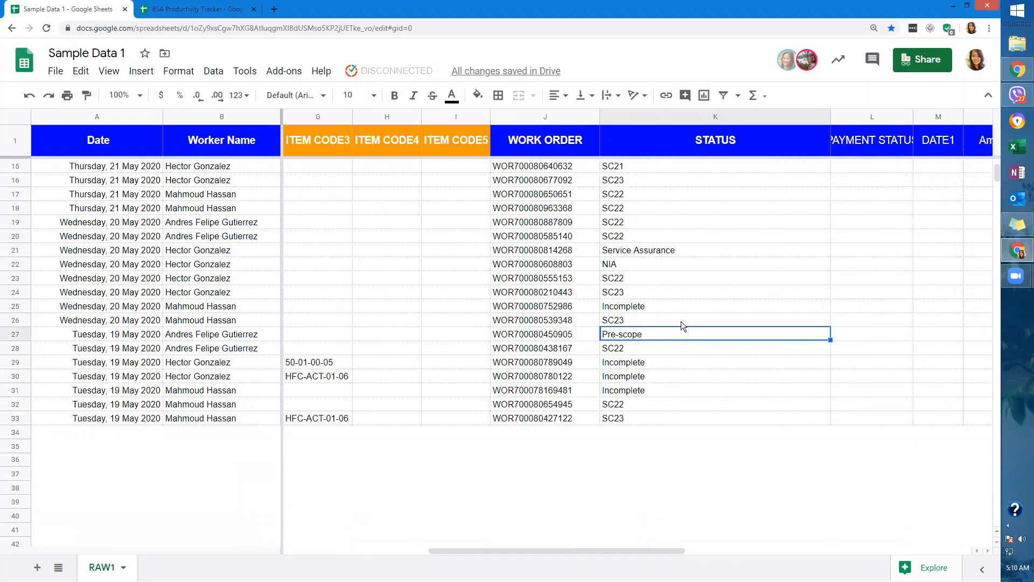
{"action": "left_click", "coordinate": [681, 318]}
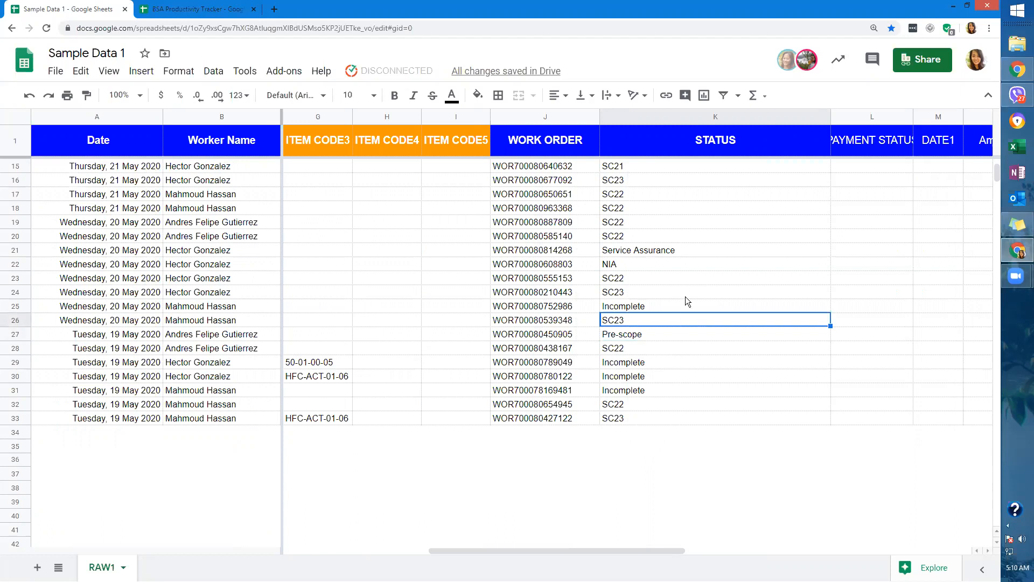
{"action": "left_click", "coordinate": [672, 265]}
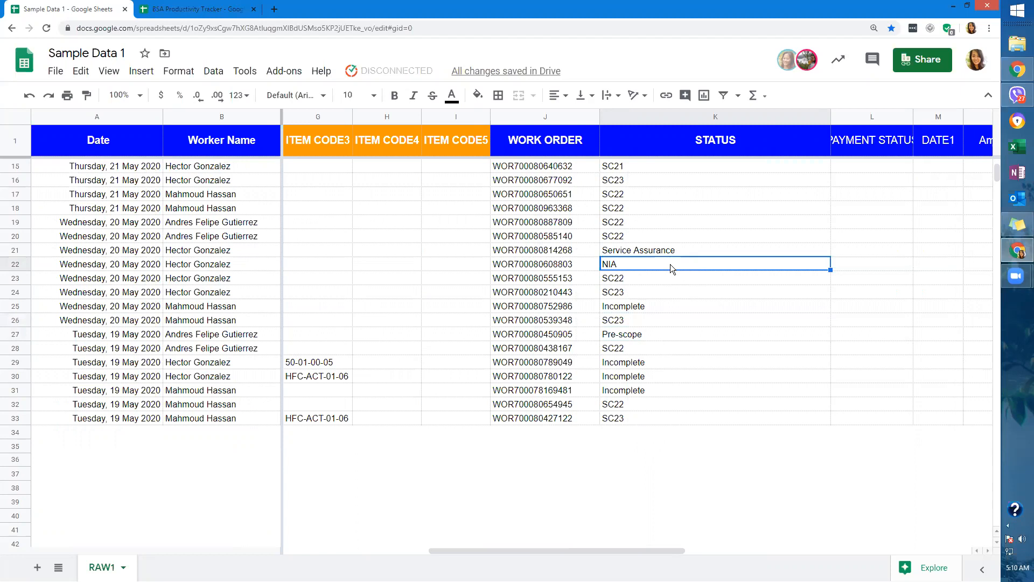
{"action": "scroll", "coordinate": [670, 264], "scroll_direction": "up", "scroll_amount": 5}
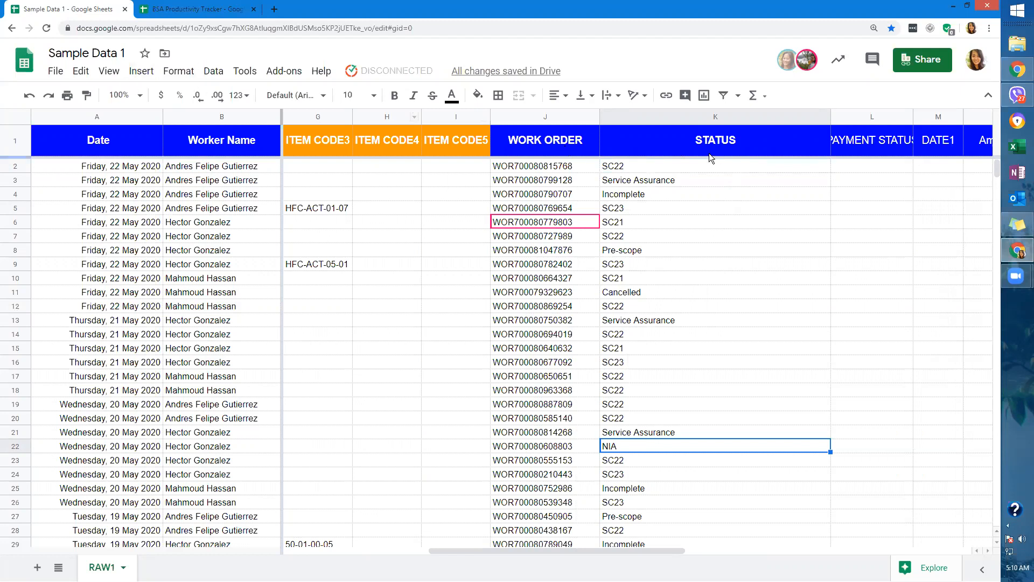
Open the conditional format rules for cell K22 in the STATUS column.
{"action": "left_click", "coordinate": [179, 71]}
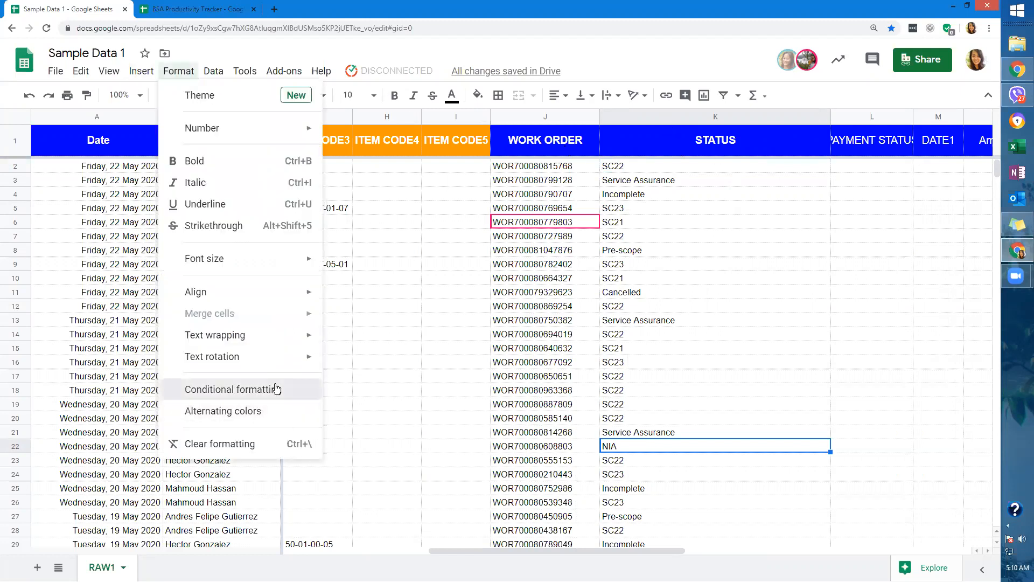
{"action": "left_click", "coordinate": [301, 389]}
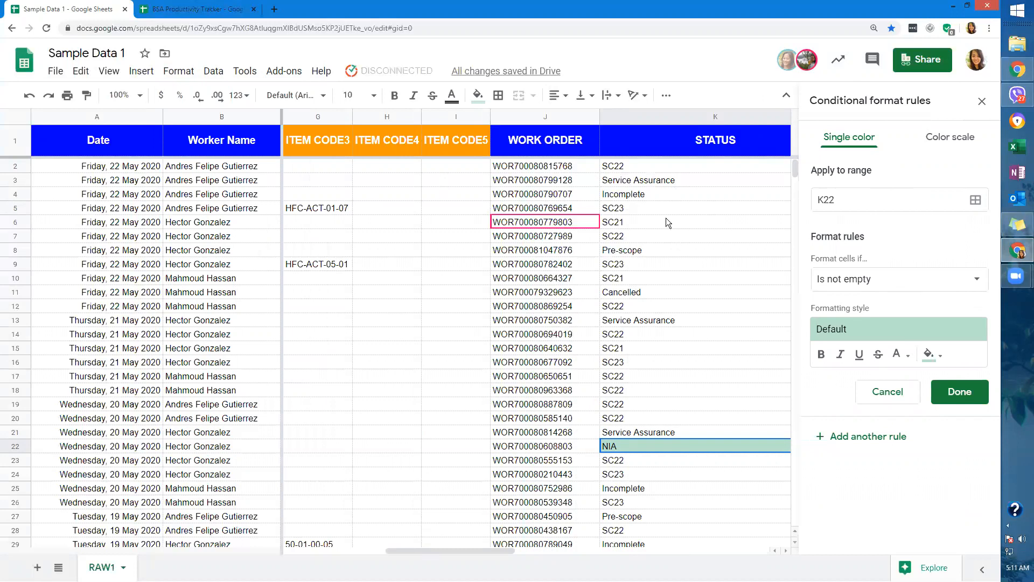
{"action": "left_click_drag", "start_coordinate": [453, 549], "coordinate": [523, 555]}
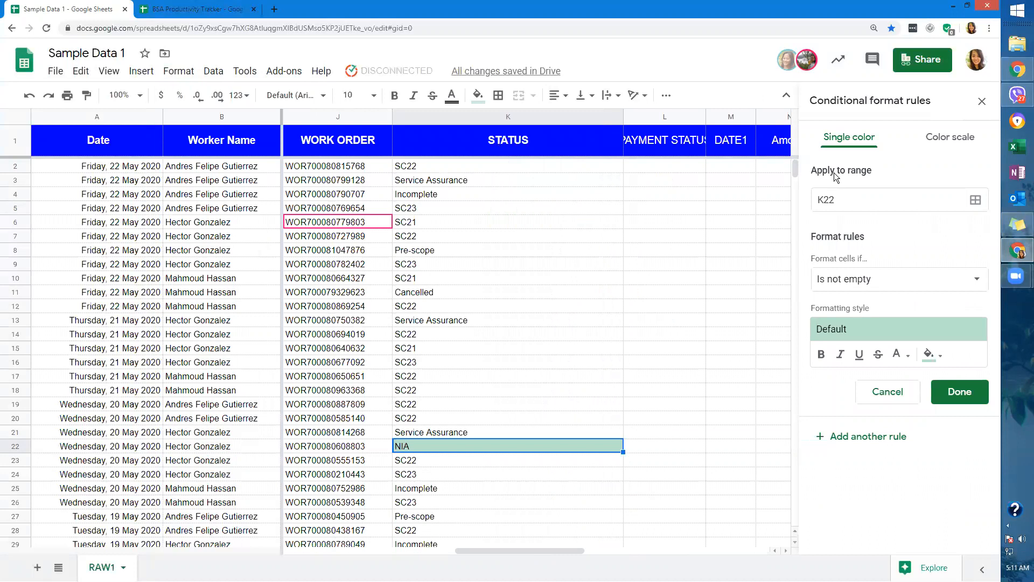
Compare the Color scale and Single color rule options and inspect the rule's data range selection without changing it.
{"action": "left_click", "coordinate": [950, 138]}
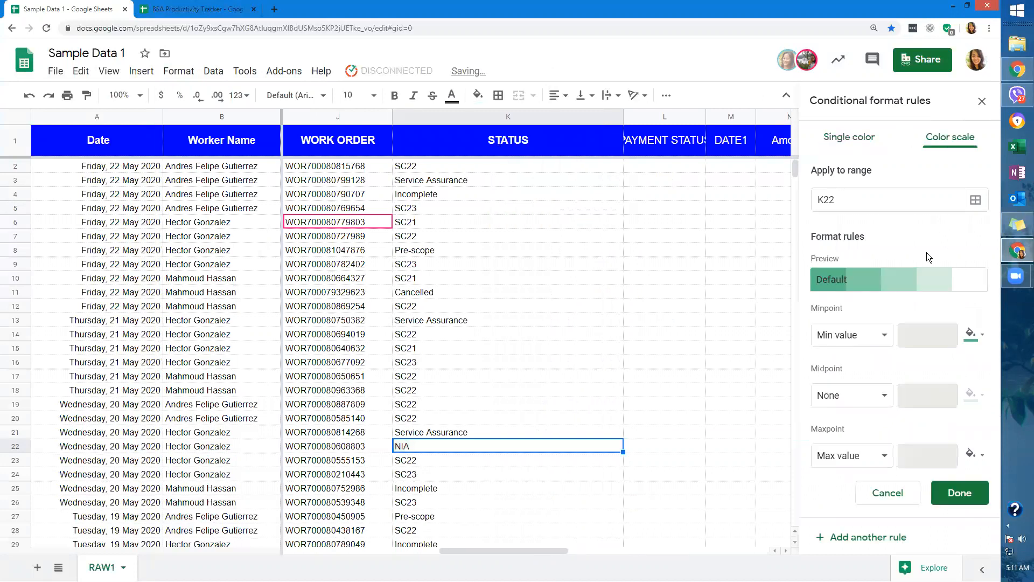
{"action": "left_click", "coordinate": [837, 141]}
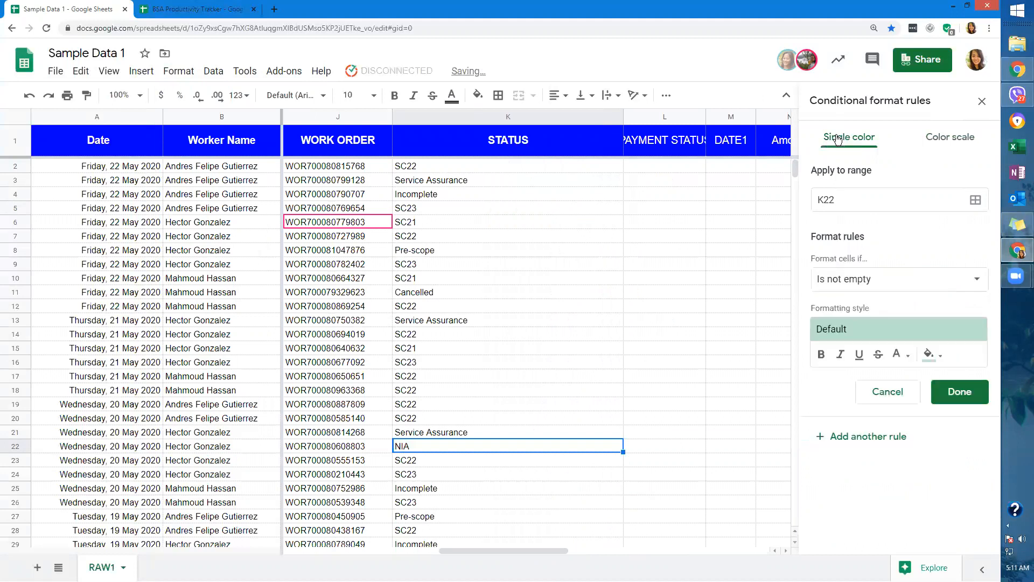
{"action": "left_click", "coordinate": [934, 141]}
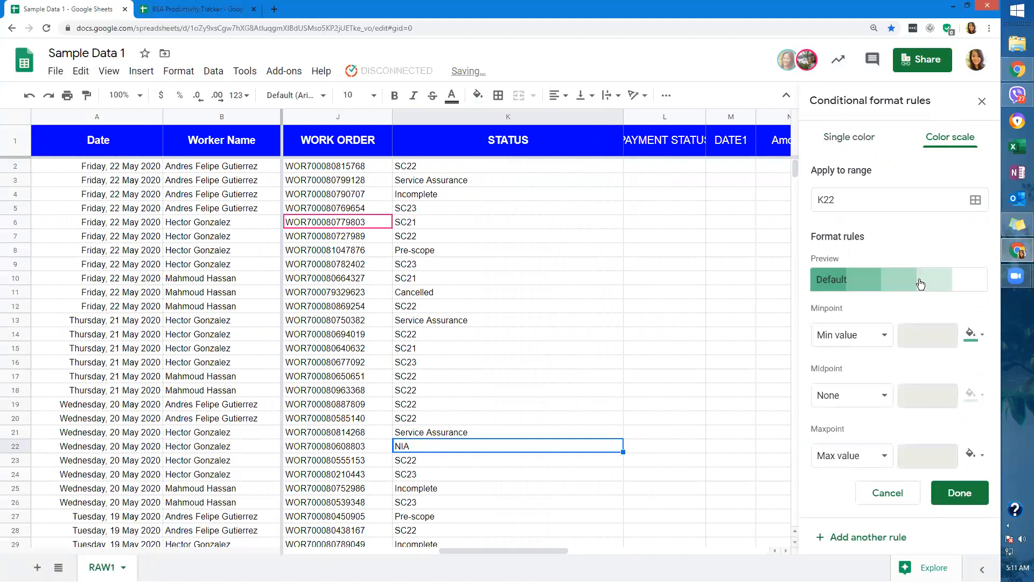
{"action": "left_click", "coordinate": [976, 201]}
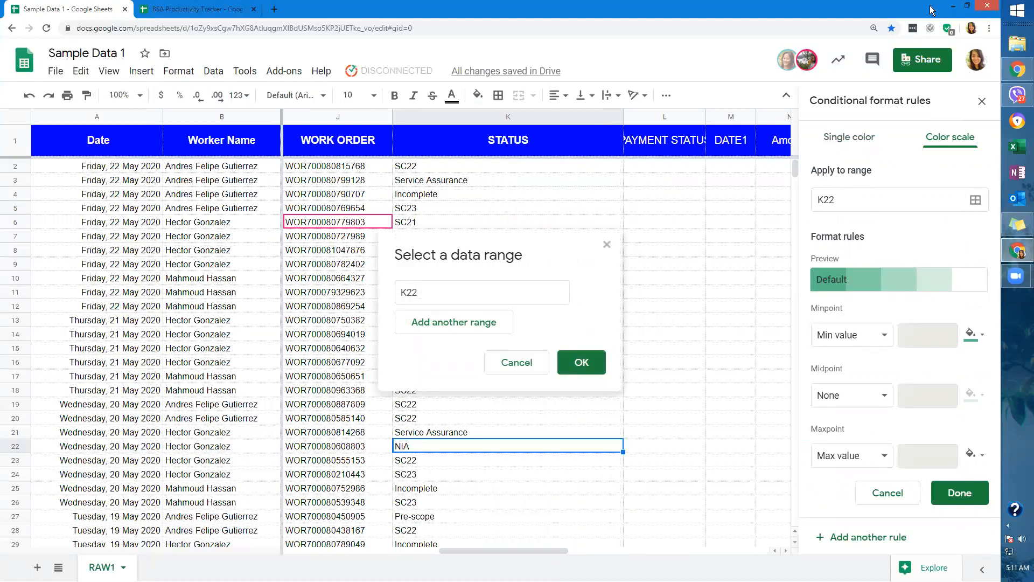
{"action": "left_click", "coordinate": [700, 278]}
{"action": "left_click", "coordinate": [857, 143]}
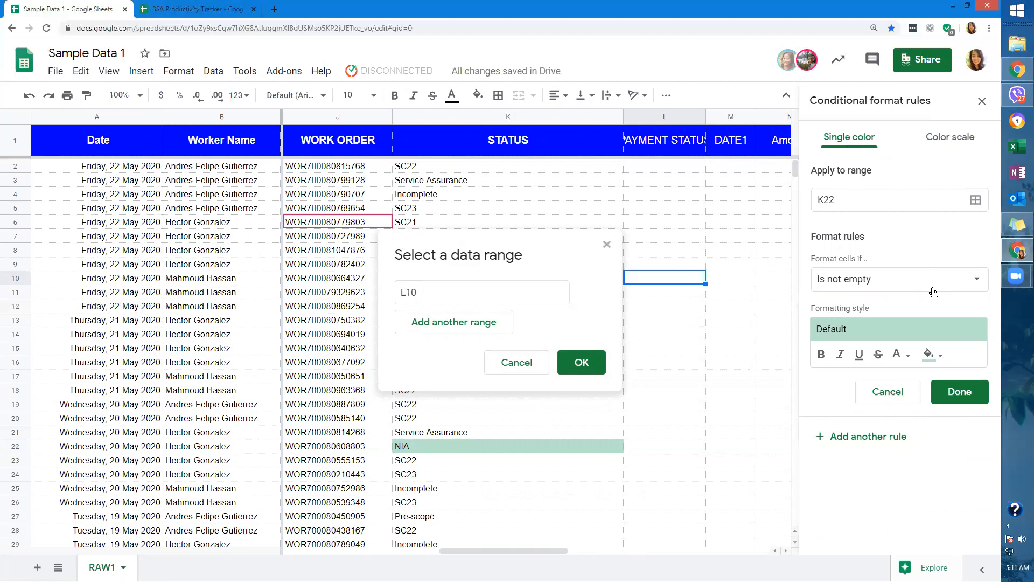
{"action": "left_click", "coordinate": [606, 244]}
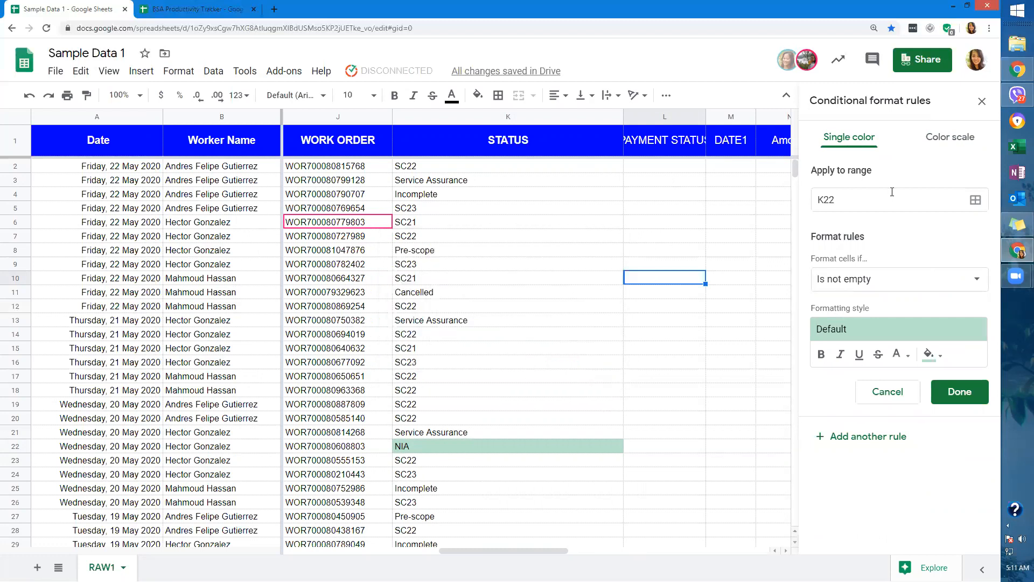
Change the conditional format rule's range to K2:K so it covers the STATUS column below the header.
{"action": "left_click", "coordinate": [975, 200]}
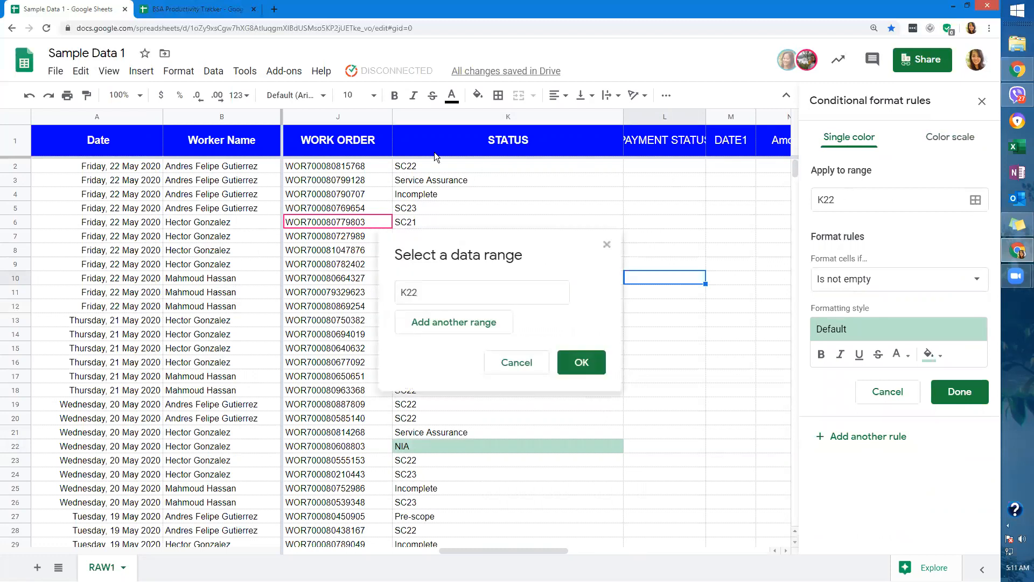
{"action": "left_click", "coordinate": [470, 117]}
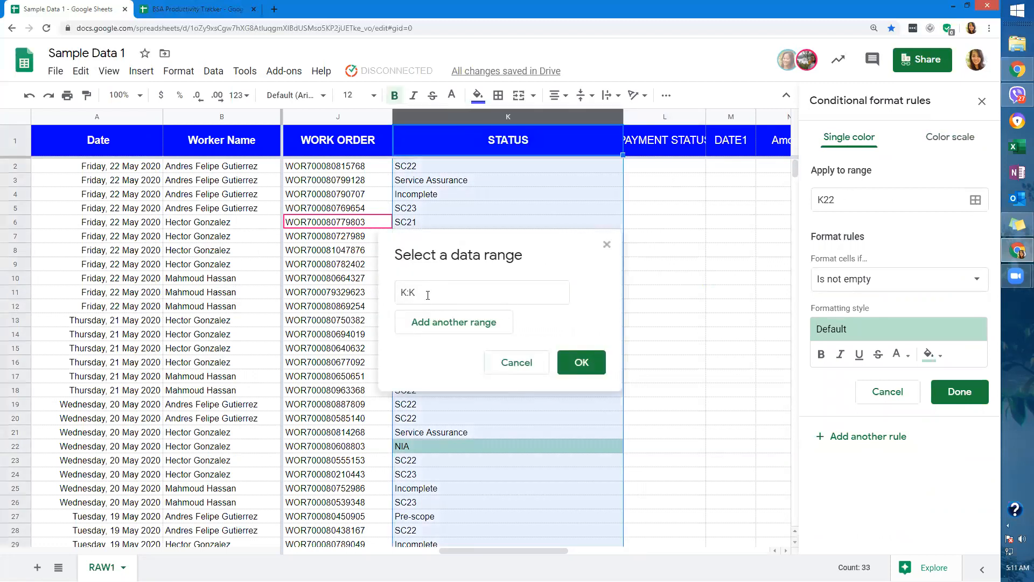
{"action": "left_click", "coordinate": [407, 294]}
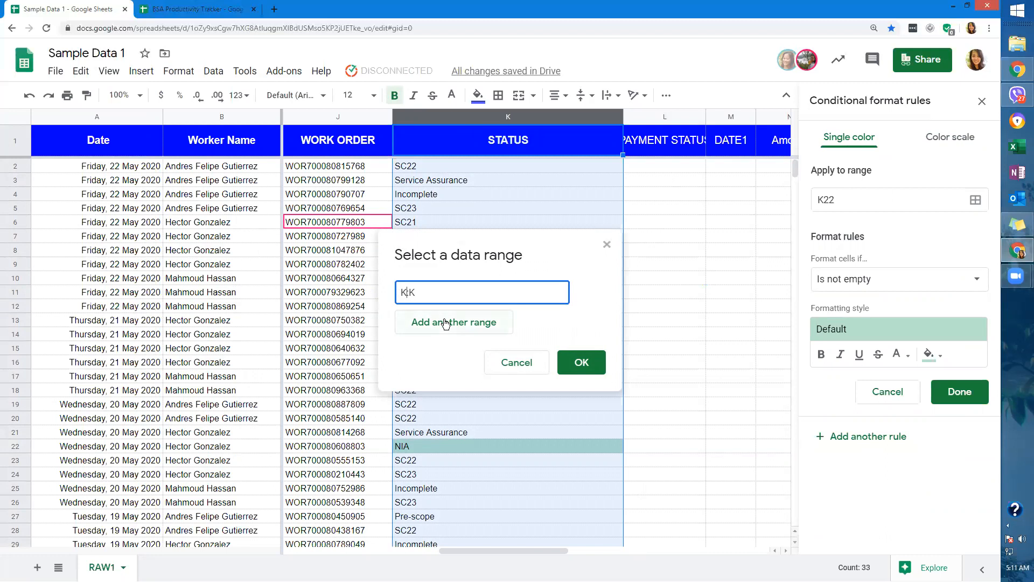
{"action": "type", "text": "2:"}
{"action": "left_click", "coordinate": [587, 361]}
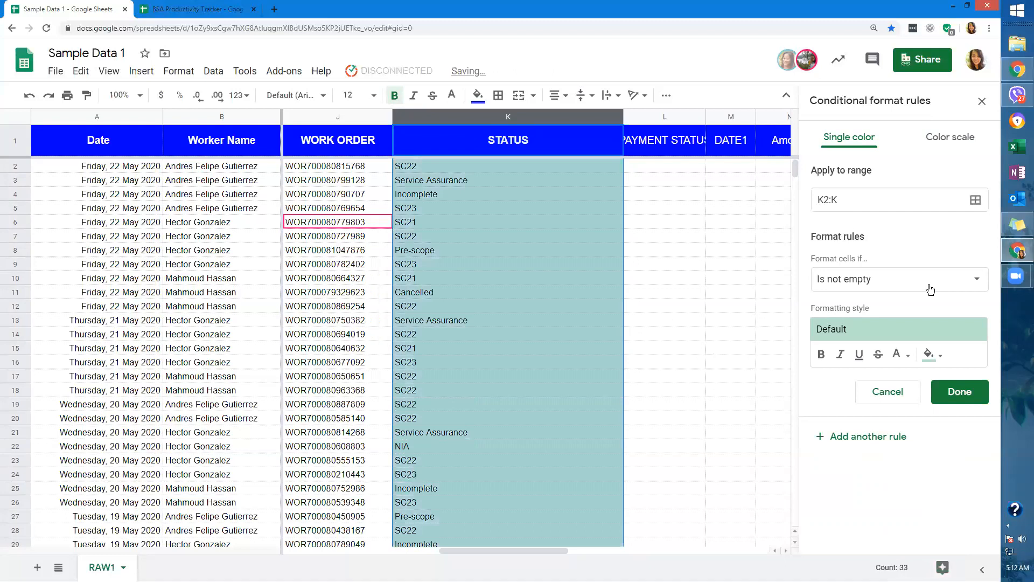
Set the rule's condition to Text contains "sc".
{"action": "left_click", "coordinate": [882, 286]}
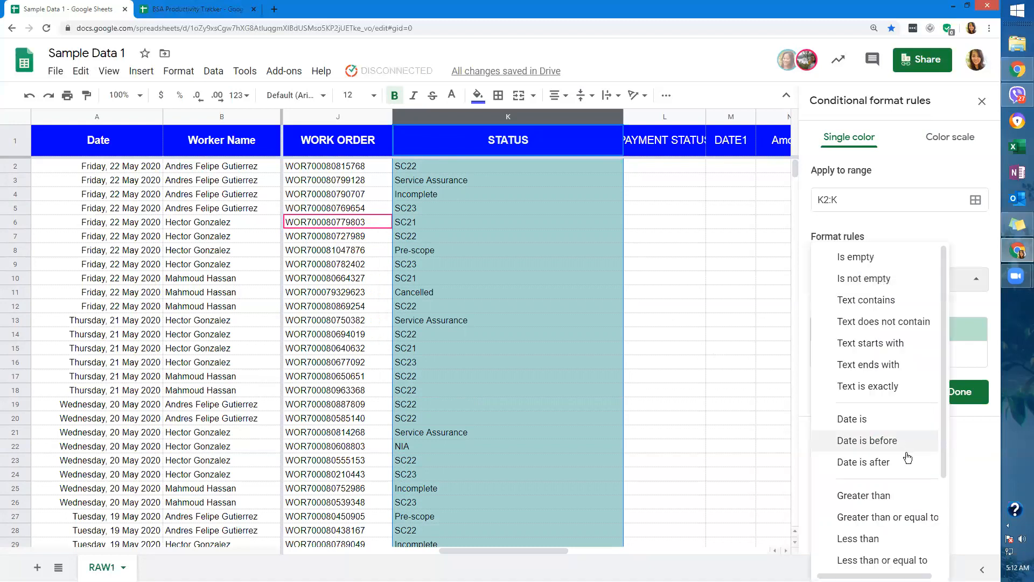
{"action": "scroll", "coordinate": [896, 545], "scroll_direction": "down", "scroll_amount": 1}
{"action": "scroll", "coordinate": [895, 544], "scroll_direction": "down", "scroll_amount": 3}
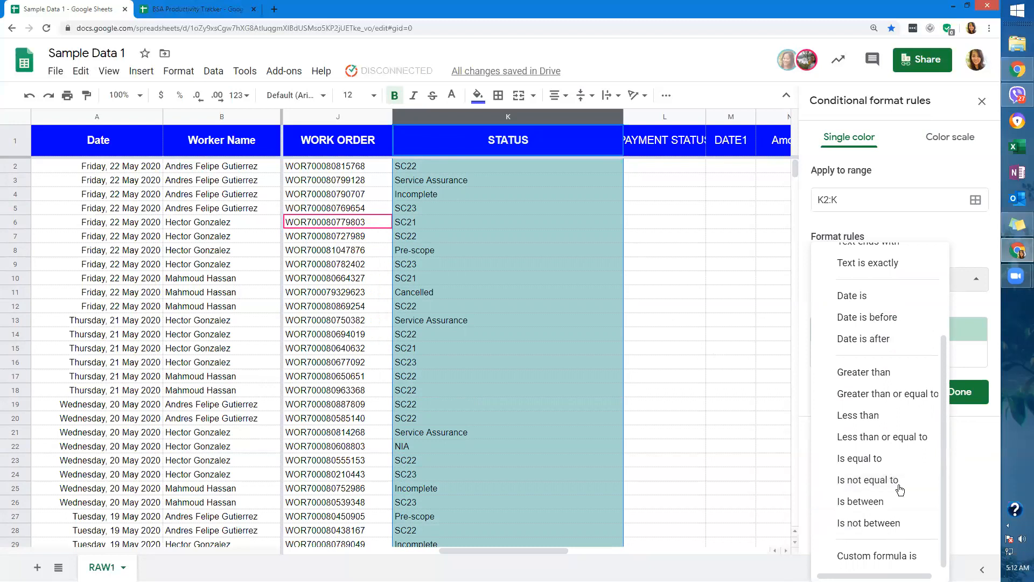
{"action": "scroll", "coordinate": [883, 430], "scroll_direction": "up", "scroll_amount": 4}
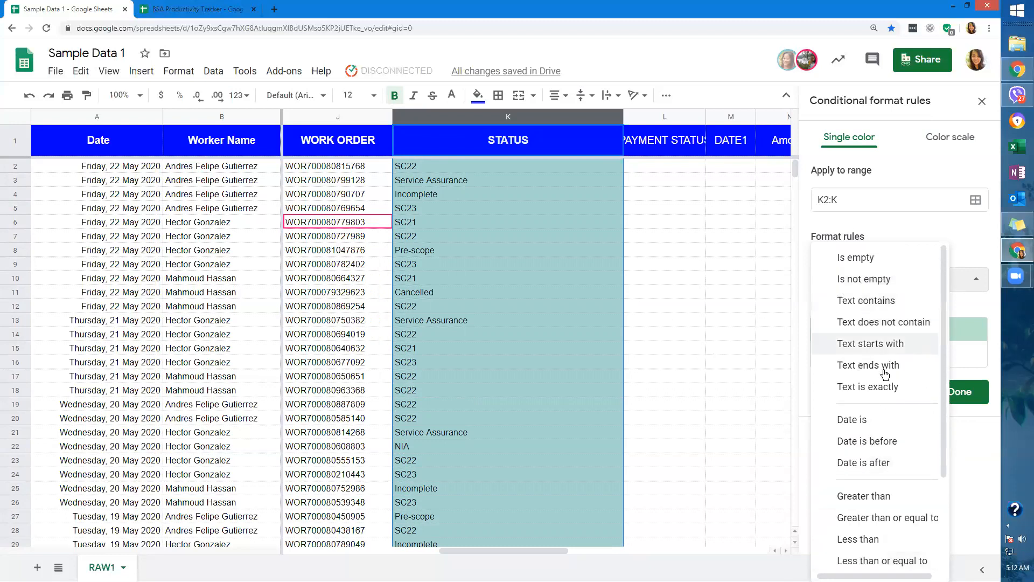
{"action": "left_click", "coordinate": [903, 303]}
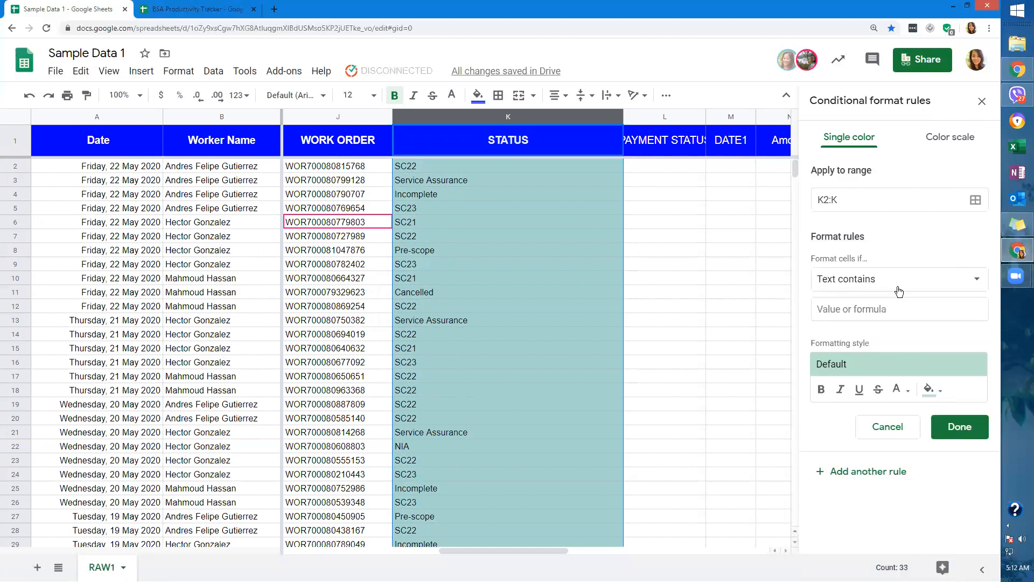
{"action": "left_click", "coordinate": [884, 308]}
{"action": "type", "text": "sc"}
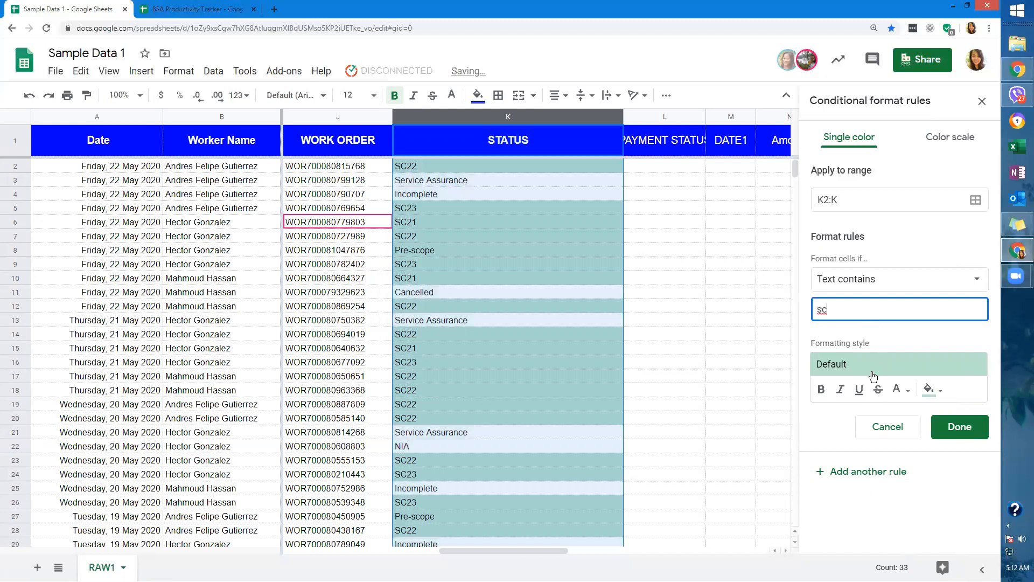
Try bright green text for the matching cells, and set the rule's text colour to black instead.
{"action": "left_click", "coordinate": [938, 395]}
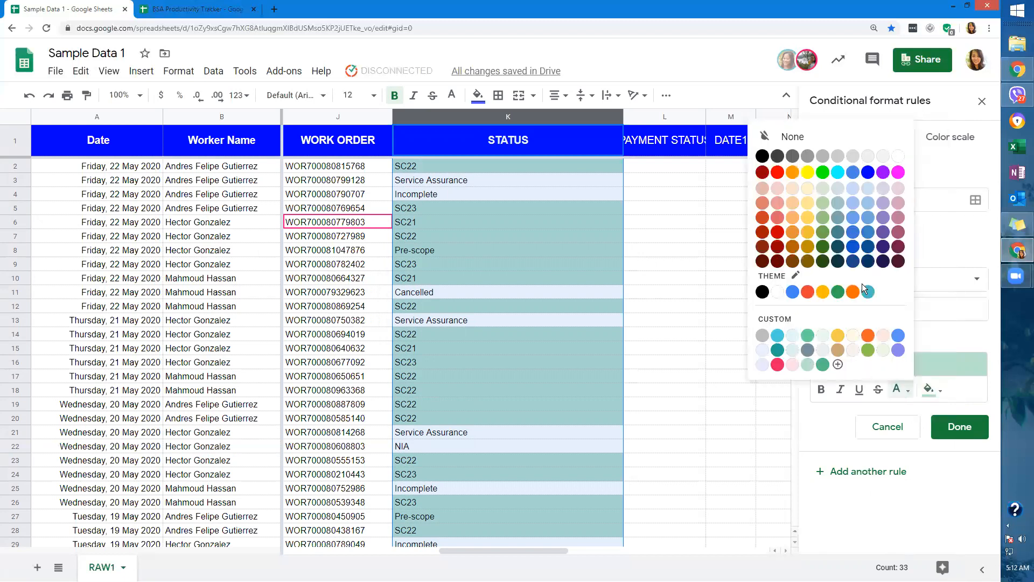
{"action": "left_click", "coordinate": [823, 172]}
{"action": "left_click", "coordinate": [929, 393]}
{"action": "left_click", "coordinate": [901, 397]}
{"action": "left_click", "coordinate": [901, 398]}
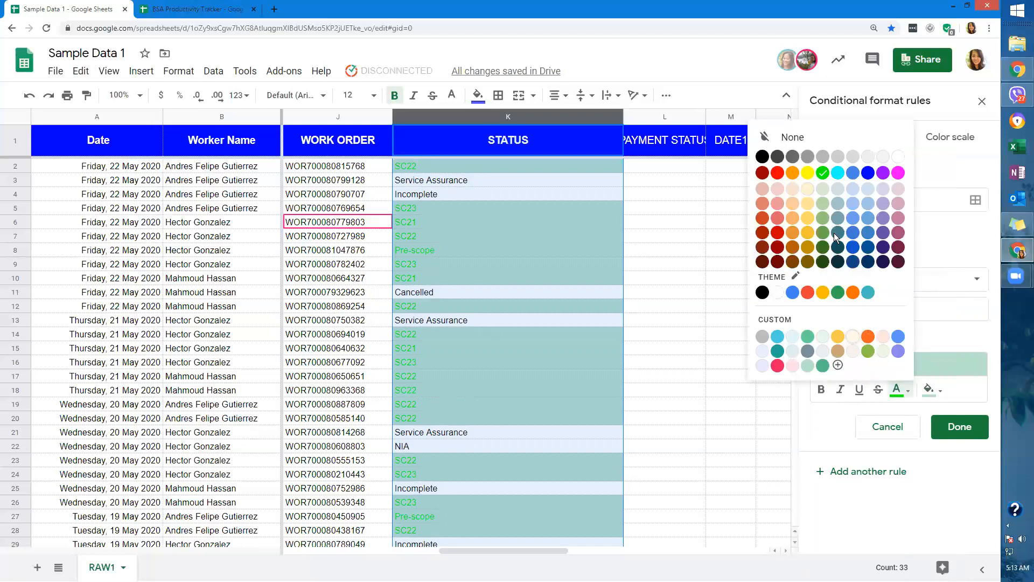
{"action": "left_click", "coordinate": [762, 156]}
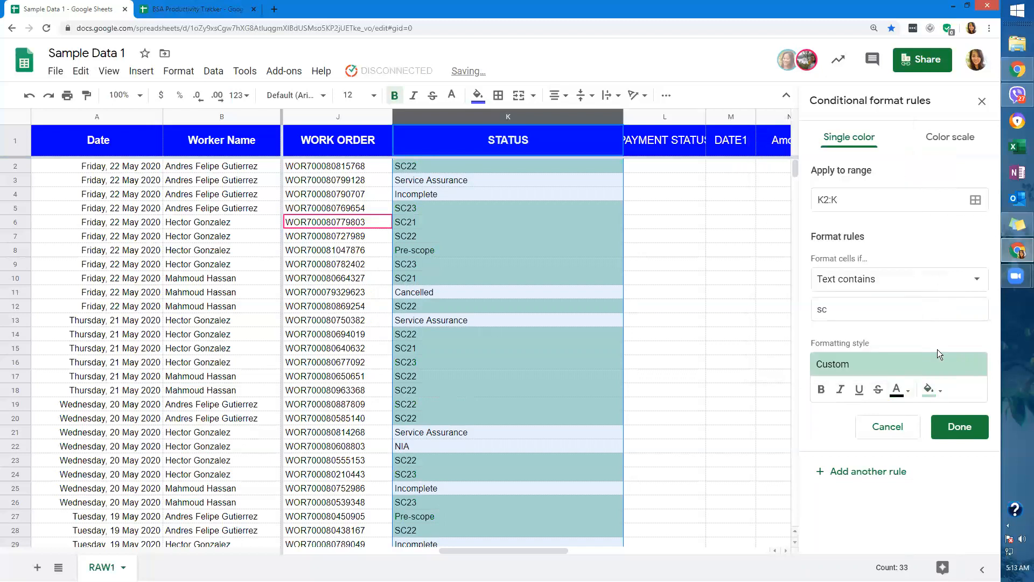
Give the "sc" rule a bright green fill, save it, and check the STATUS column's rows.
{"action": "left_click", "coordinate": [937, 388]}
{"action": "left_click", "coordinate": [854, 173]}
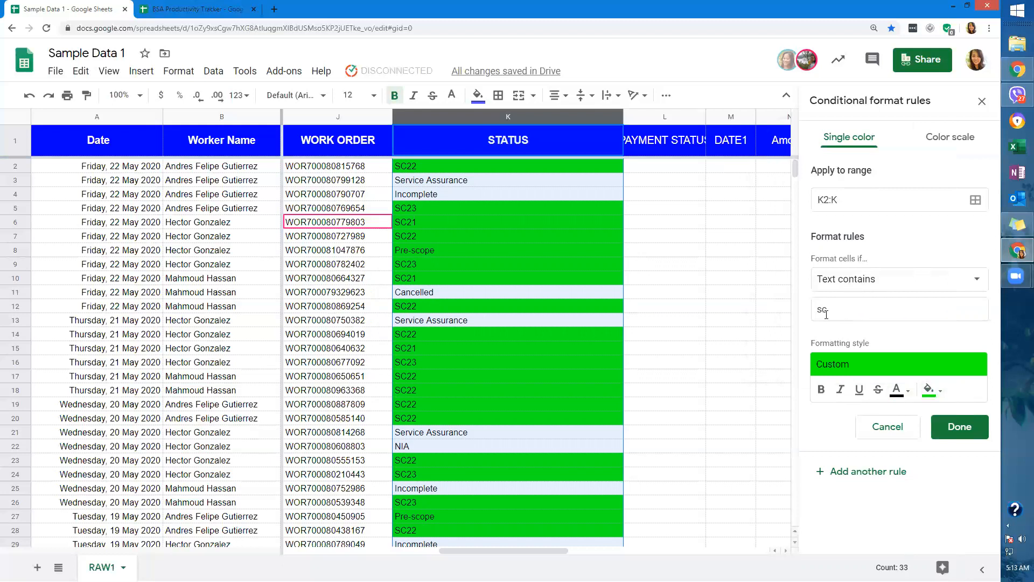
{"action": "left_click", "coordinate": [943, 437]}
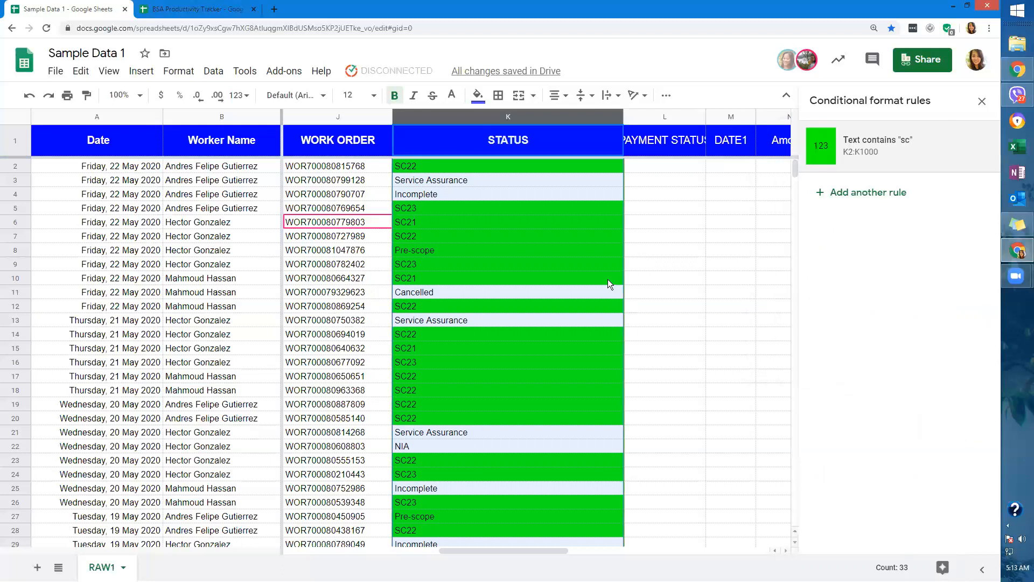
{"action": "scroll", "coordinate": [607, 279], "scroll_direction": "down", "scroll_amount": 3}
{"action": "scroll", "coordinate": [603, 298], "scroll_direction": "up", "scroll_amount": 3}
Add another conditional format rule and try to clear its data range.
{"action": "left_click", "coordinate": [873, 201]}
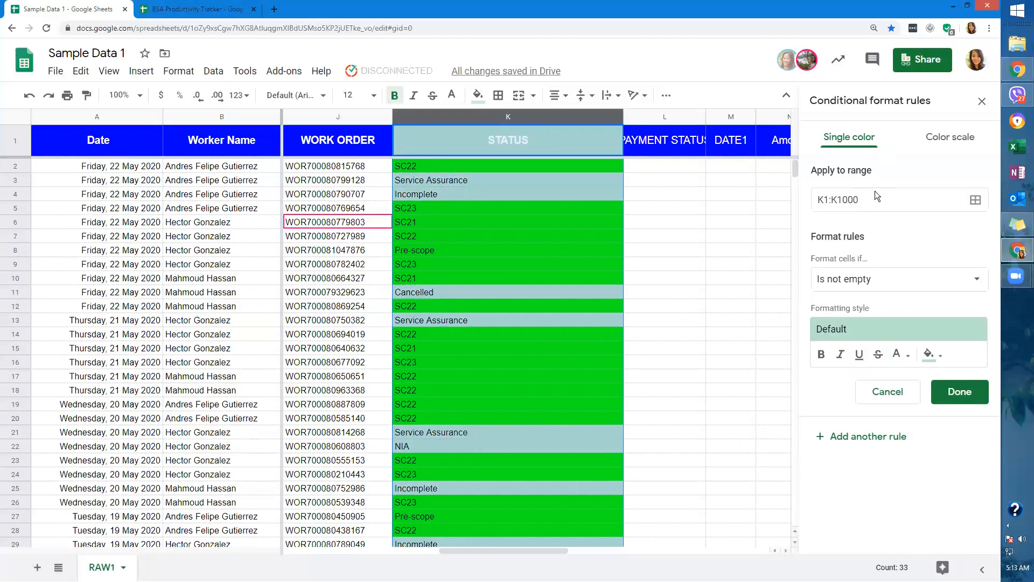
{"action": "left_click", "coordinate": [974, 201]}
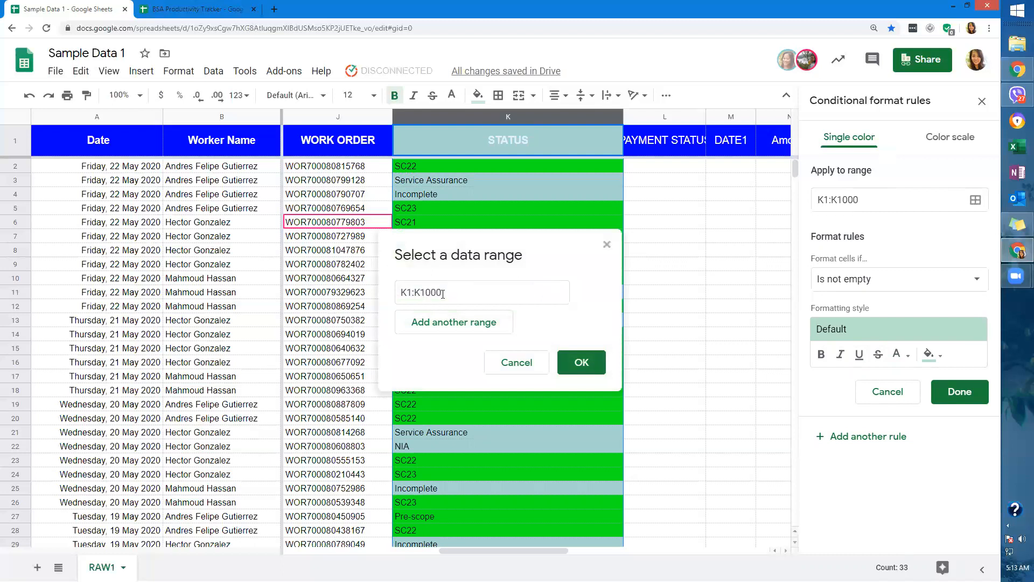
{"action": "left_click_drag", "start_coordinate": [438, 292], "coordinate": [392, 299]}
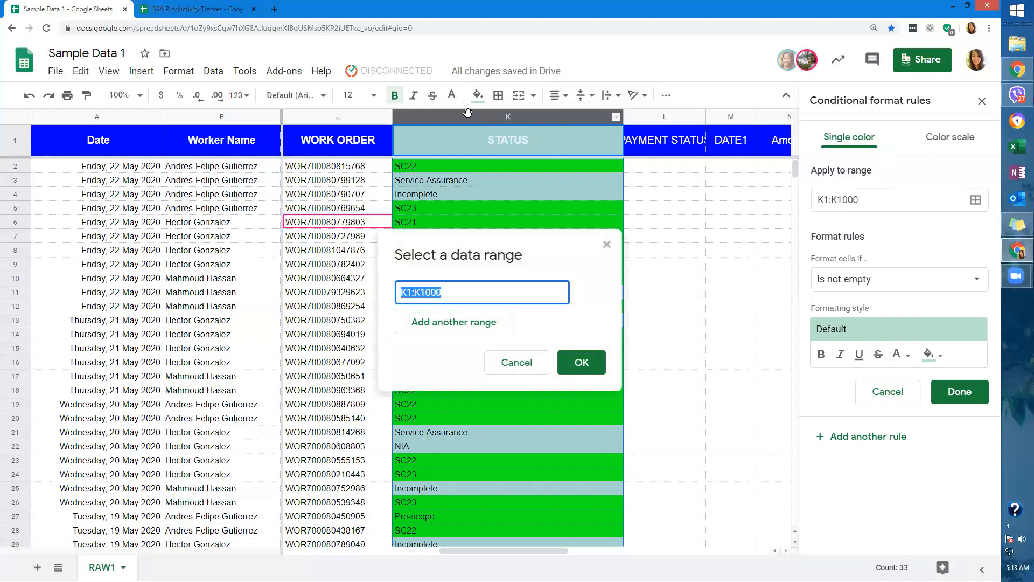
{"action": "key", "text": "BackSpace"}
{"action": "left_click", "coordinate": [456, 326]}
{"action": "left_click", "coordinate": [582, 328]}
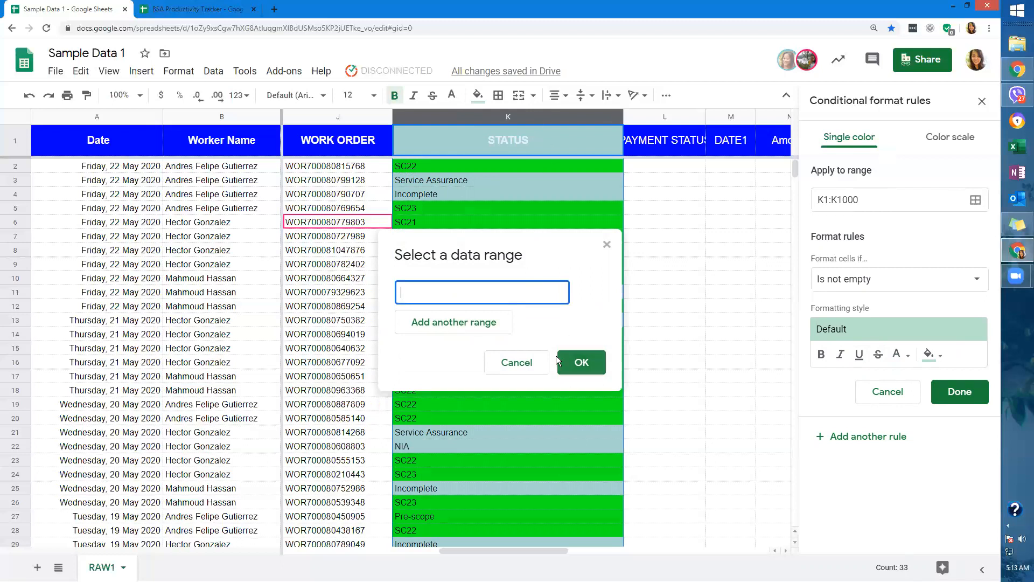
{"action": "left_click", "coordinate": [580, 361]}
{"action": "left_click", "coordinate": [676, 287]}
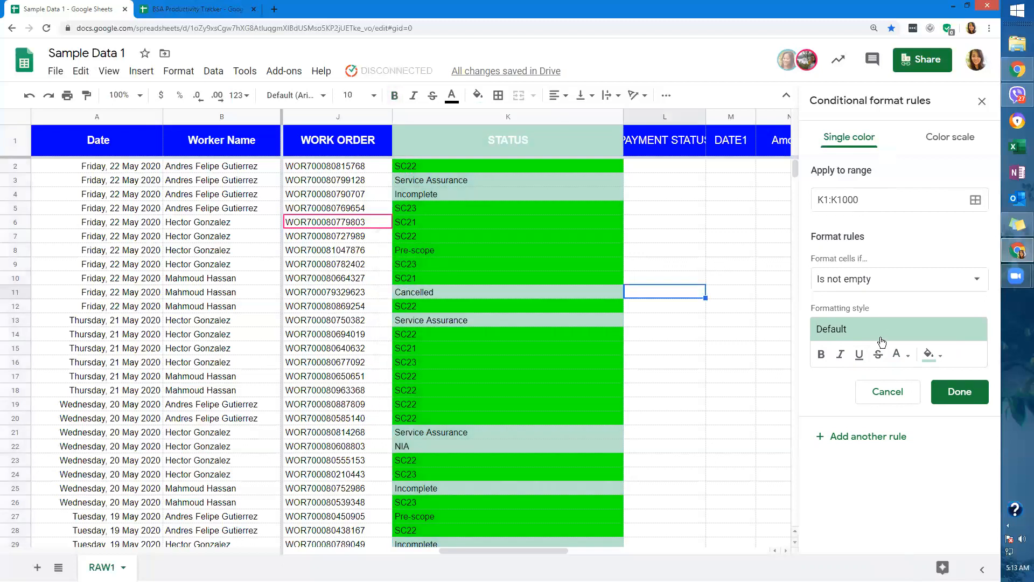
Replace the new rule's range with K1:K to cover the whole STATUS column.
{"action": "left_click", "coordinate": [953, 199]}
{"action": "key", "text": "BackSpace"}
{"action": "left_click", "coordinate": [505, 120]}
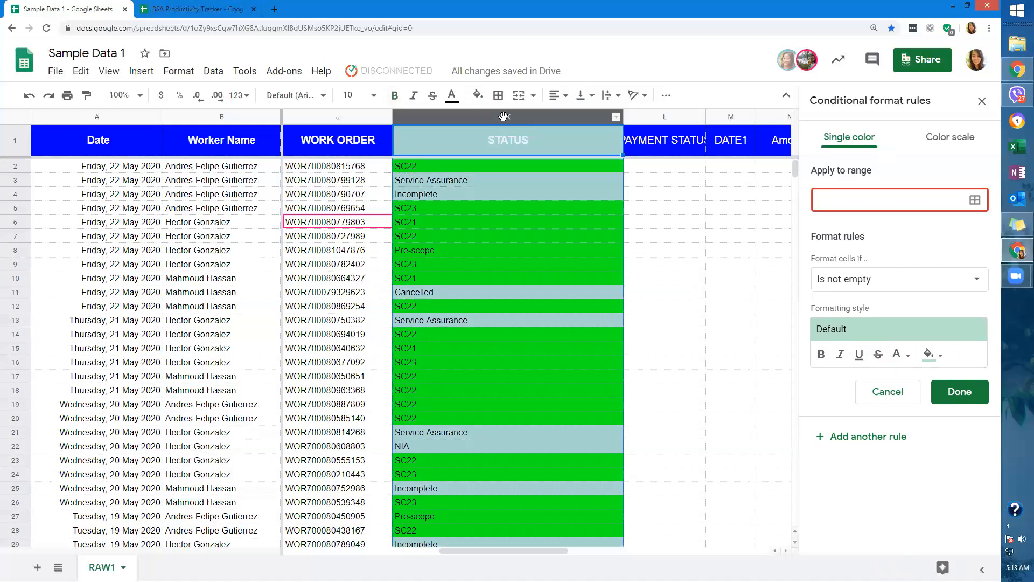
{"action": "left_click", "coordinate": [405, 293]}
{"action": "type", "text": "1:K"}
{"action": "key", "text": "Return"}
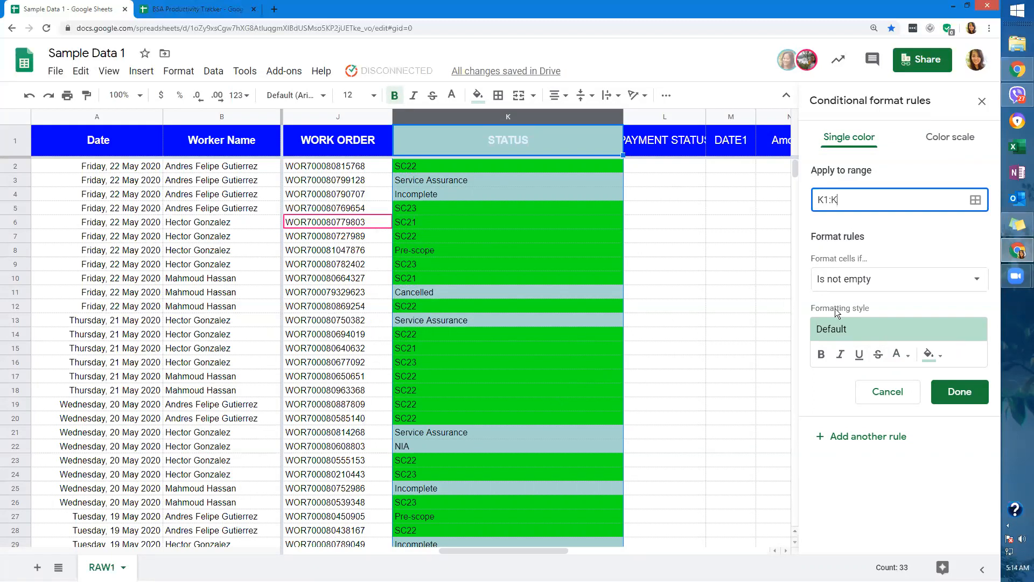
Set the new rule's condition to Text is exactly "Incomplete".
{"action": "left_click", "coordinate": [881, 286]}
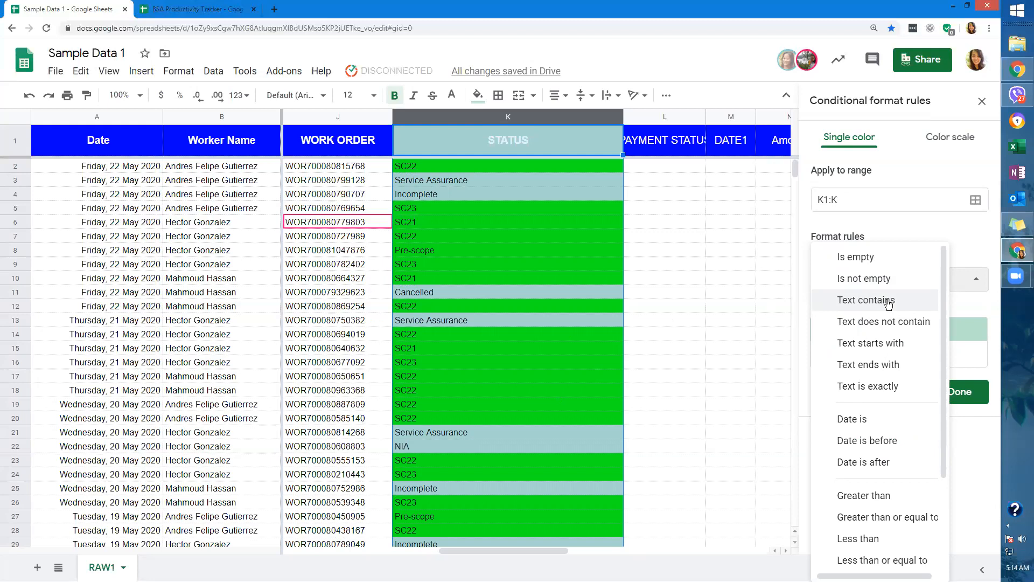
{"action": "left_click", "coordinate": [887, 302]}
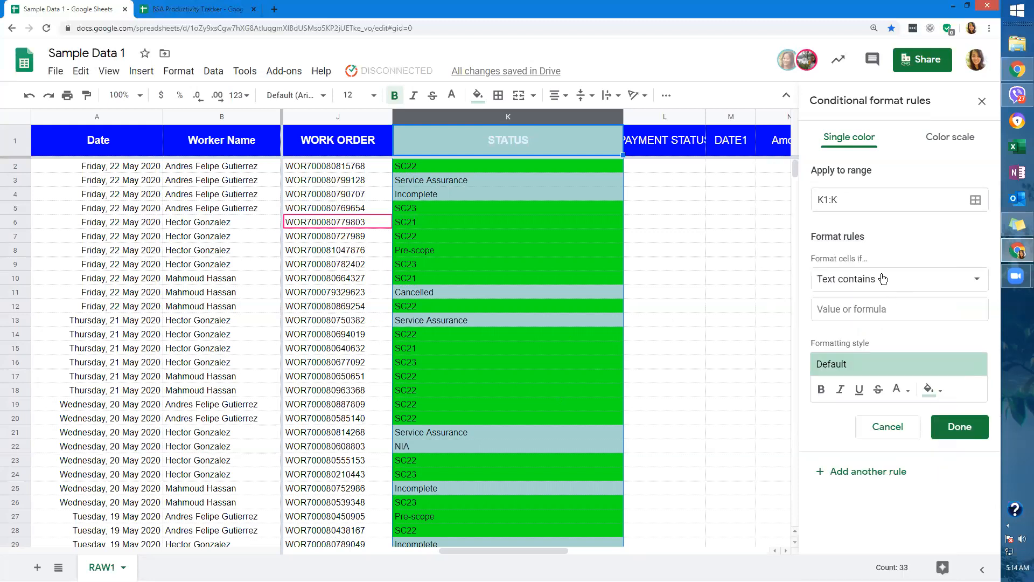
{"action": "left_click", "coordinate": [883, 279]}
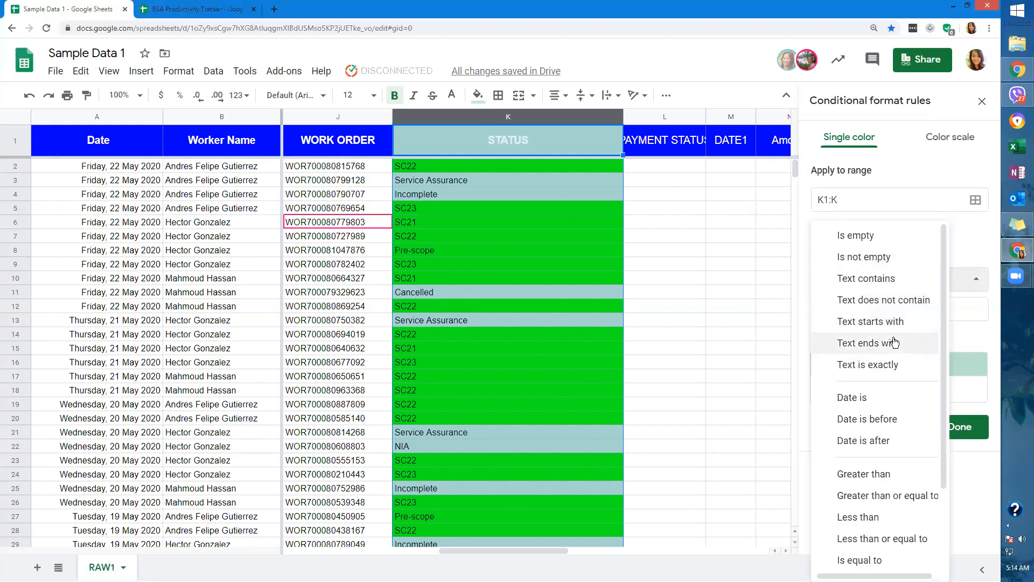
{"action": "left_click", "coordinate": [900, 366]}
{"action": "left_click", "coordinate": [905, 310]}
{"action": "type", "text": "Incomplete"}
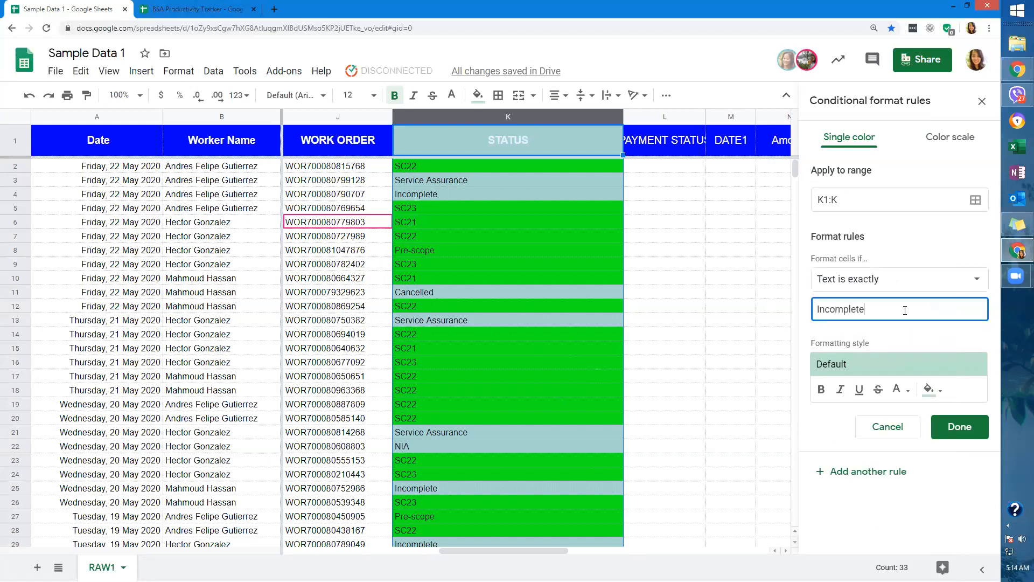
Give the "Incomplete" rule a red fill and save it.
{"action": "left_click", "coordinate": [930, 389]}
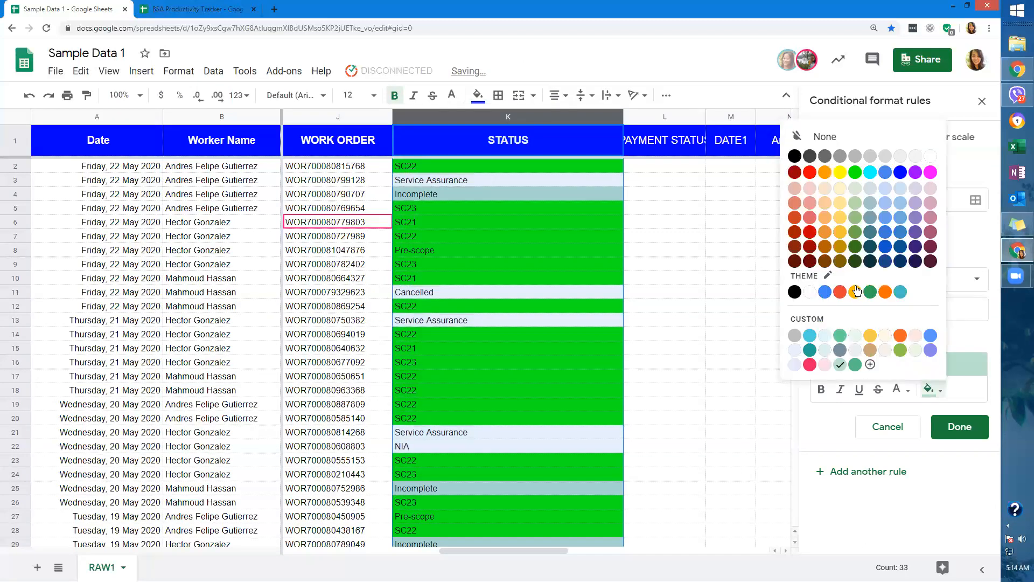
{"action": "left_click", "coordinate": [808, 172]}
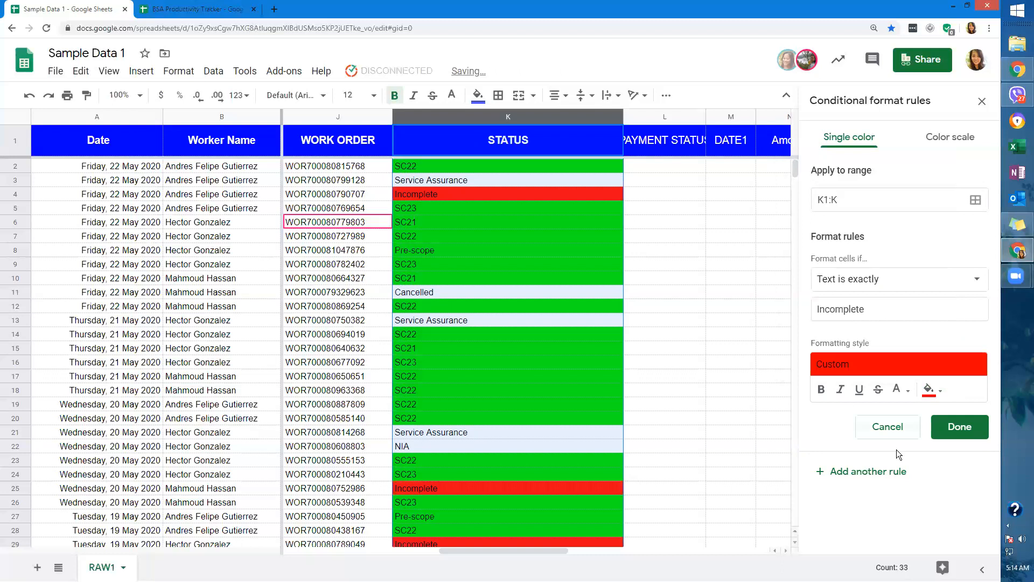
{"action": "left_click", "coordinate": [948, 428]}
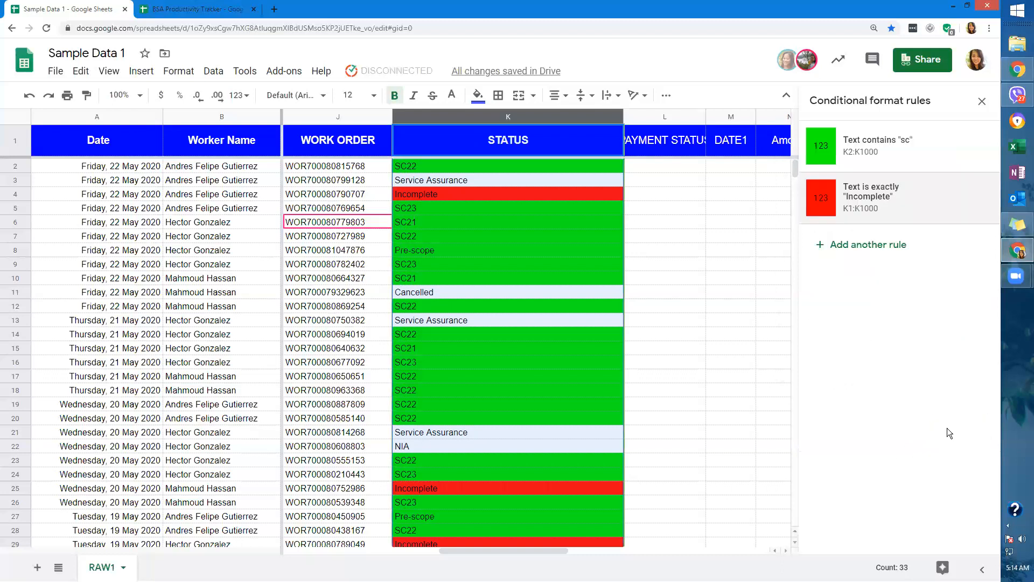
Replace the status in cell K4 with "Inc" to test the exact-match rule.
{"action": "left_click", "coordinate": [667, 240]}
{"action": "left_click", "coordinate": [554, 192]}
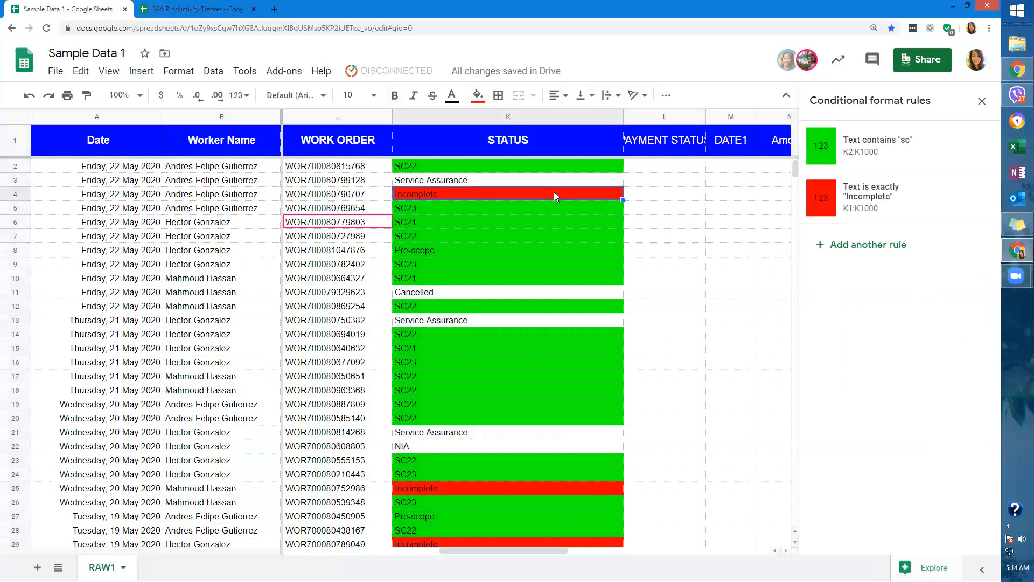
{"action": "type", "text": "Inc"}
{"action": "key", "text": "Delete"}
{"action": "key", "text": "Tab"}
{"action": "left_click", "coordinate": [553, 192]}
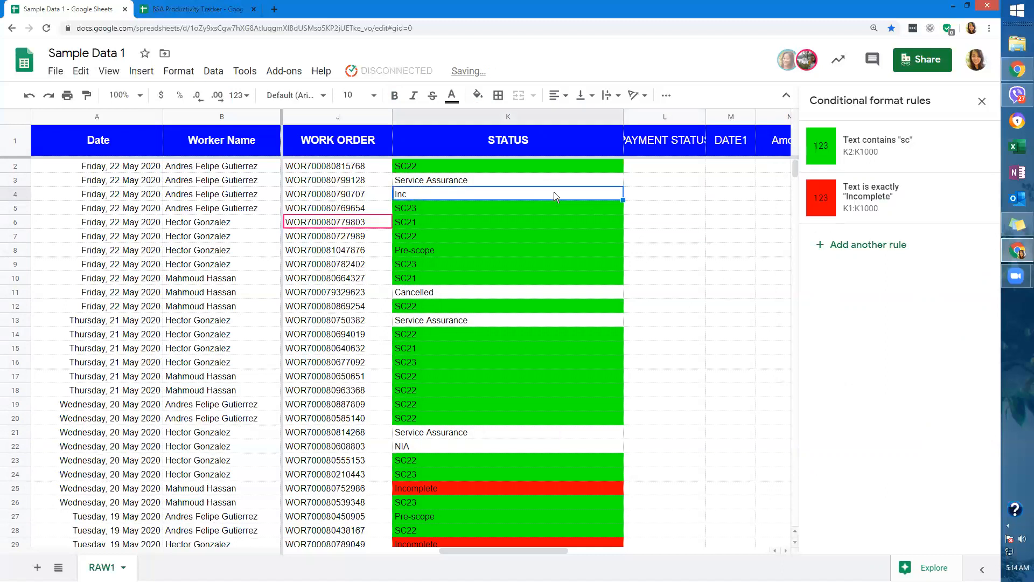
Change the red rule's condition to Text contains "Inc" and save it.
{"action": "left_click", "coordinate": [892, 211]}
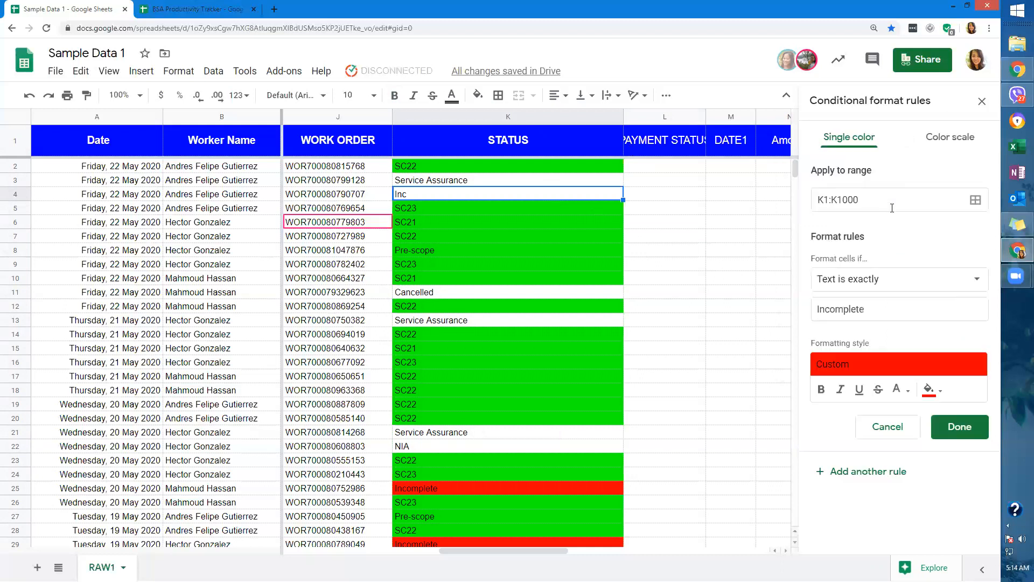
{"action": "left_click", "coordinate": [860, 289]}
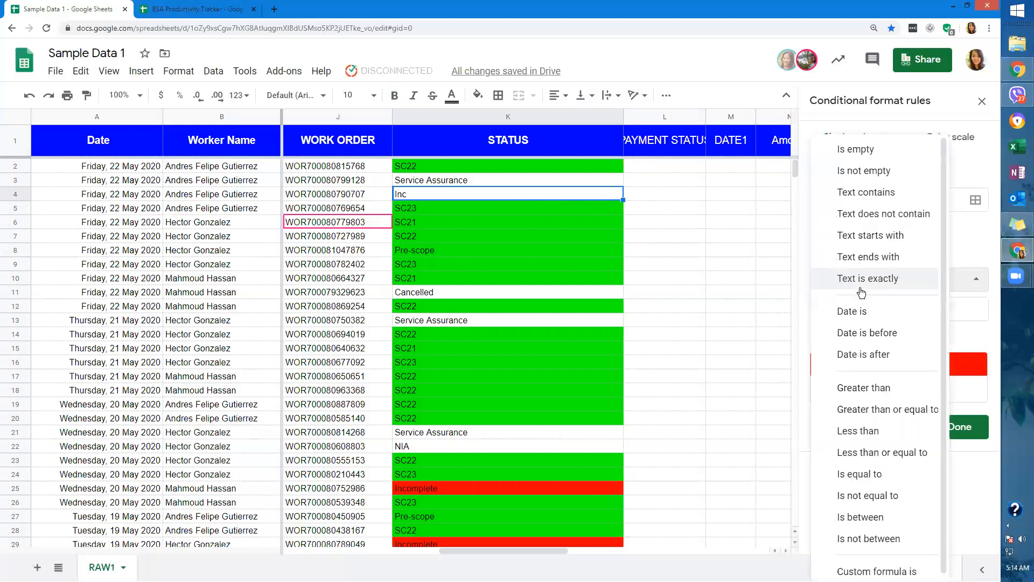
{"action": "left_click", "coordinate": [876, 192]}
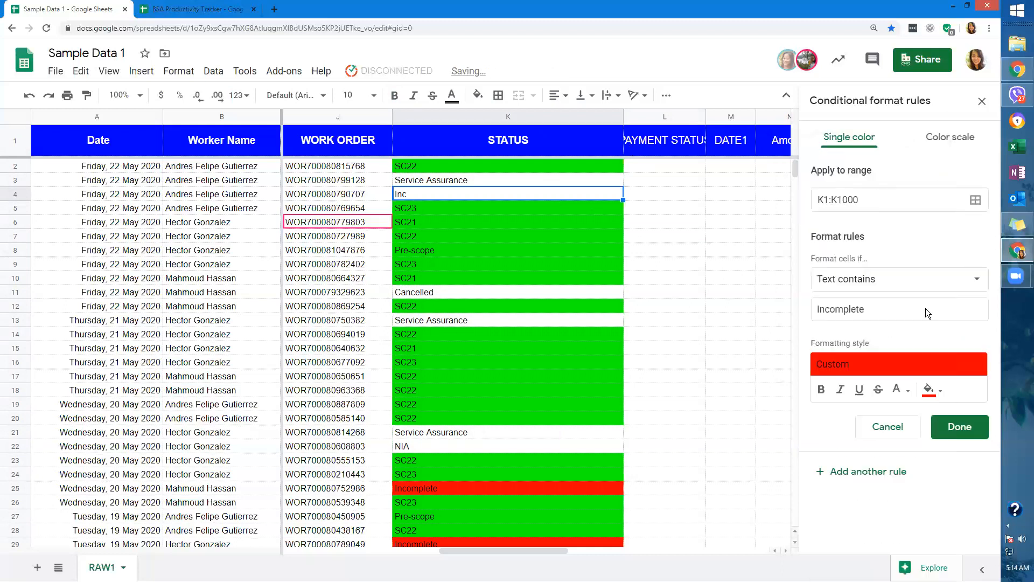
{"action": "key", "text": "Tab"}
{"action": "type", "text": "Inc"}
{"action": "left_click", "coordinate": [958, 427]}
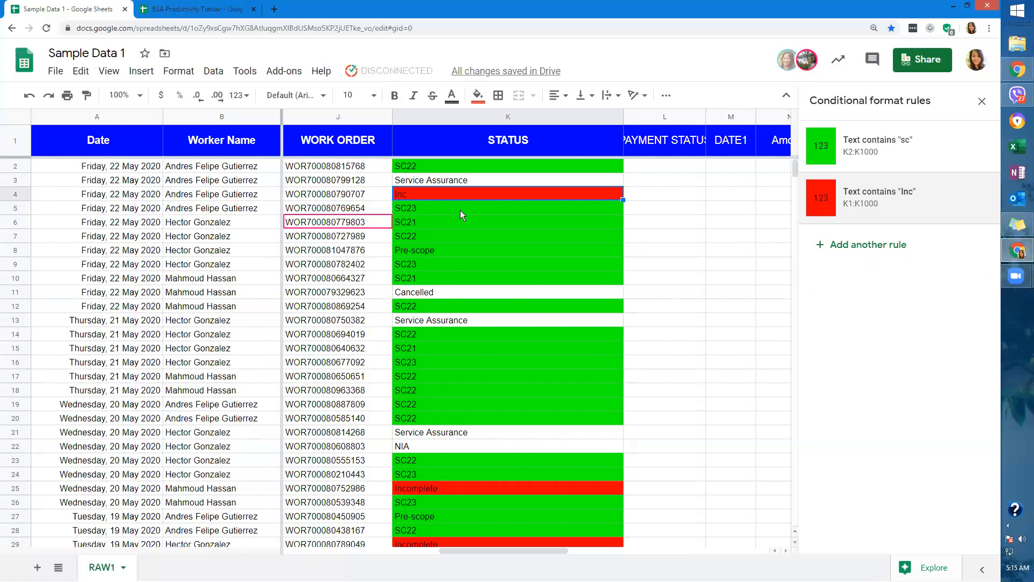
Switch the condition of the red formatting rule for the STATUS column to Text is exactly.
{"action": "double_click", "coordinate": [410, 193]}
{"action": "key", "text": "ctrl+a"}
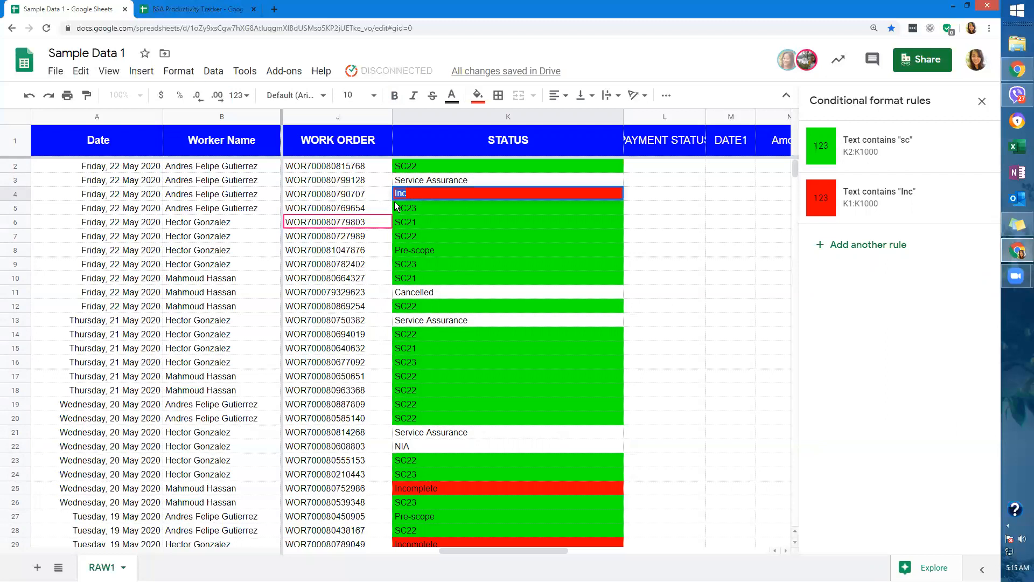
{"action": "left_click", "coordinate": [862, 205]}
{"action": "left_click", "coordinate": [889, 283]}
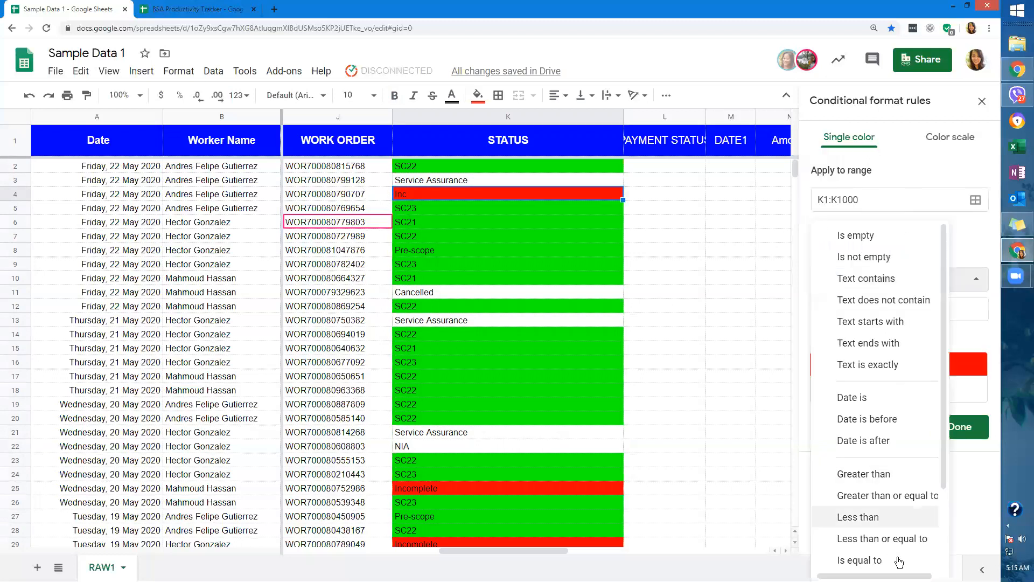
{"action": "left_click", "coordinate": [898, 369]}
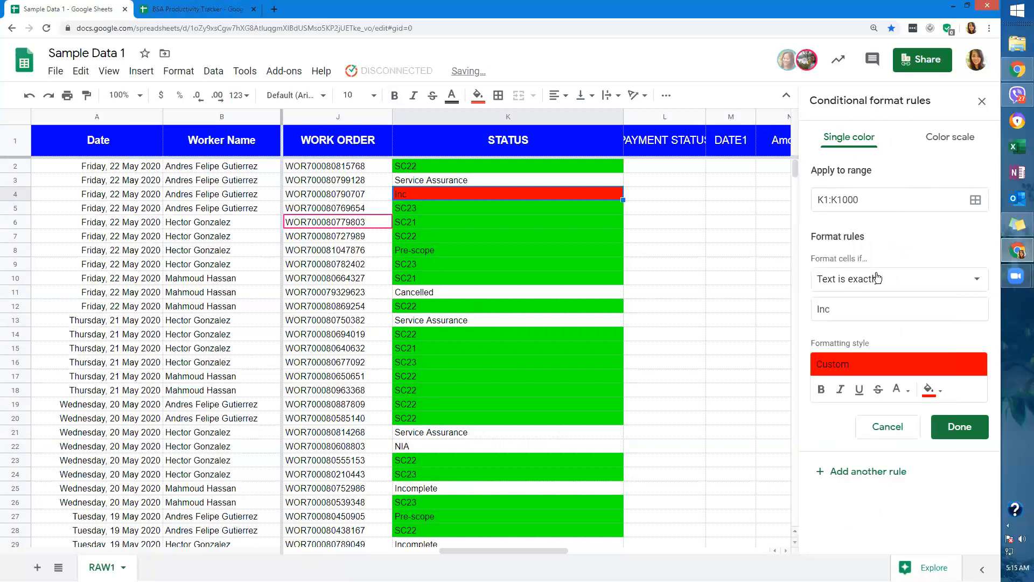
Replace the red rule's match text with "Incomplete" and save the rule.
{"action": "left_click_drag", "start_coordinate": [886, 312], "coordinate": [548, 315]}
{"action": "key", "text": "BackSpace"}
{"action": "type", "text": "nco"}
{"action": "key", "text": "BackSpace"}
{"action": "key", "text": "BackSpace"}
{"action": "key", "text": "BackSpace"}
{"action": "type", "text": "Incomplete"}
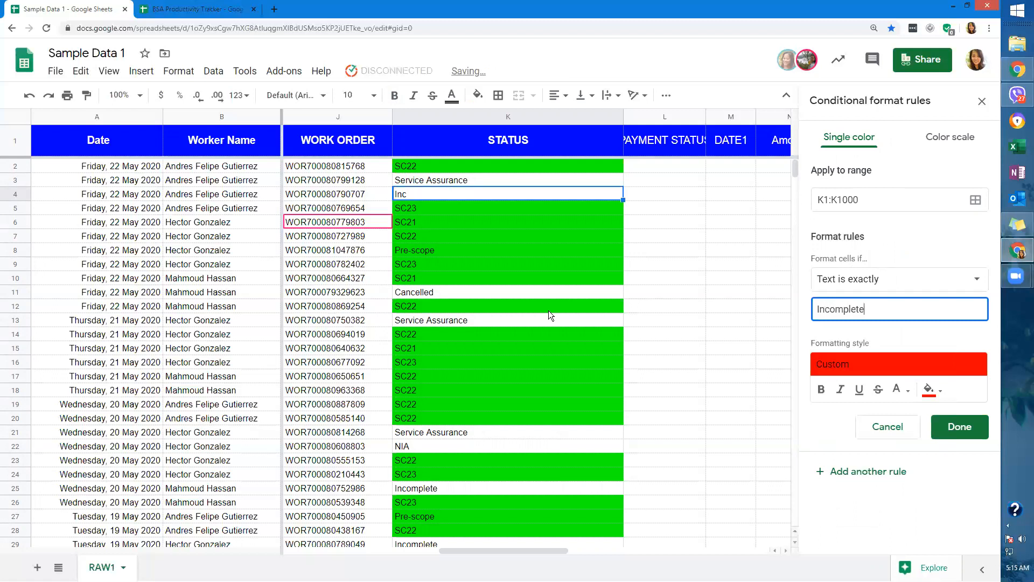
{"action": "left_click", "coordinate": [964, 426]}
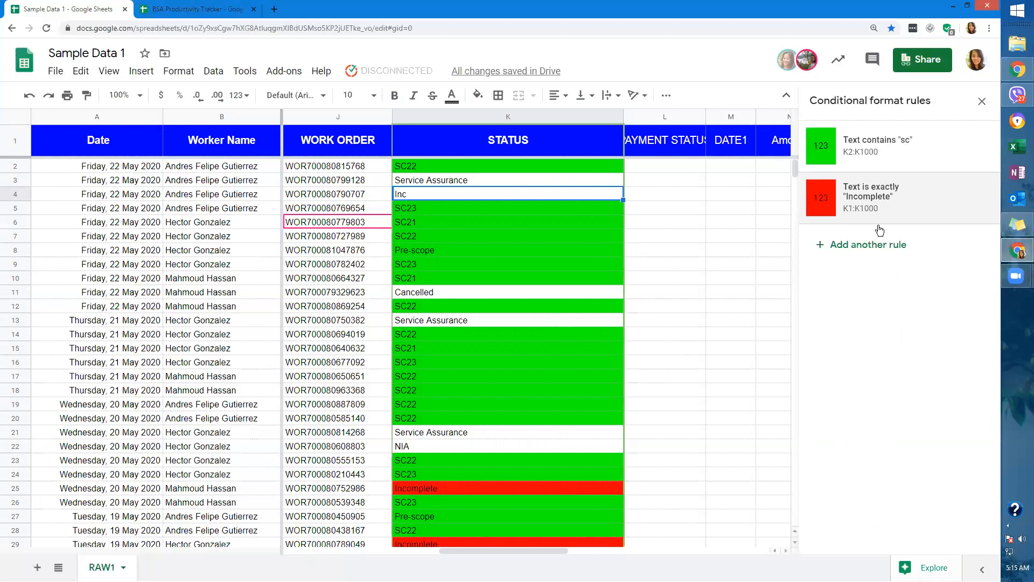
Add another conditional formatting rule with the condition Text contains "Cancelled".
{"action": "left_click", "coordinate": [877, 247]}
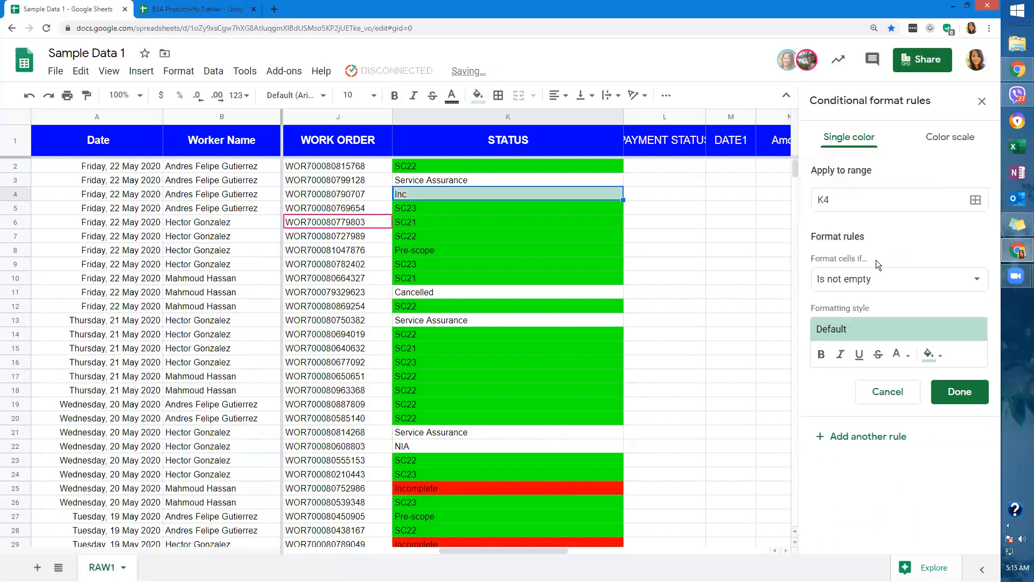
{"action": "left_click", "coordinate": [884, 279]}
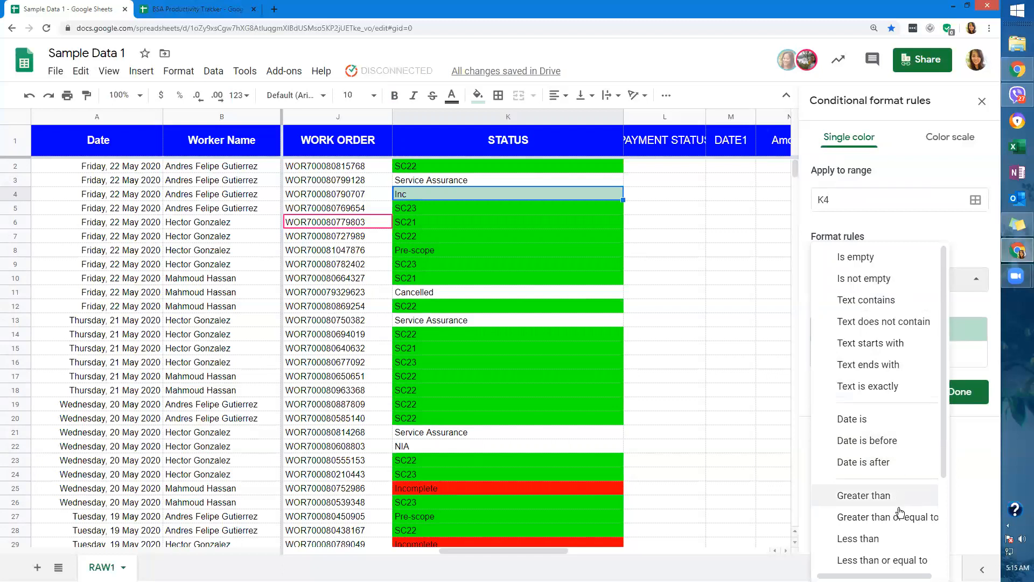
{"action": "left_click", "coordinate": [915, 301]}
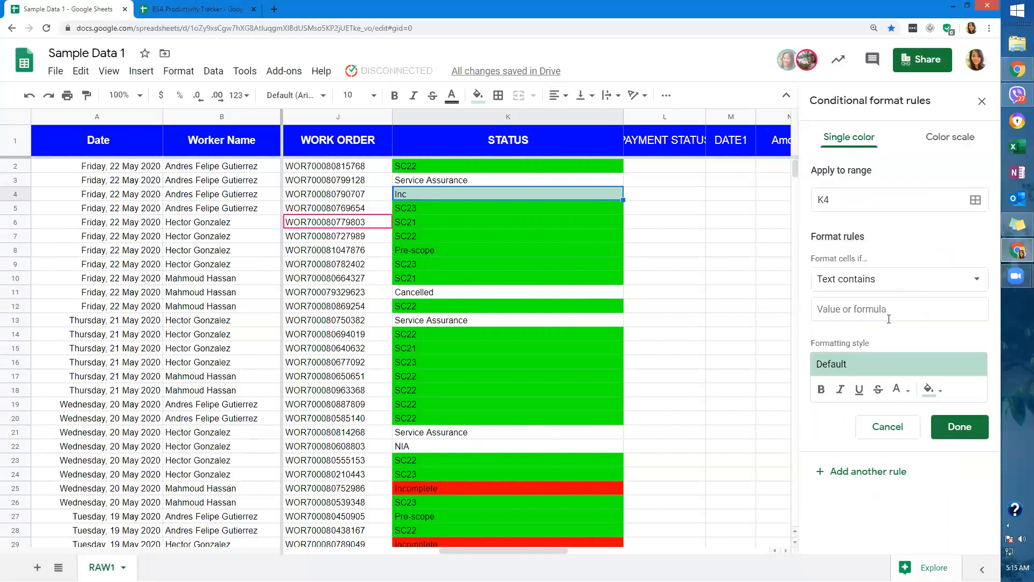
{"action": "left_click", "coordinate": [890, 311]}
{"action": "type", "text": "Cancelled"}
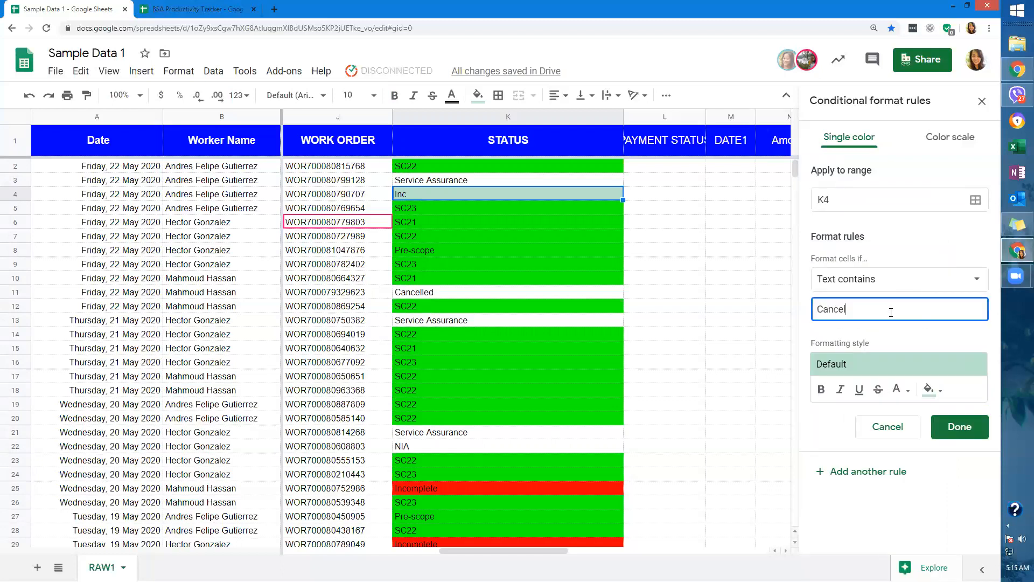
Set the "Cancelled" rule's range to k2:k.
{"action": "left_click_drag", "start_coordinate": [840, 203], "coordinate": [814, 200]}
{"action": "type", "text": "k2"}
{"action": "type", "text": ":j"}
{"action": "key", "text": "BackSpace"}
{"action": "type", "text": "k"}
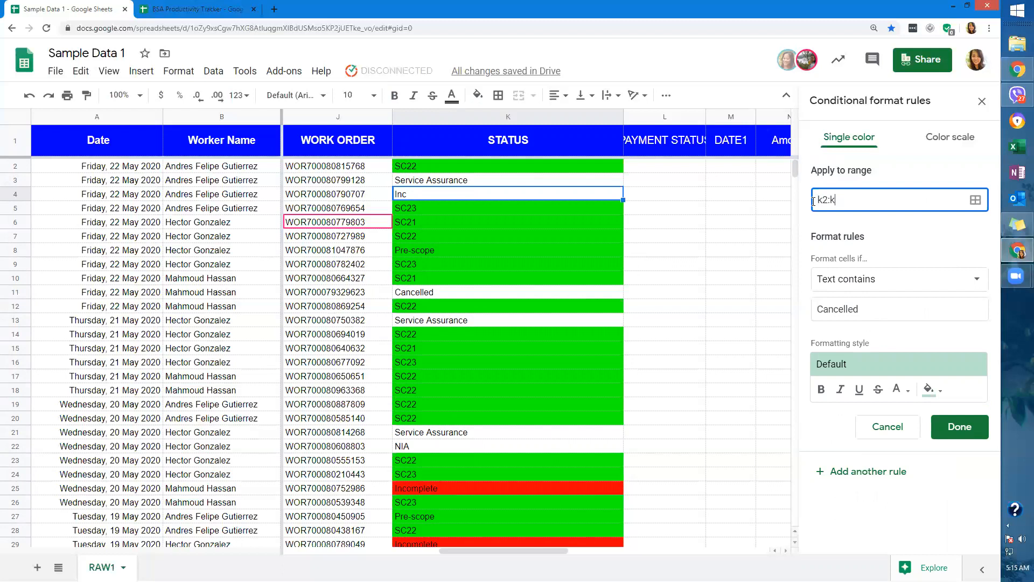
Give the "Cancelled" rule an orange fill and save it.
{"action": "left_click", "coordinate": [928, 390]}
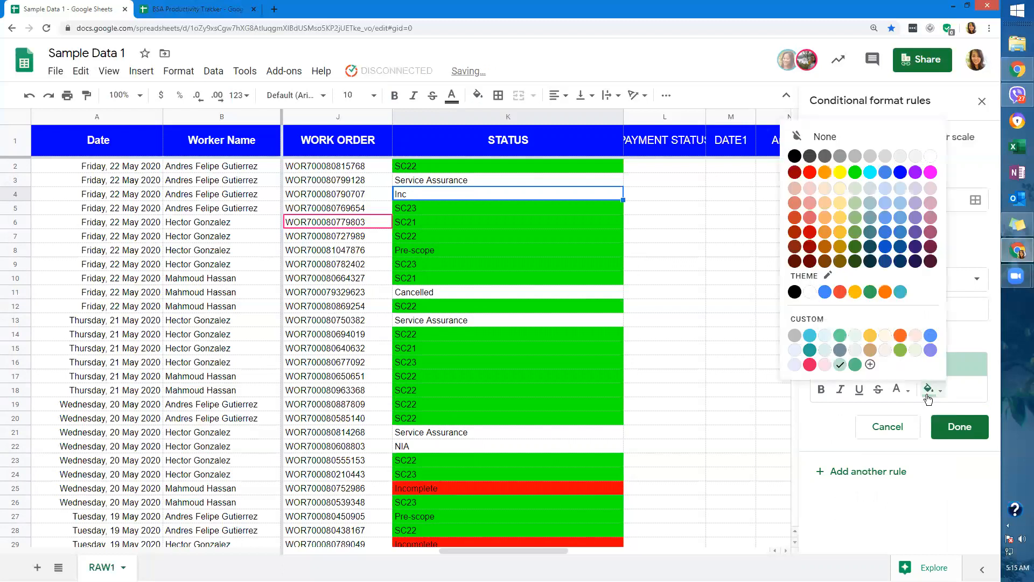
{"action": "left_click", "coordinate": [824, 172]}
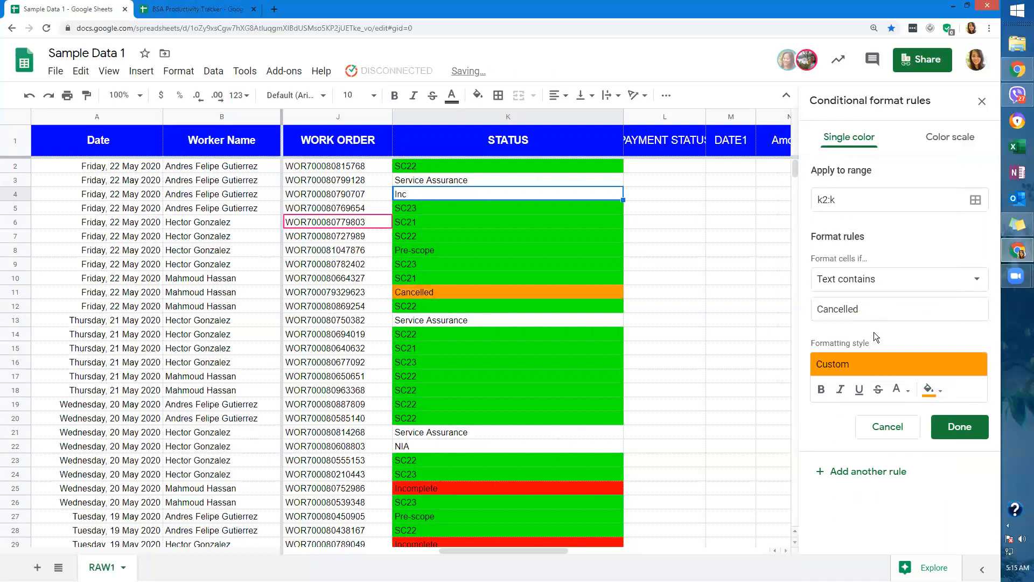
{"action": "left_click", "coordinate": [959, 427]}
Add another conditional formatting rule and set its range to k2:k.
{"action": "left_click", "coordinate": [906, 296]}
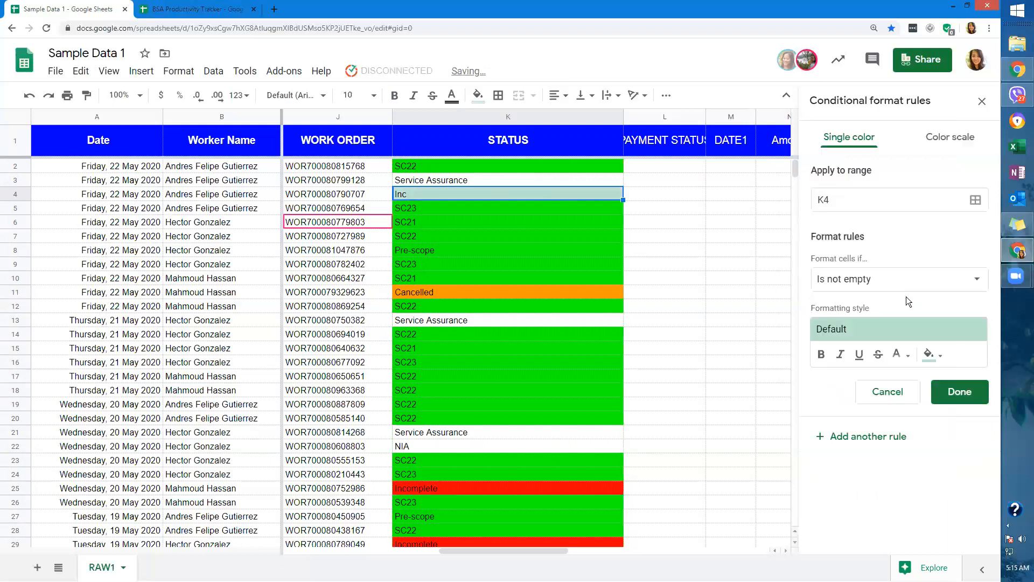
{"action": "left_click", "coordinate": [958, 197]}
{"action": "key", "text": "ctrl+a"}
{"action": "type", "text": "k"}
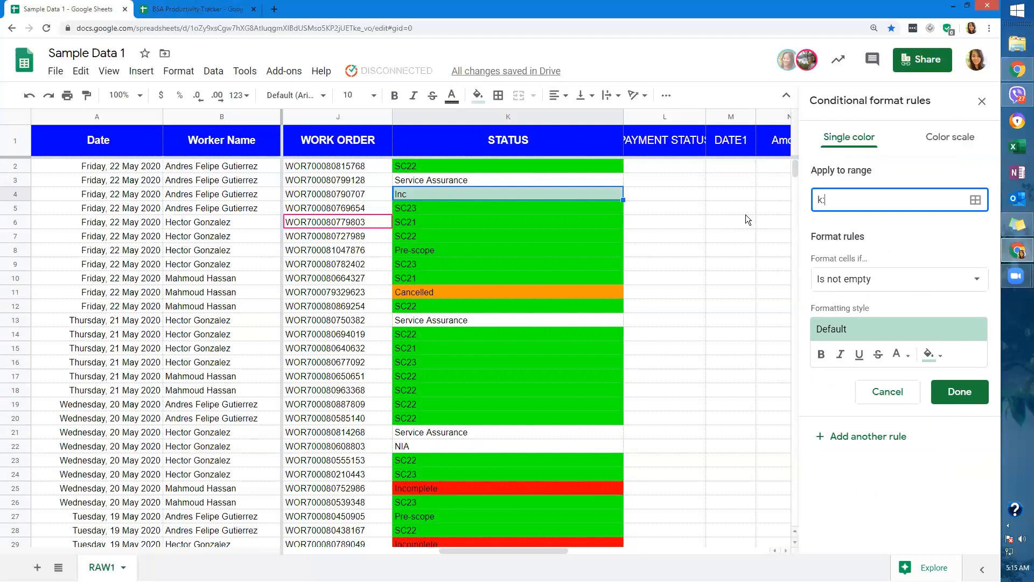
{"action": "type", "text": "2:k"}
Set the new rule's condition to Text is exactly "Service Assurance".
{"action": "left_click", "coordinate": [941, 278]}
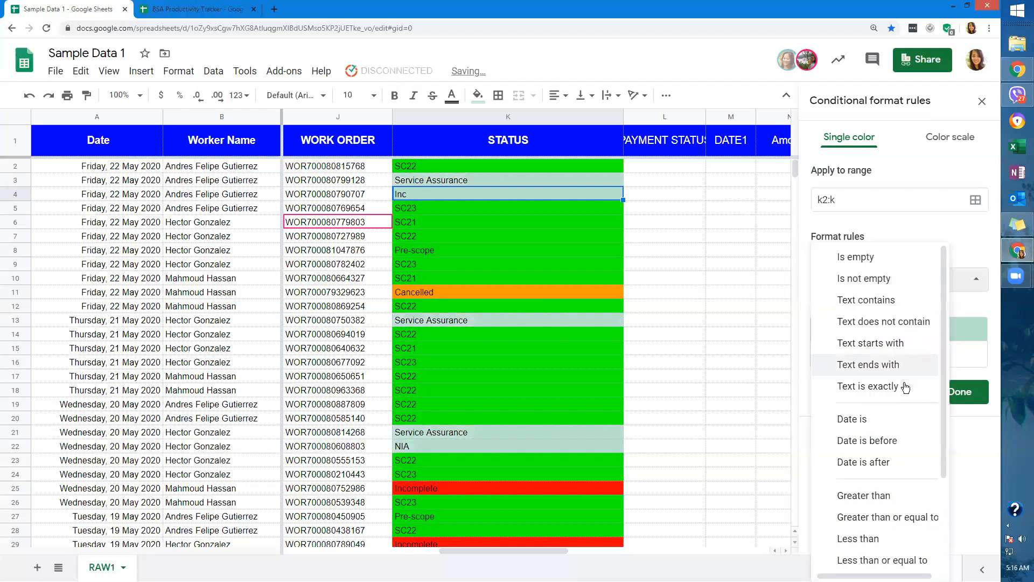
{"action": "left_click", "coordinate": [904, 387]}
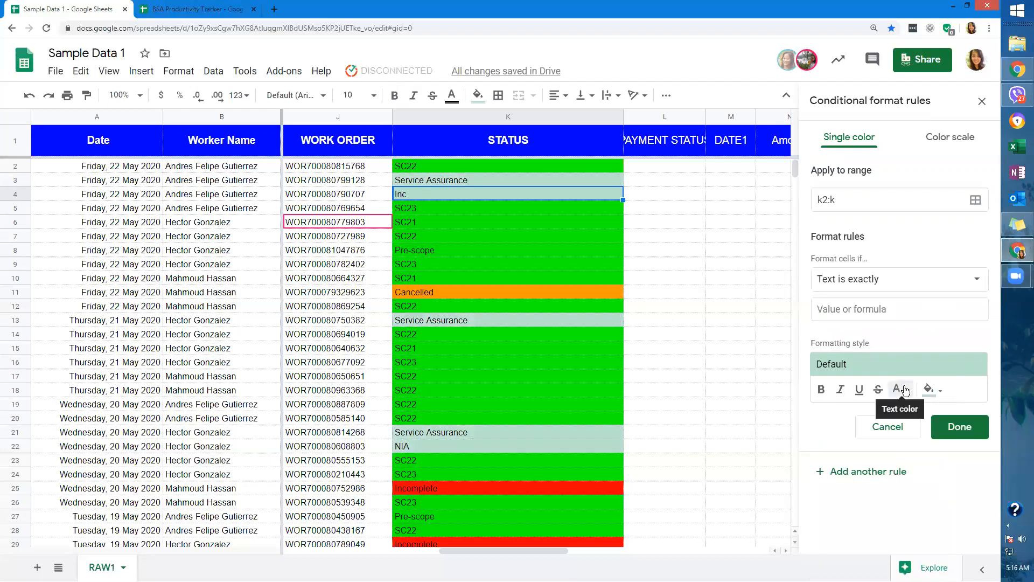
{"action": "left_click", "coordinate": [839, 307]}
{"action": "type", "text": "Service Assurance"}
Give the "Service Assurance" rule a yellow fill and save it.
{"action": "left_click", "coordinate": [929, 388]}
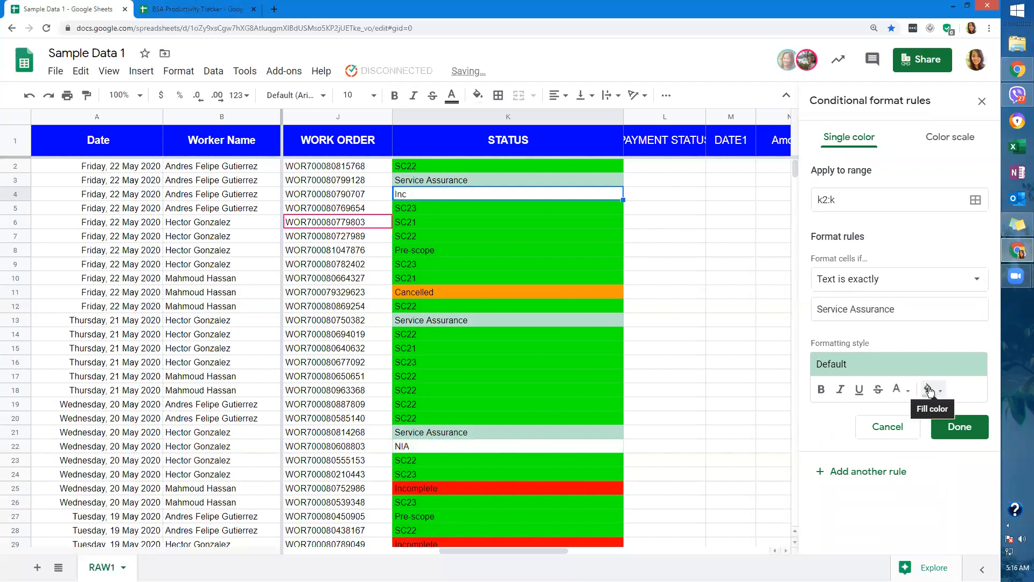
{"action": "left_click", "coordinate": [930, 389]}
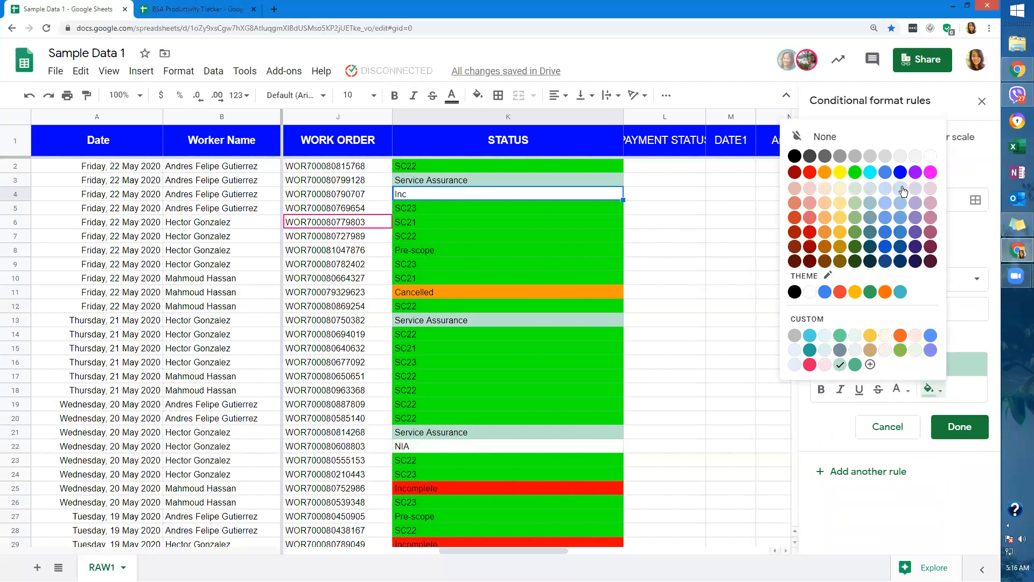
{"action": "left_click", "coordinate": [839, 172]}
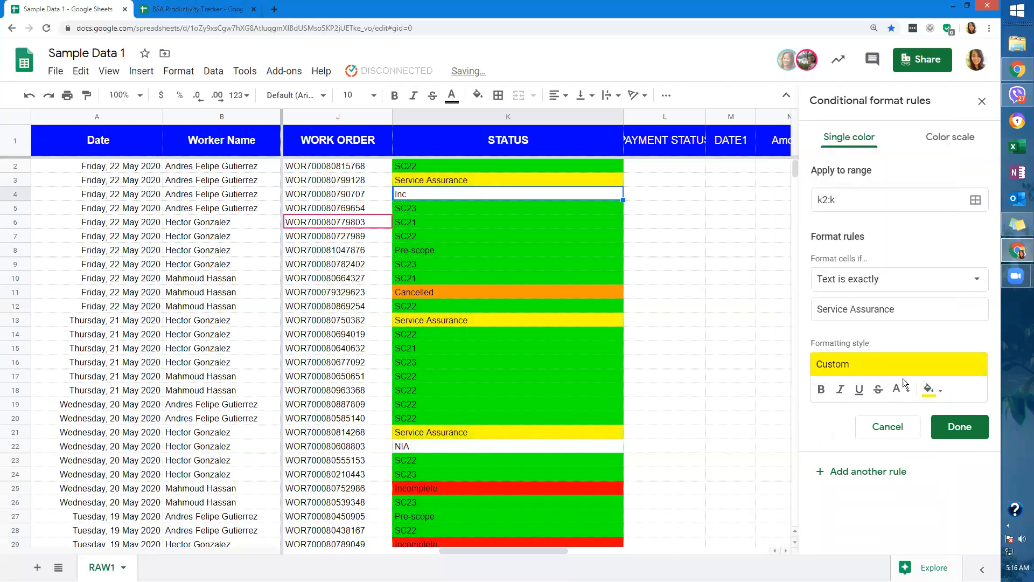
{"action": "left_click", "coordinate": [950, 428]}
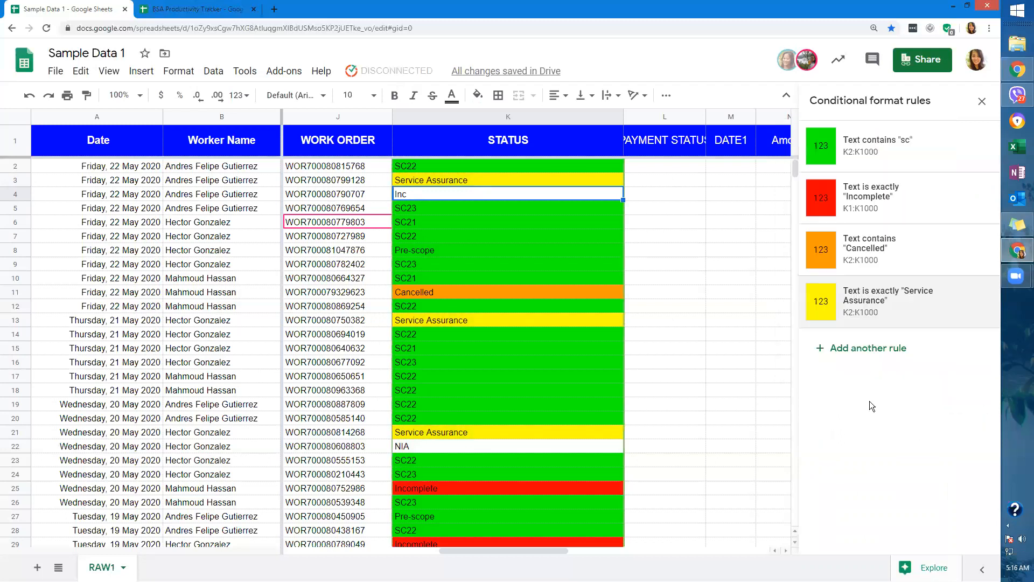
Change the status in cell K4 to "Incomplete".
{"action": "left_click", "coordinate": [490, 198]}
{"action": "type", "text": "Inc"}
{"action": "key", "text": "Tab"}
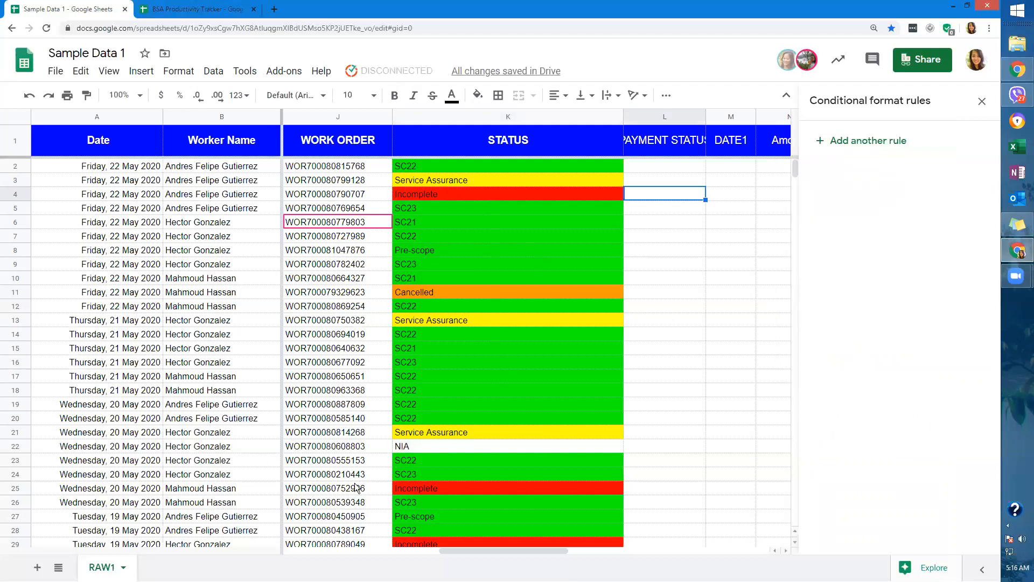
Add another conditional formatting rule for the NIA status and set its range to K2:k.
{"action": "left_click", "coordinate": [538, 445]}
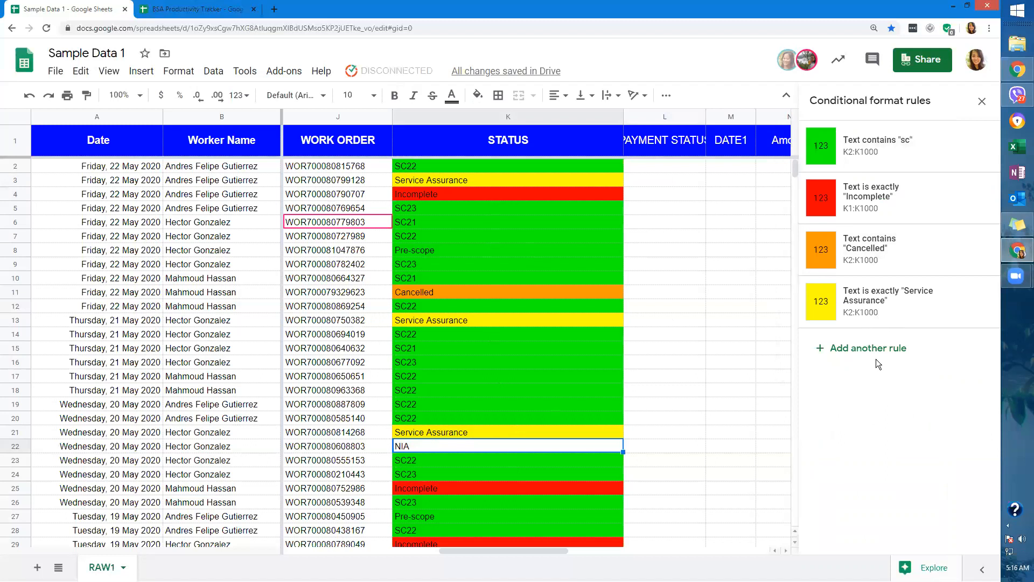
{"action": "left_click", "coordinate": [883, 347]}
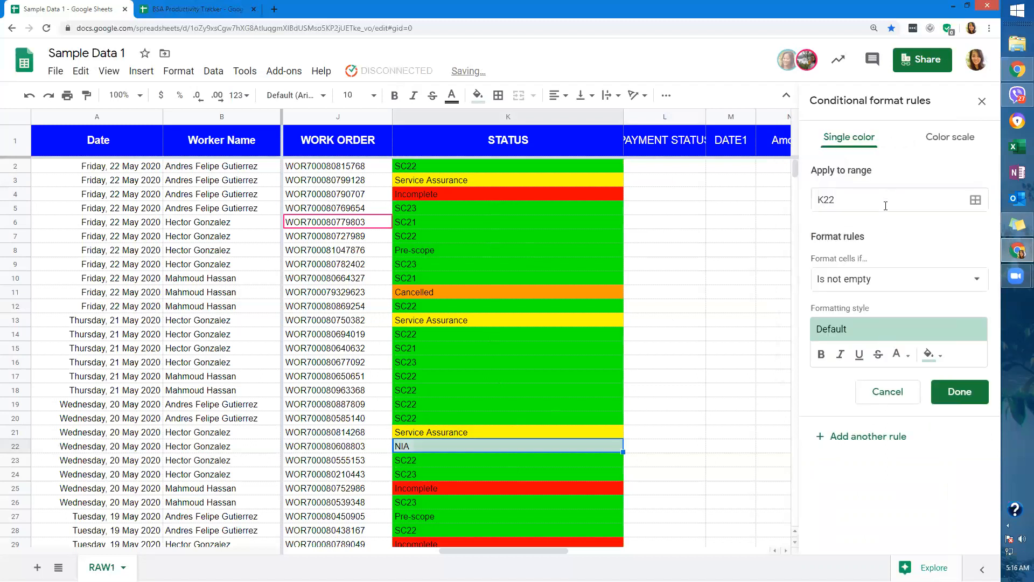
{"action": "left_click", "coordinate": [928, 202]}
{"action": "key", "text": "BackSpace"}
{"action": "key", "text": "BackSpace"}
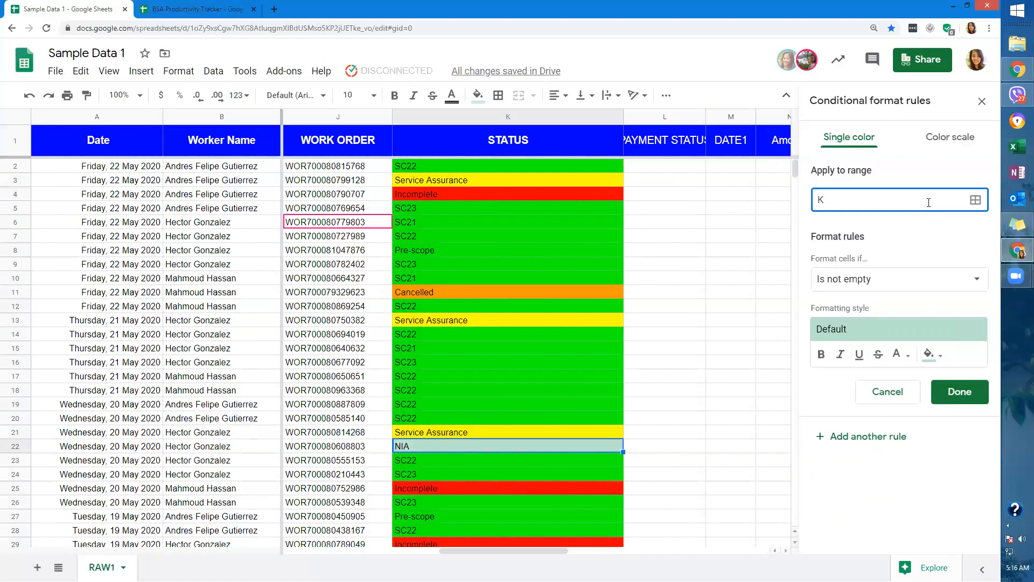
{"action": "type", "text": ":"}
{"action": "type", "text": "k2"}
{"action": "key", "text": "BackSpace"}
{"action": "key", "text": "BackSpace"}
{"action": "key", "text": "BackSpace"}
{"action": "type", "text": "3"}
{"action": "key", "text": "BackSpace"}
{"action": "type", "text": "2:k"}
{"action": "left_click", "coordinate": [851, 279]}
{"action": "scroll", "coordinate": [885, 538], "scroll_direction": "down", "scroll_amount": 2}
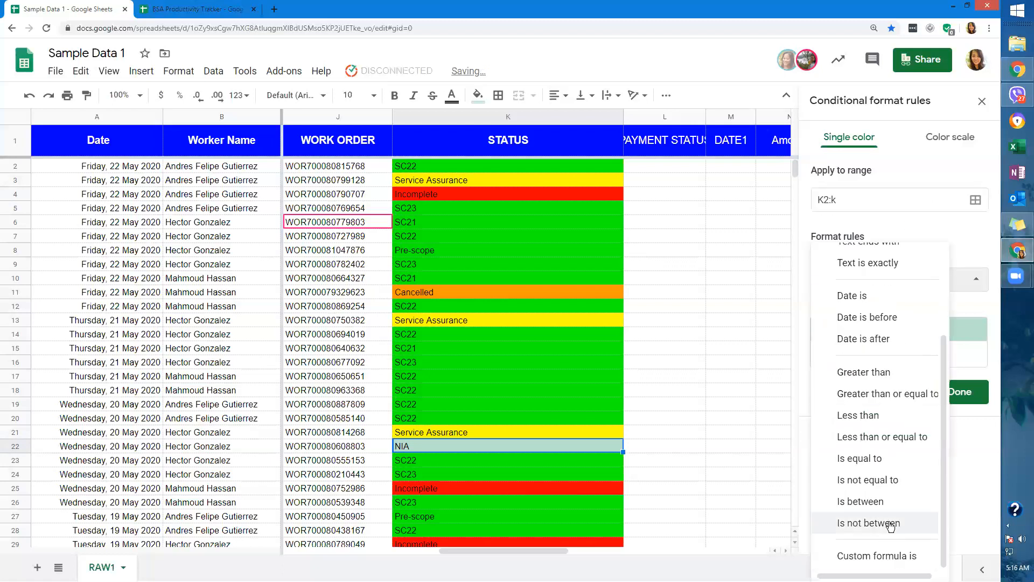
{"action": "left_click", "coordinate": [891, 556]}
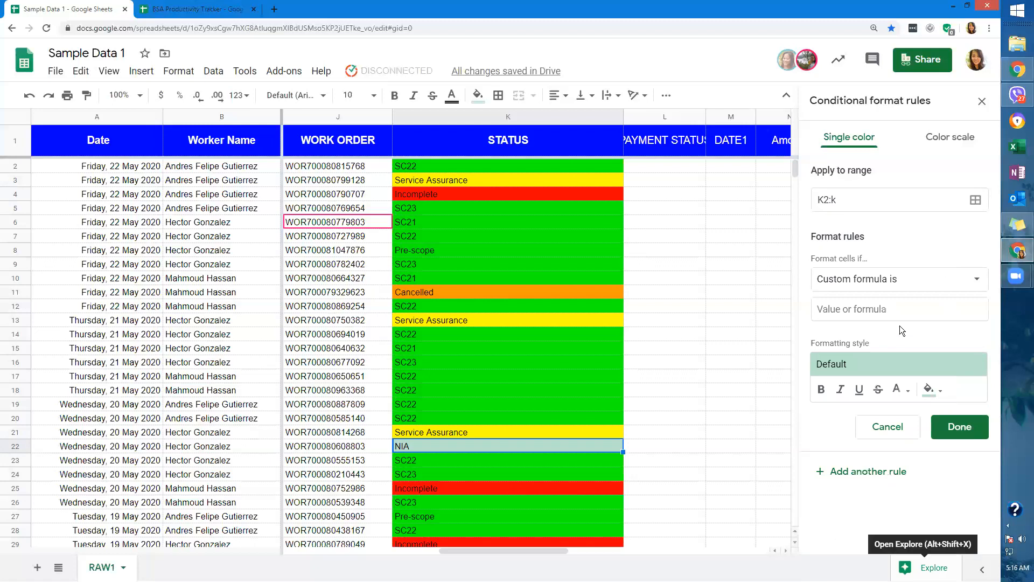
Set the new rule's condition to Text is exactly "nia".
{"action": "left_click", "coordinate": [911, 284]}
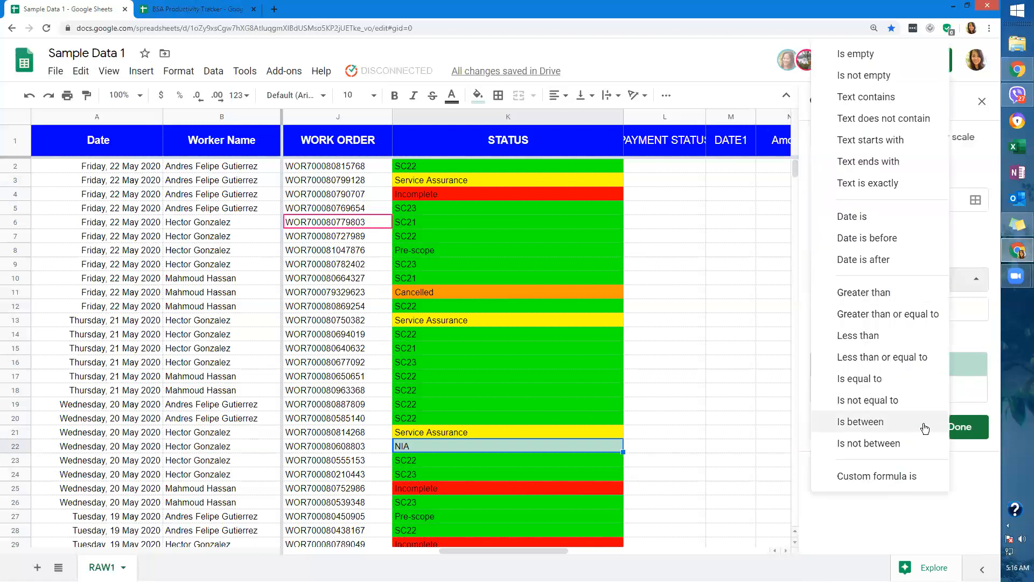
{"action": "left_click", "coordinate": [885, 186]}
{"action": "left_click", "coordinate": [872, 308]}
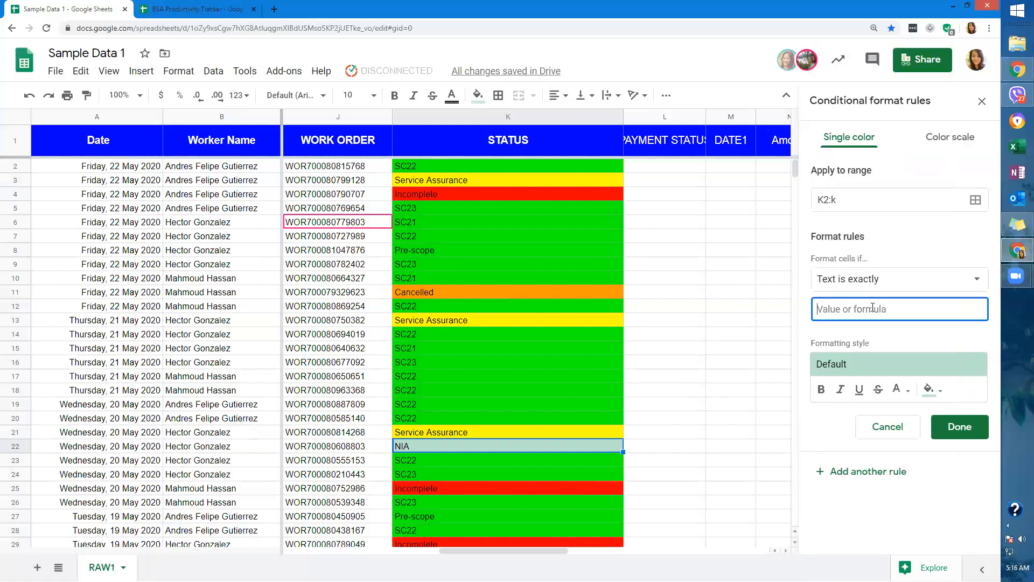
{"action": "type", "text": "nia"}
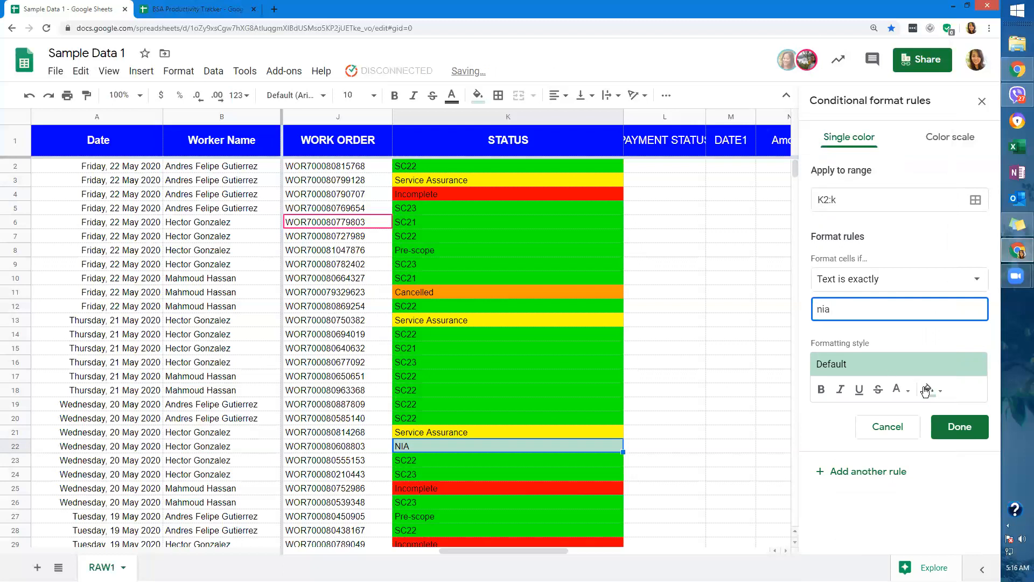
Give the "nia" rule a blue fill and save it.
{"action": "left_click", "coordinate": [935, 395]}
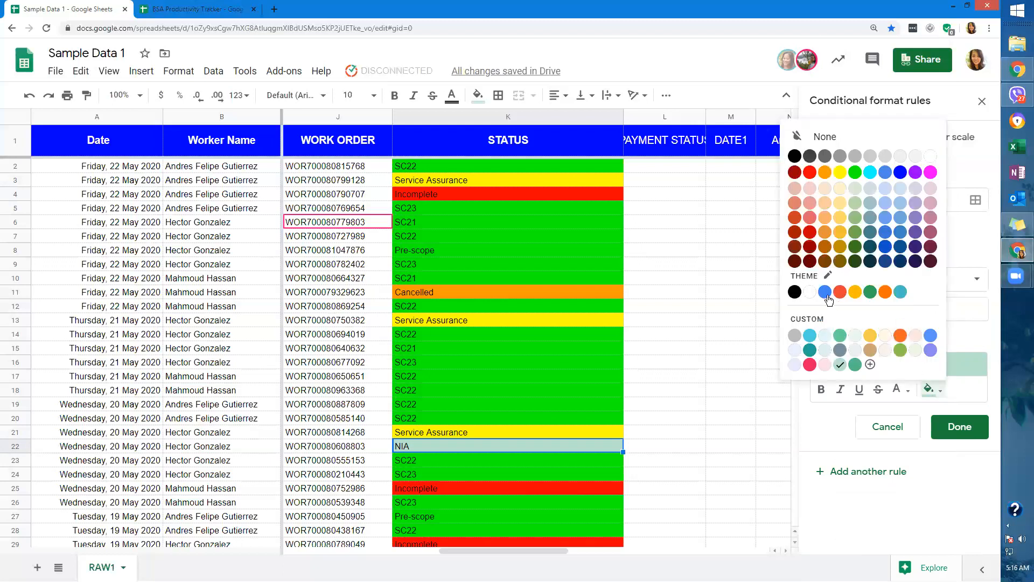
{"action": "left_click", "coordinate": [857, 365]}
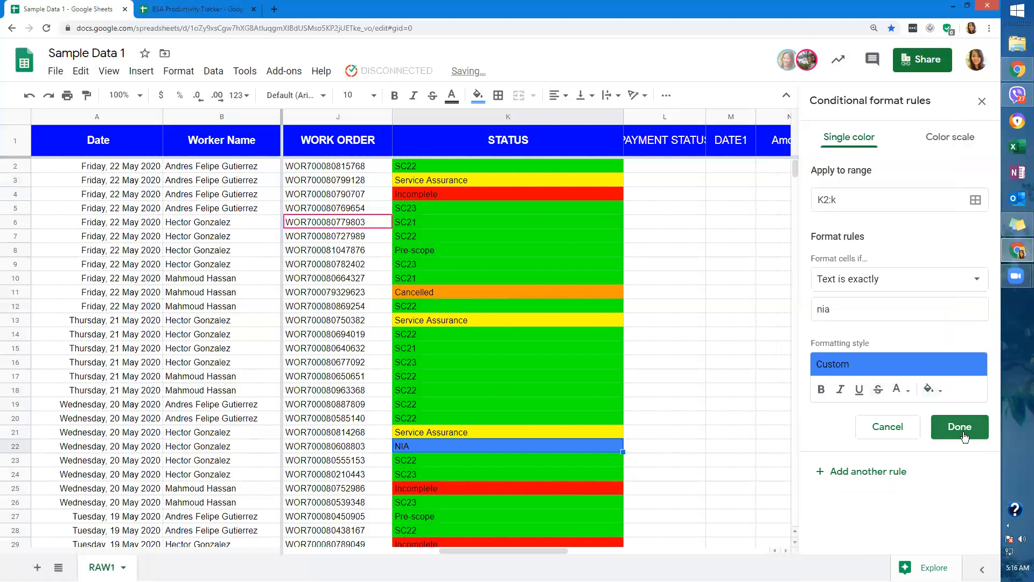
{"action": "left_click", "coordinate": [960, 426]}
{"action": "left_click", "coordinate": [738, 390]}
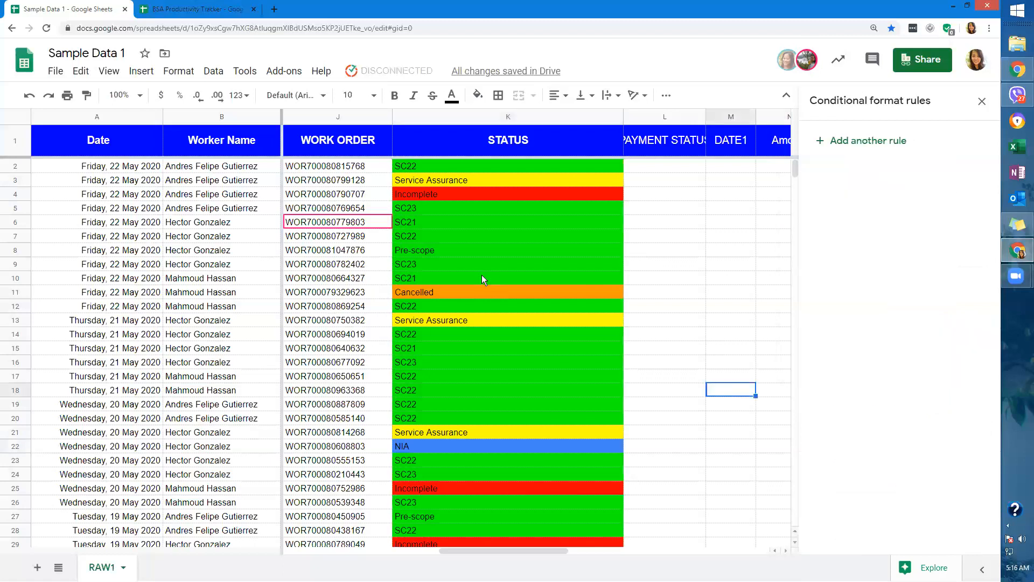
Check the colours down the STATUS column and close the conditional format rules.
{"action": "scroll", "coordinate": [466, 342], "scroll_direction": "down", "scroll_amount": 3}
{"action": "scroll", "coordinate": [467, 343], "scroll_direction": "up", "scroll_amount": 3}
{"action": "scroll", "coordinate": [490, 355], "scroll_direction": "down", "scroll_amount": 3}
{"action": "scroll", "coordinate": [496, 372], "scroll_direction": "up", "scroll_amount": 3}
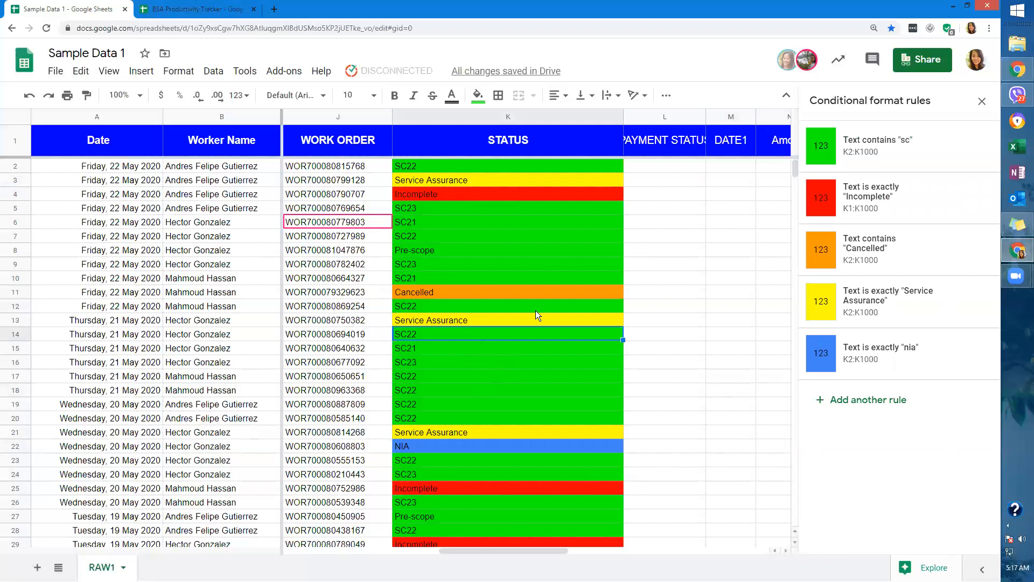
{"action": "left_click", "coordinate": [982, 102]}
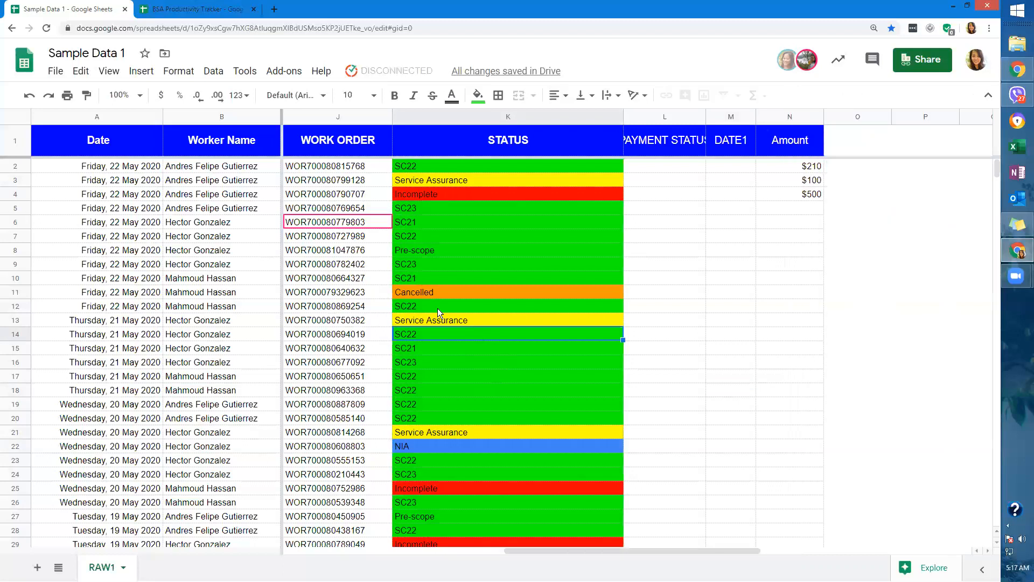
{"action": "scroll", "coordinate": [437, 308], "scroll_direction": "down", "scroll_amount": 2}
{"action": "scroll", "coordinate": [438, 309], "scroll_direction": "up", "scroll_amount": 2}
{"action": "left_click", "coordinate": [490, 196]}
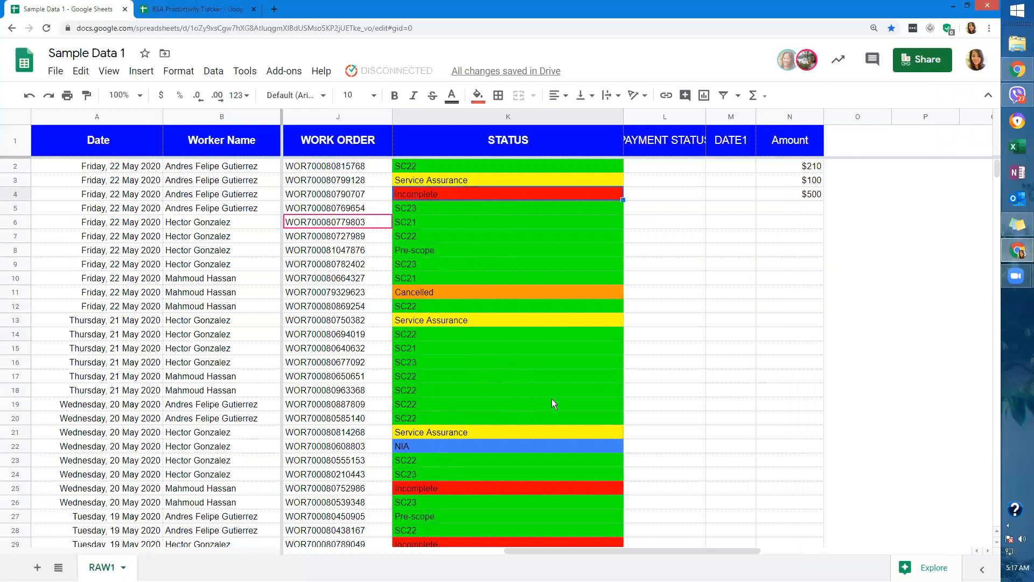
Clear the formatting of the Incomplete status in K4, and undo the clearing.
{"action": "scroll", "coordinate": [552, 400], "scroll_direction": "down", "scroll_amount": 3}
{"action": "scroll", "coordinate": [552, 402], "scroll_direction": "up", "scroll_amount": 3}
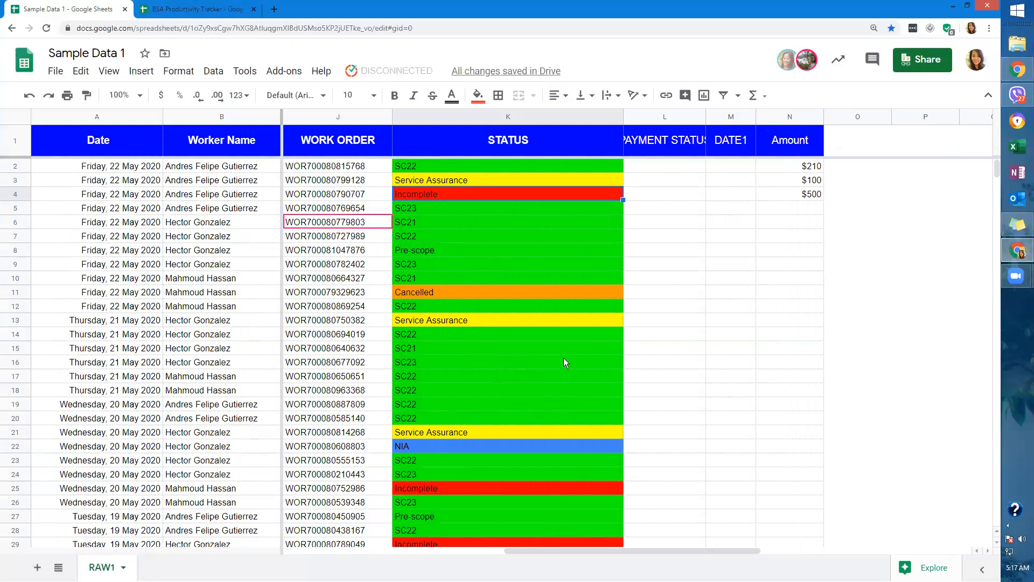
{"action": "left_click", "coordinate": [178, 71]}
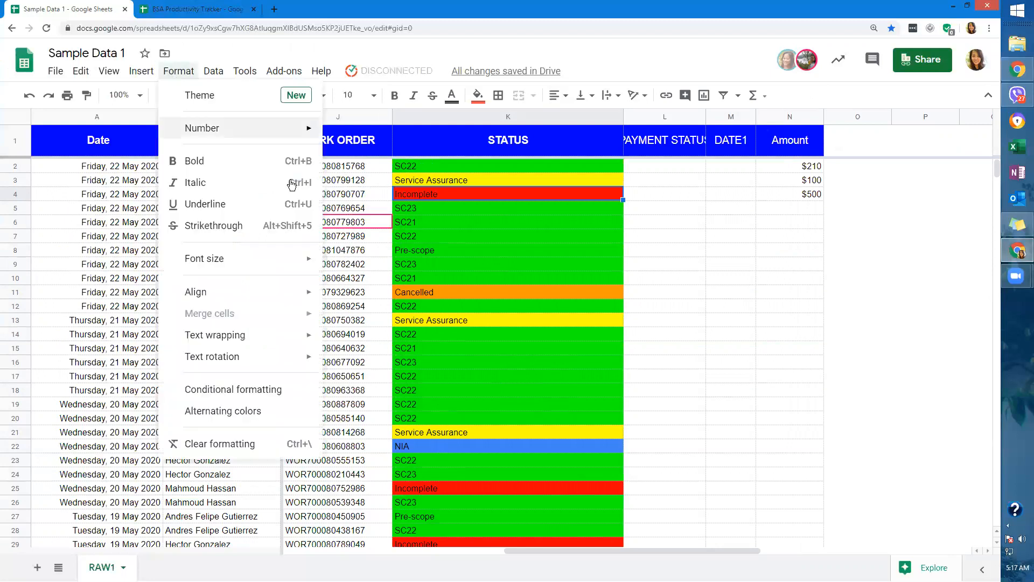
{"action": "left_click", "coordinate": [211, 445]}
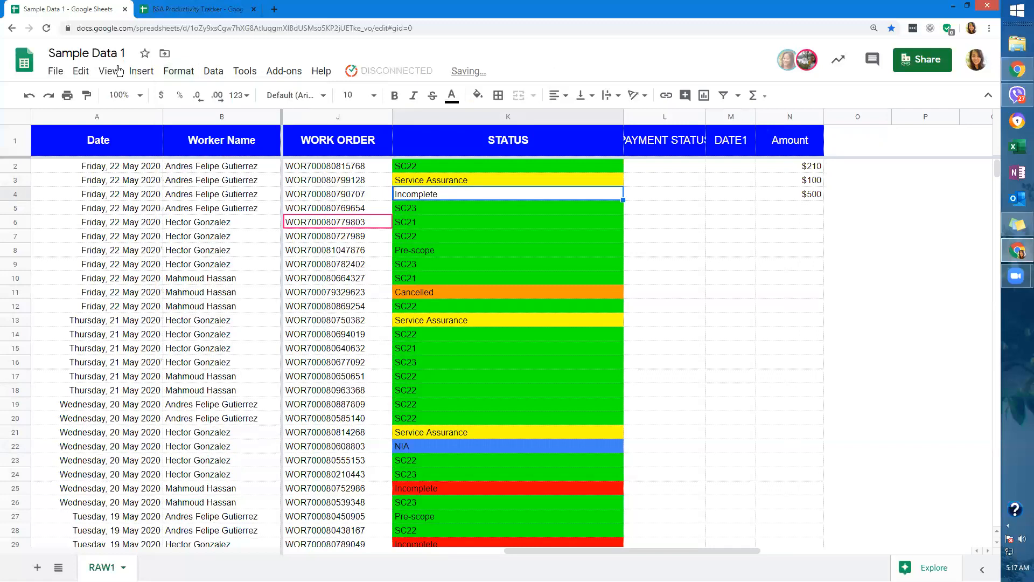
{"action": "left_click", "coordinate": [29, 95]}
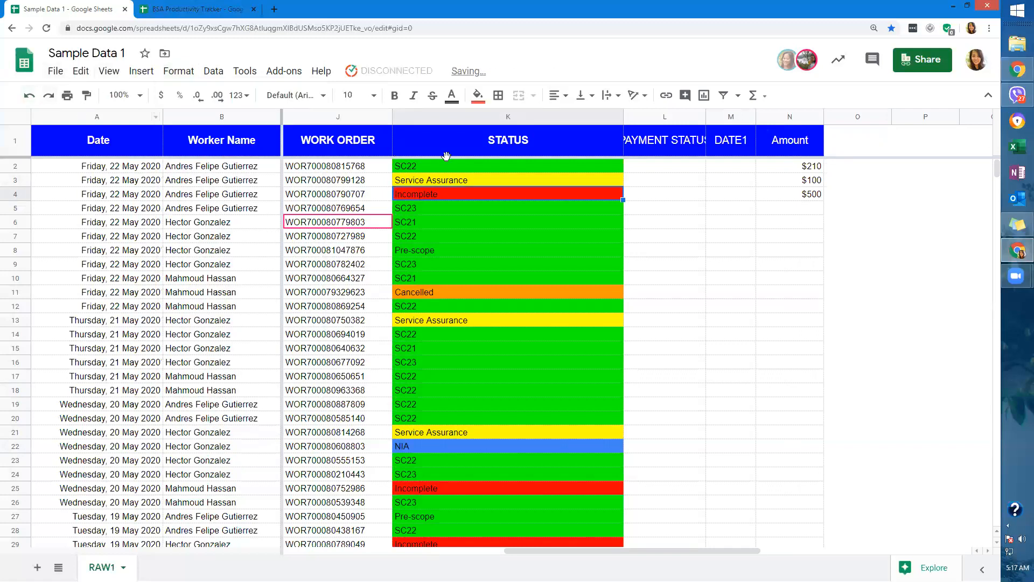
{"action": "left_click", "coordinate": [503, 168]}
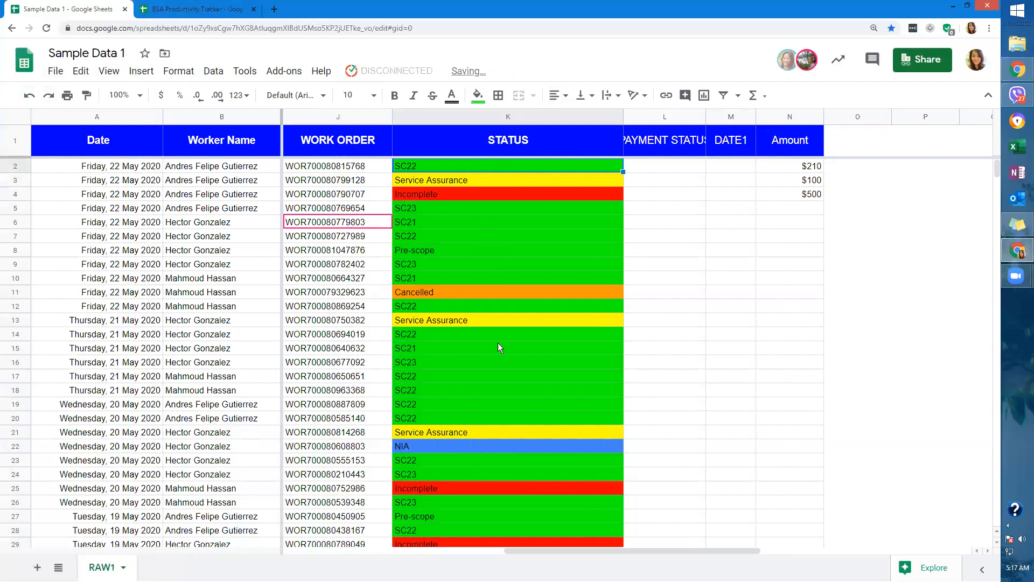
{"action": "left_click", "coordinate": [178, 70]}
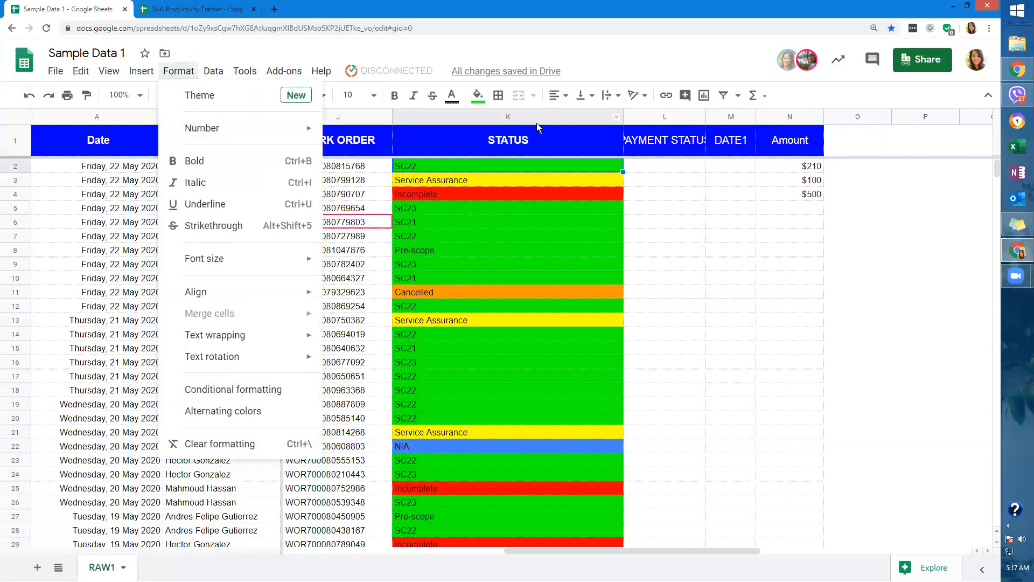
{"action": "left_click", "coordinate": [519, 278]}
{"action": "left_click", "coordinate": [214, 72]}
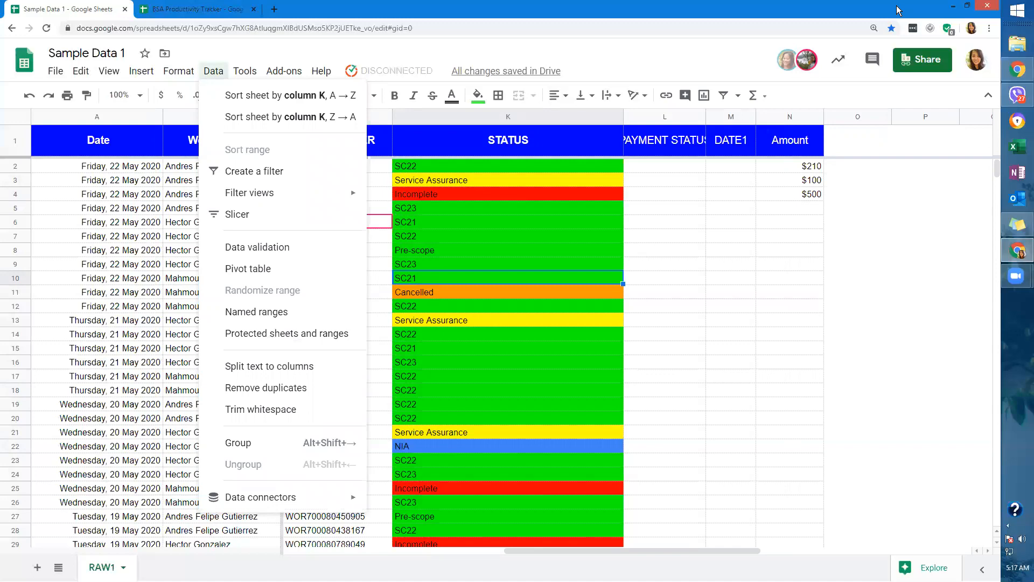
{"action": "key", "text": "Escape"}
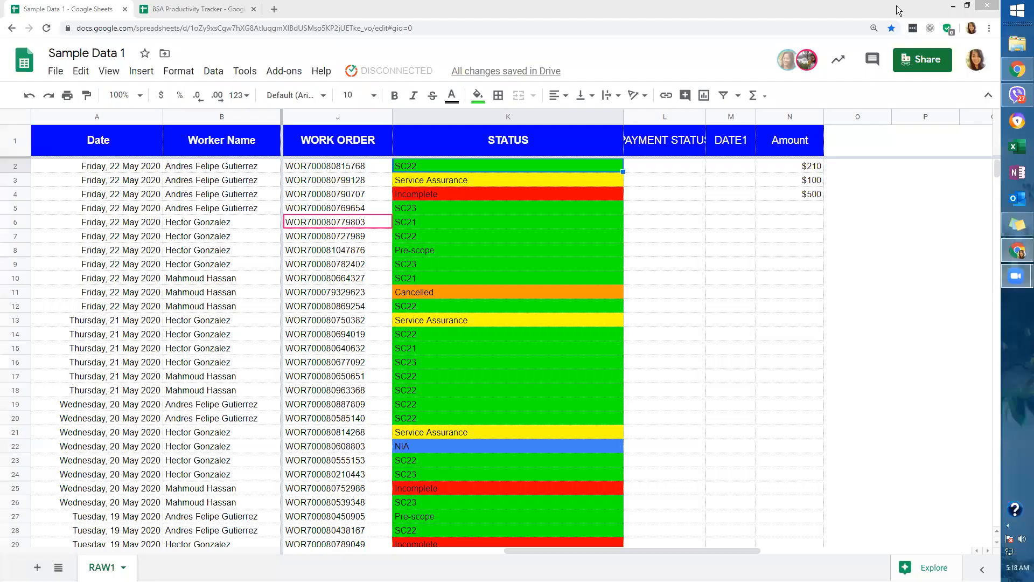
{"action": "left_click", "coordinate": [558, 352]}
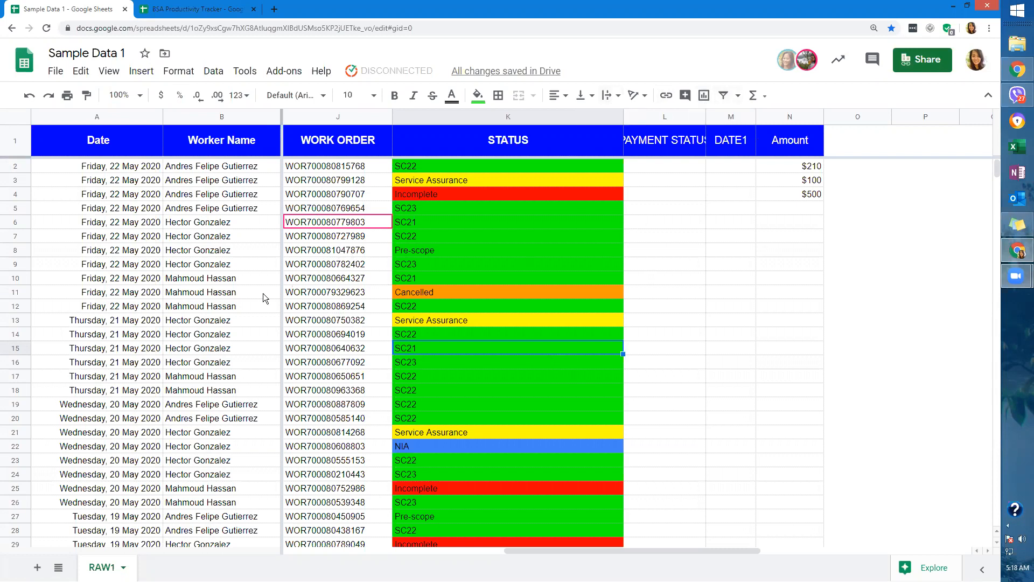
{"action": "left_click", "coordinate": [218, 304]}
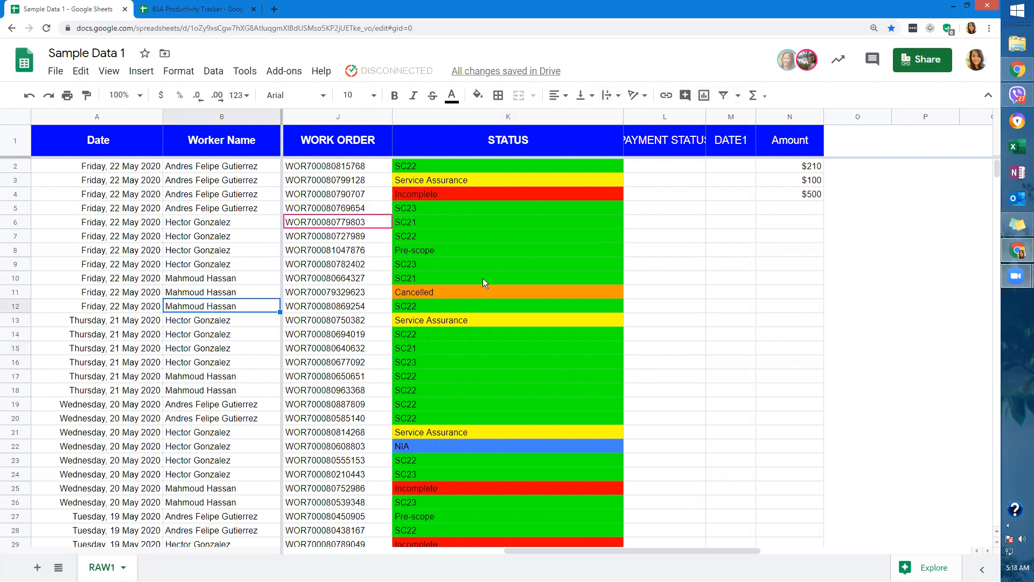
{"action": "left_click", "coordinate": [214, 71]}
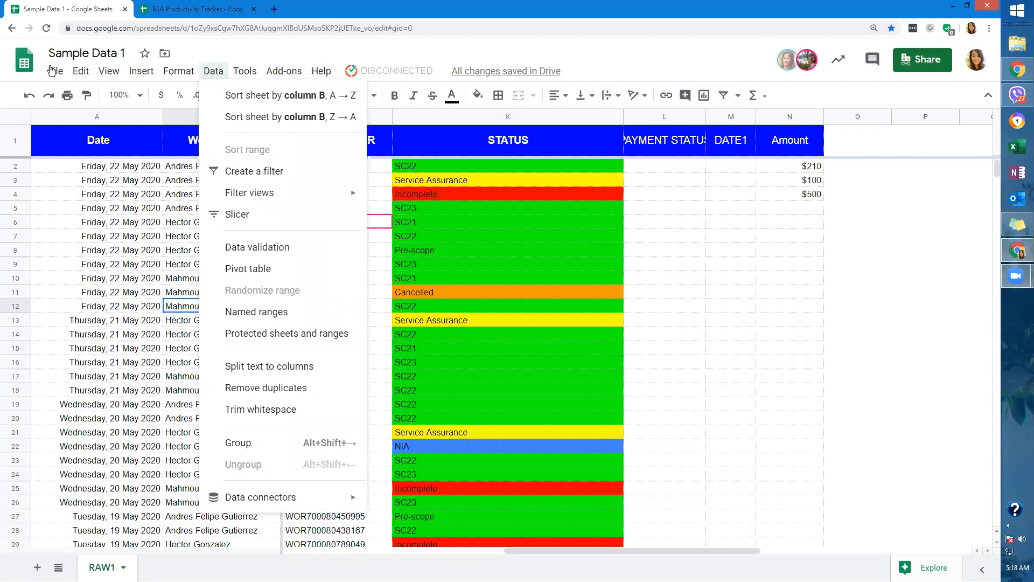
{"action": "mouse_move", "coordinate": [55, 71]}
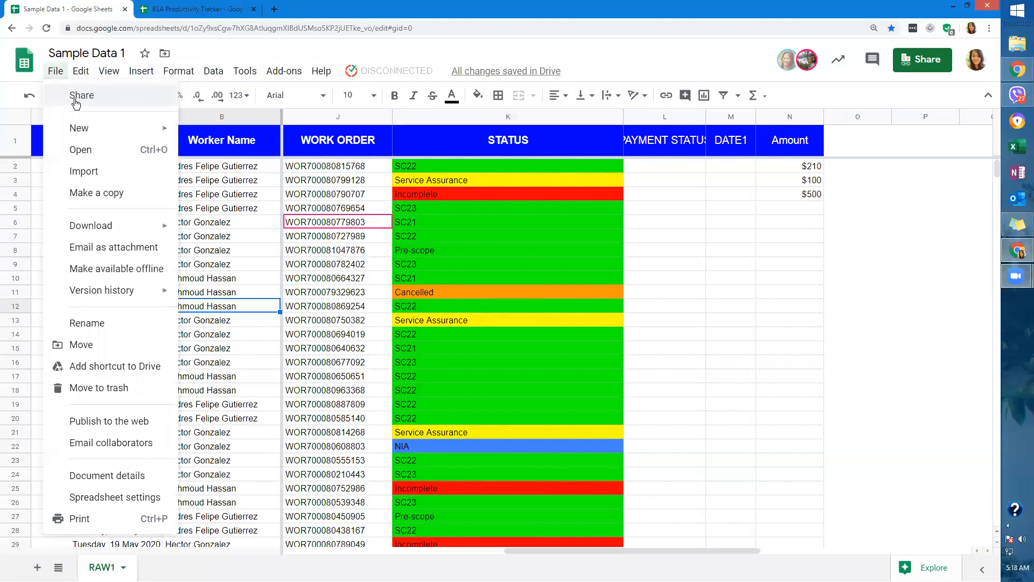
{"action": "left_click", "coordinate": [141, 71]}
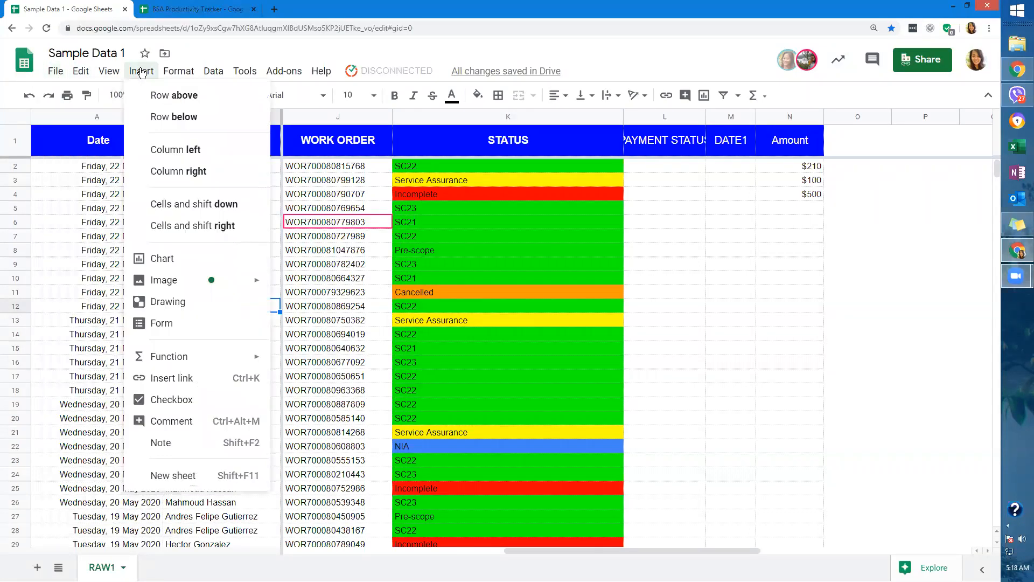
{"action": "mouse_move", "coordinate": [178, 72]}
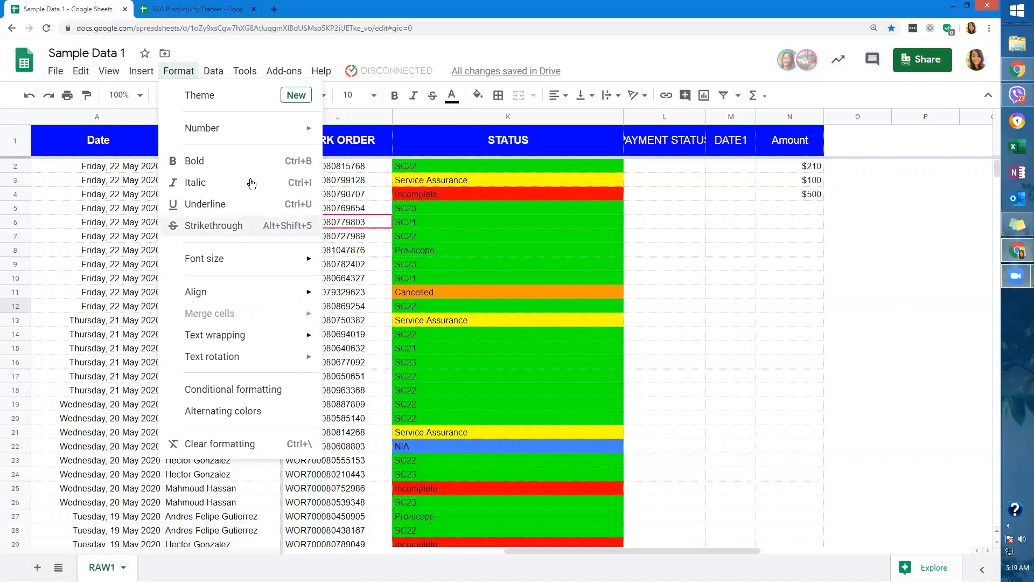
{"action": "mouse_move", "coordinate": [211, 70]}
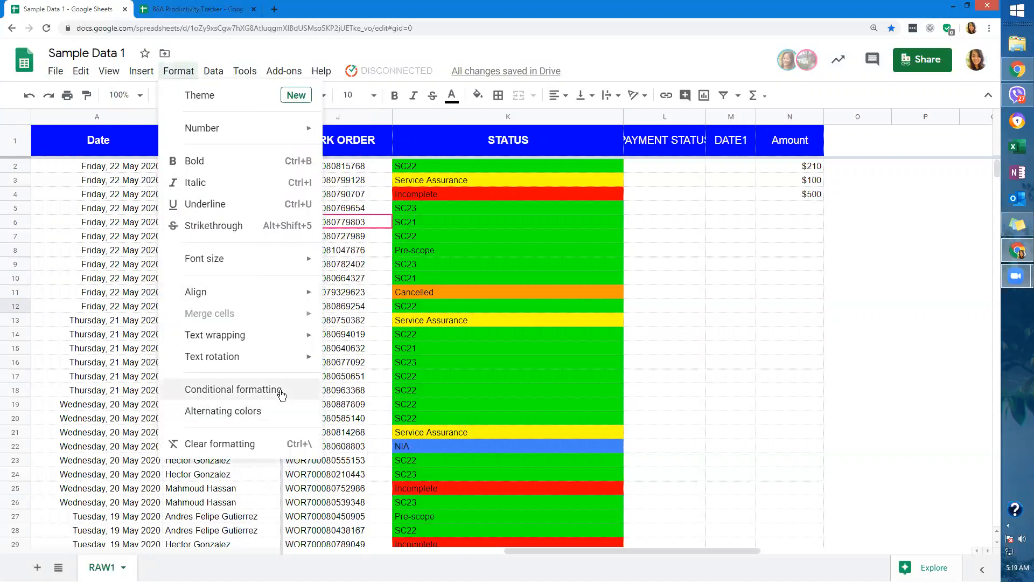
{"action": "left_click", "coordinate": [490, 356]}
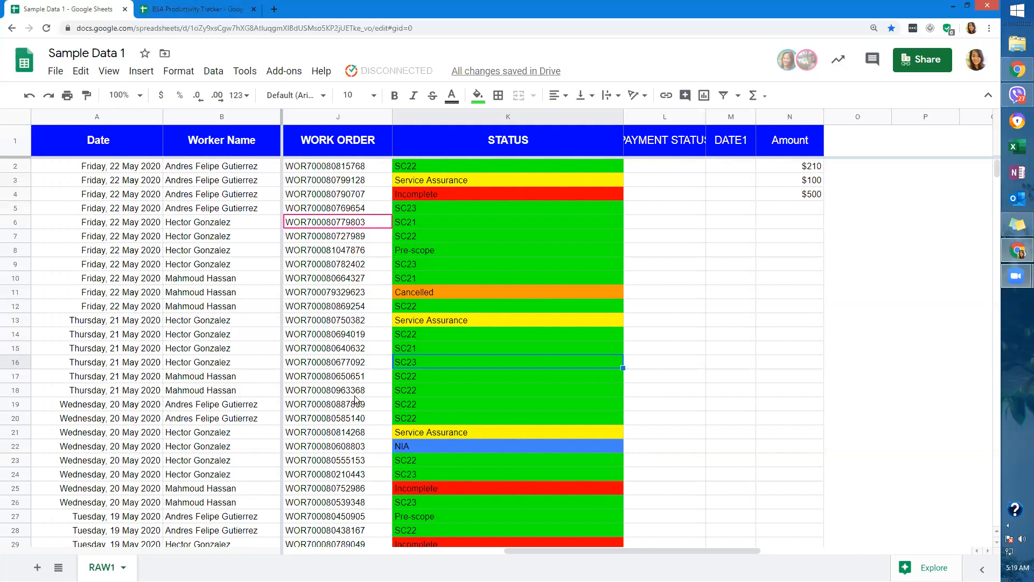
{"action": "left_click_drag", "start_coordinate": [233, 366], "coordinate": [234, 373]}
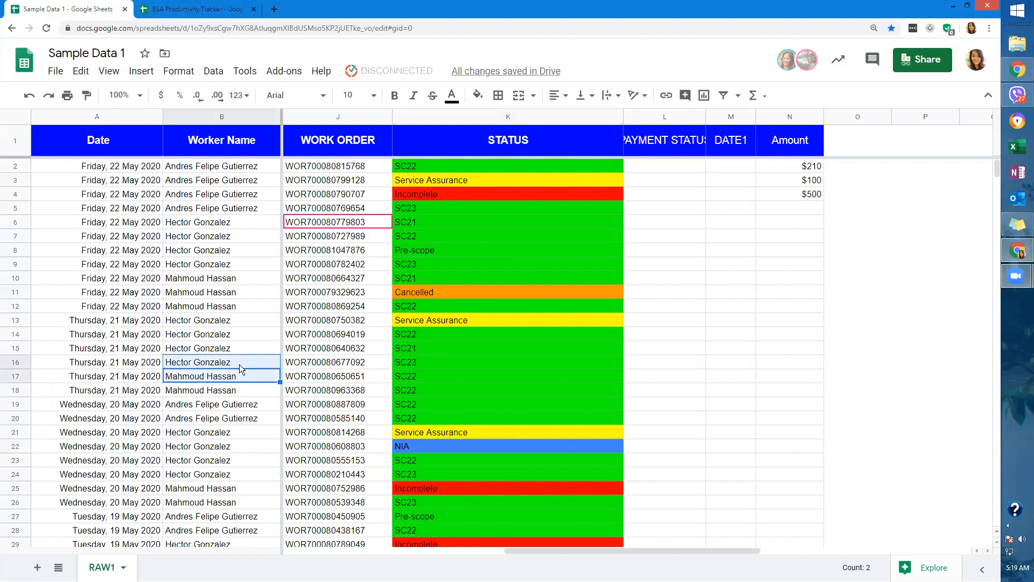
{"action": "left_click", "coordinate": [243, 364]}
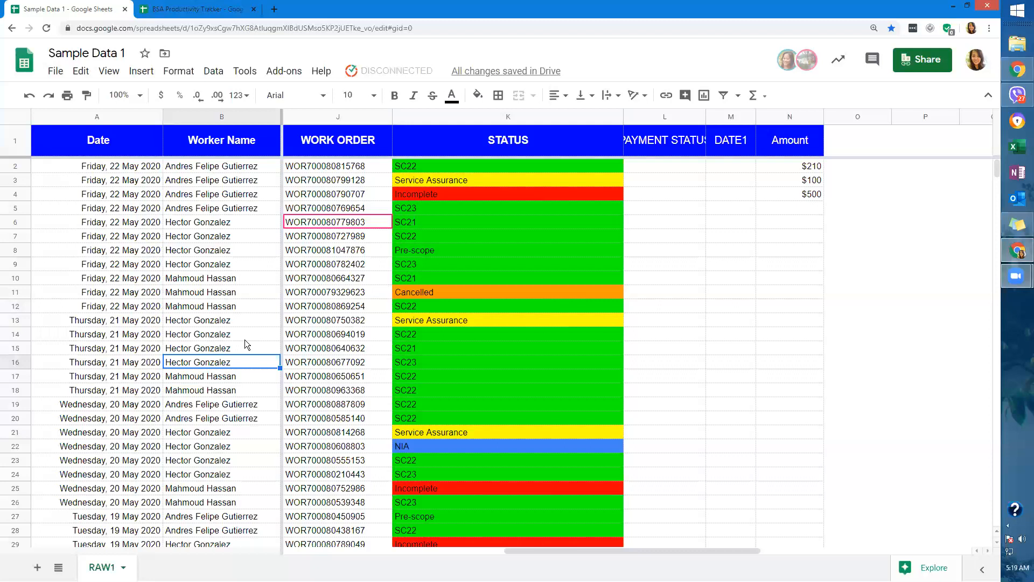
{"action": "left_click", "coordinate": [259, 340]}
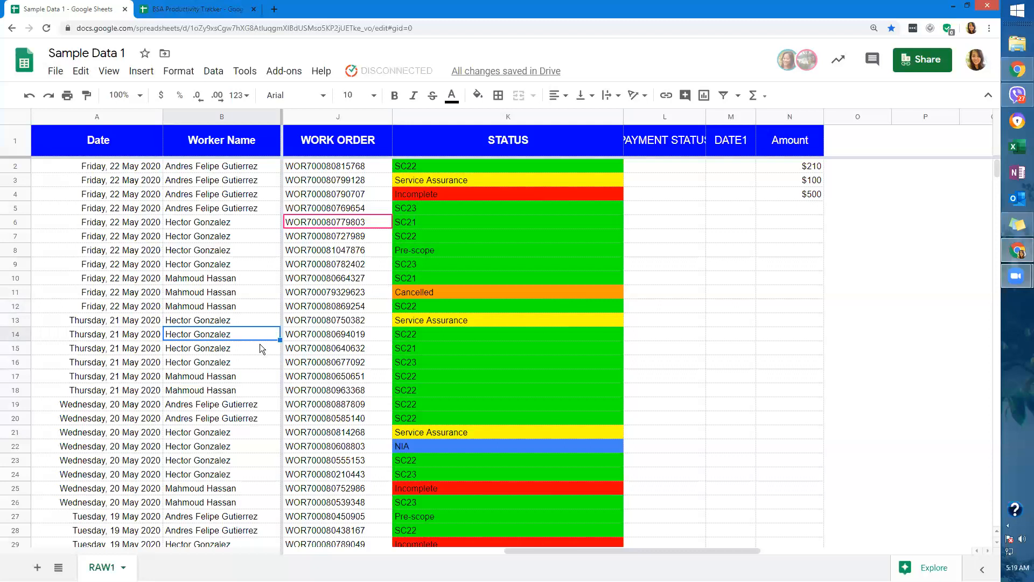
{"action": "left_click", "coordinate": [337, 340]}
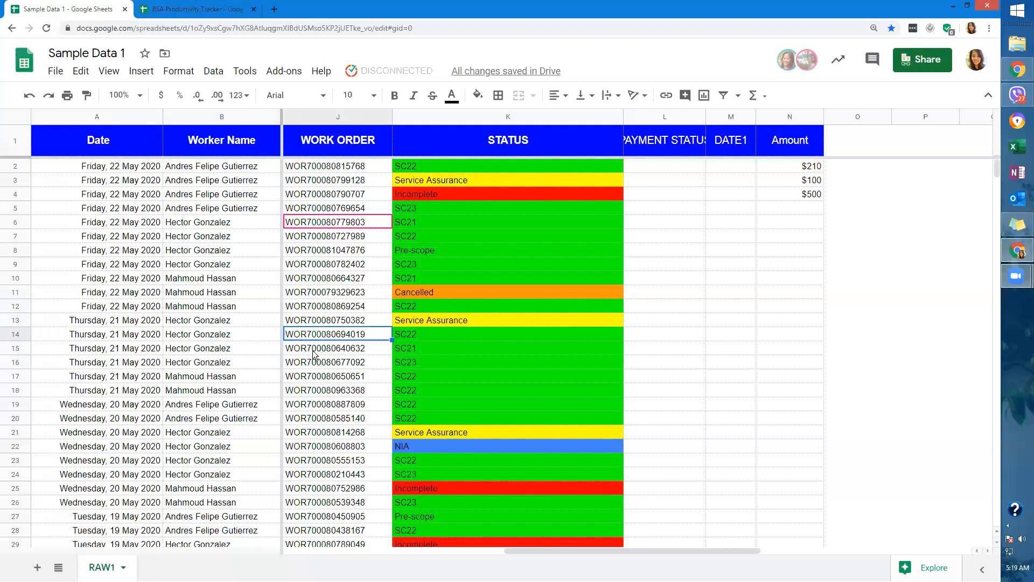
{"action": "left_click", "coordinate": [343, 180]}
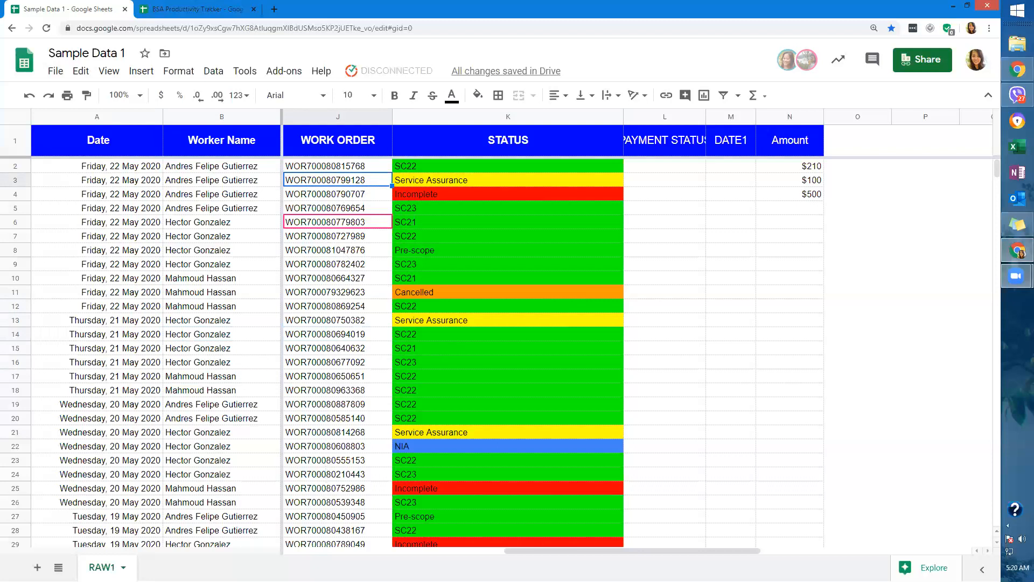
Add a new sheet and paste a copy of the work order number from RAW1 cell J23 into its cell E26.
{"action": "left_click", "coordinate": [38, 567]}
{"action": "left_click", "coordinate": [350, 486]}
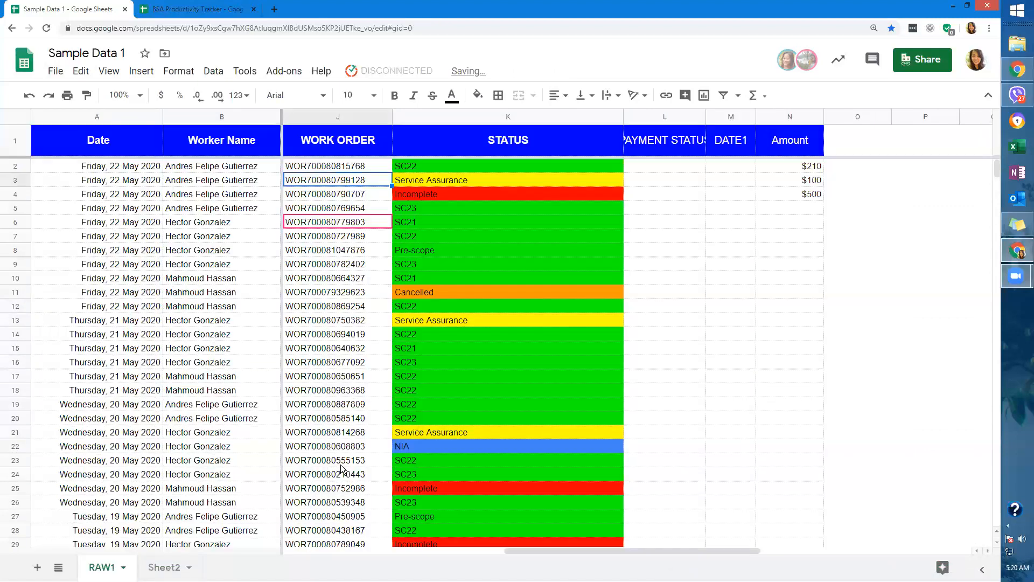
{"action": "left_click", "coordinate": [341, 464]}
{"action": "key", "text": "ctrl+c"}
{"action": "left_click", "coordinate": [168, 568]}
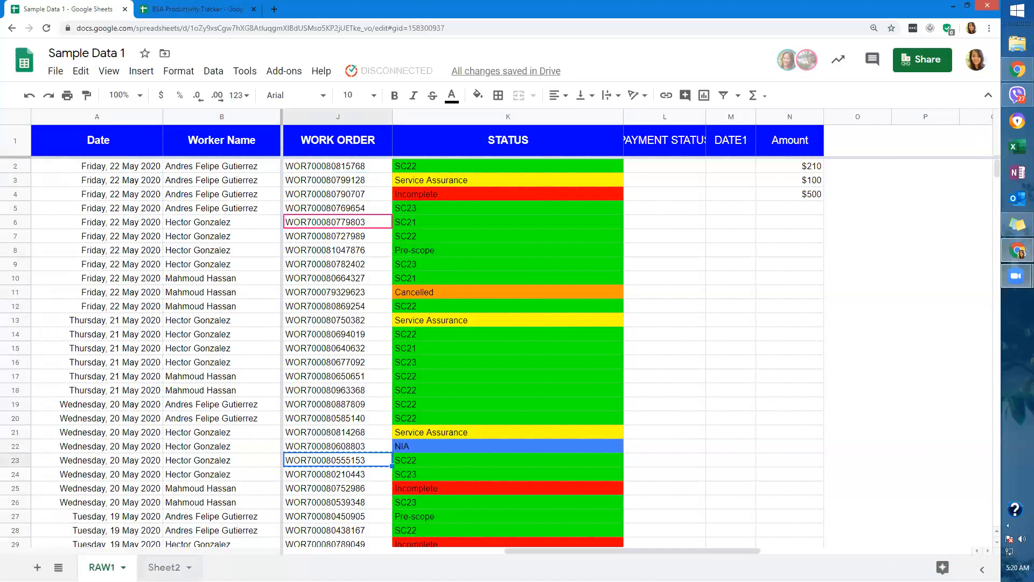
{"action": "key", "text": "ctrl+v"}
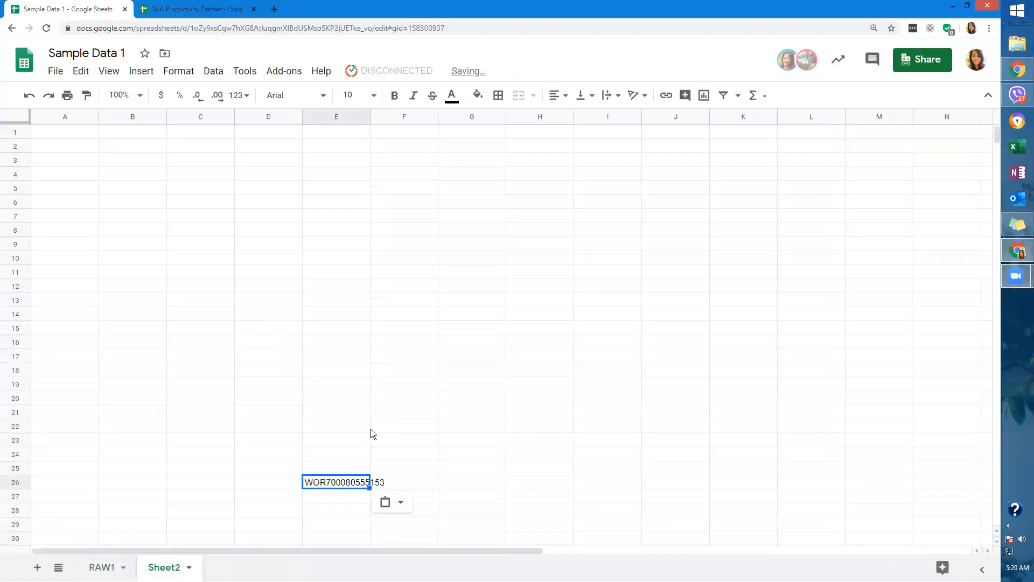
Try font size 14 on the pasted work order number, and set it to size 6 in Calibri.
{"action": "left_click", "coordinate": [365, 94]}
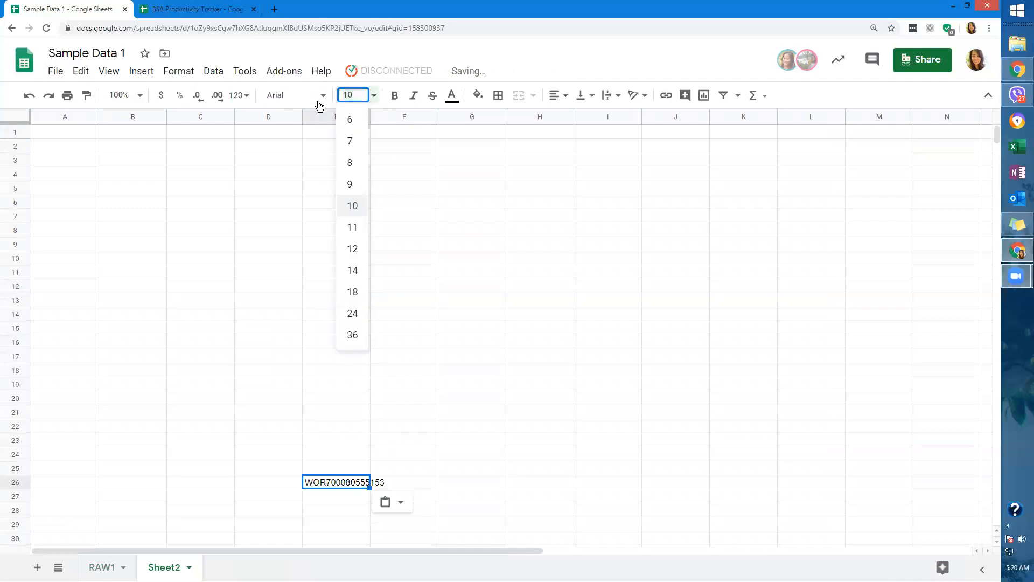
{"action": "left_click", "coordinate": [351, 271]}
{"action": "left_click", "coordinate": [356, 95]}
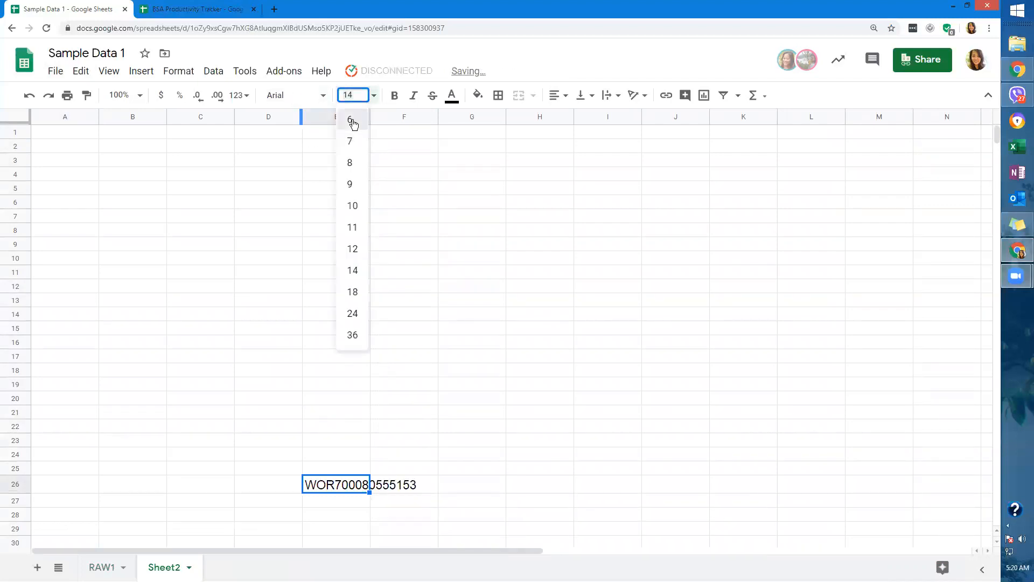
{"action": "left_click", "coordinate": [351, 120]}
{"action": "left_click", "coordinate": [320, 97]}
{"action": "left_click", "coordinate": [300, 249]}
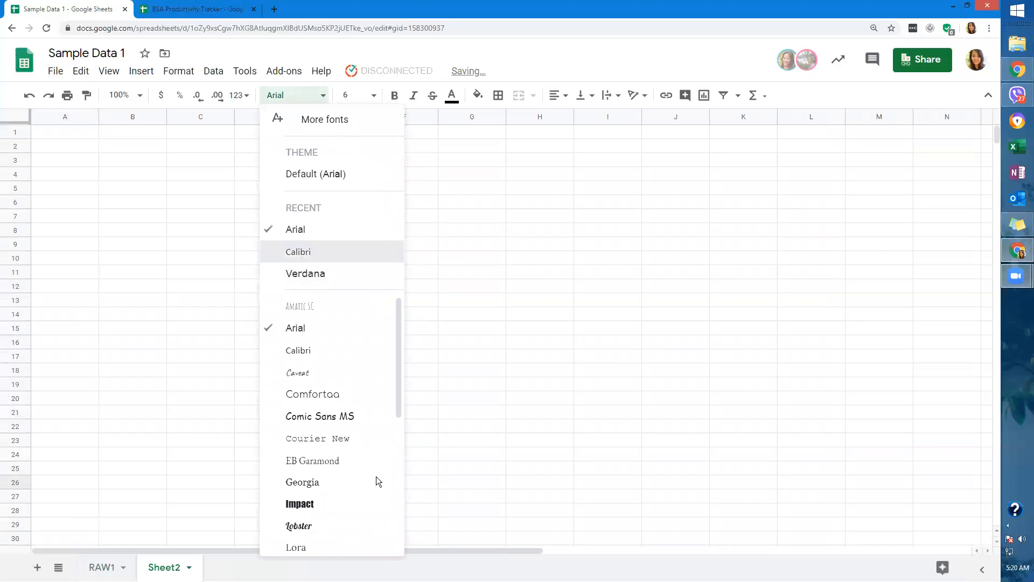
Paste the restyled work order number from the new sheet into RAW1 cells J23 and J27, and undo both pastes.
{"action": "key", "text": "ctrl+c"}
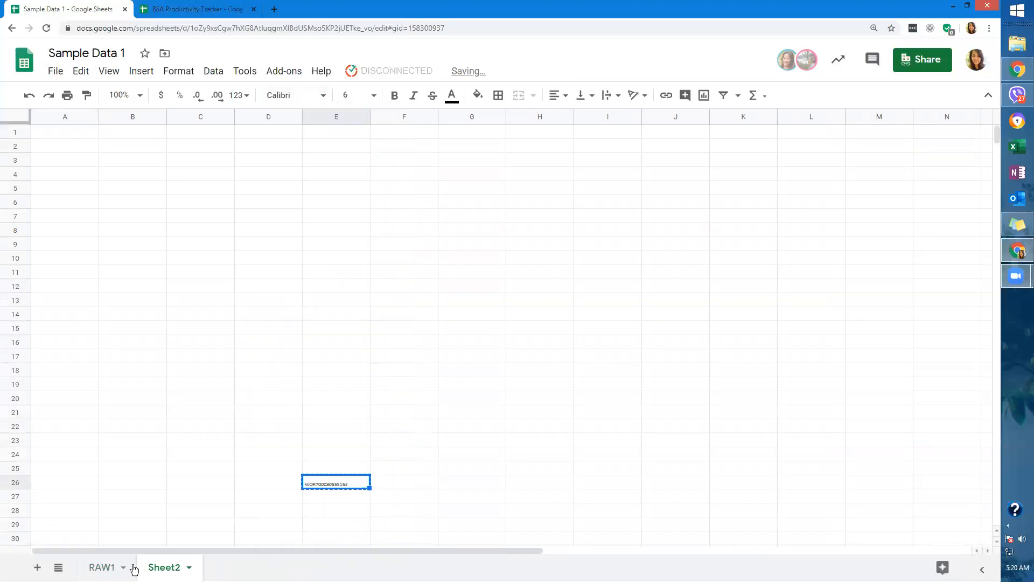
{"action": "left_click", "coordinate": [99, 567]}
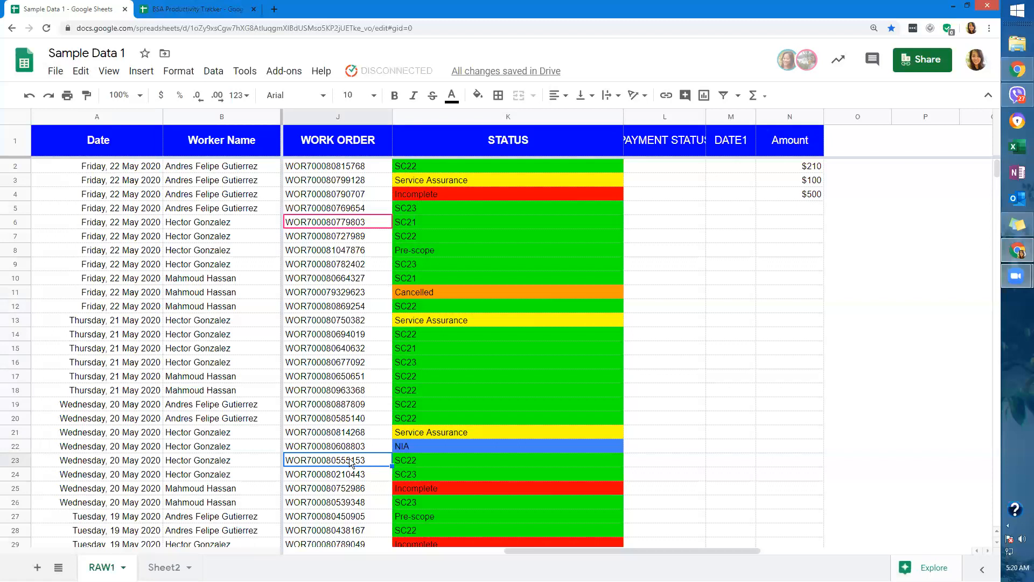
{"action": "key", "text": "ctrl+v"}
{"action": "key", "text": "Down"}
{"action": "left_click", "coordinate": [343, 517]}
{"action": "key", "text": "ctrl+v"}
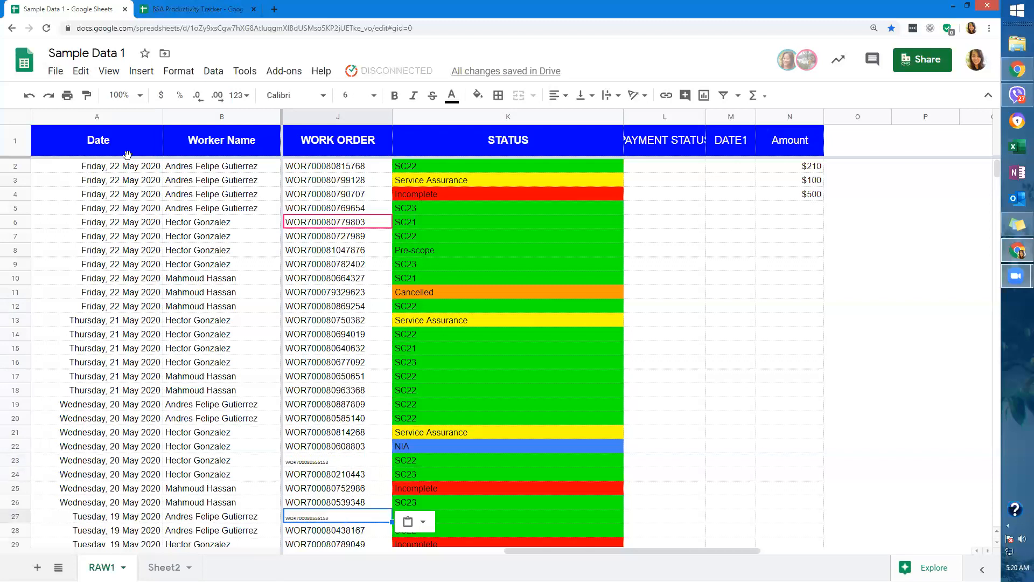
{"action": "left_click", "coordinate": [26, 98]}
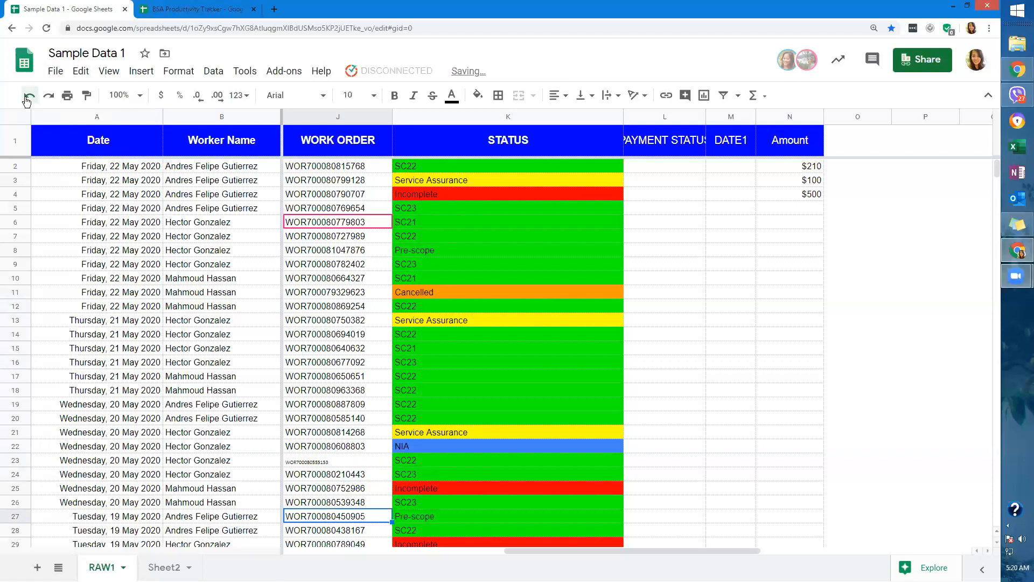
{"action": "left_click", "coordinate": [27, 99]}
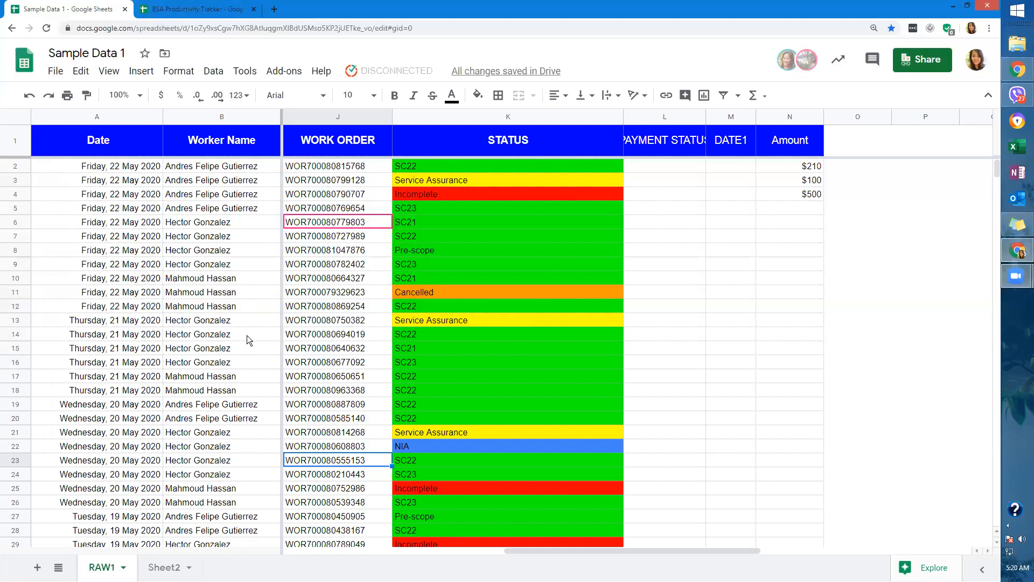
{"action": "scroll", "coordinate": [248, 340], "scroll_direction": "down", "scroll_amount": 4}
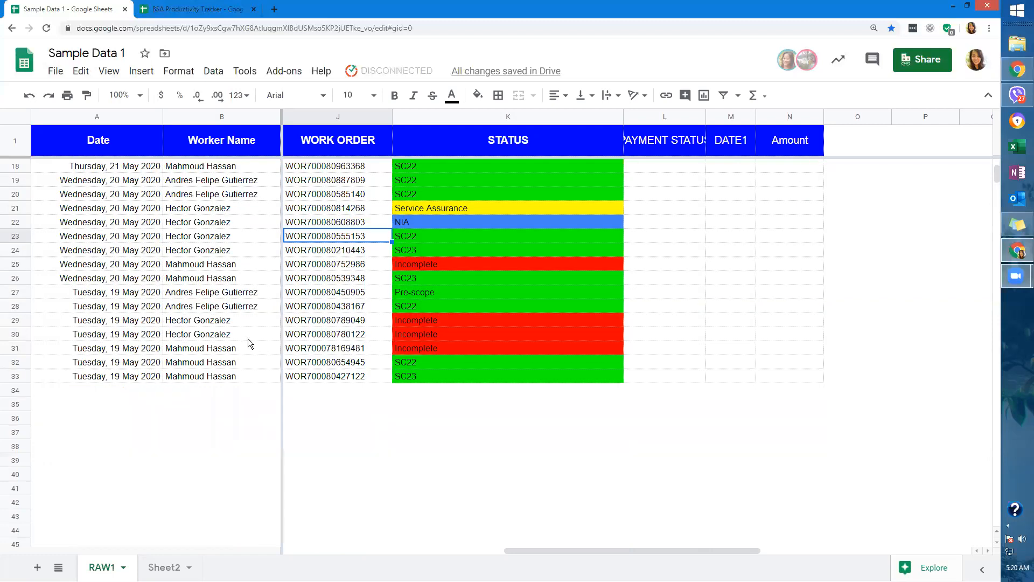
{"action": "left_click", "coordinate": [112, 394]}
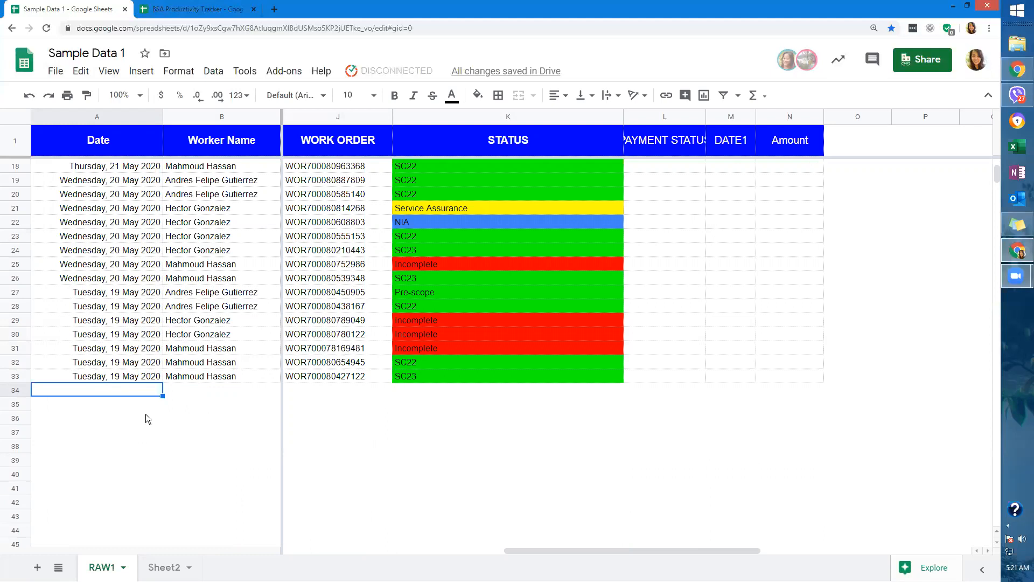
{"action": "left_click", "coordinate": [135, 210]}
{"action": "left_click", "coordinate": [564, 246]}
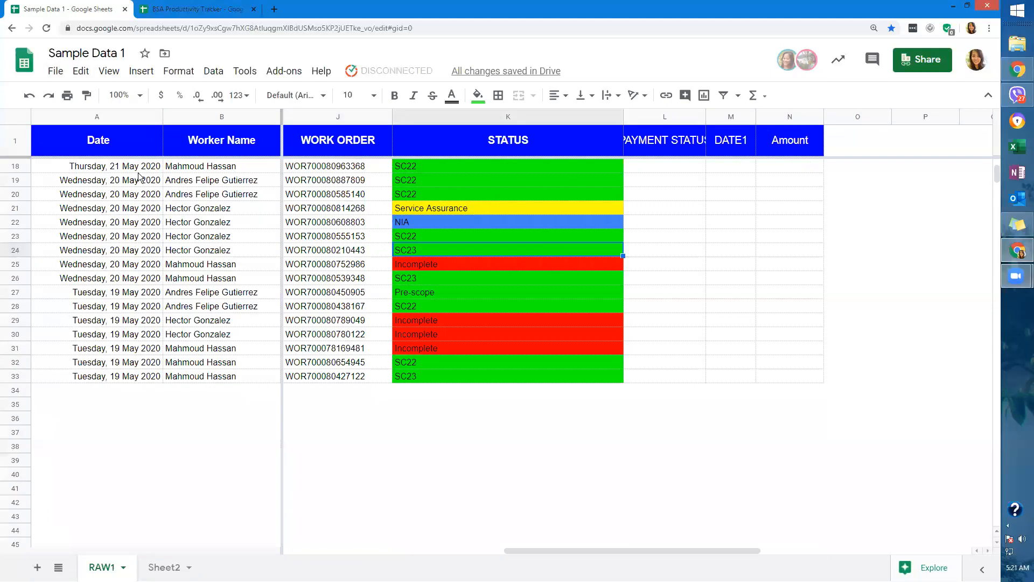
{"action": "left_click_drag", "start_coordinate": [18, 171], "coordinate": [72, 156]}
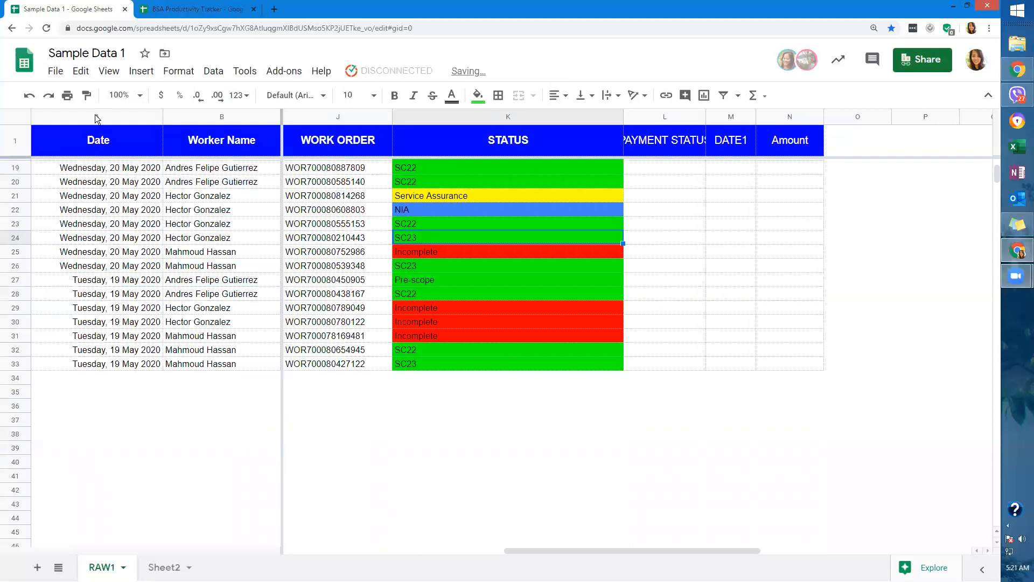
{"action": "left_click", "coordinate": [29, 97]}
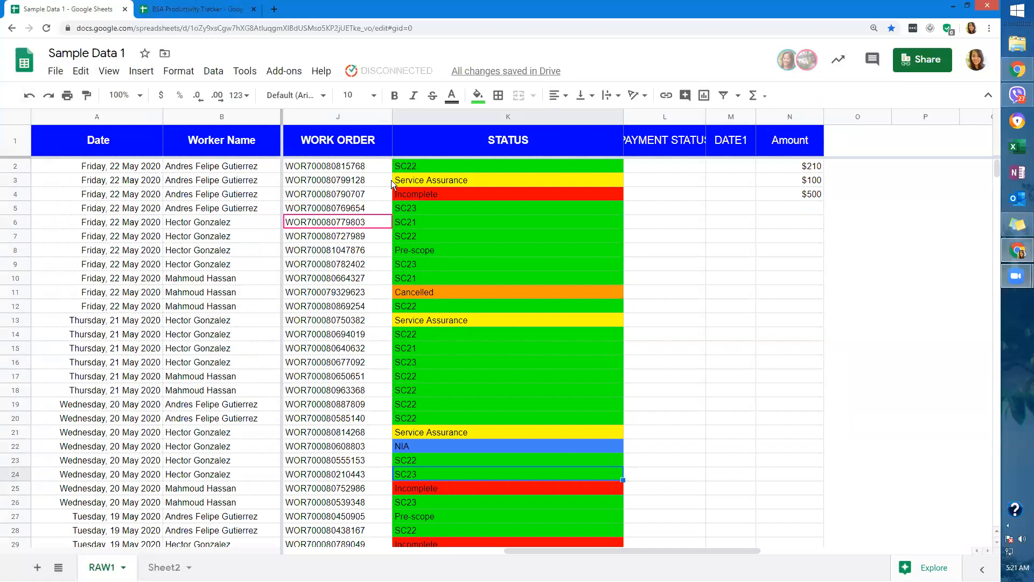
Create a filter on the whole header row 1 of RAW1.
{"action": "left_click", "coordinate": [215, 149]}
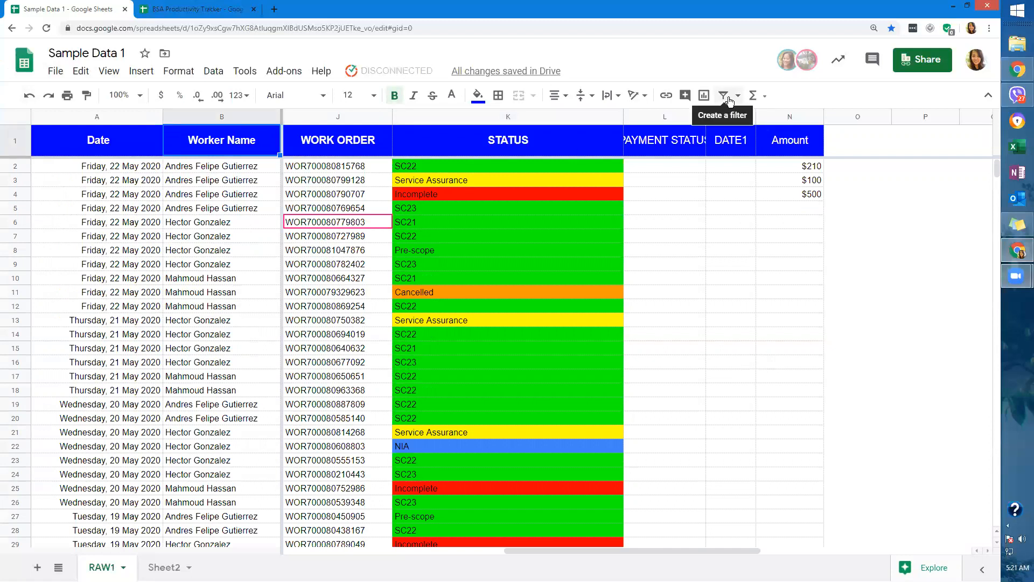
{"action": "left_click", "coordinate": [59, 142]}
{"action": "left_click", "coordinate": [16, 139]}
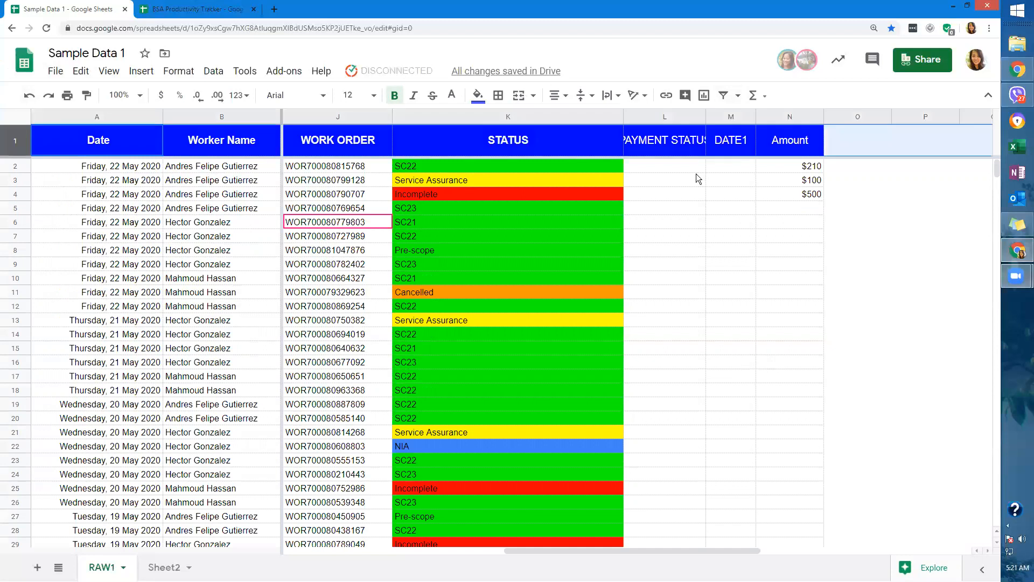
{"action": "left_click", "coordinate": [730, 94]}
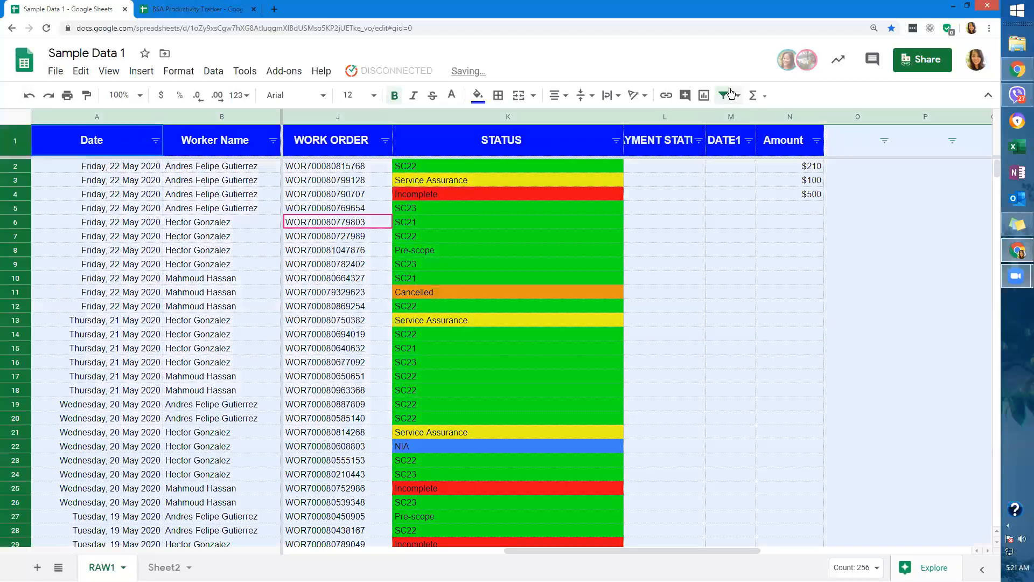
{"action": "left_click", "coordinate": [220, 194]}
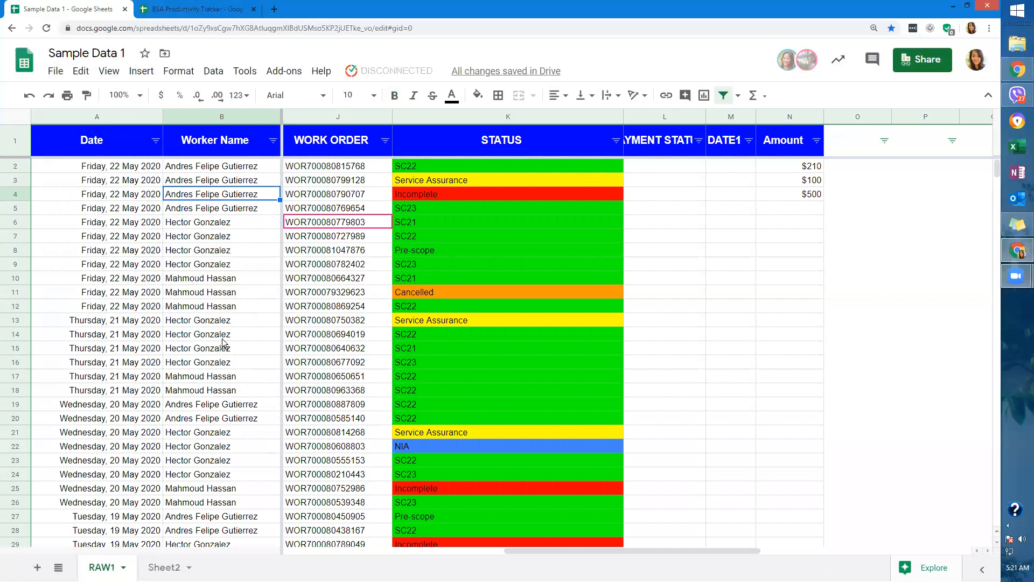
Filter the Worker Name column by values to show only the first worker in the list.
{"action": "left_click", "coordinate": [273, 141]}
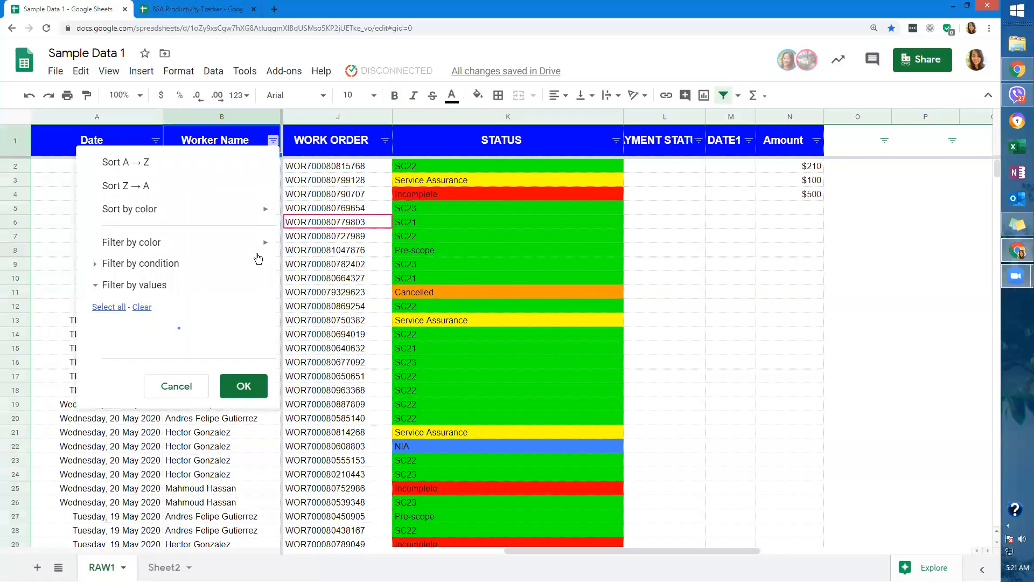
{"action": "left_click", "coordinate": [142, 307]}
{"action": "left_click", "coordinate": [136, 365]}
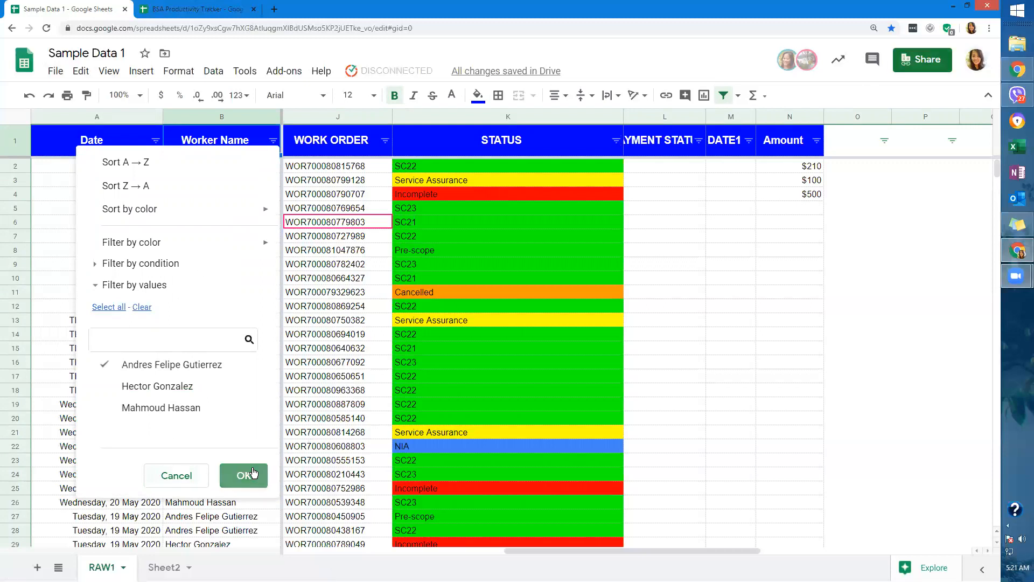
{"action": "left_click", "coordinate": [245, 474]}
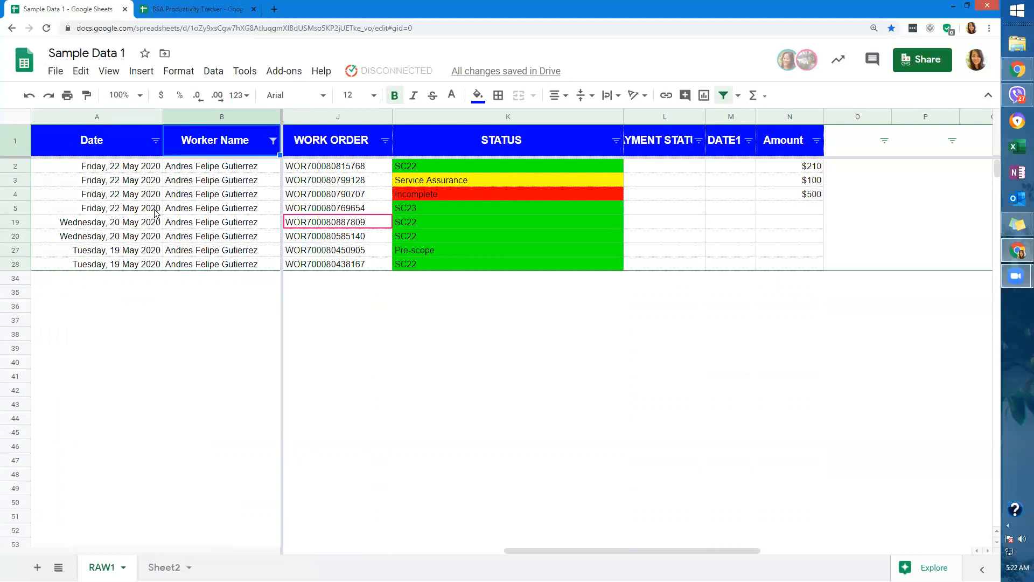
Switch to the second account's browser window and check how the Worker Name filter affects the shared RAW1 sheet there.
{"action": "key", "text": "alt+Tab"}
{"action": "key", "text": "alt+Tab"}
{"action": "left_click", "coordinate": [446, 309]}
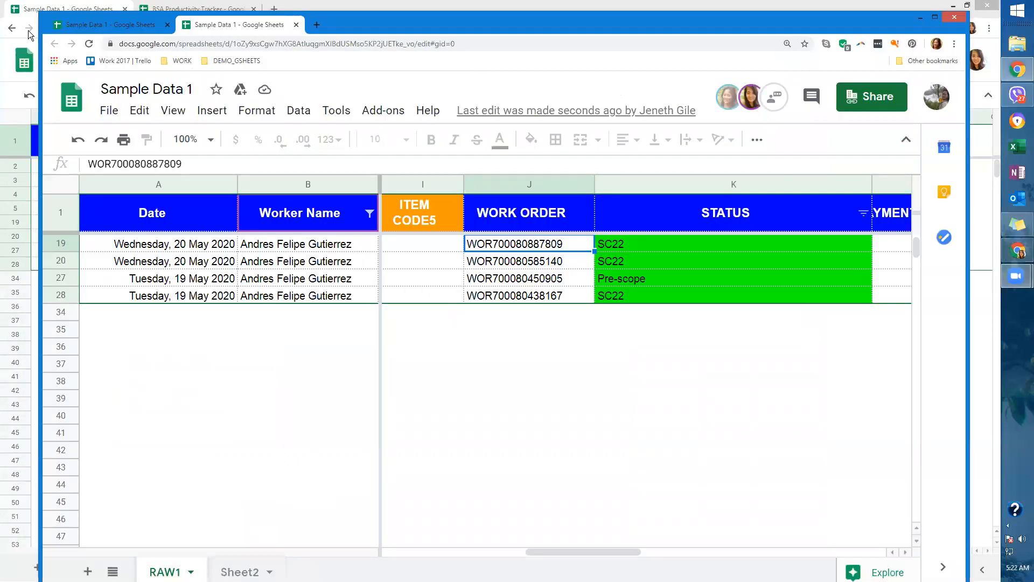
{"action": "left_click_drag", "start_coordinate": [42, 11], "coordinate": [165, 59]}
{"action": "left_click", "coordinate": [204, 72]}
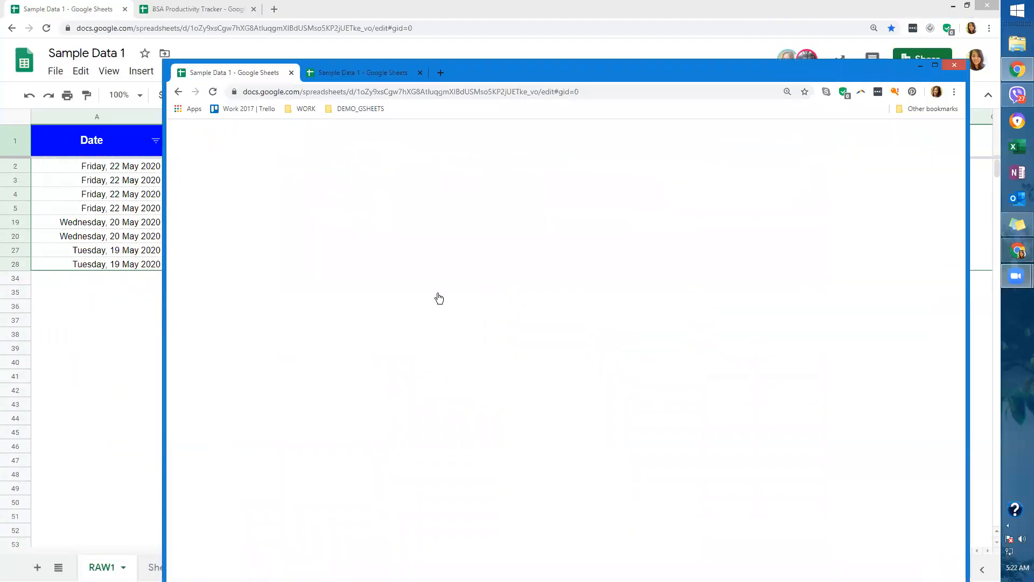
{"action": "left_click", "coordinate": [443, 326]}
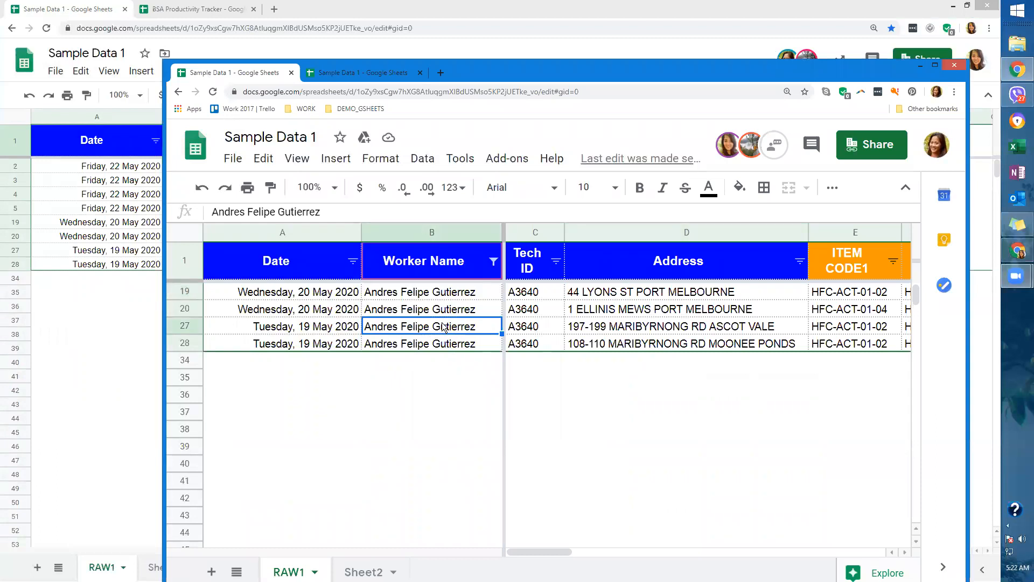
{"action": "left_click", "coordinate": [493, 260]}
{"action": "left_click", "coordinate": [658, 405]}
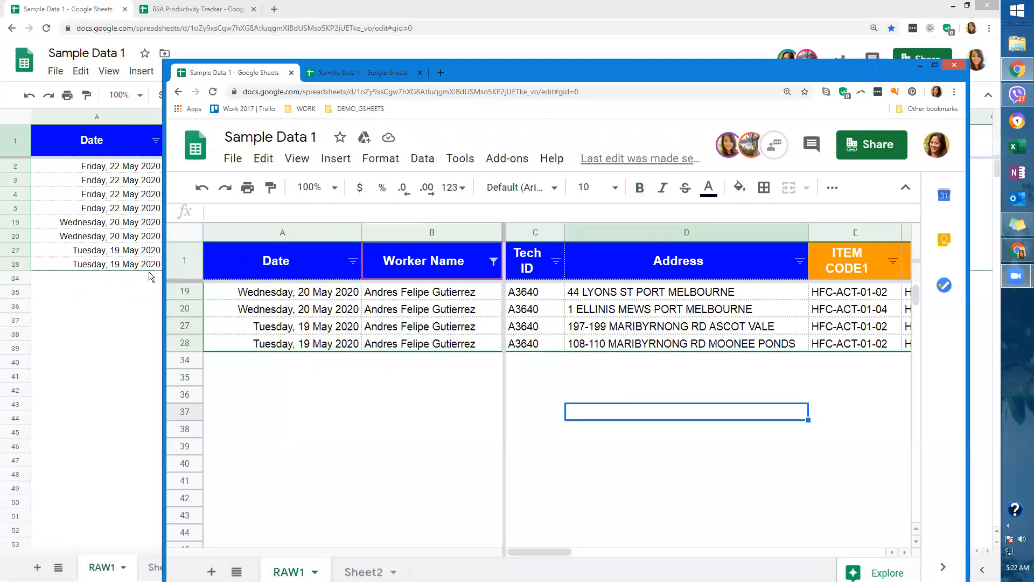
{"action": "left_click", "coordinate": [119, 274]}
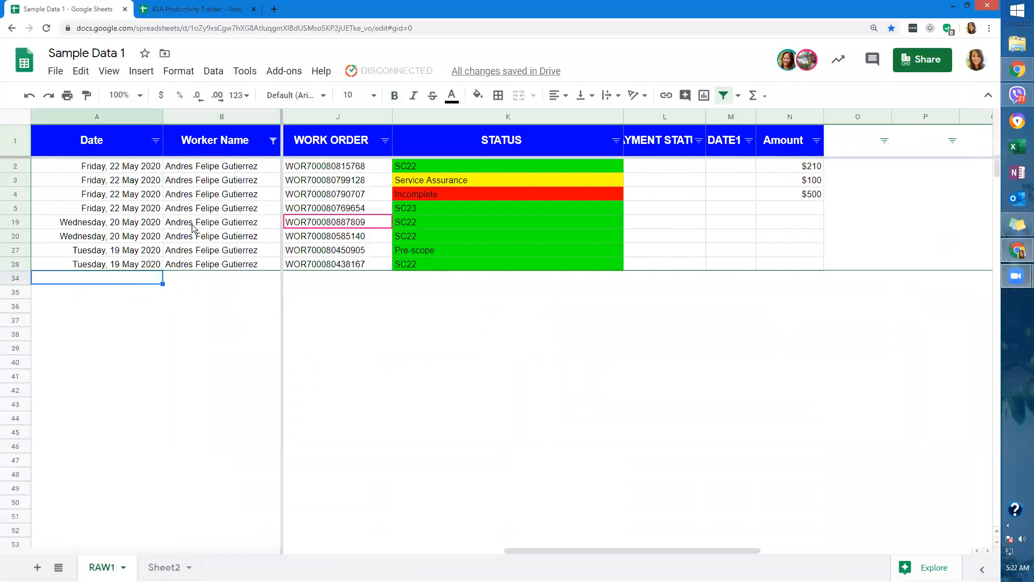
Reload Sample Data 1 in the second account's window, dismiss the signed-in account notice, and compare its filtered rows with the main window.
{"action": "key", "text": "alt+Tab"}
{"action": "left_click", "coordinate": [512, 91]}
{"action": "key", "text": "Return"}
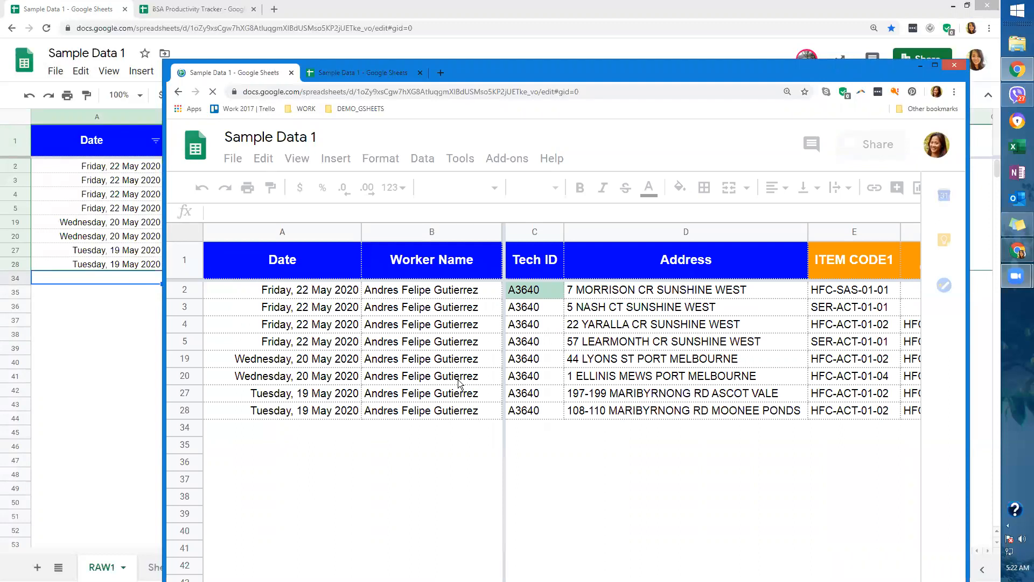
{"action": "left_click_drag", "start_coordinate": [459, 378], "coordinate": [464, 377]}
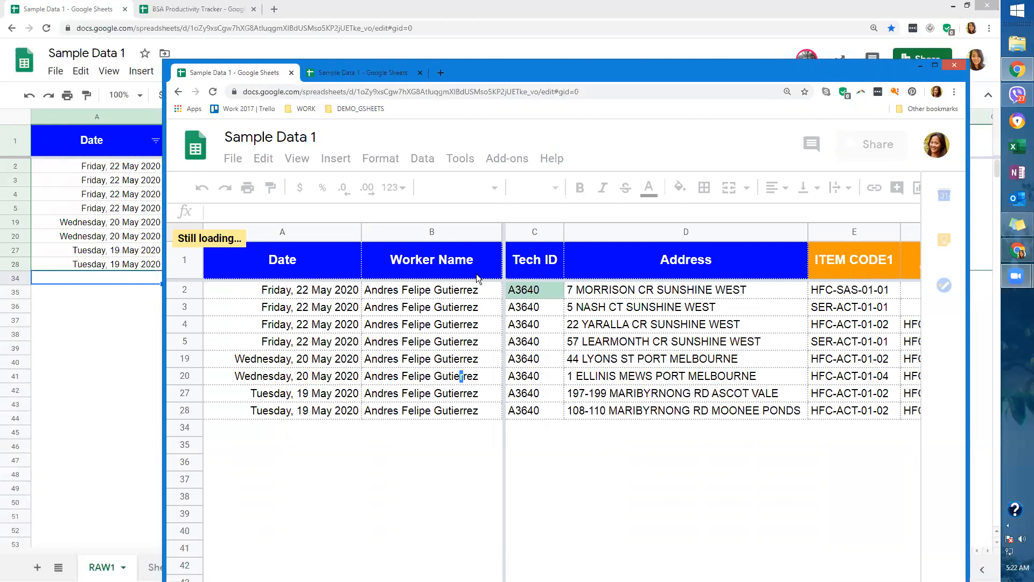
{"action": "left_click", "coordinate": [100, 199]}
{"action": "left_click", "coordinate": [293, 203]}
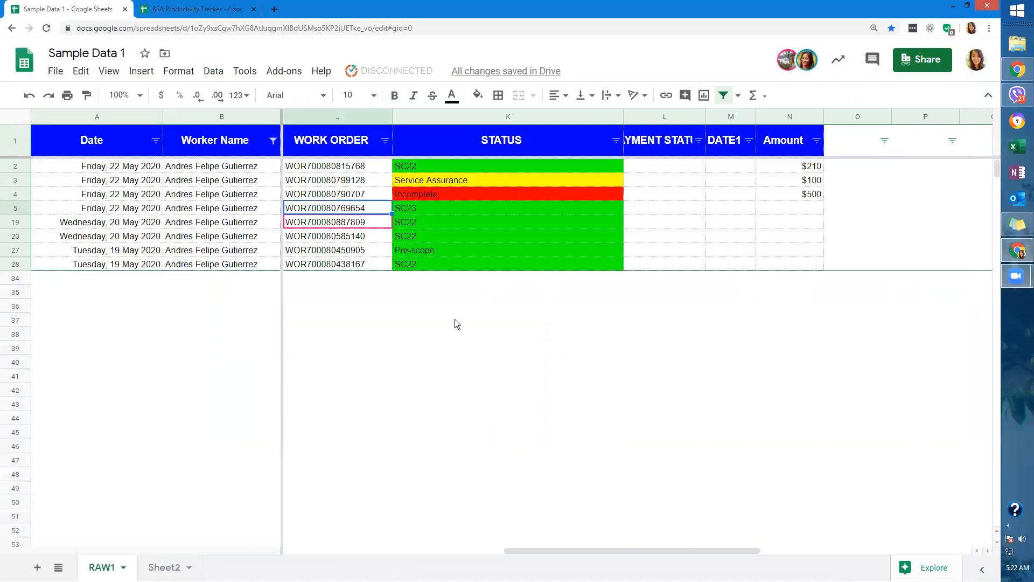
{"action": "key", "text": "alt+Tab"}
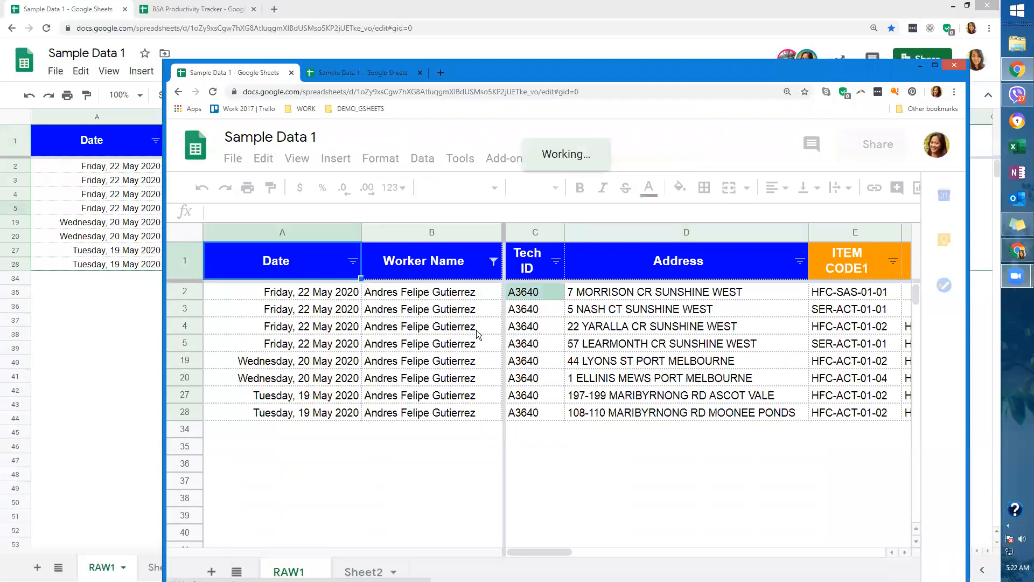
{"action": "left_click", "coordinate": [476, 330]}
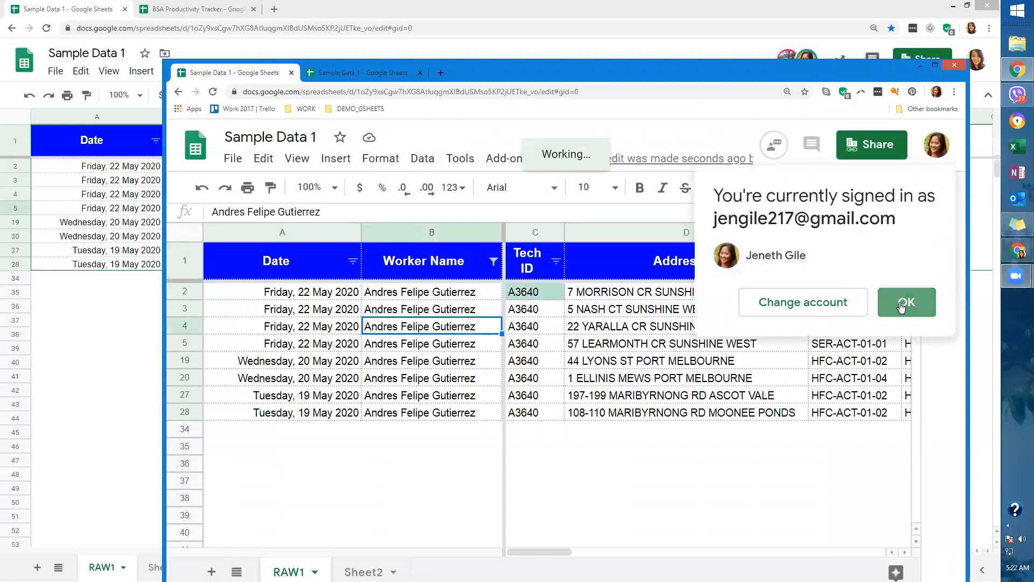
{"action": "left_click", "coordinate": [904, 303]}
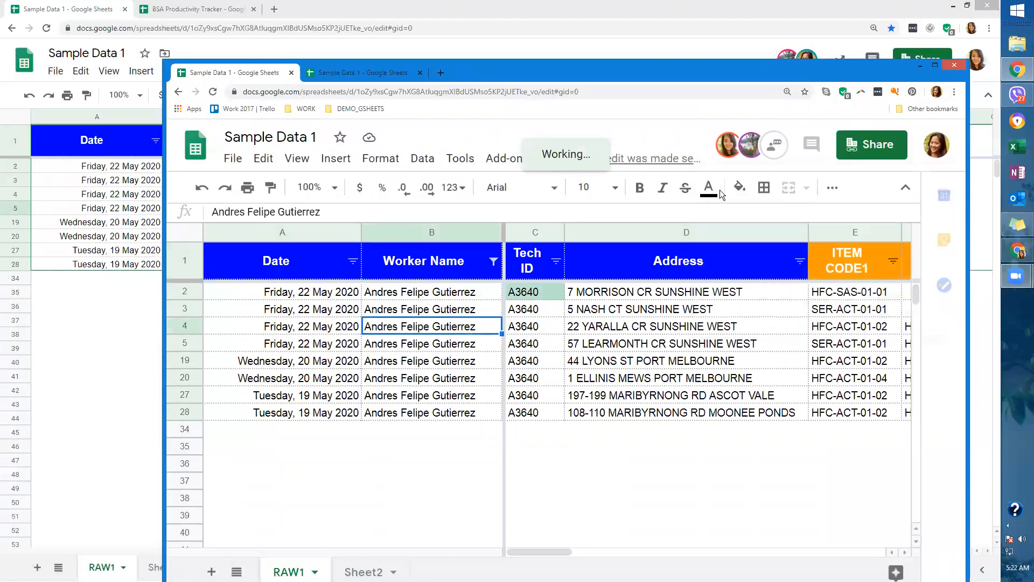
{"action": "left_click_drag", "start_coordinate": [163, 141], "coordinate": [10, 141]}
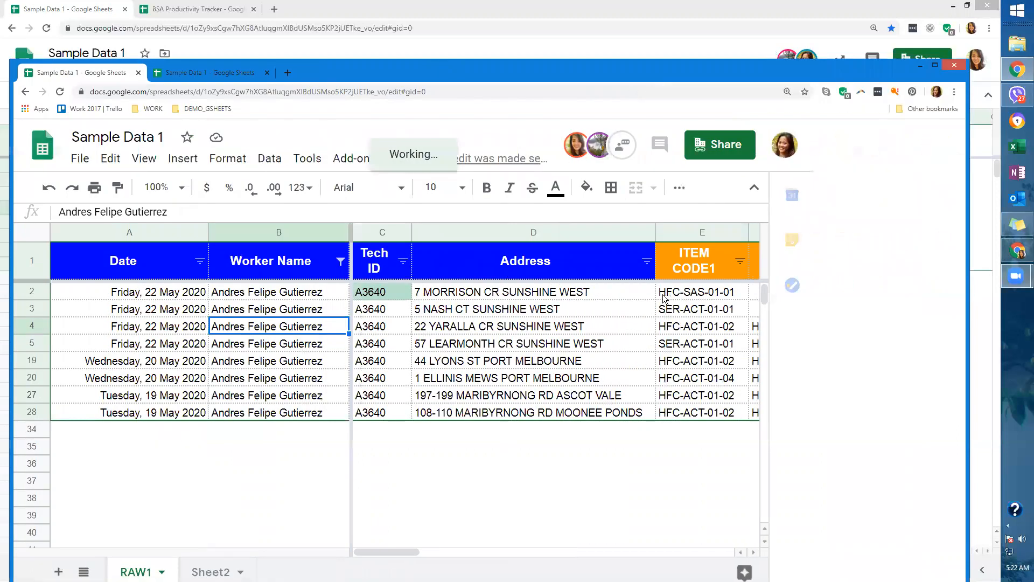
{"action": "left_click", "coordinate": [780, 293]}
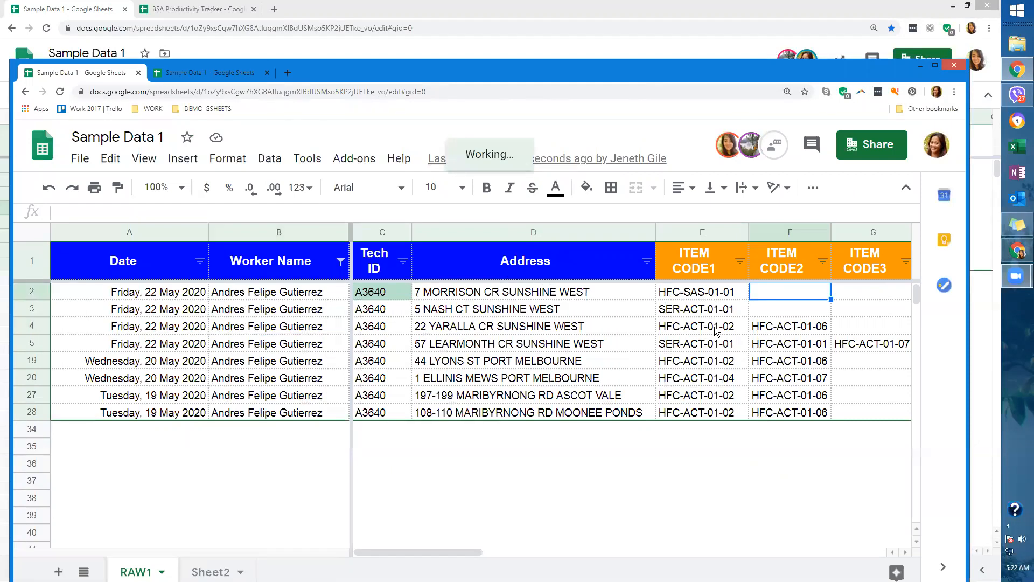
{"action": "left_click", "coordinate": [507, 46]}
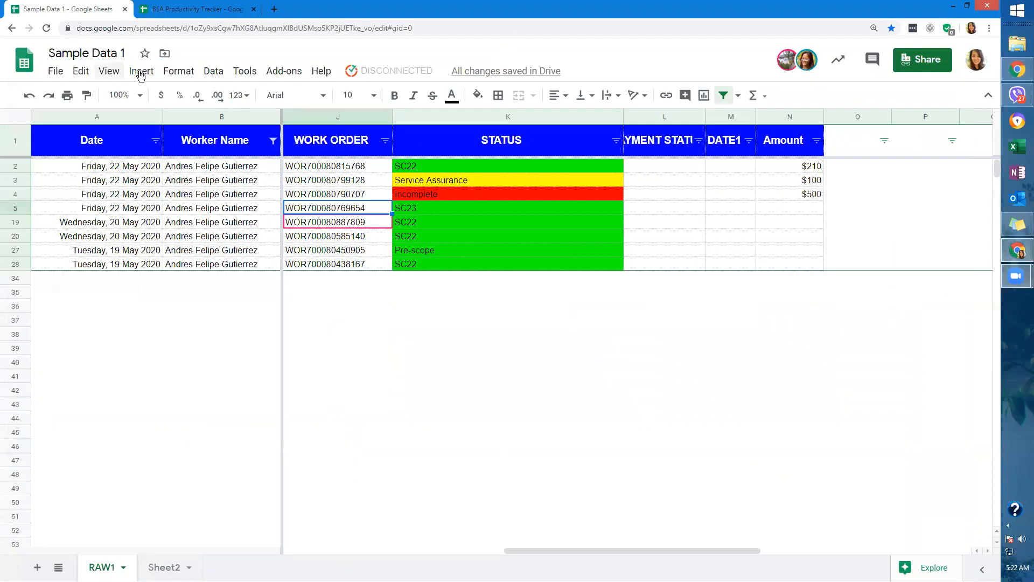
Look at the available filter view options, and turn off the filter on RAW1.
{"action": "left_click", "coordinate": [178, 72]}
{"action": "mouse_move", "coordinate": [216, 76]}
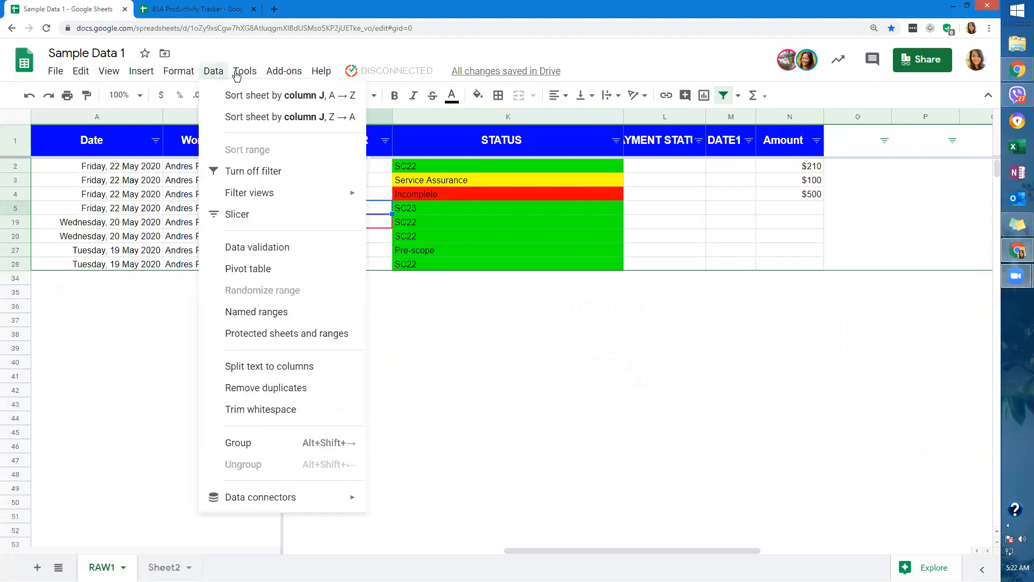
{"action": "mouse_move", "coordinate": [245, 194]}
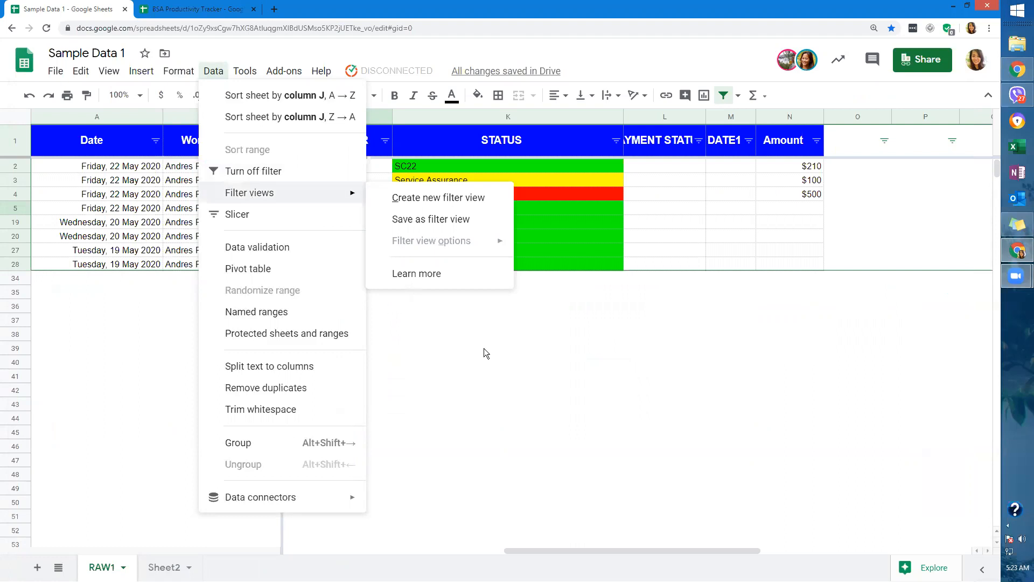
{"action": "left_click_drag", "start_coordinate": [486, 356], "coordinate": [491, 350]}
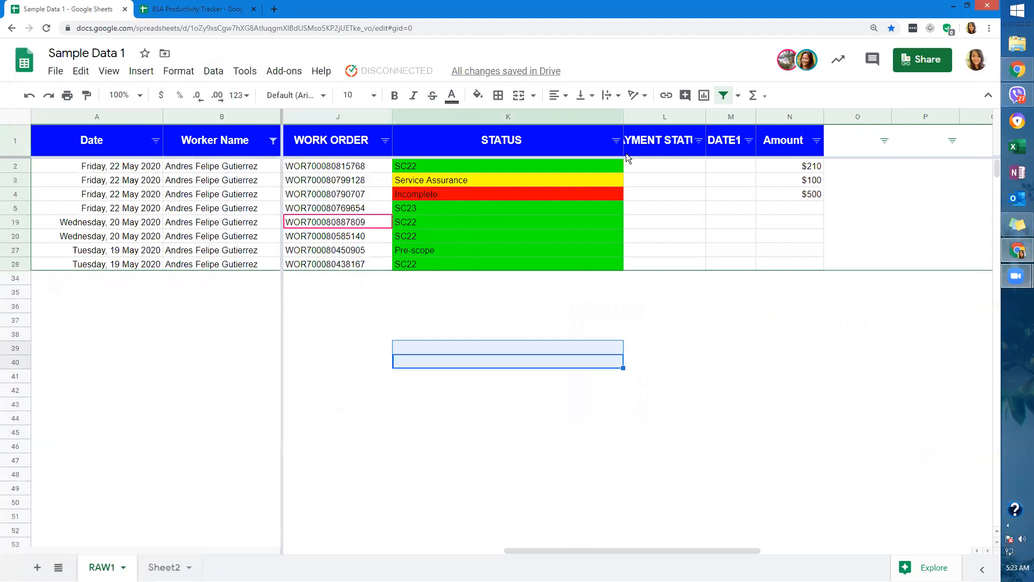
{"action": "left_click", "coordinate": [723, 95]}
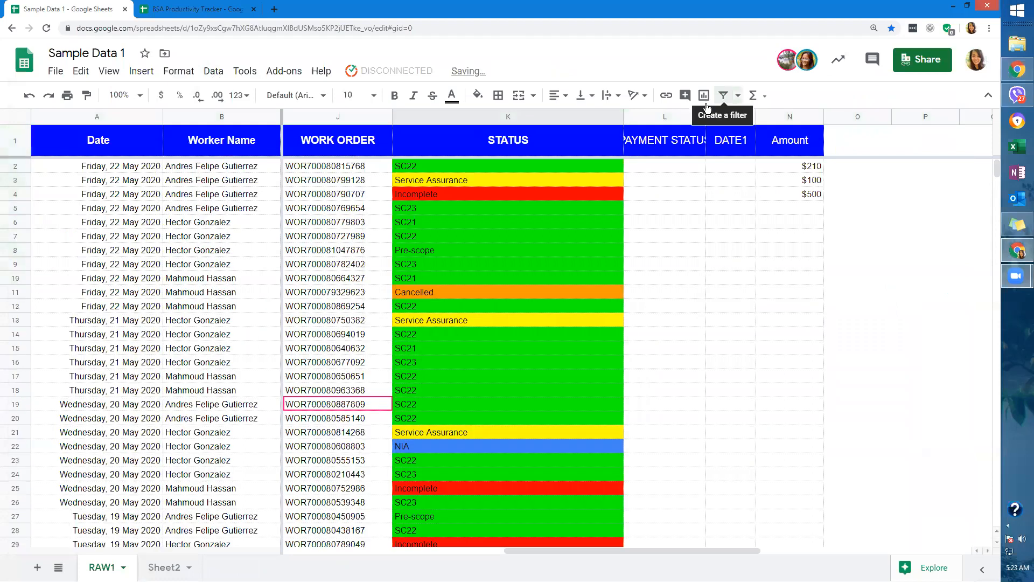
Set the text wrapping of the PAYMENT STATUS header in L1 to Wrap.
{"action": "left_click", "coordinate": [537, 146]}
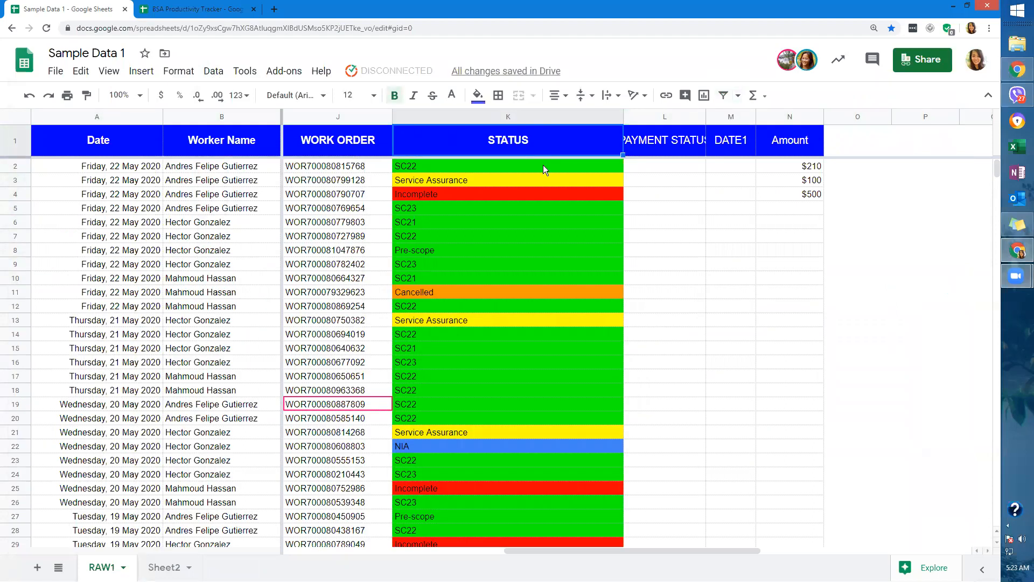
{"action": "left_click", "coordinate": [543, 167]}
{"action": "left_click", "coordinate": [559, 139]}
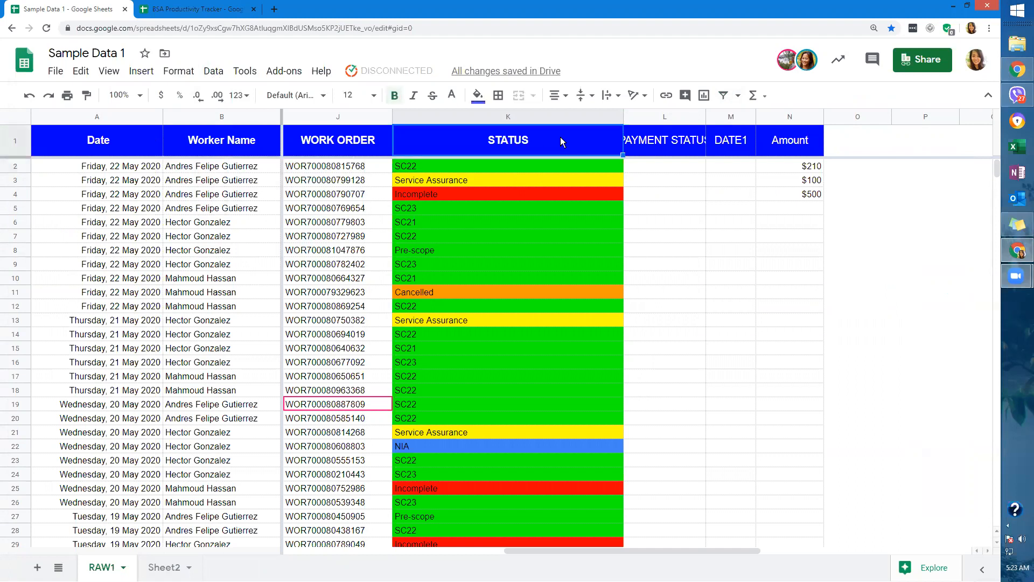
{"action": "left_click", "coordinate": [677, 147]}
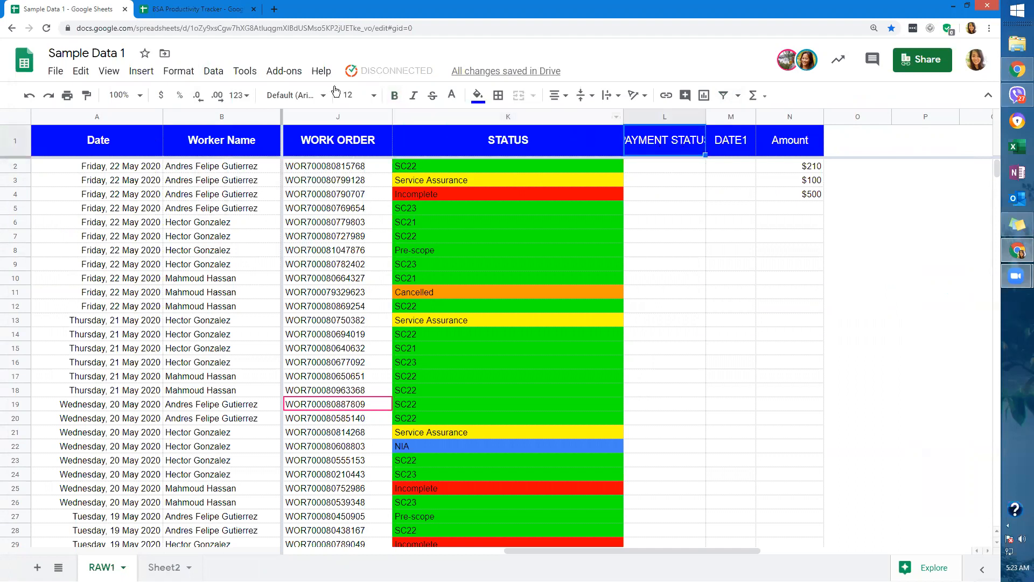
{"action": "left_click", "coordinate": [189, 71]}
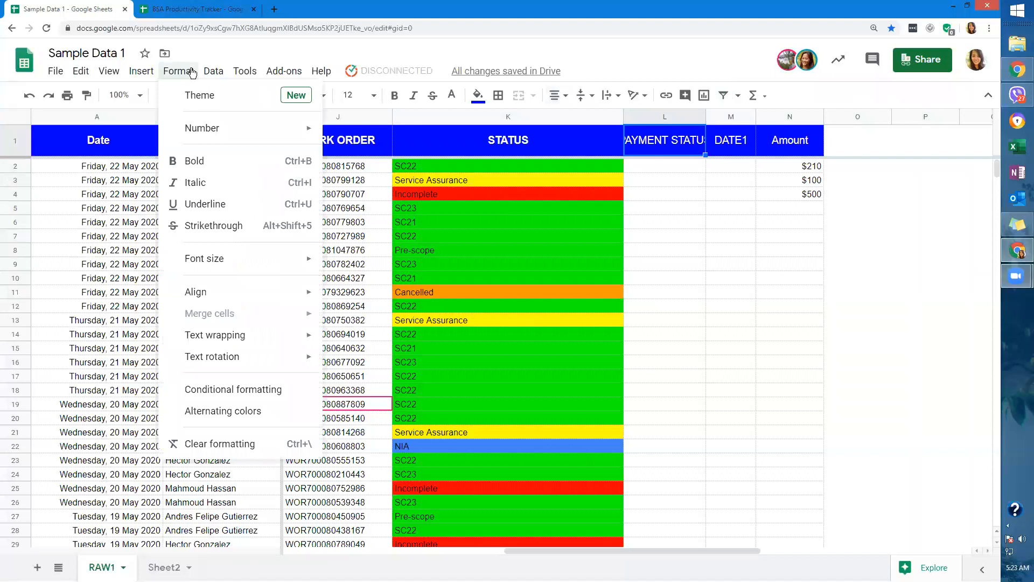
{"action": "mouse_move", "coordinate": [237, 335]}
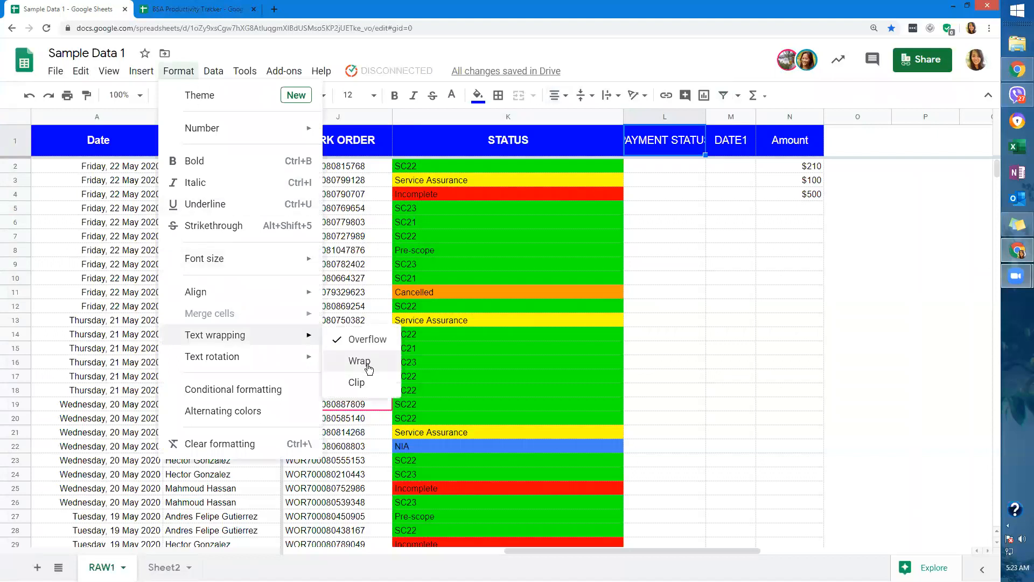
{"action": "left_click", "coordinate": [366, 363]}
Create a filter on the RAW1 data table from its STATUS header cell.
{"action": "left_click", "coordinate": [577, 141]}
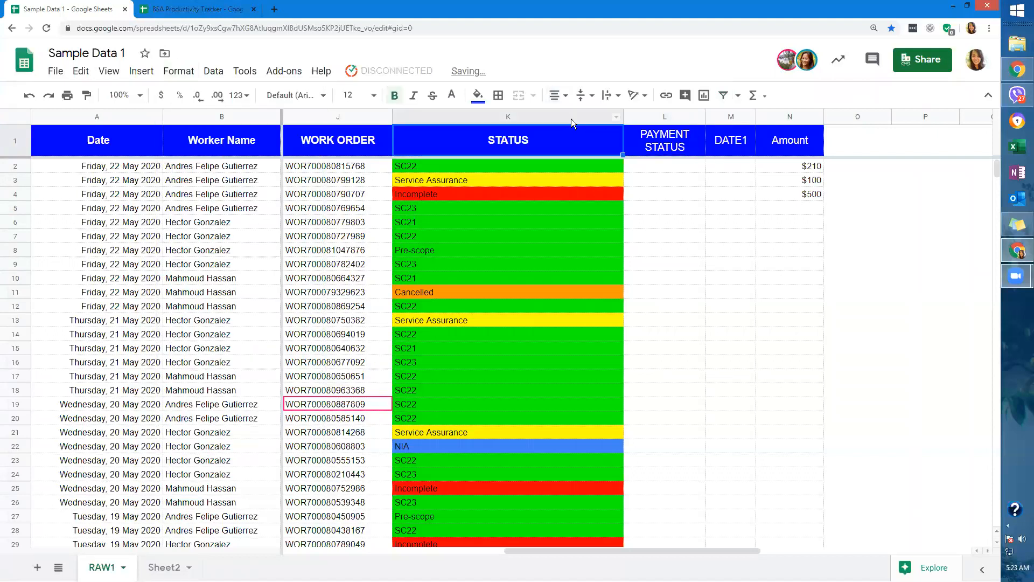
{"action": "left_click", "coordinate": [725, 95]}
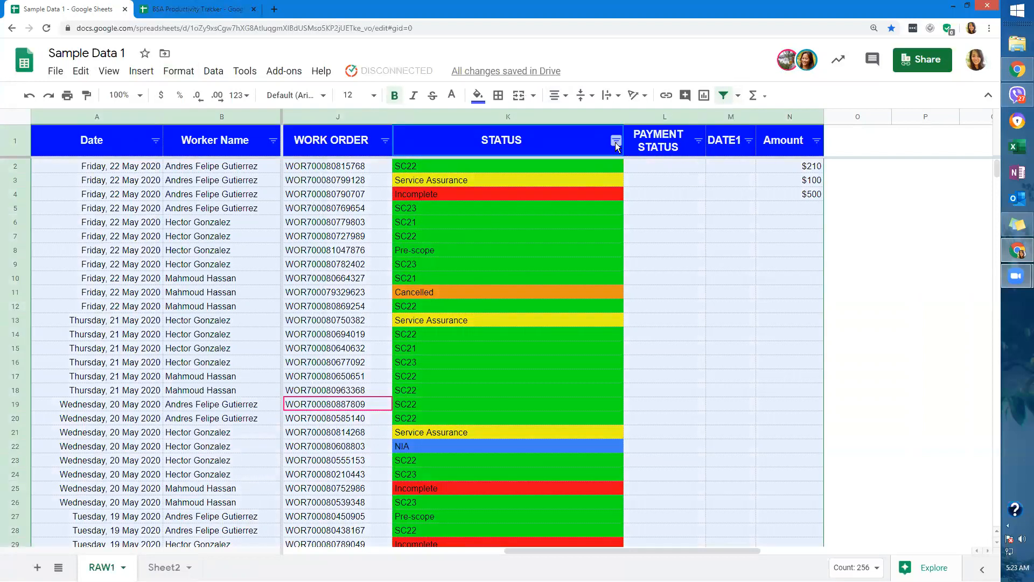
{"action": "left_click", "coordinate": [630, 255]}
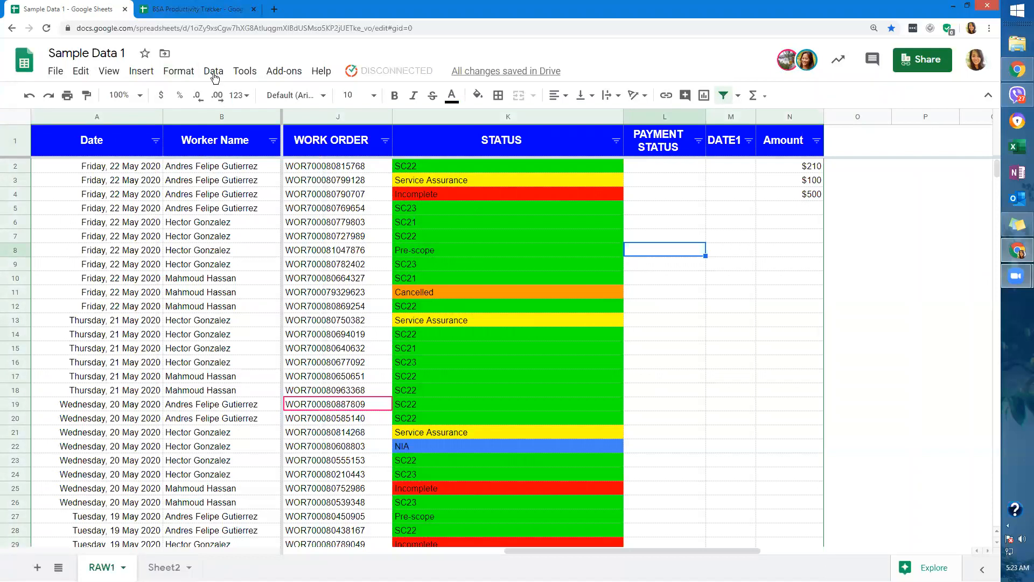
Set the STATUS column's filter condition to text contains "sc", with its value checklist cleared.
{"action": "left_click", "coordinate": [616, 141]}
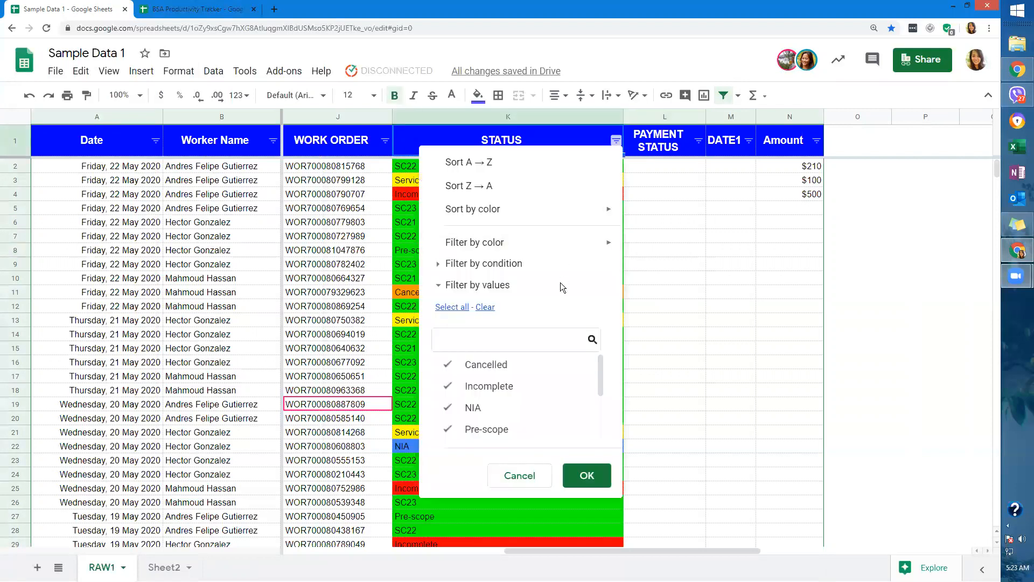
{"action": "mouse_move", "coordinate": [538, 248]}
{"action": "left_click", "coordinate": [614, 139]}
{"action": "left_click", "coordinate": [614, 140]}
{"action": "left_click", "coordinate": [485, 307]}
{"action": "scroll", "coordinate": [509, 358], "scroll_direction": "down", "scroll_amount": 1}
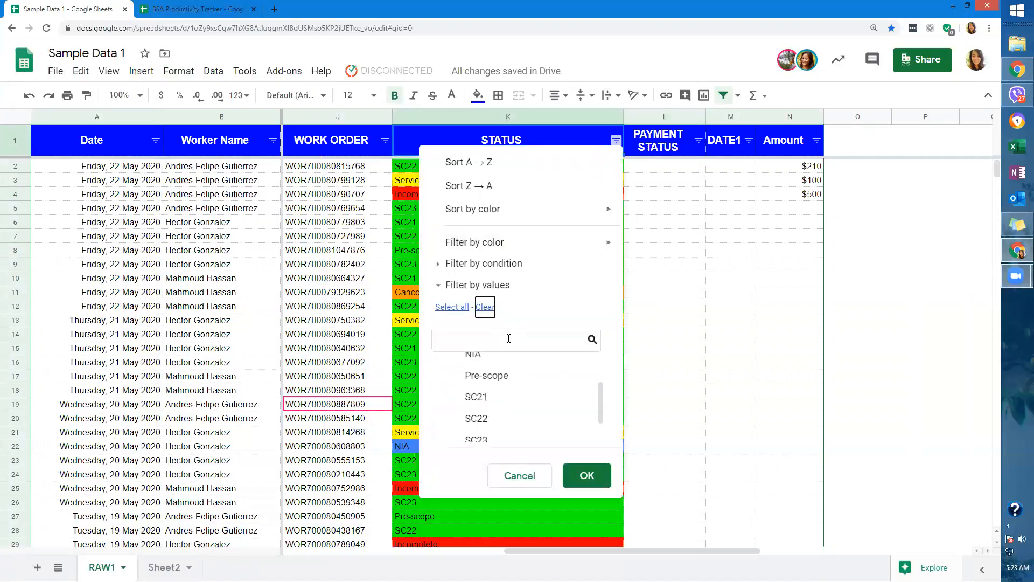
{"action": "left_click", "coordinate": [491, 265]}
{"action": "left_click", "coordinate": [589, 293]}
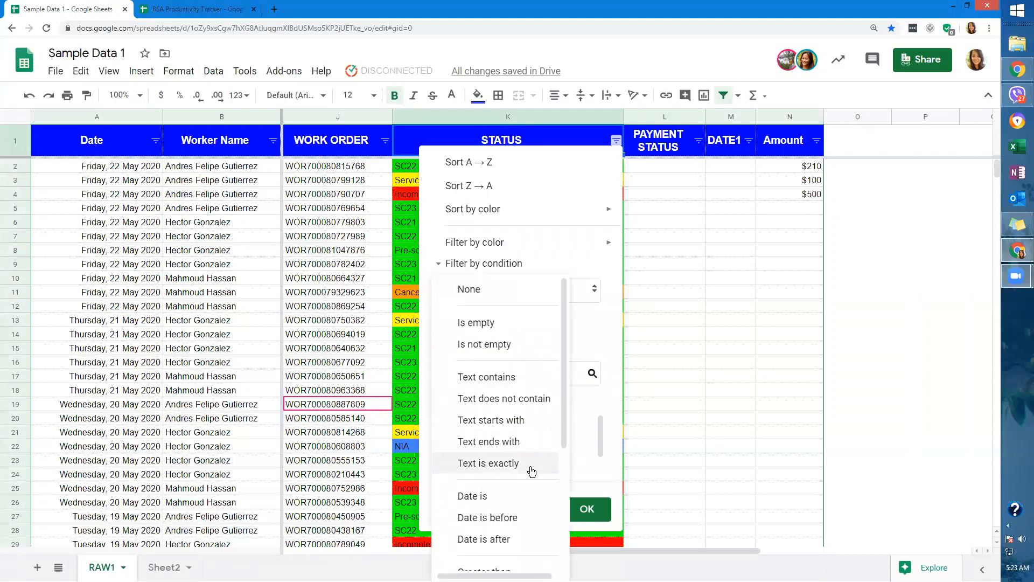
{"action": "left_click", "coordinate": [518, 375]}
{"action": "left_click", "coordinate": [504, 325]}
{"action": "type", "text": "sc"}
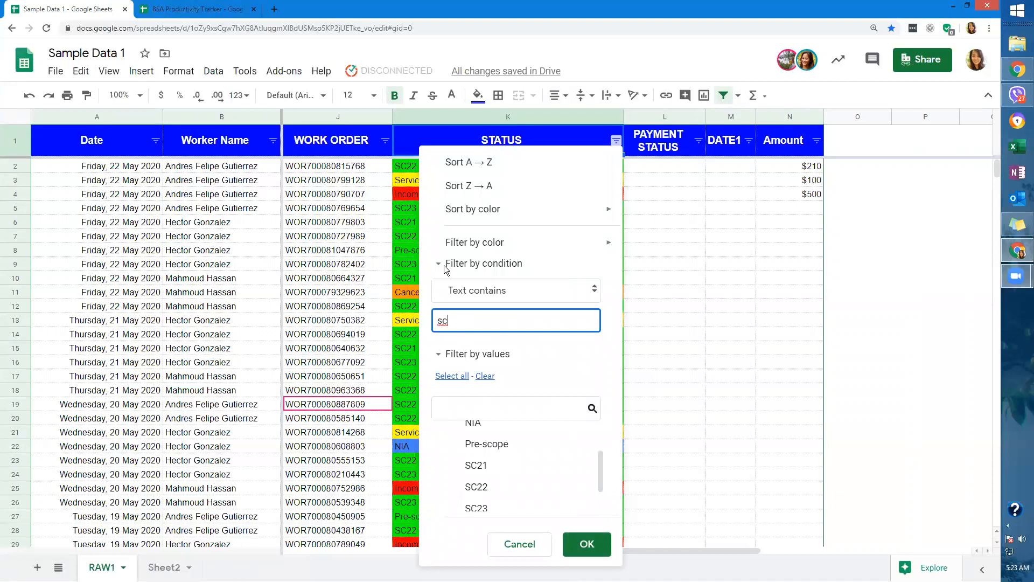
Try excluding Cancelled, Incomplete and NIA from the full list of STATUS filter values, and clear the value selection.
{"action": "left_click", "coordinate": [451, 376]}
{"action": "scroll", "coordinate": [486, 472], "scroll_direction": "up", "scroll_amount": 2}
{"action": "left_click", "coordinate": [540, 313]}
{"action": "left_click", "coordinate": [468, 432]}
{"action": "left_click", "coordinate": [473, 454]}
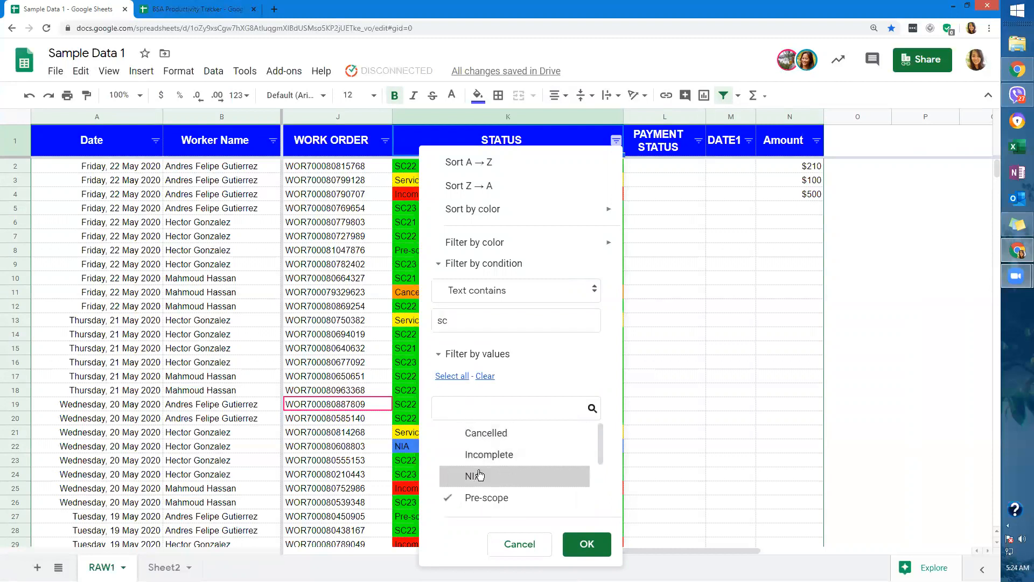
{"action": "left_click", "coordinate": [472, 476]}
{"action": "left_click", "coordinate": [492, 378]}
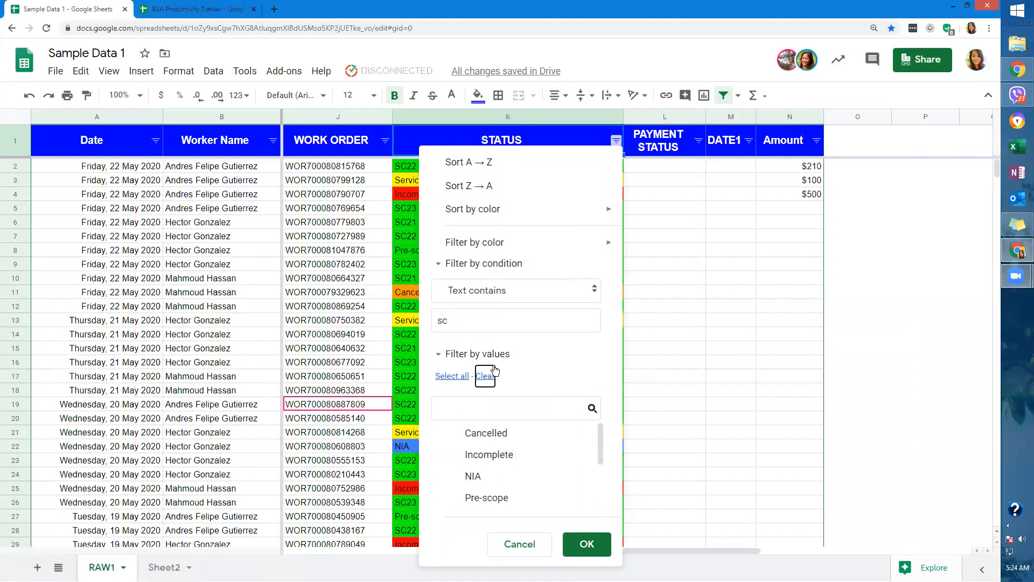
Select all STATUS filter values and apply the filter.
{"action": "left_click", "coordinate": [472, 321]}
{"action": "left_click", "coordinate": [445, 375]}
{"action": "left_click", "coordinate": [601, 552]}
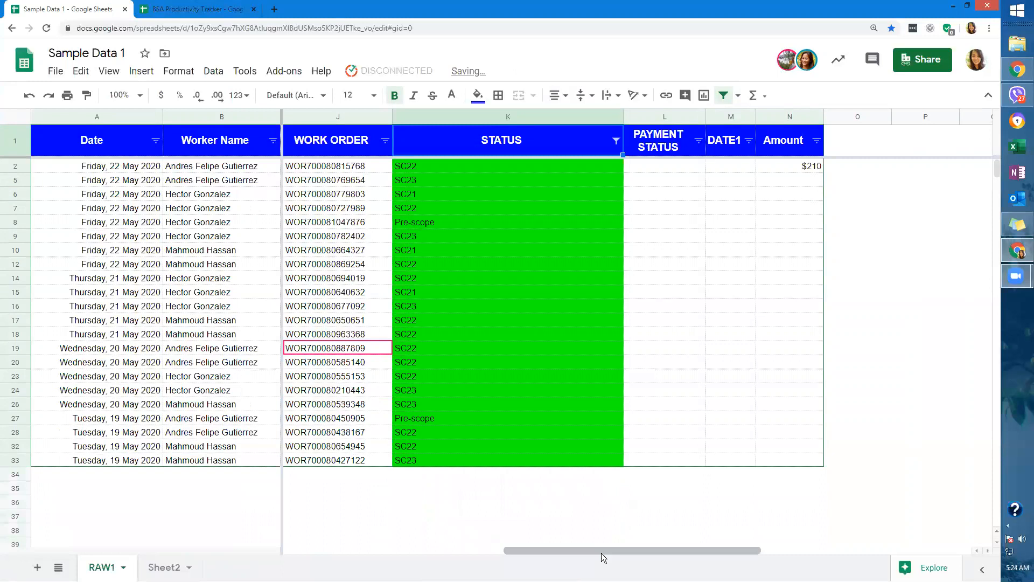
Open the conditional format rules for the STATUS column and examine the green rule for text containing "sc".
{"action": "left_click", "coordinate": [409, 223]}
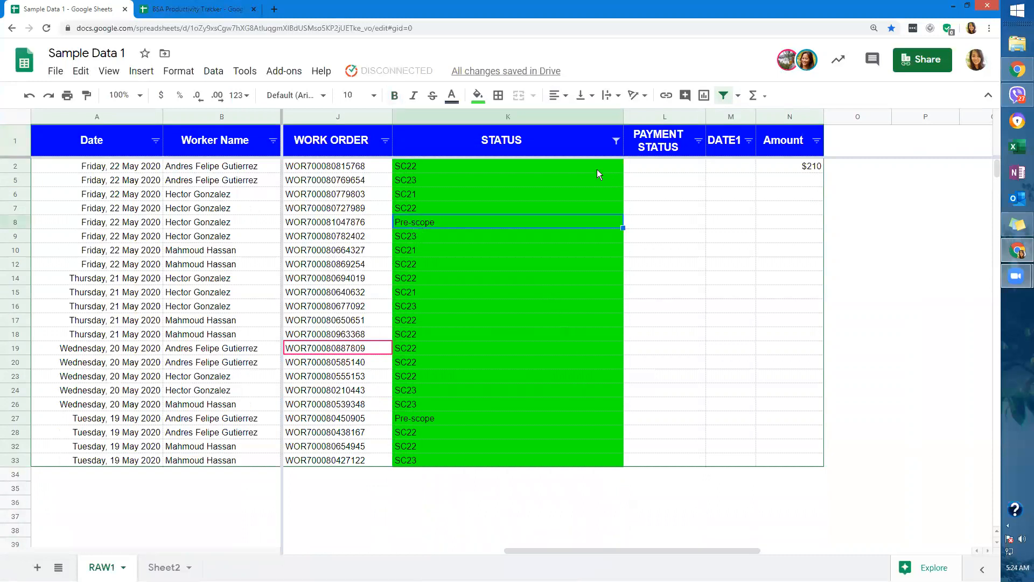
{"action": "left_click", "coordinate": [567, 116]}
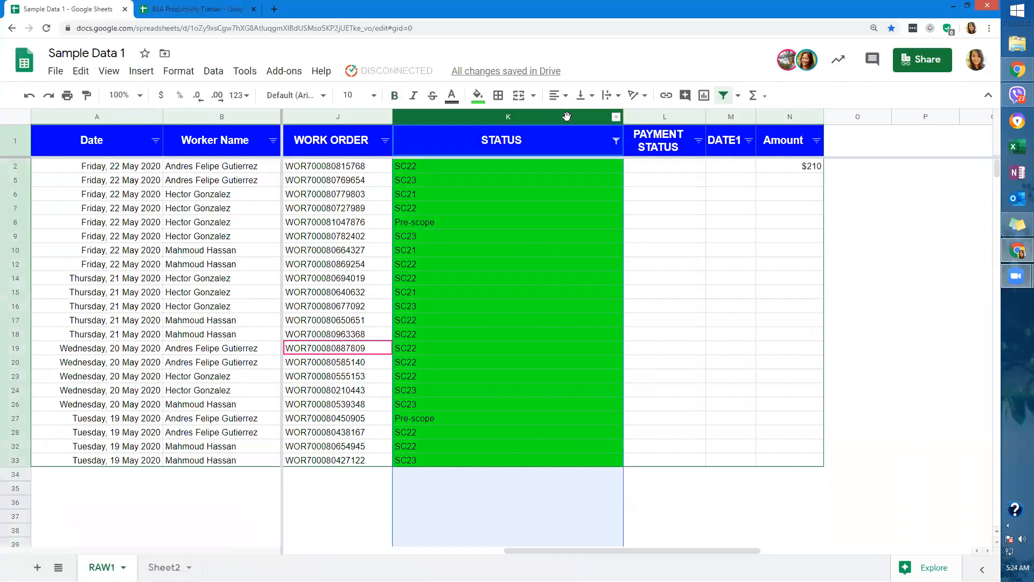
{"action": "left_click", "coordinate": [184, 75]}
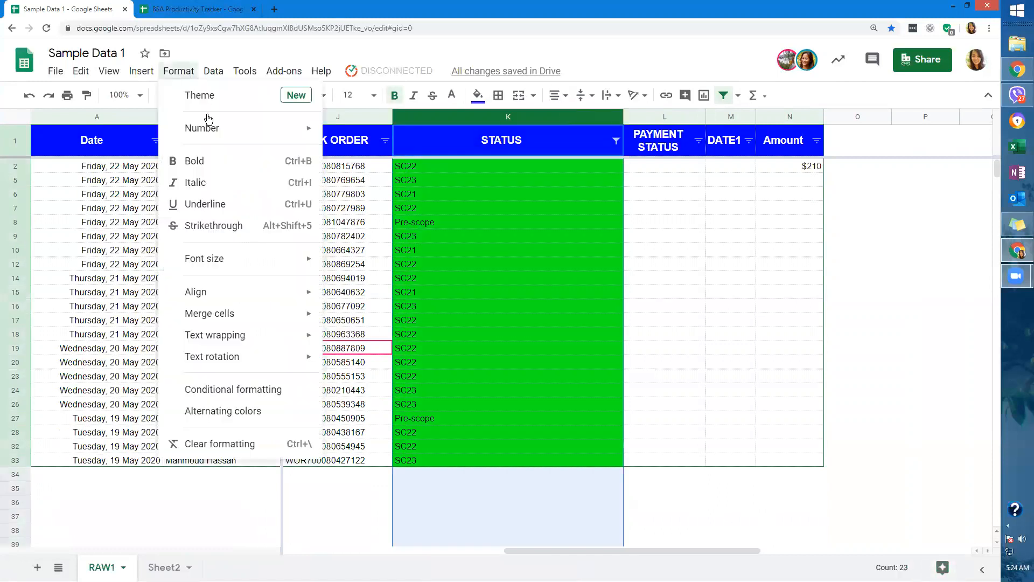
{"action": "left_click", "coordinate": [358, 387]}
{"action": "left_click", "coordinate": [872, 145]}
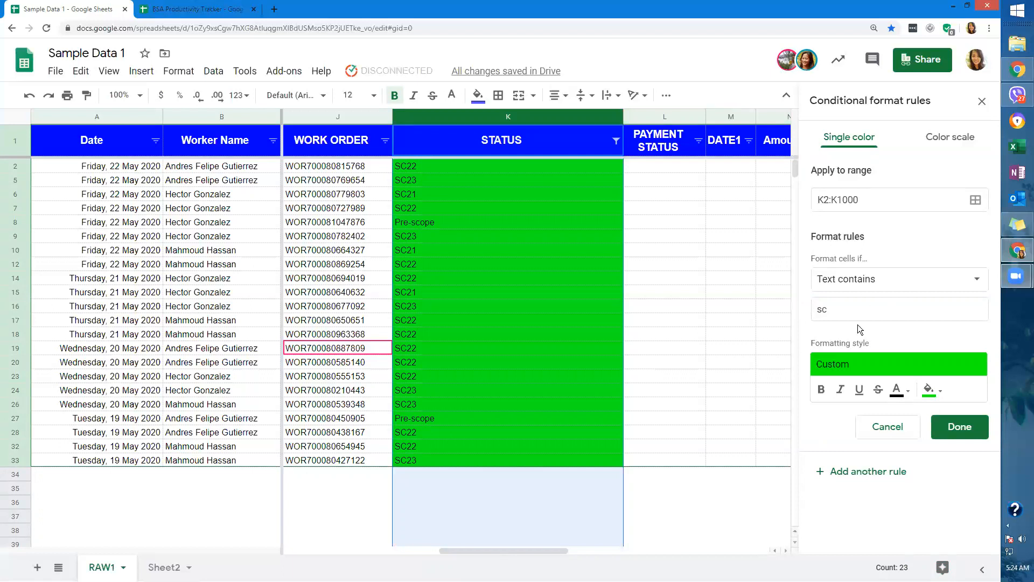
{"action": "left_click", "coordinate": [874, 305]}
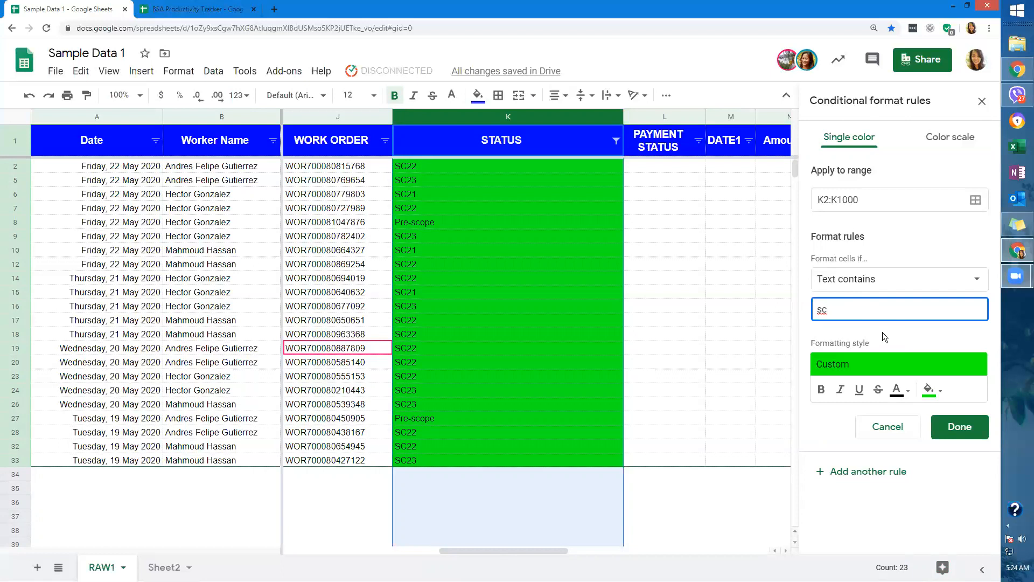
{"action": "left_click", "coordinate": [884, 428]}
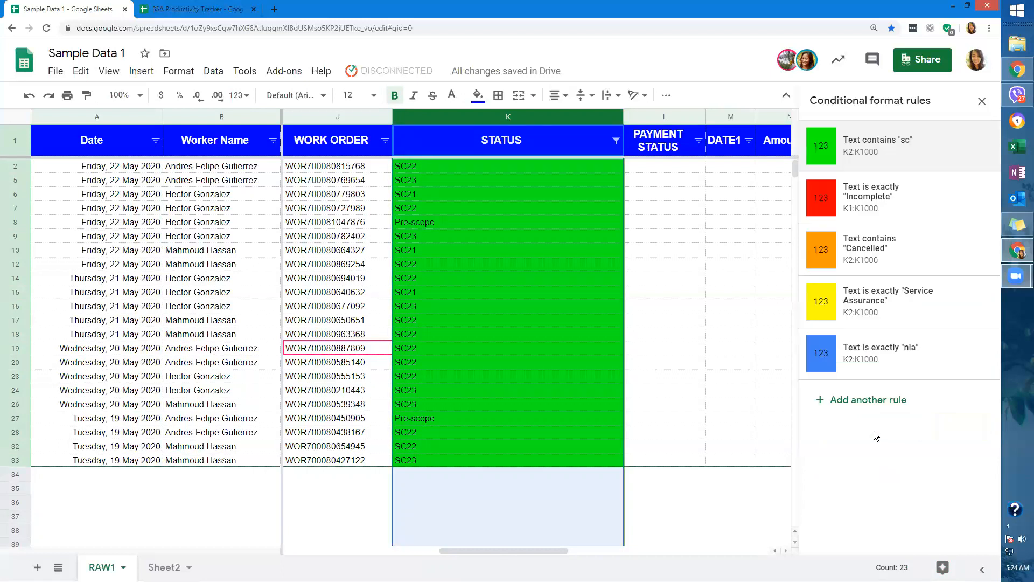
Add a conditional format rule on K1:K1000 that fills cells light purple when the text is exactly "Pre-Scope".
{"action": "left_click", "coordinate": [862, 399]}
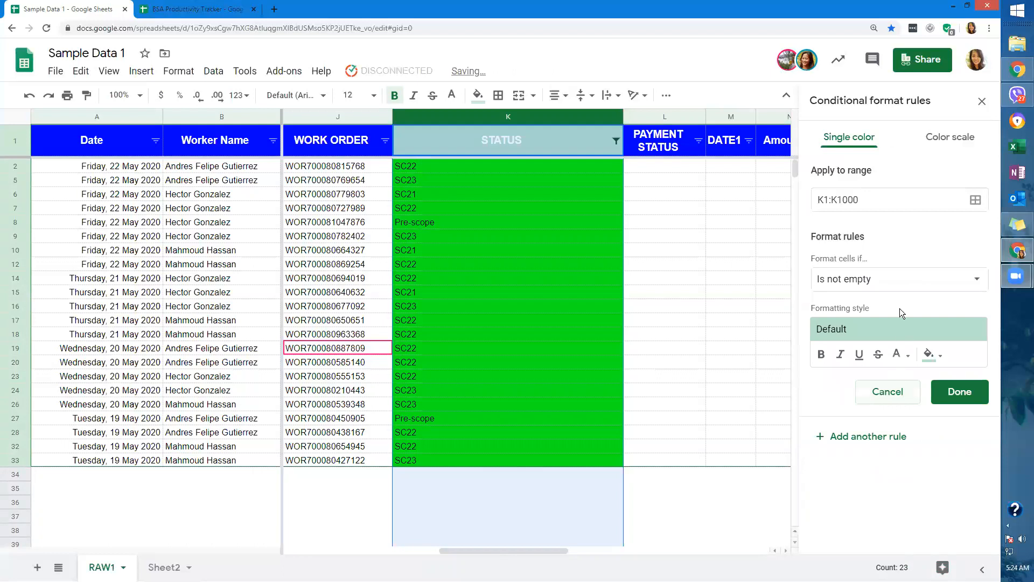
{"action": "left_click", "coordinate": [898, 283]}
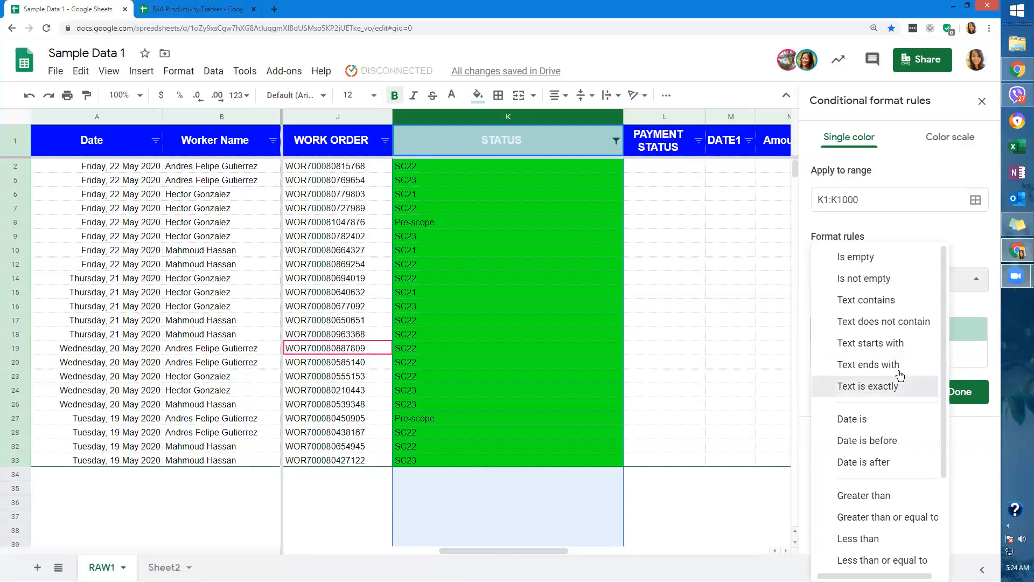
{"action": "left_click", "coordinate": [899, 379]}
{"action": "left_click", "coordinate": [895, 309]}
{"action": "type", "text": "Pre-Scple"}
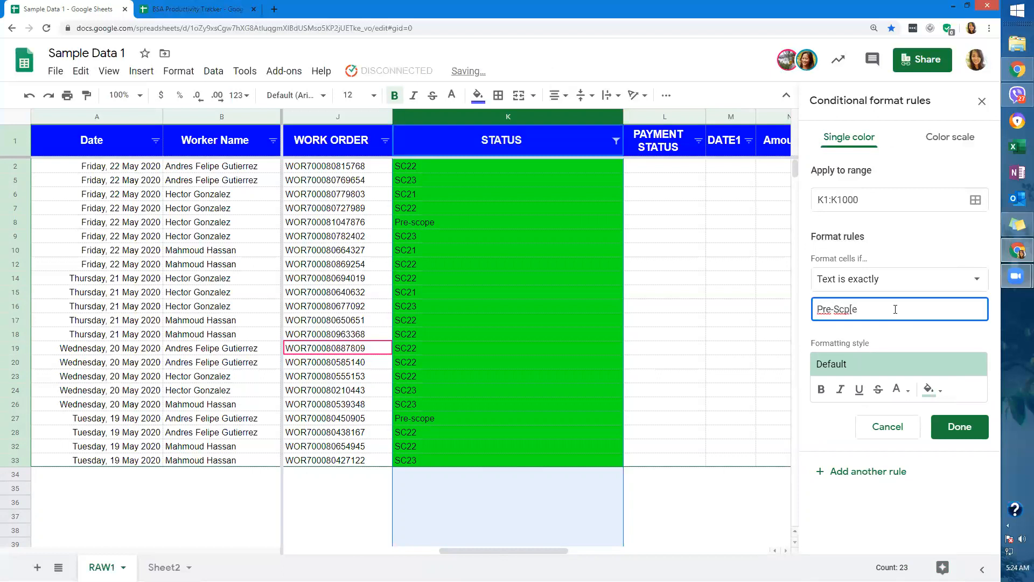
{"action": "key", "text": "BackSpace"}
{"action": "key", "text": "BackSpace"}
{"action": "key", "text": "BackSpace"}
{"action": "type", "text": "ope"}
{"action": "left_click", "coordinate": [930, 389]}
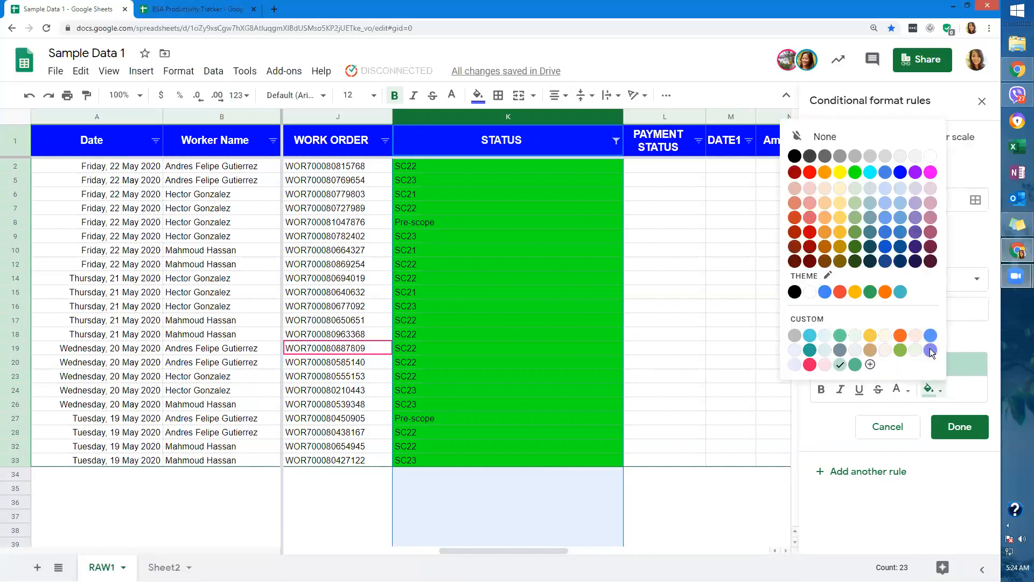
{"action": "left_click", "coordinate": [930, 349]}
{"action": "left_click", "coordinate": [943, 423]}
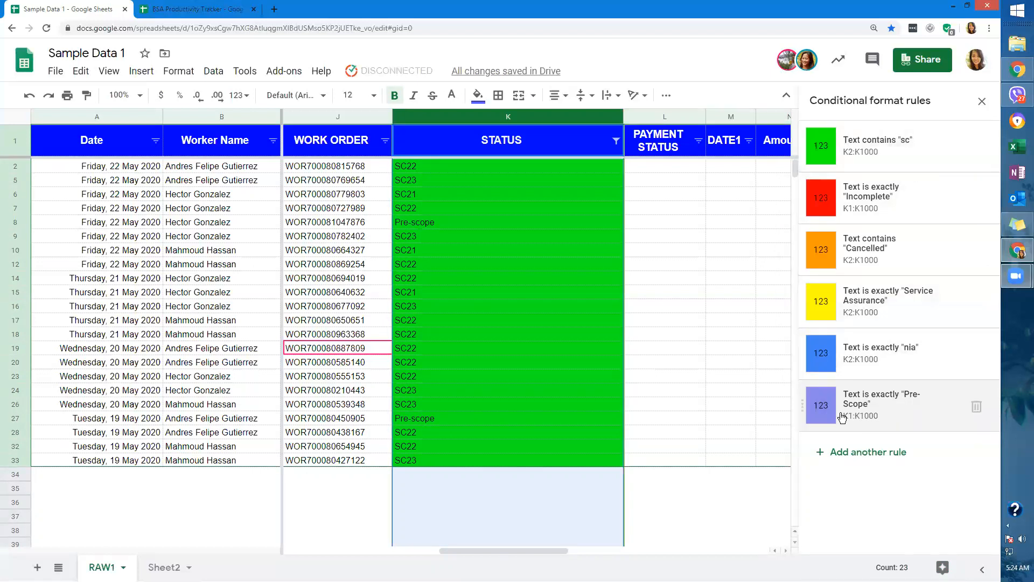
Move the "Pre-Scope" rule above the "sc" rule in the conditional format order and close the rules.
{"action": "left_click_drag", "start_coordinate": [802, 408], "coordinate": [824, 156]}
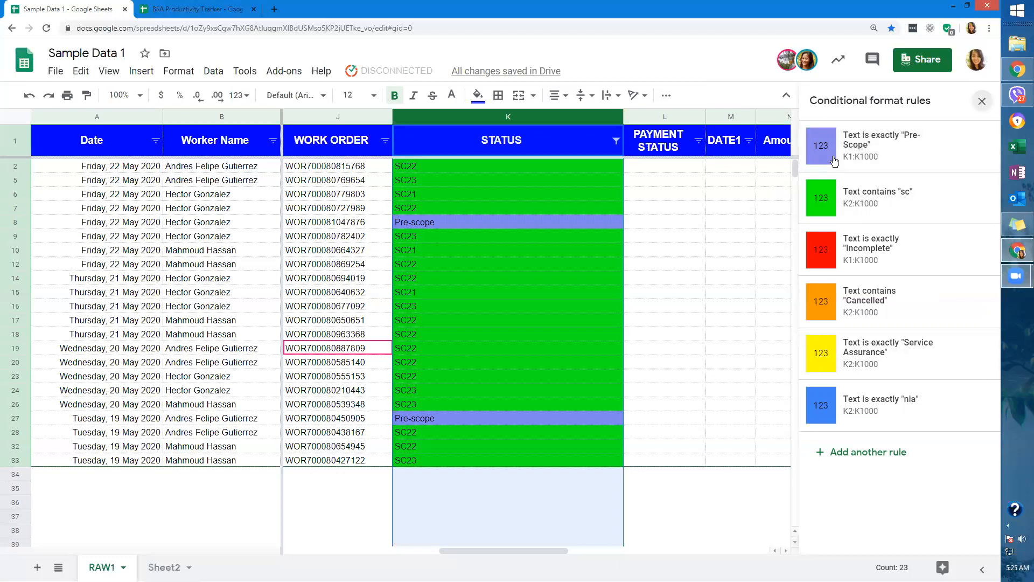
{"action": "left_click", "coordinate": [981, 102]}
{"action": "left_click", "coordinate": [639, 278]}
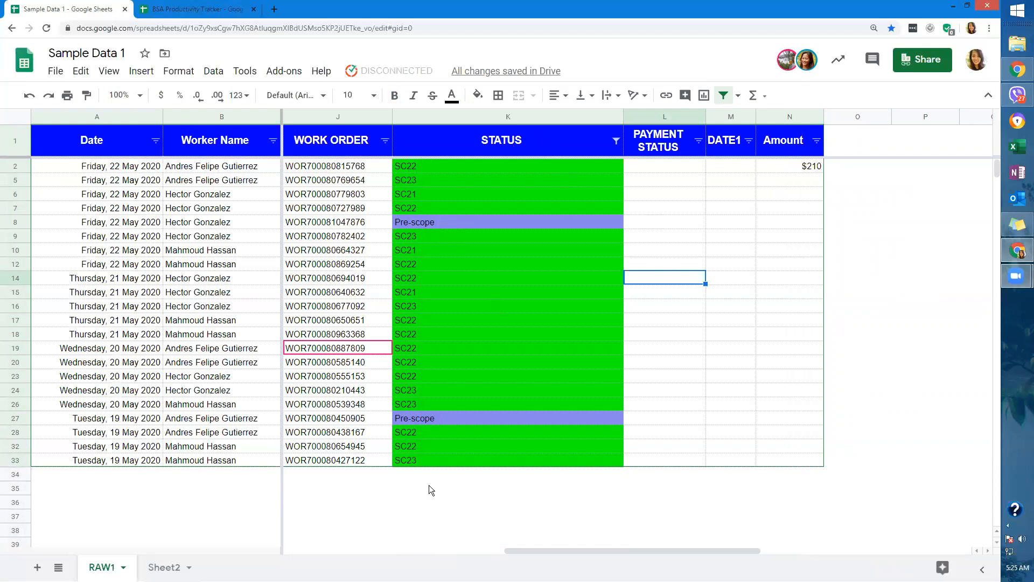
Filter the STATUS column by the green fill color.
{"action": "left_click", "coordinate": [616, 142]}
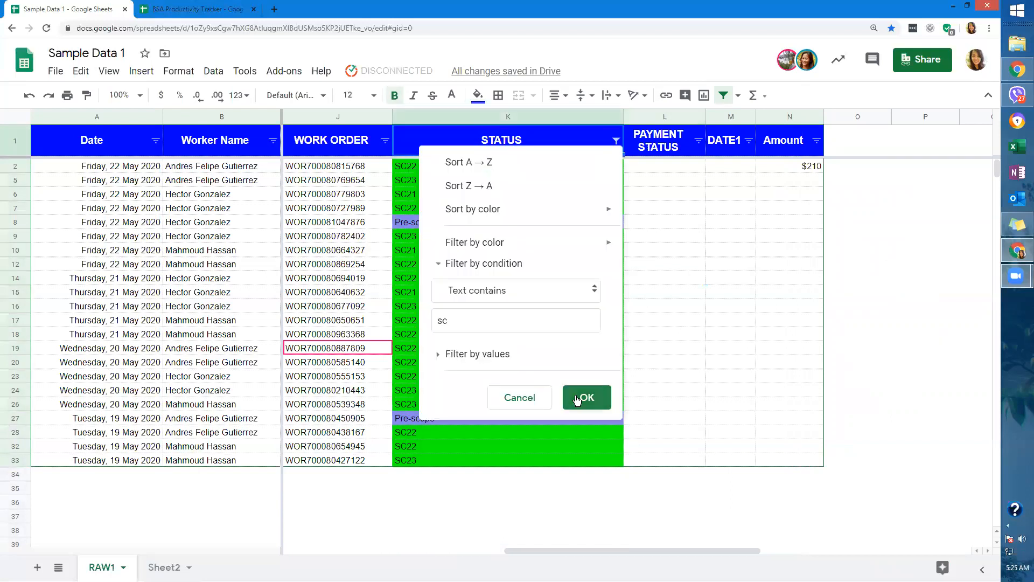
{"action": "left_click", "coordinate": [575, 399]}
{"action": "left_click", "coordinate": [615, 141]}
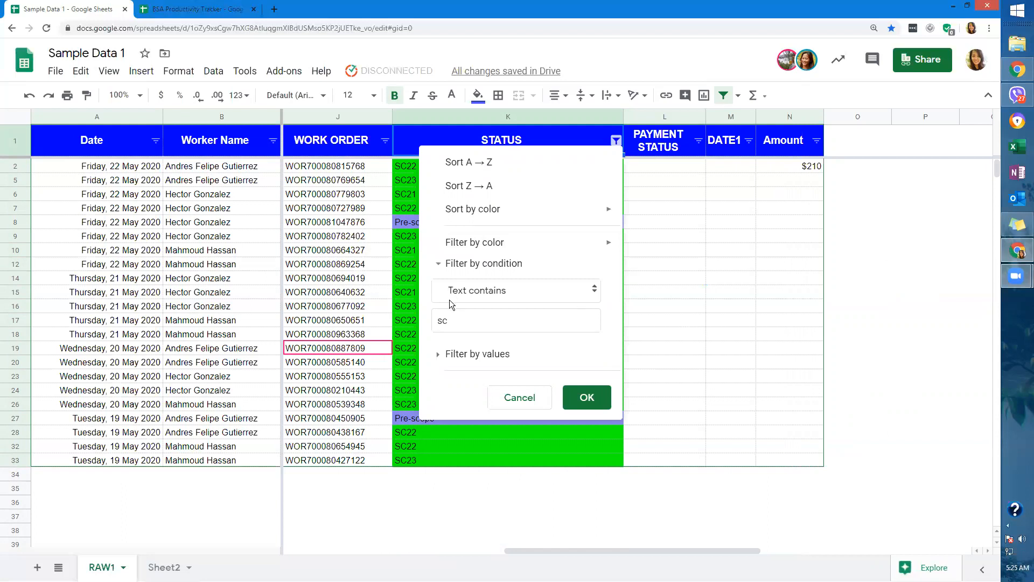
{"action": "left_click_drag", "start_coordinate": [459, 320], "coordinate": [425, 321]}
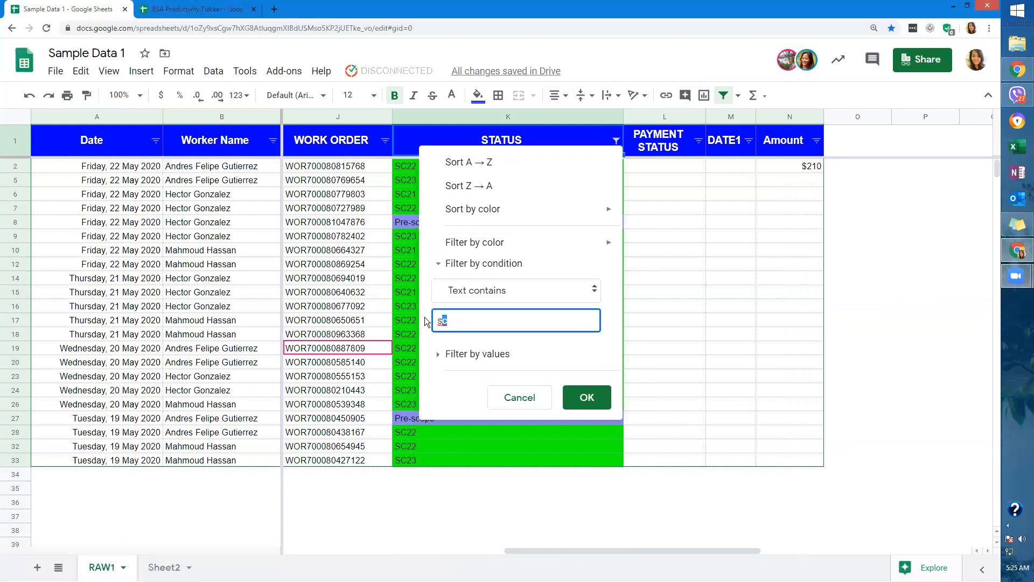
{"action": "left_click", "coordinate": [582, 291]}
{"action": "left_click", "coordinate": [524, 208]}
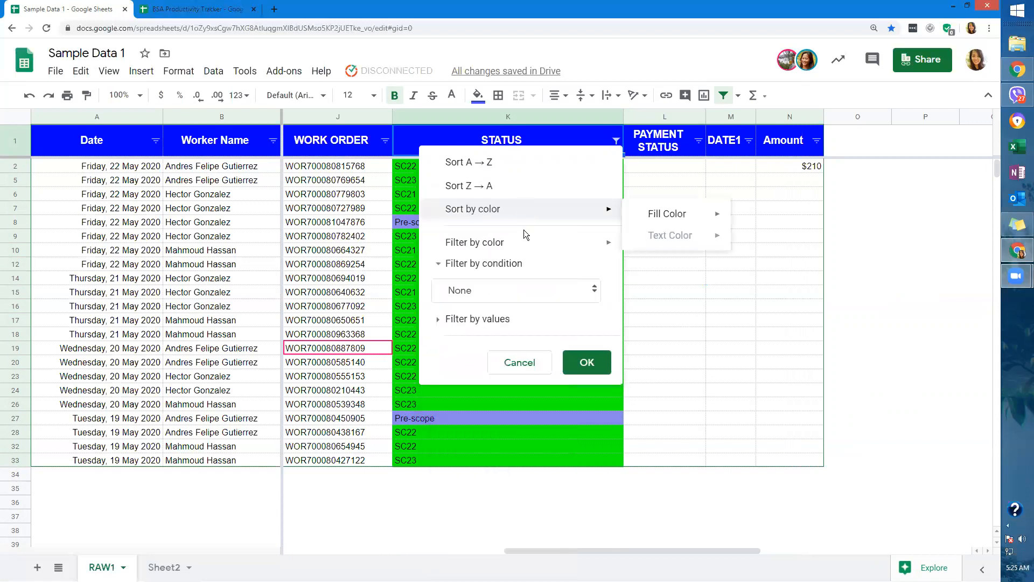
{"action": "mouse_move", "coordinate": [598, 242]}
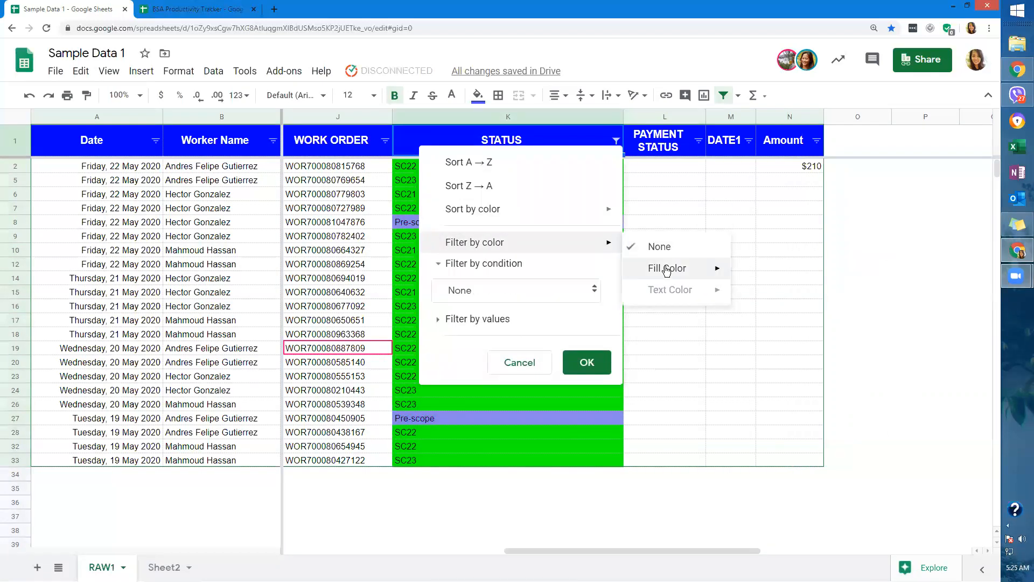
{"action": "mouse_move", "coordinate": [667, 270]}
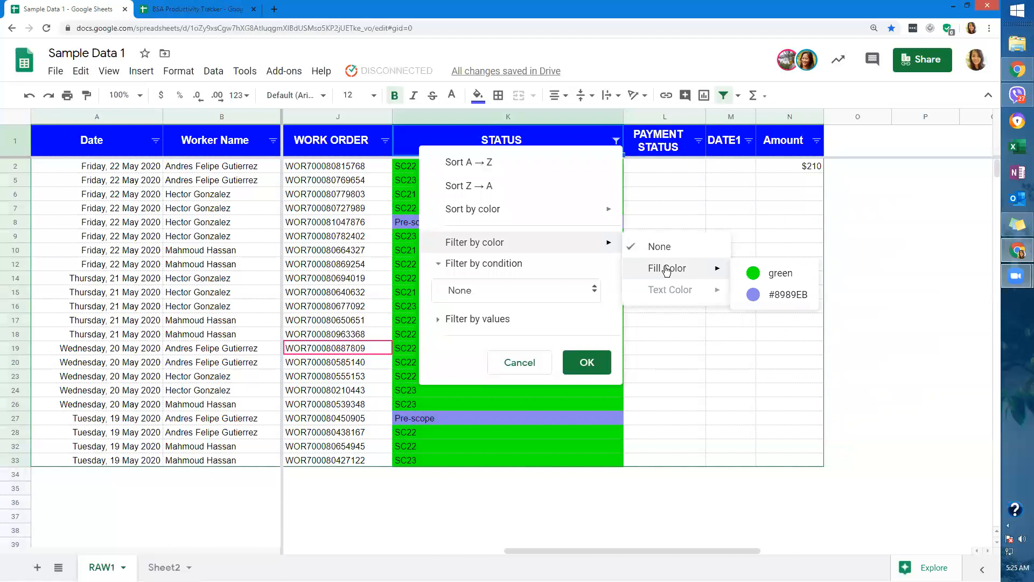
{"action": "left_click", "coordinate": [776, 273]}
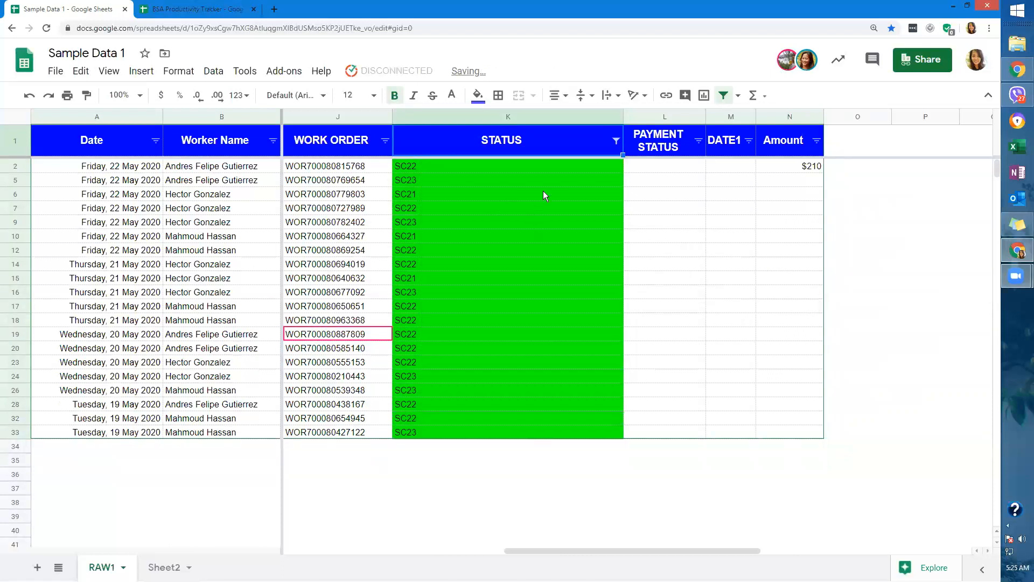
{"action": "left_click", "coordinate": [570, 166]}
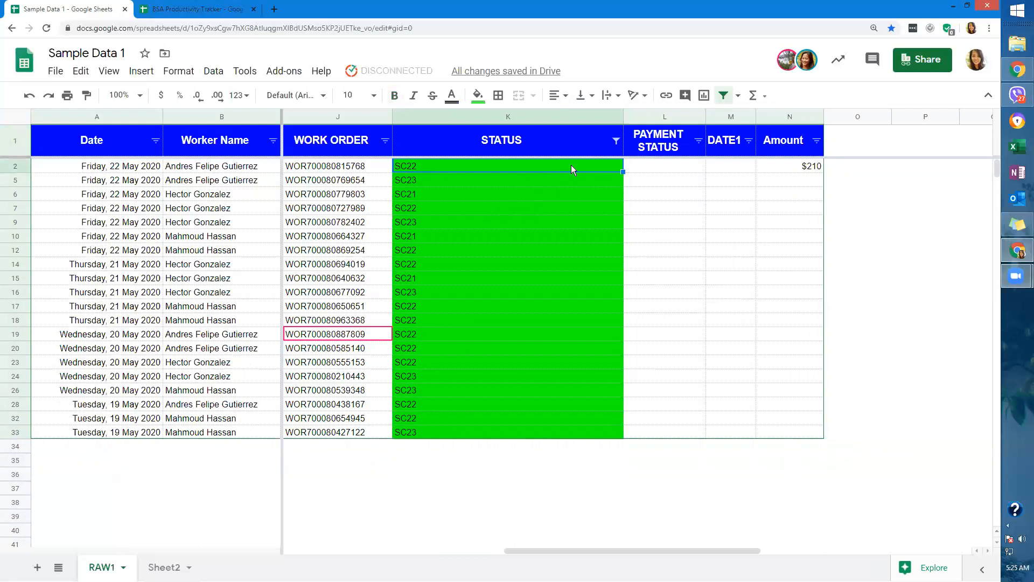
Check the color and condition filter settings of the STATUS column without applying a change.
{"action": "left_click", "coordinate": [616, 140]}
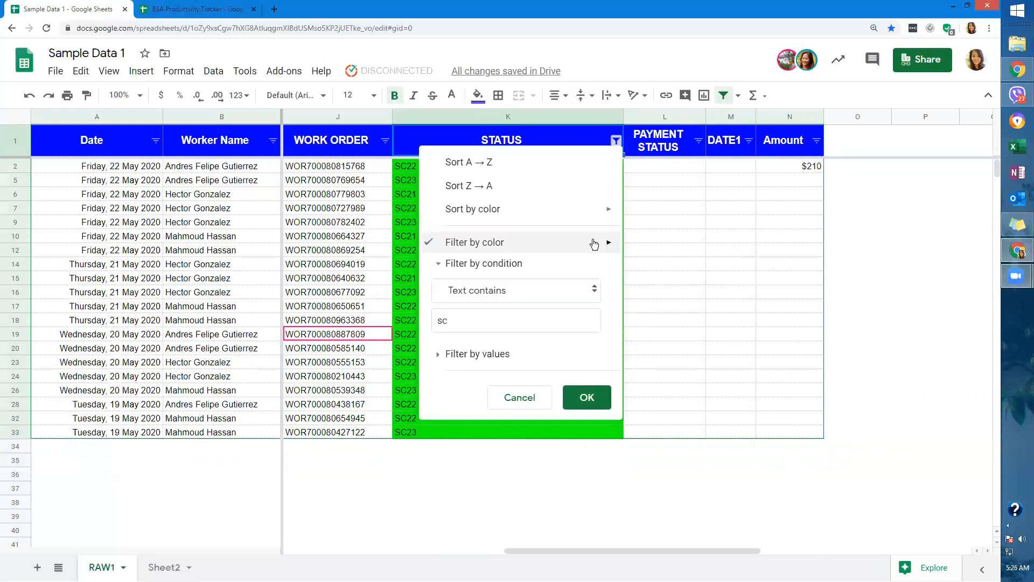
{"action": "mouse_move", "coordinate": [594, 244]}
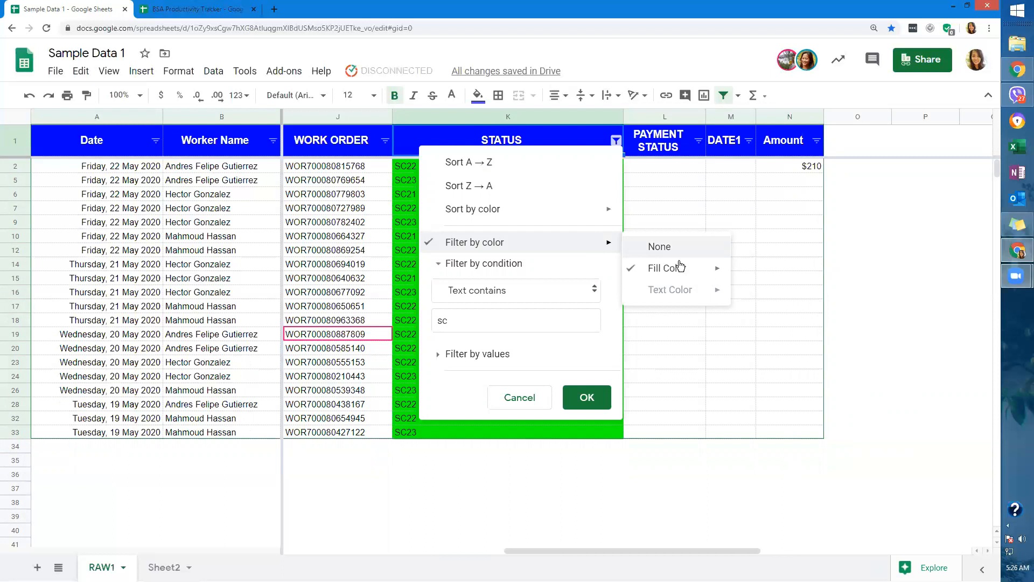
{"action": "mouse_move", "coordinate": [685, 273]}
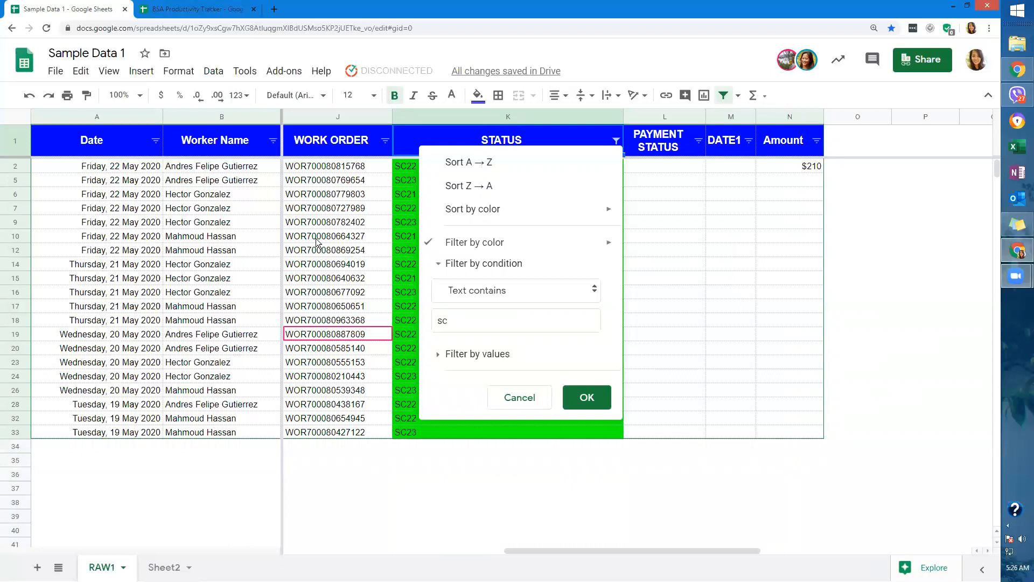
{"action": "left_click", "coordinate": [345, 240]}
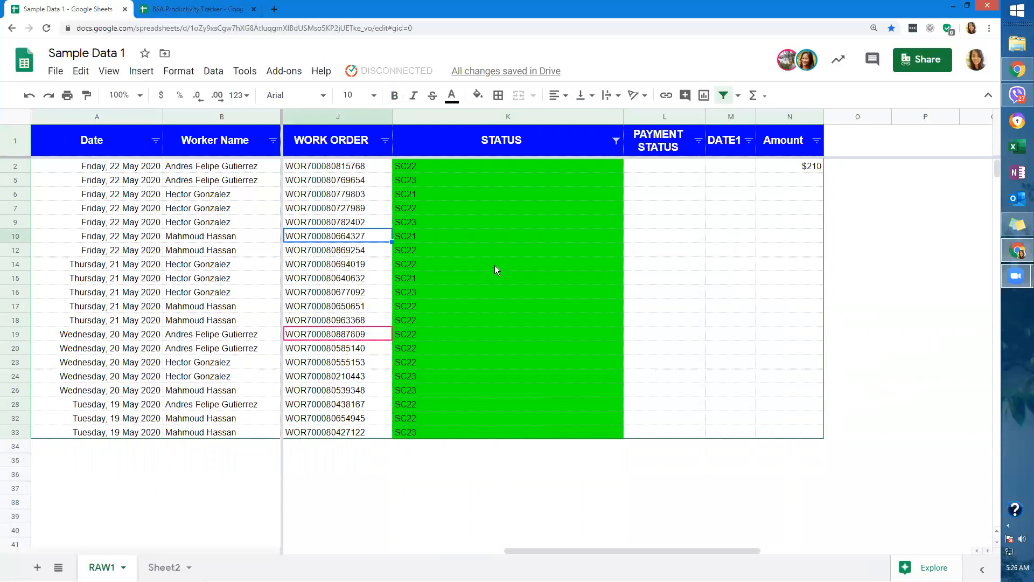
{"action": "left_click", "coordinate": [285, 71]}
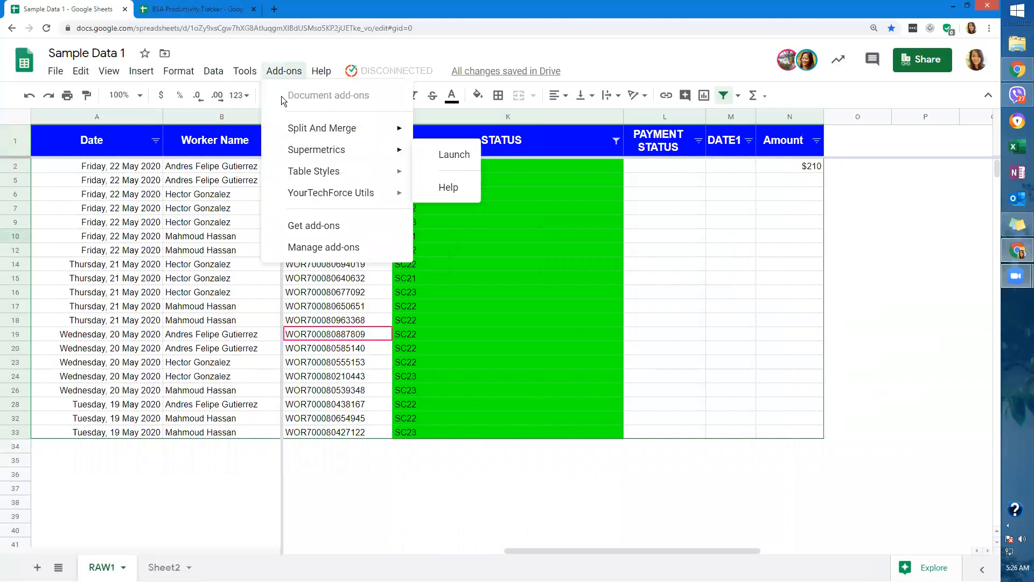
{"action": "left_click", "coordinate": [321, 72]}
{"action": "left_click", "coordinate": [529, 248]}
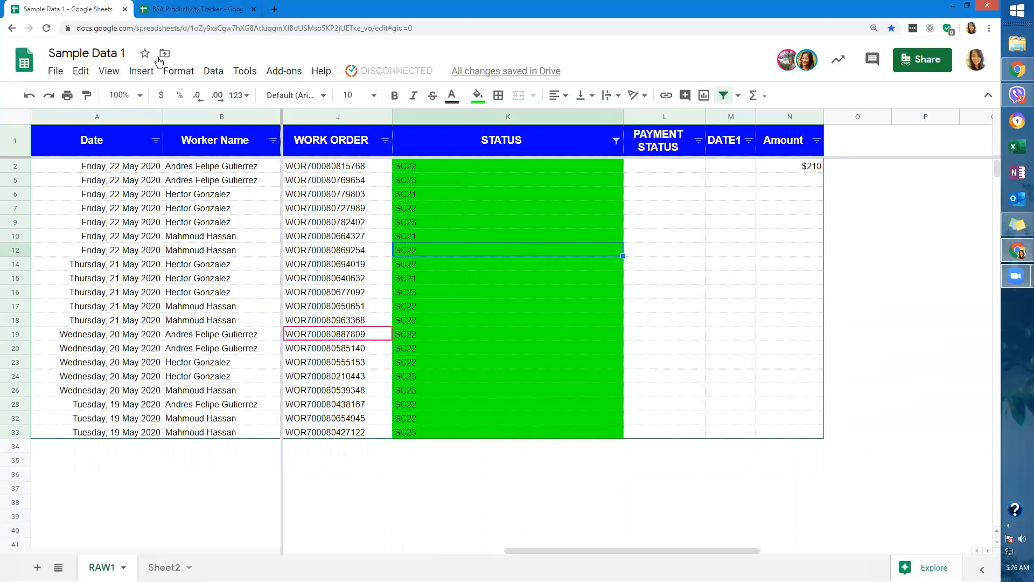
{"action": "left_click", "coordinate": [189, 73]}
{"action": "left_click", "coordinate": [622, 161]}
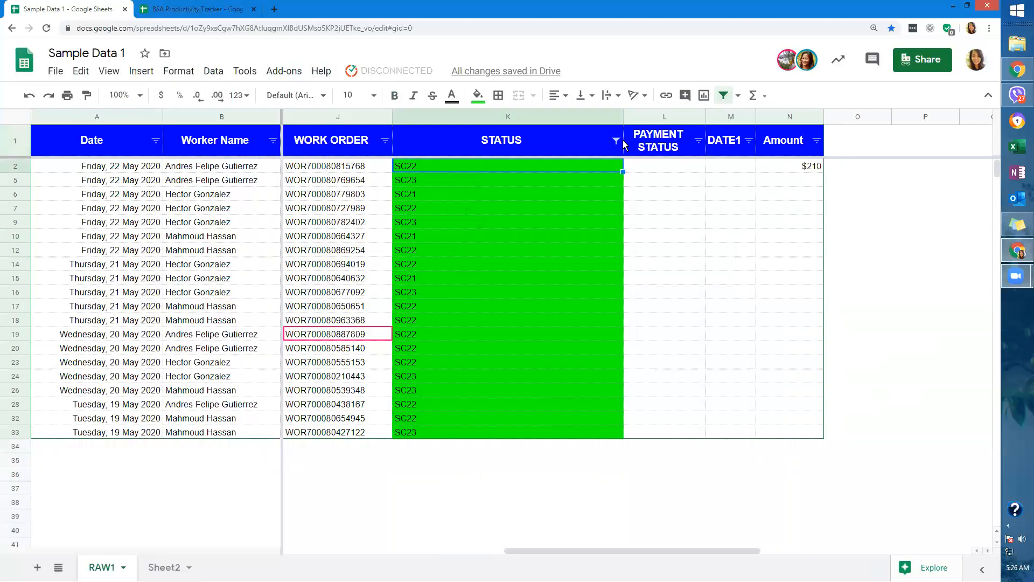
Create a new filter view on RAW1, name it after its owner, and set its range to A1:N100.
{"action": "left_click", "coordinate": [247, 73]}
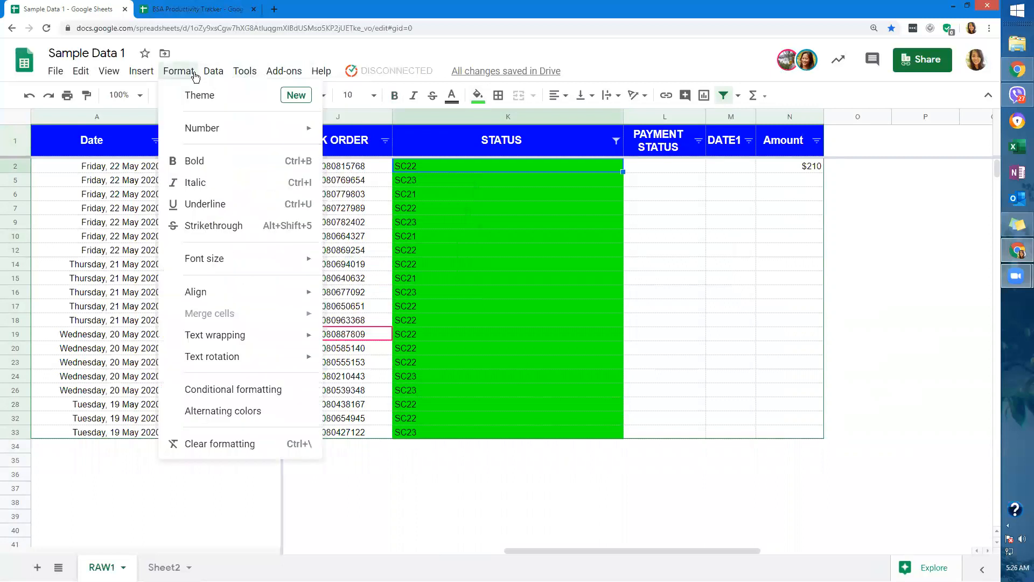
{"action": "mouse_move", "coordinate": [213, 76]}
{"action": "mouse_move", "coordinate": [264, 198]}
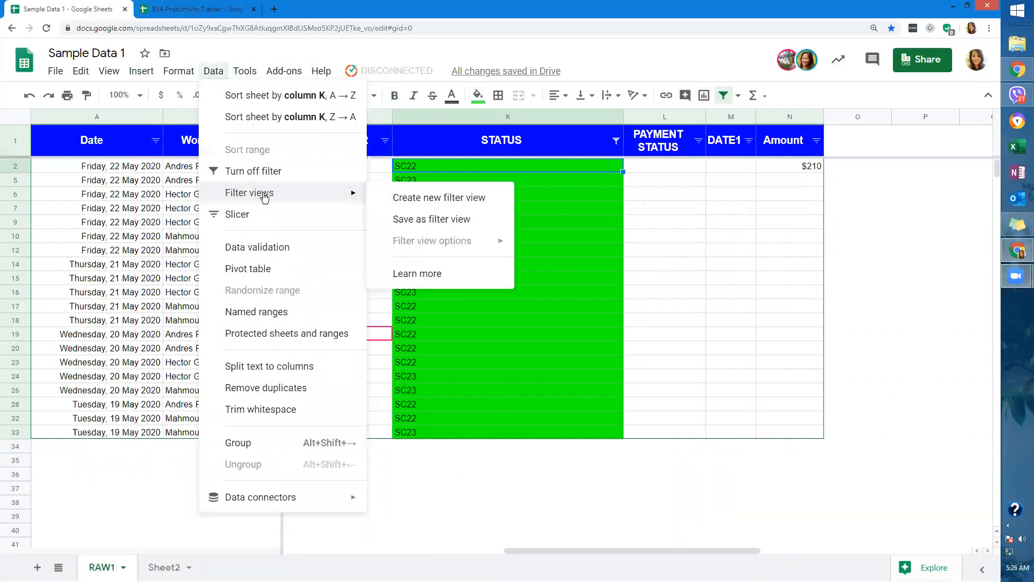
{"action": "left_click", "coordinate": [430, 204]}
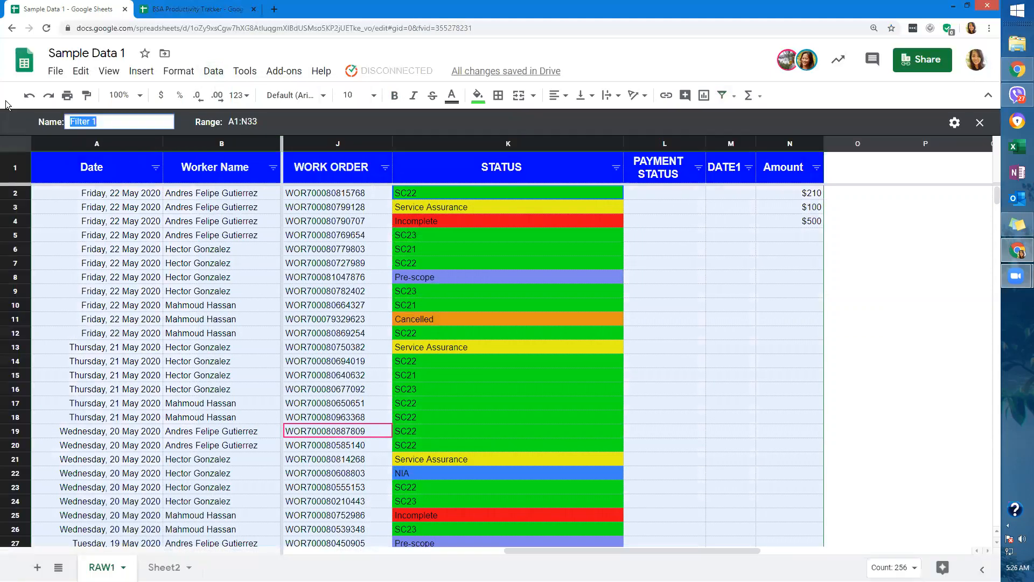
{"action": "type", "text": "Jens View"}
{"action": "left_click_drag", "start_coordinate": [241, 120], "coordinate": [286, 119]}
{"action": "type", "text": "N100"}
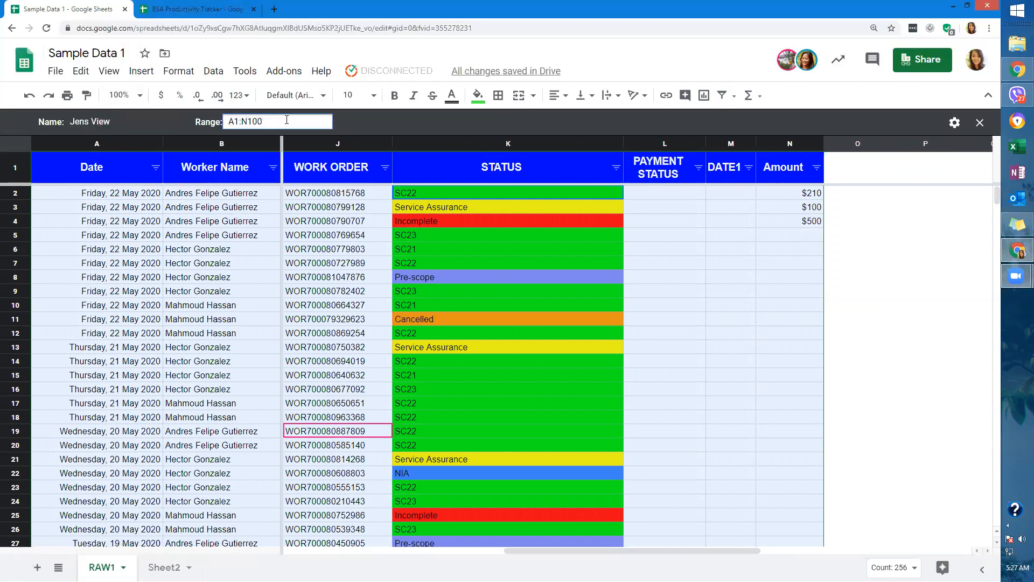
{"action": "left_click", "coordinate": [591, 221]}
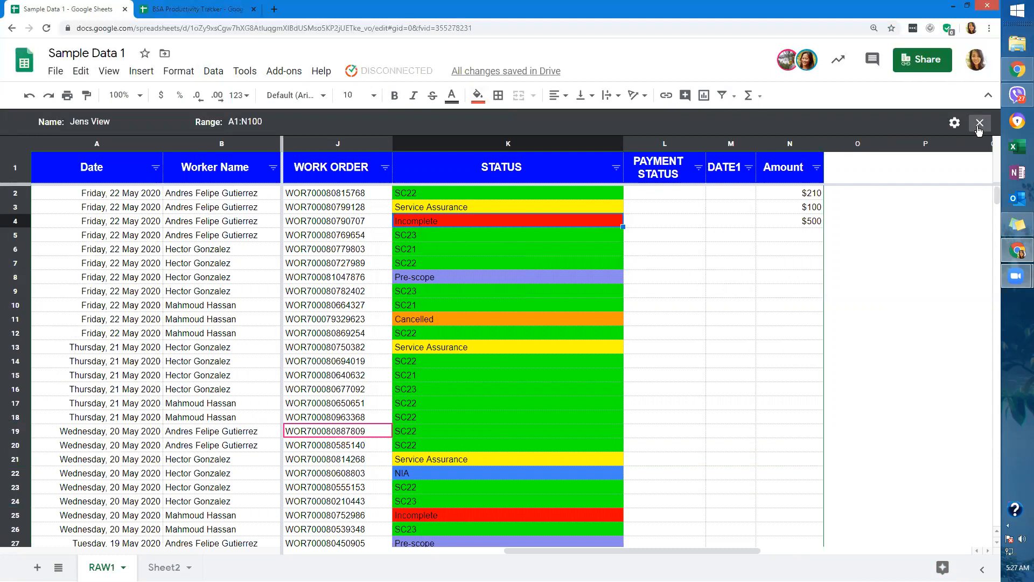
Check the STATUS column's filter options in the new filter view without applying a change.
{"action": "left_click", "coordinate": [792, 263]}
{"action": "scroll", "coordinate": [509, 278], "scroll_direction": "down", "scroll_amount": 3}
{"action": "scroll", "coordinate": [510, 278], "scroll_direction": "up", "scroll_amount": 3}
{"action": "left_click", "coordinate": [615, 167]}
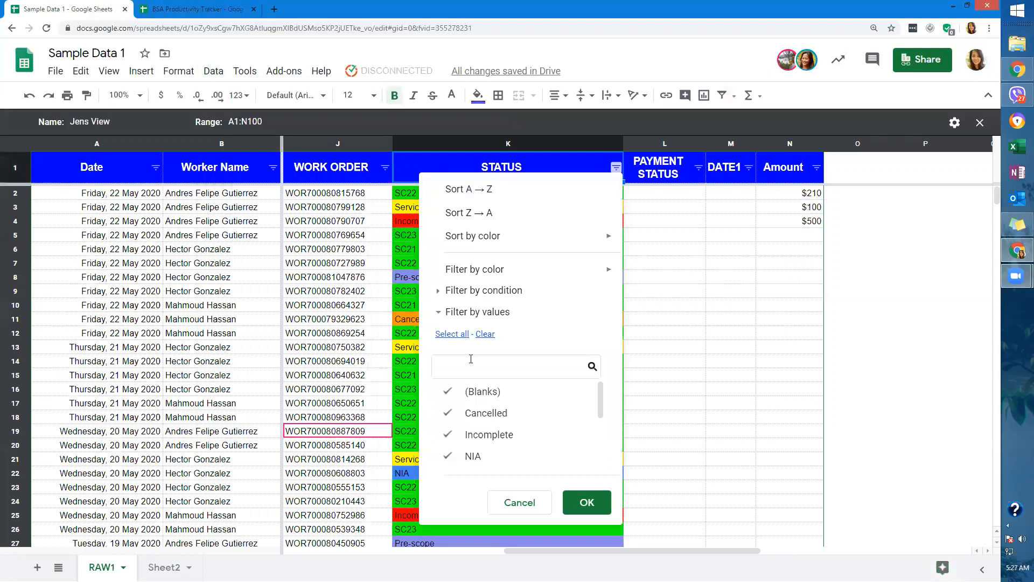
{"action": "left_click", "coordinate": [715, 318]}
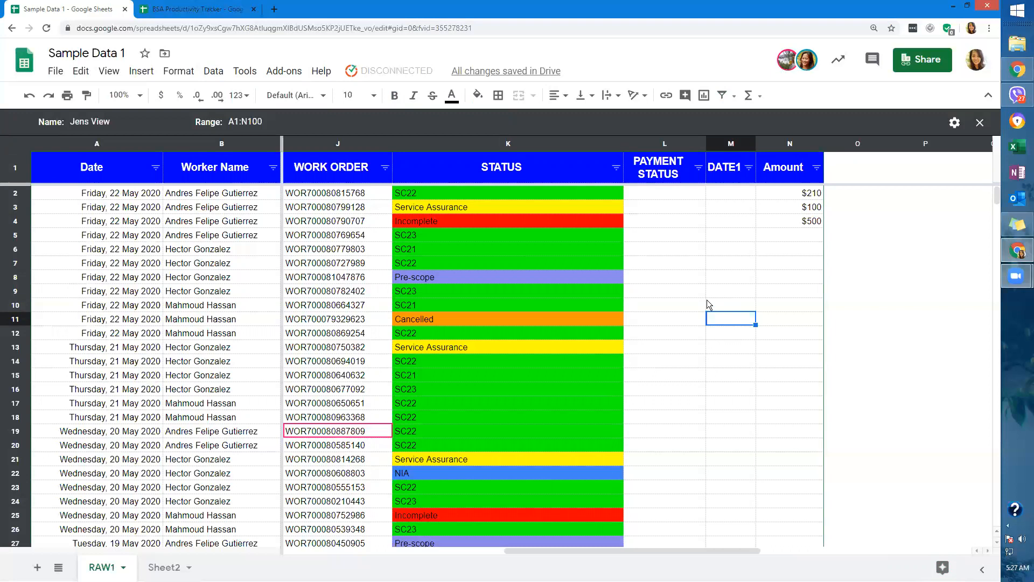
{"action": "left_click", "coordinate": [385, 237]}
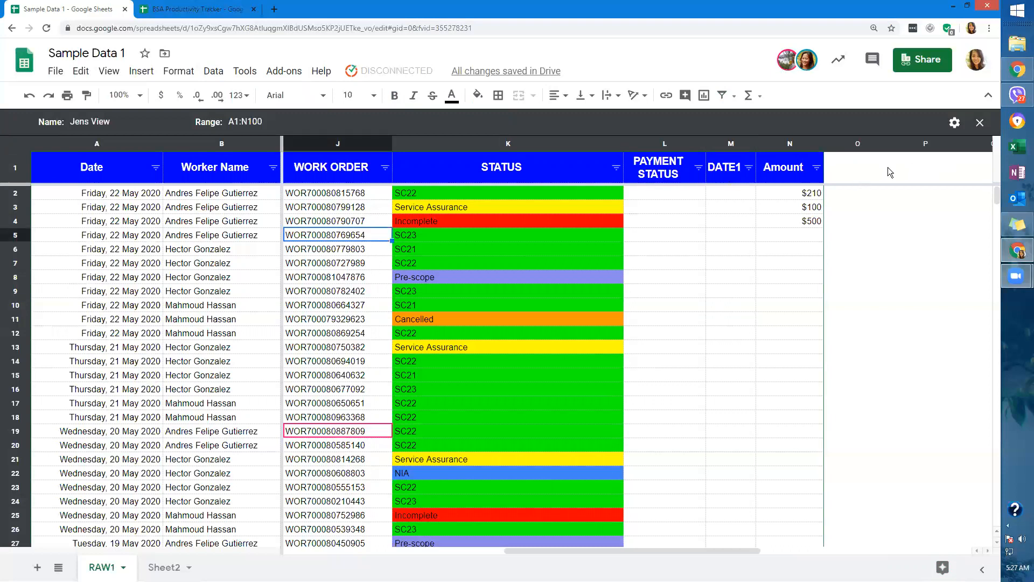
Close the filter view and reopen it from the saved filter views.
{"action": "left_click", "coordinate": [979, 122]}
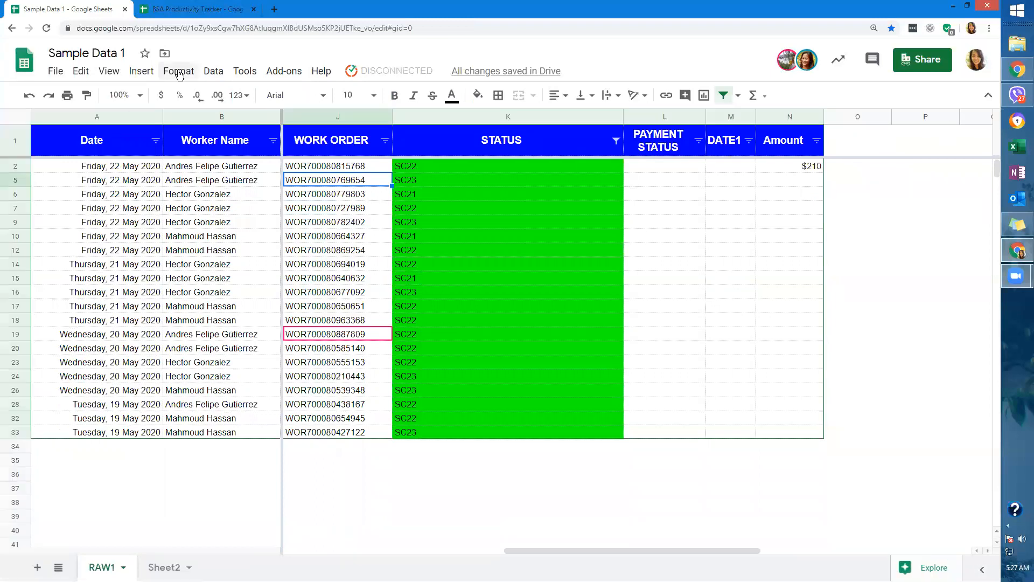
{"action": "left_click", "coordinate": [217, 77]}
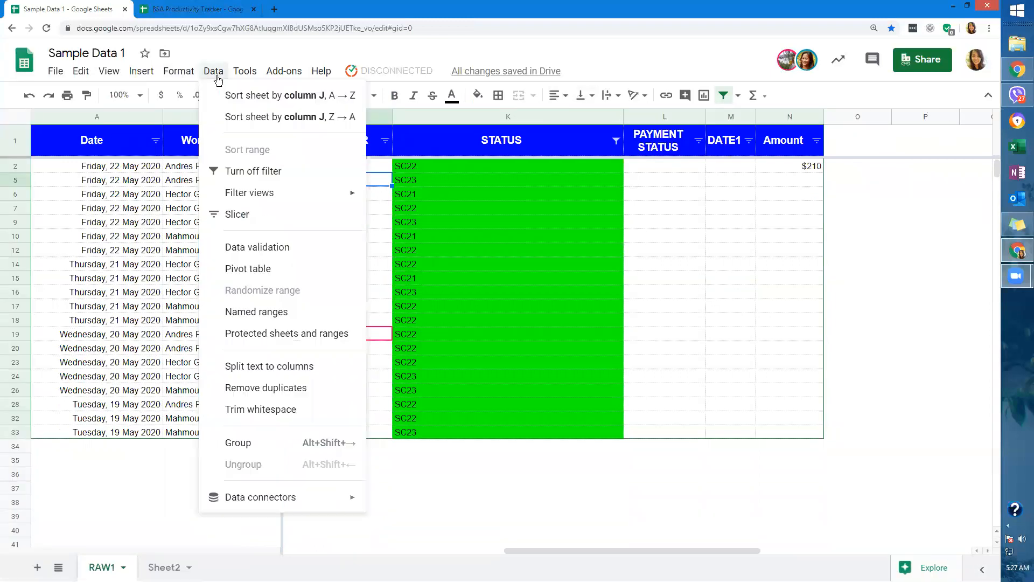
{"action": "mouse_move", "coordinate": [273, 192]}
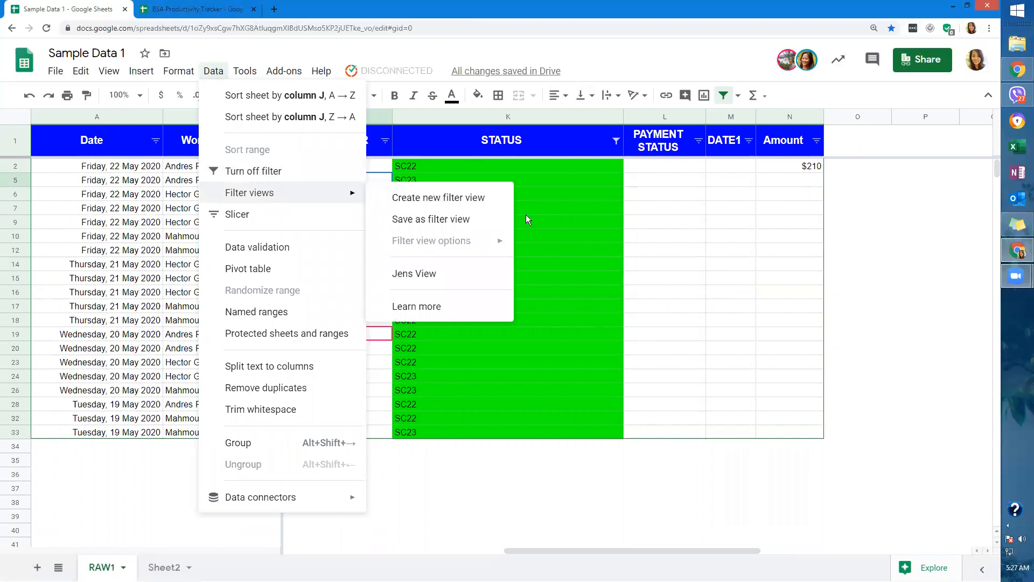
{"action": "left_click", "coordinate": [485, 278]}
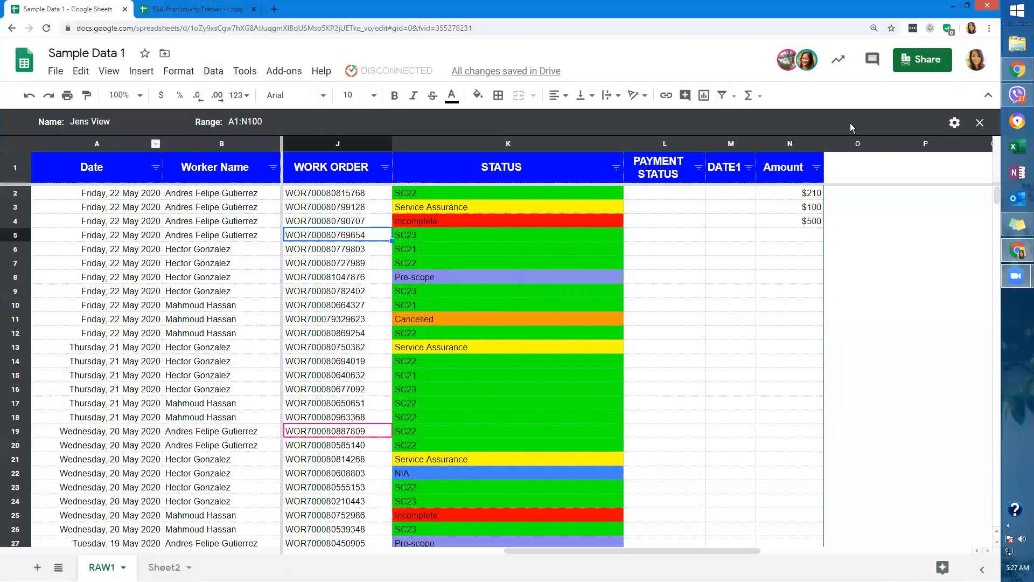
Filter the STATUS column by the yellow fill color within the reopened filter view.
{"action": "left_click", "coordinate": [183, 280]}
{"action": "key", "text": "Right"}
{"action": "key", "text": "Right"}
{"action": "key", "text": "Right"}
{"action": "key", "text": "Right"}
{"action": "key", "text": "Right"}
{"action": "key", "text": "Right"}
{"action": "key", "text": "Right"}
{"action": "key", "text": "Right"}
{"action": "key", "text": "Right"}
{"action": "key", "text": "Right"}
{"action": "key", "text": "Right"}
{"action": "left_click", "coordinate": [824, 168]}
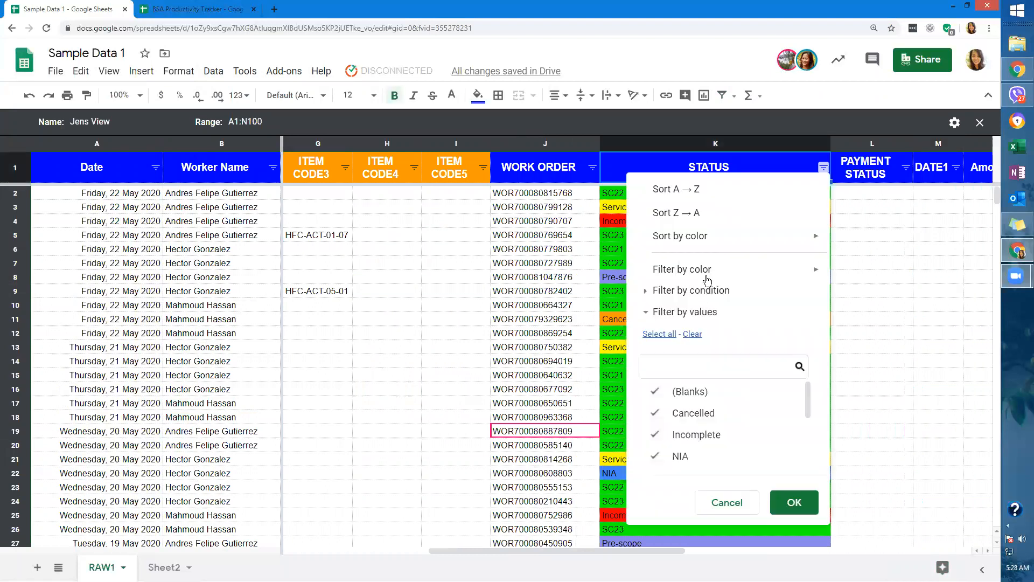
{"action": "mouse_move", "coordinate": [716, 269]}
{"action": "mouse_move", "coordinate": [875, 295]}
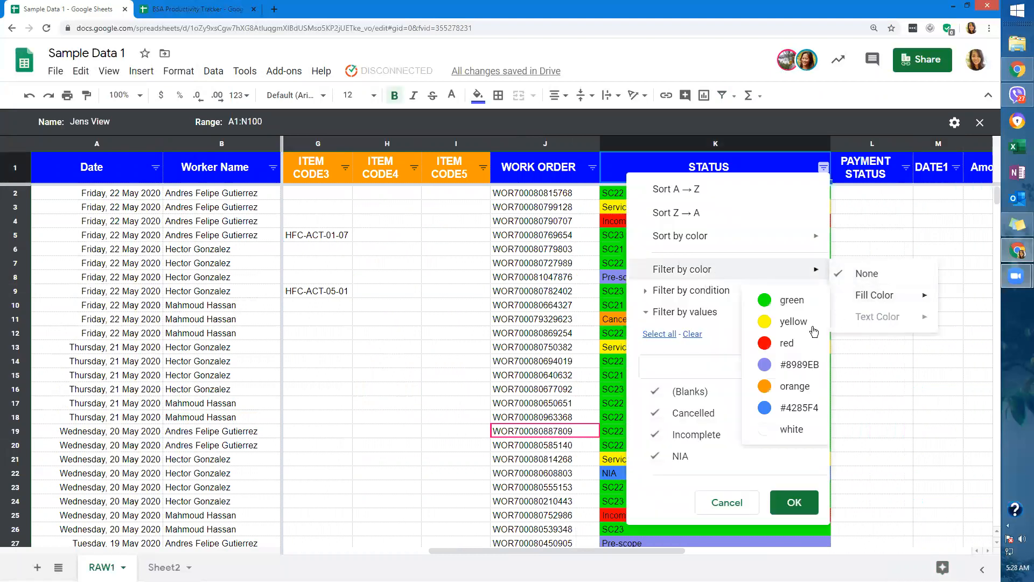
{"action": "left_click", "coordinate": [797, 322]}
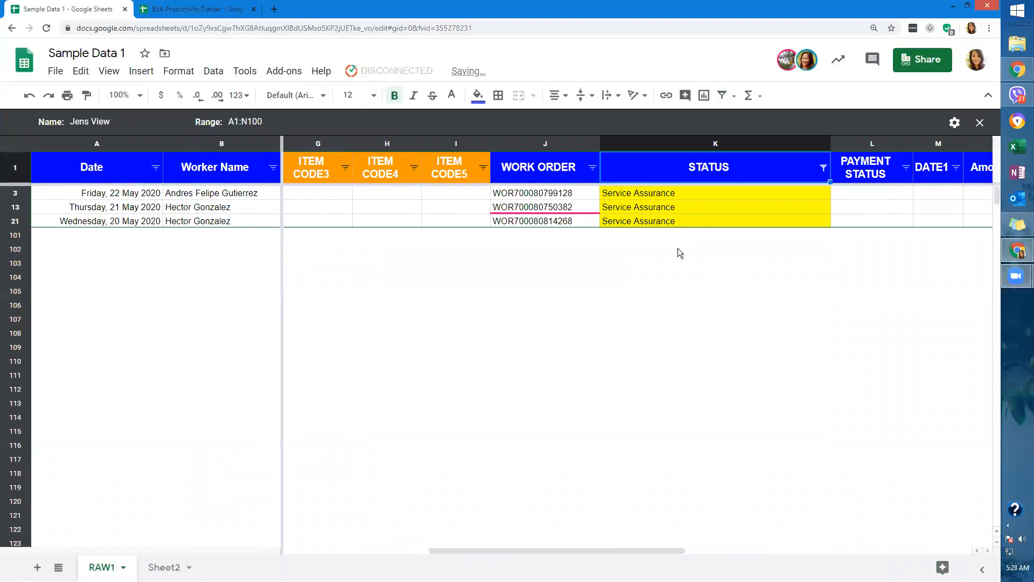
Enter 12 as the PAYMENT STATUS of the bottom Service Assurance row and copy it to the two rows above.
{"action": "key", "text": "ctrl+Down"}
{"action": "key", "text": "Right"}
{"action": "type", "text": "p"}
{"action": "key", "text": "BackSpace"}
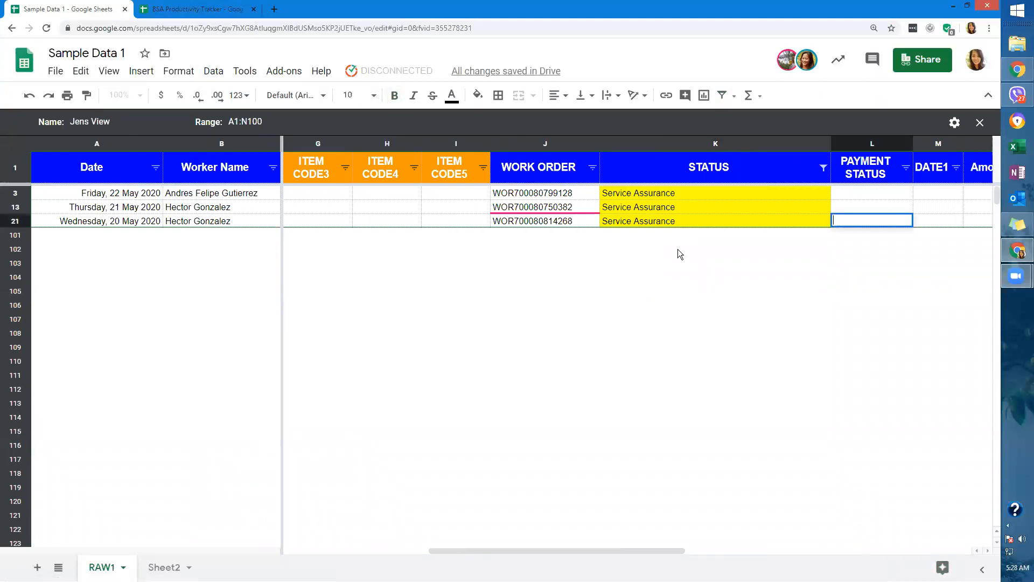
{"action": "type", "text": "12"}
{"action": "key", "text": "Up"}
{"action": "key", "text": "Down"}
{"action": "key", "text": "ctrl+c"}
{"action": "key", "text": "Up"}
{"action": "key", "text": "ctrl+v"}
{"action": "key", "text": "Up"}
{"action": "key", "text": "ctrl+v"}
{"action": "key", "text": "Down"}
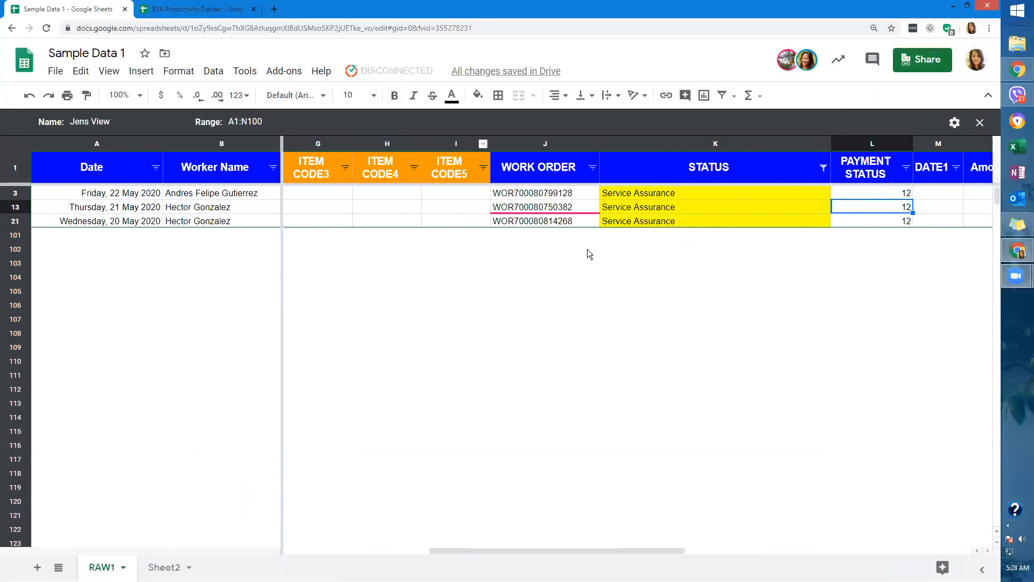
Switch to the second browser window with Sample Data 1, reload the spreadsheet and dismiss the signed-in account notice.
{"action": "key", "text": "alt+Tab"}
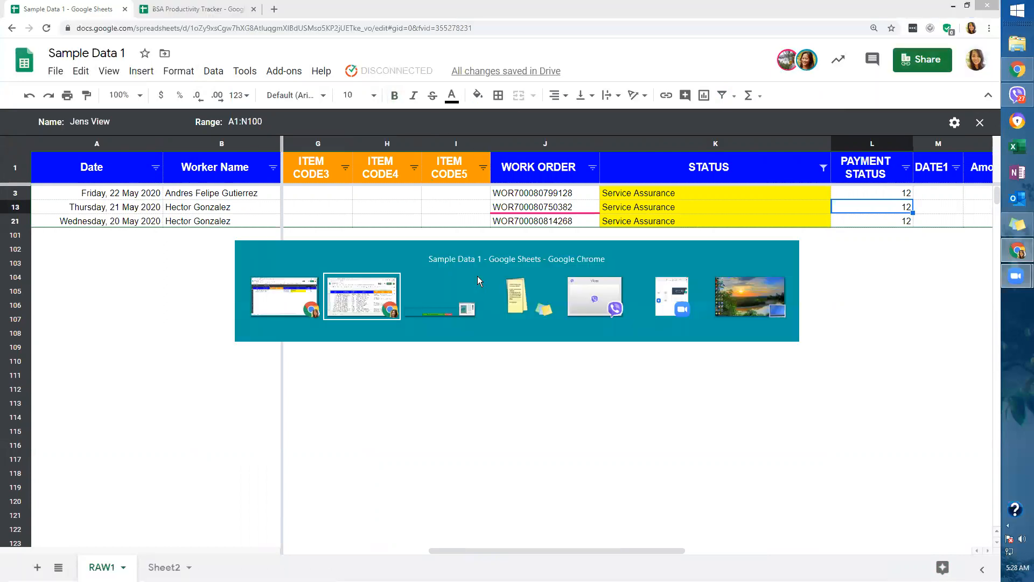
{"action": "key", "text": "alt+Tab"}
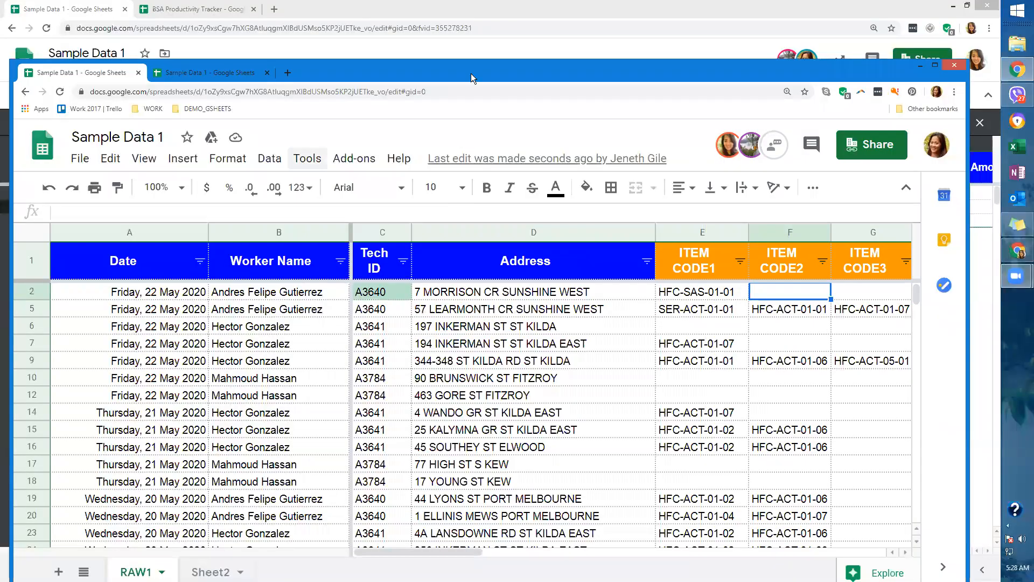
{"action": "left_click_drag", "start_coordinate": [548, 71], "coordinate": [574, 42]}
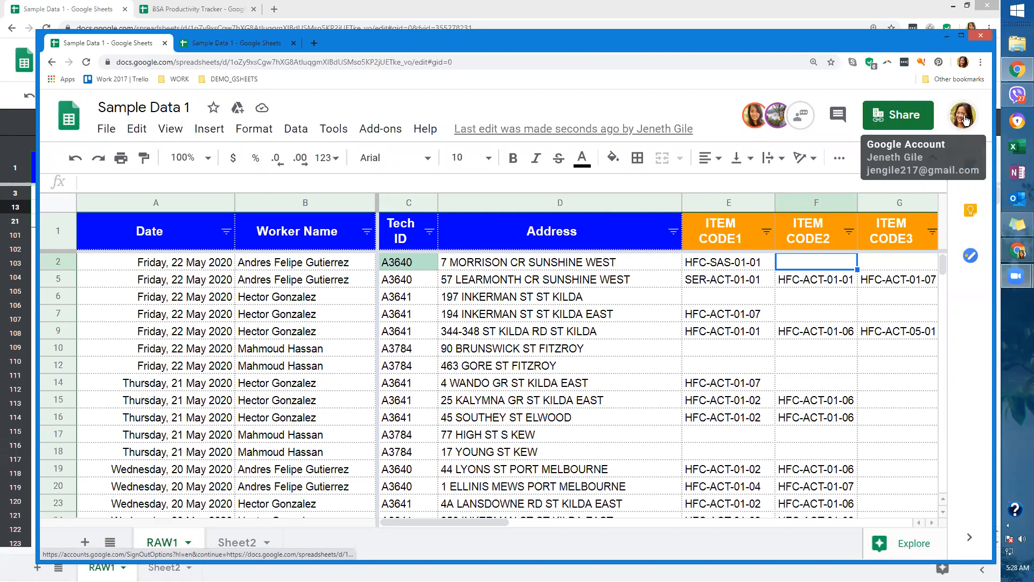
{"action": "left_click", "coordinate": [285, 62]}
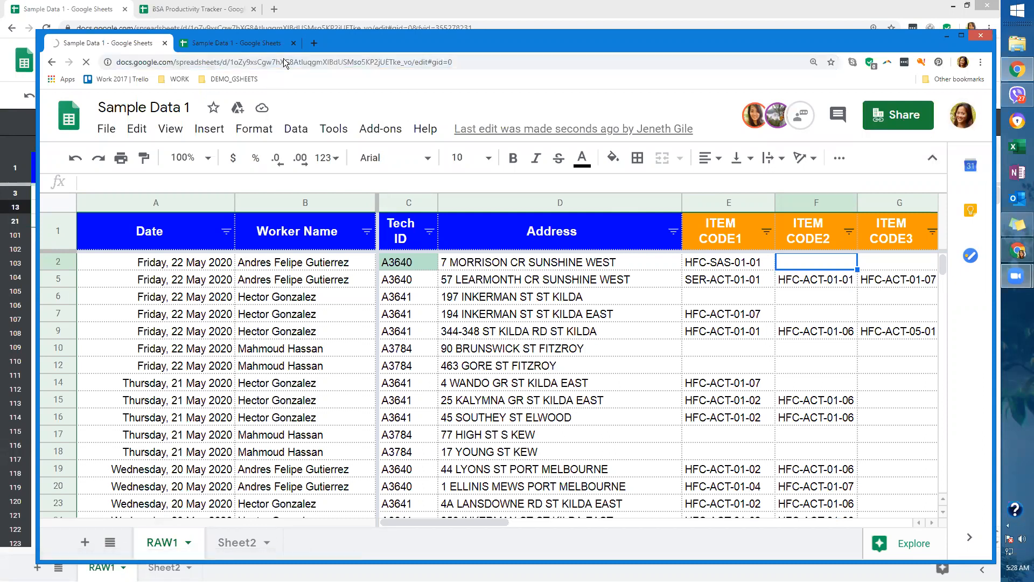
{"action": "key", "text": "Return"}
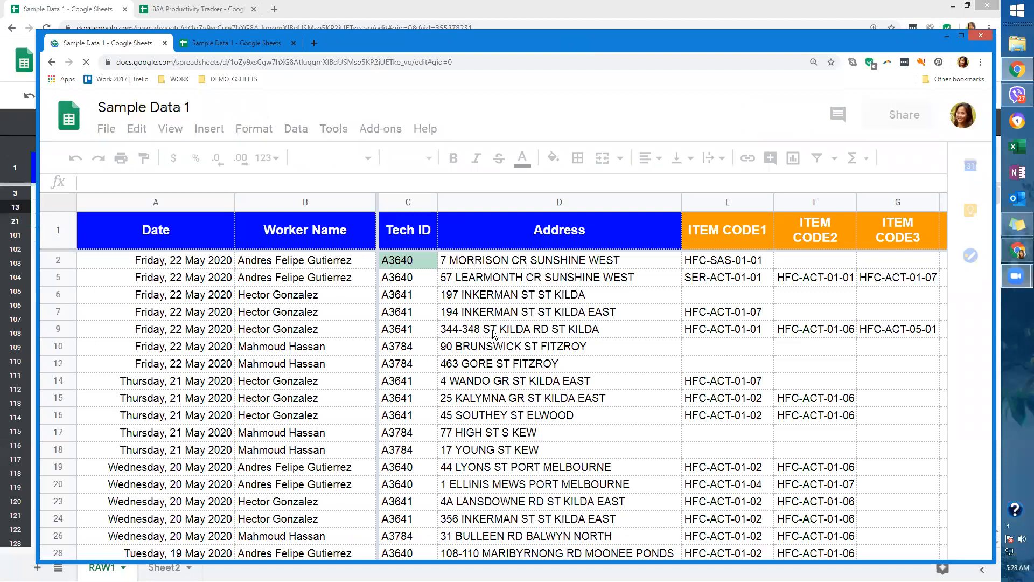
{"action": "left_click", "coordinate": [59, 9]}
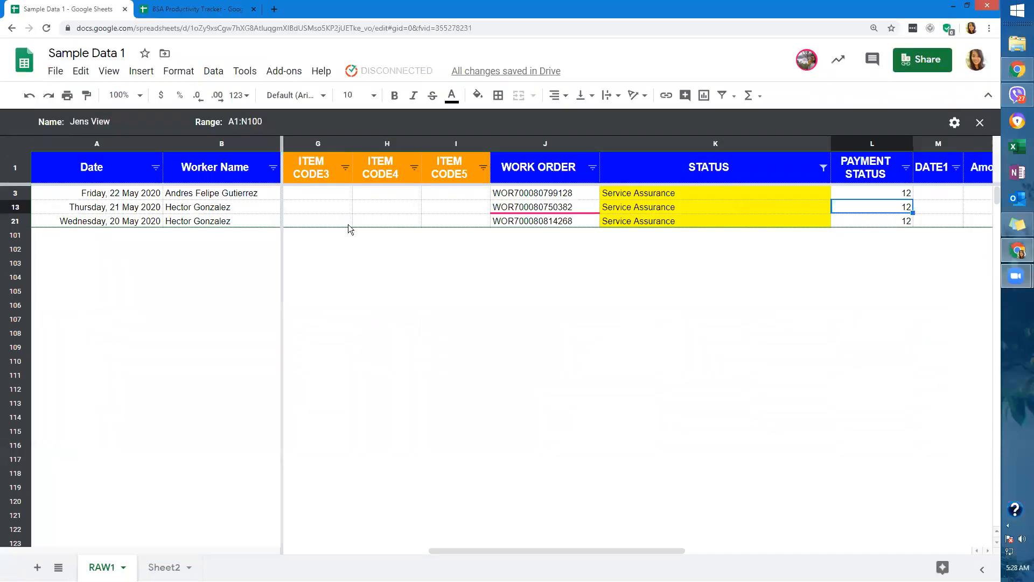
{"action": "key", "text": "alt+Tab"}
{"action": "key", "text": "alt+Tab"}
{"action": "key", "text": "alt+Tab"}
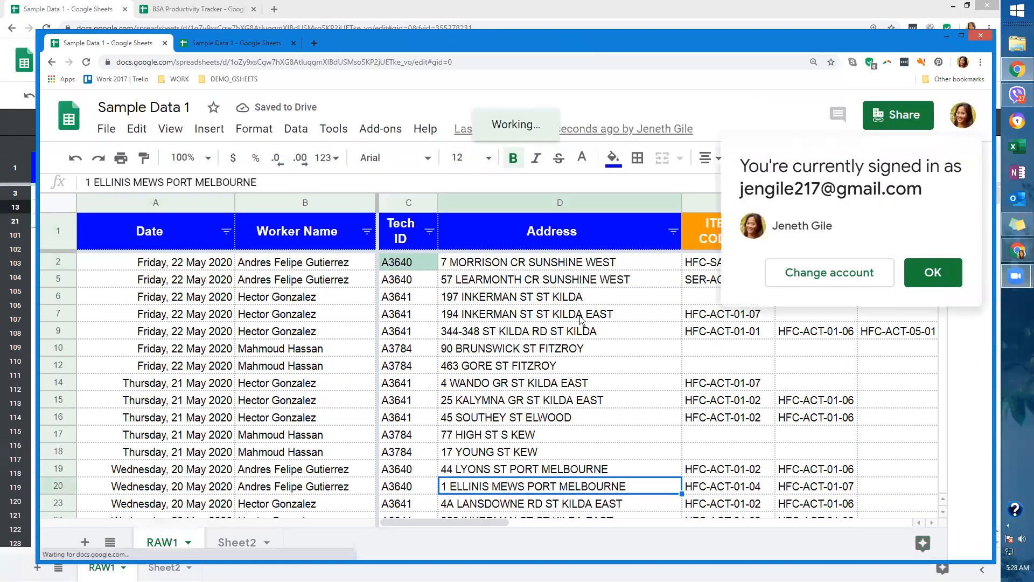
{"action": "left_click", "coordinate": [949, 276]}
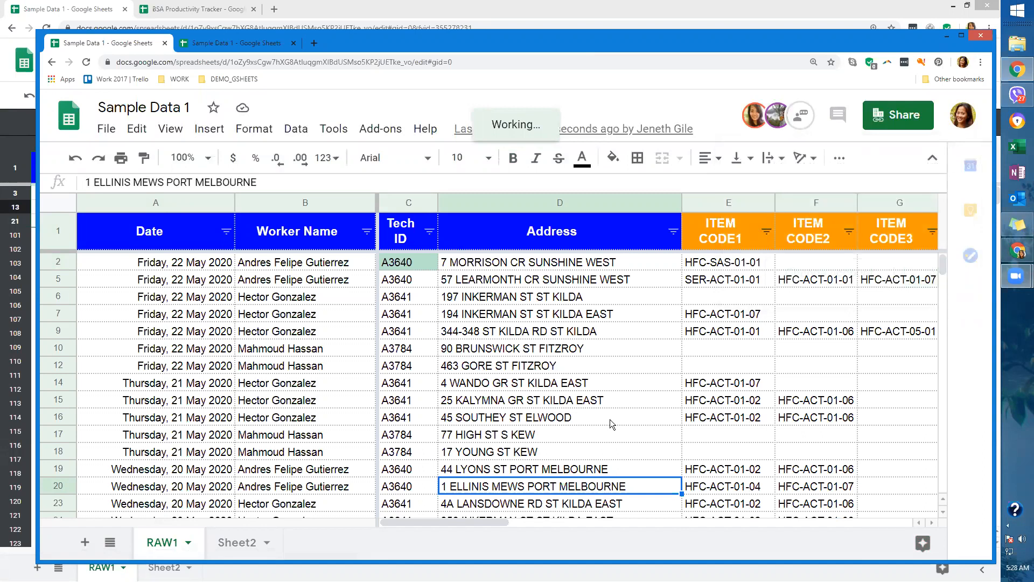
Create another filter view named "Payment LOG" with the range A1:N100 in the second window.
{"action": "left_click", "coordinate": [299, 131]}
{"action": "mouse_move", "coordinate": [398, 279]}
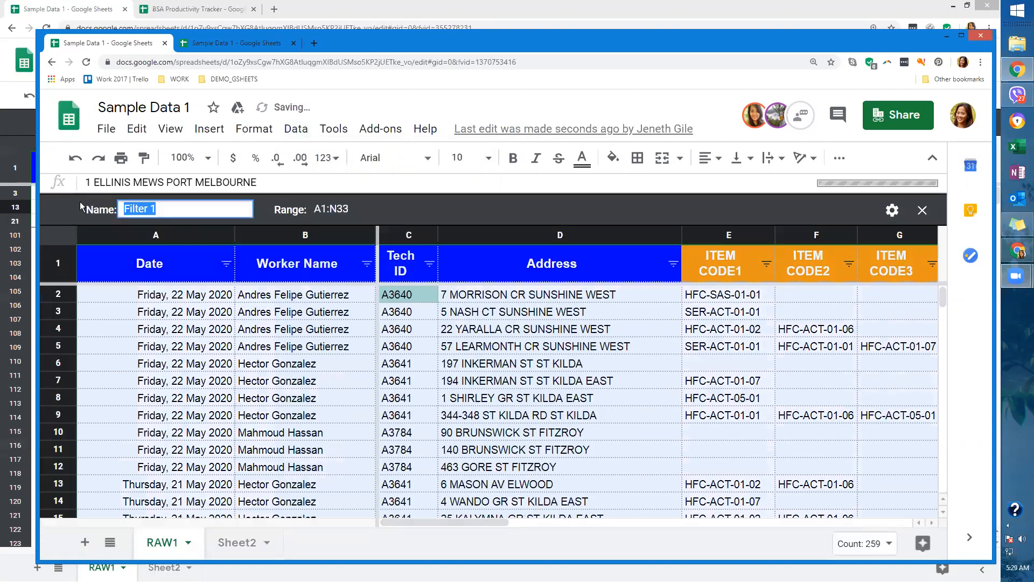
{"action": "type", "text": "Payme"}
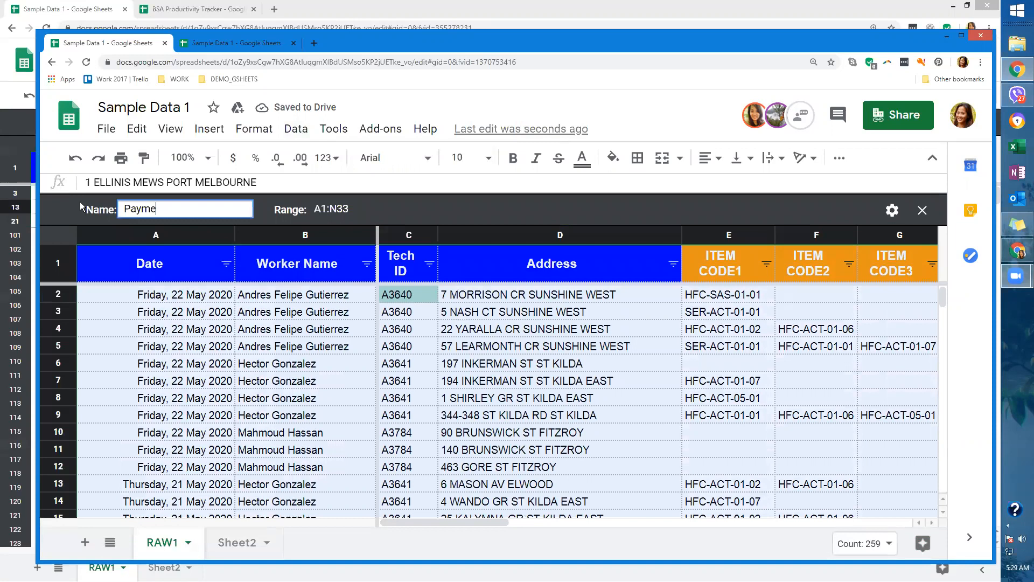
{"action": "type", "text": "nt LOG"}
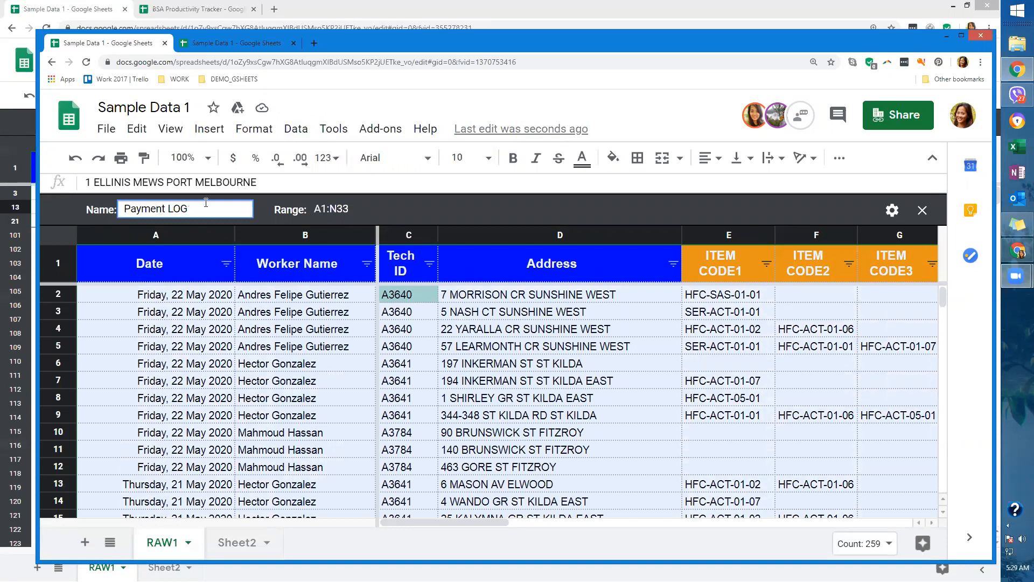
{"action": "left_click", "coordinate": [397, 207]}
{"action": "key", "text": "BackSpace"}
{"action": "key", "text": "BackSpace"}
{"action": "type", "text": "100"}
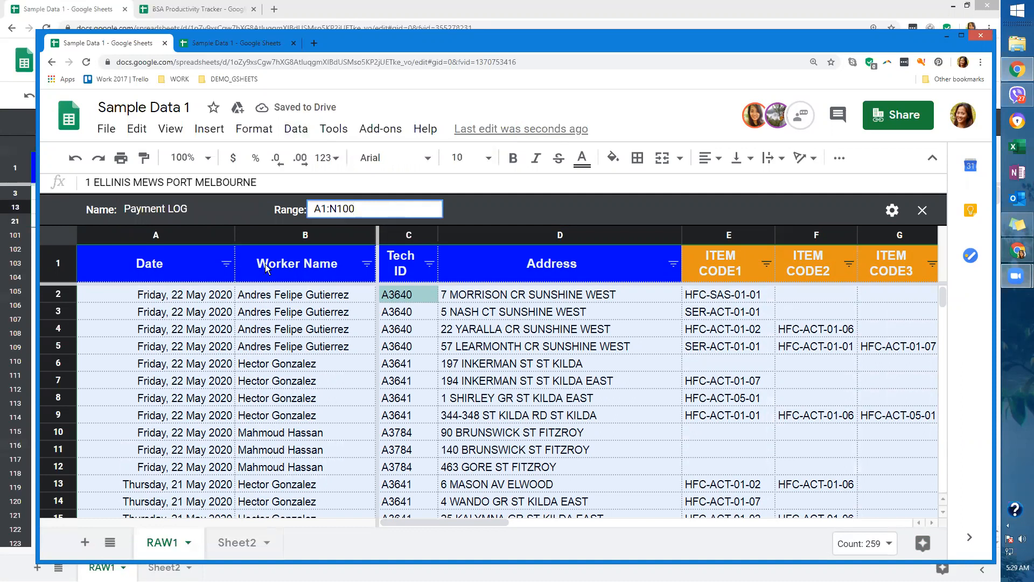
{"action": "left_click", "coordinate": [277, 257]}
Check the ITEM CODE1 and STATUS column filter options in the Payment LOG view without applying a change.
{"action": "left_click", "coordinate": [668, 352]}
{"action": "left_click", "coordinate": [808, 346]}
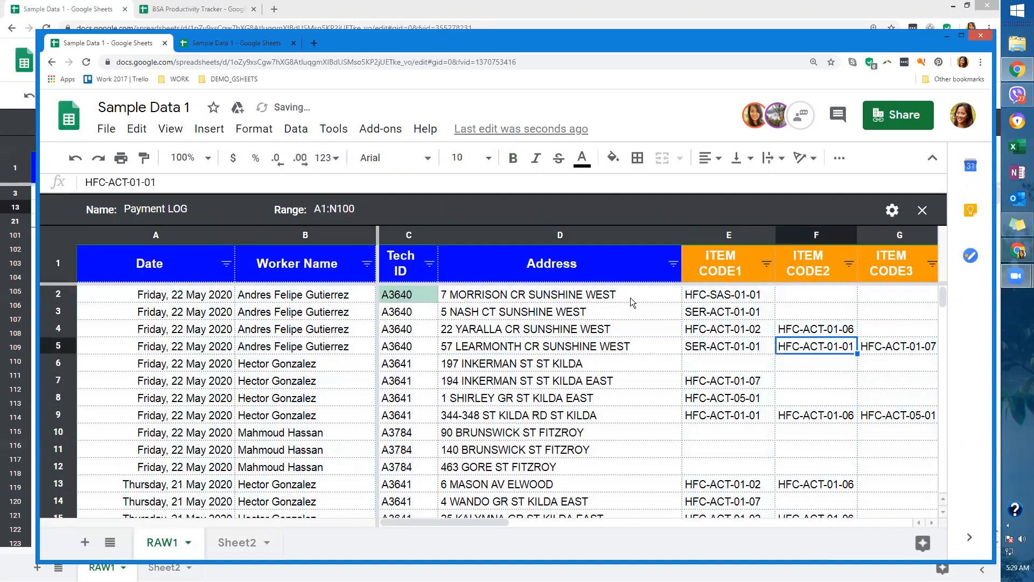
{"action": "key", "text": "Right"}
{"action": "key", "text": "Right"}
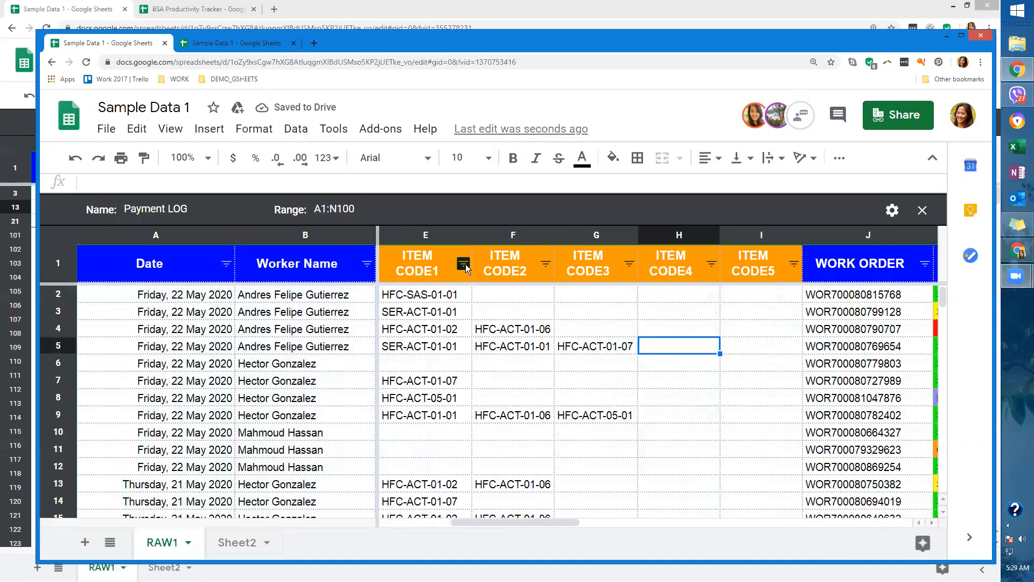
{"action": "left_click", "coordinate": [463, 264]}
{"action": "left_click", "coordinate": [840, 363]}
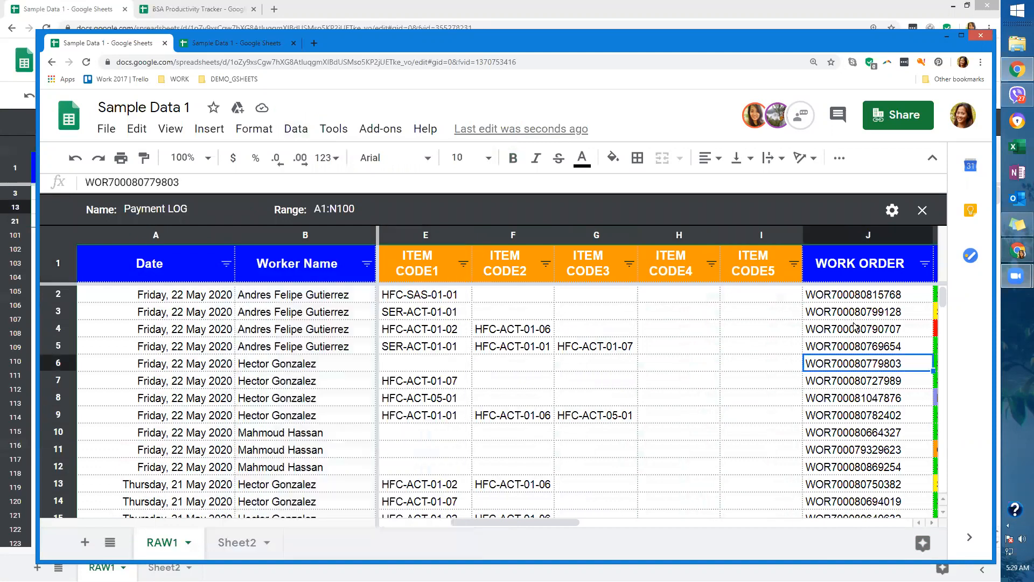
{"action": "scroll", "coordinate": [854, 326], "scroll_direction": "right", "scroll_amount": 5}
{"action": "left_click", "coordinate": [778, 264]}
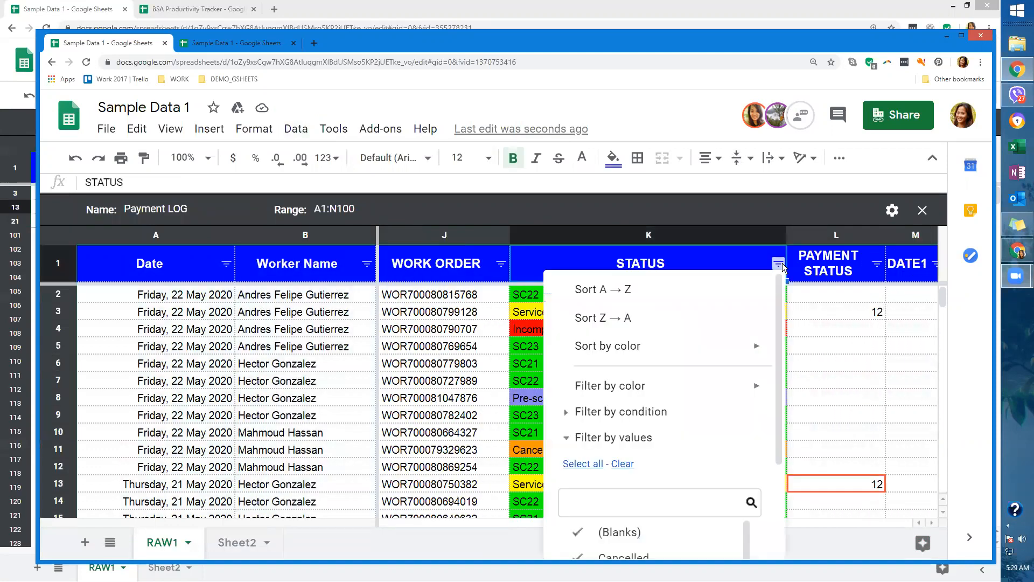
{"action": "left_click", "coordinate": [454, 351]}
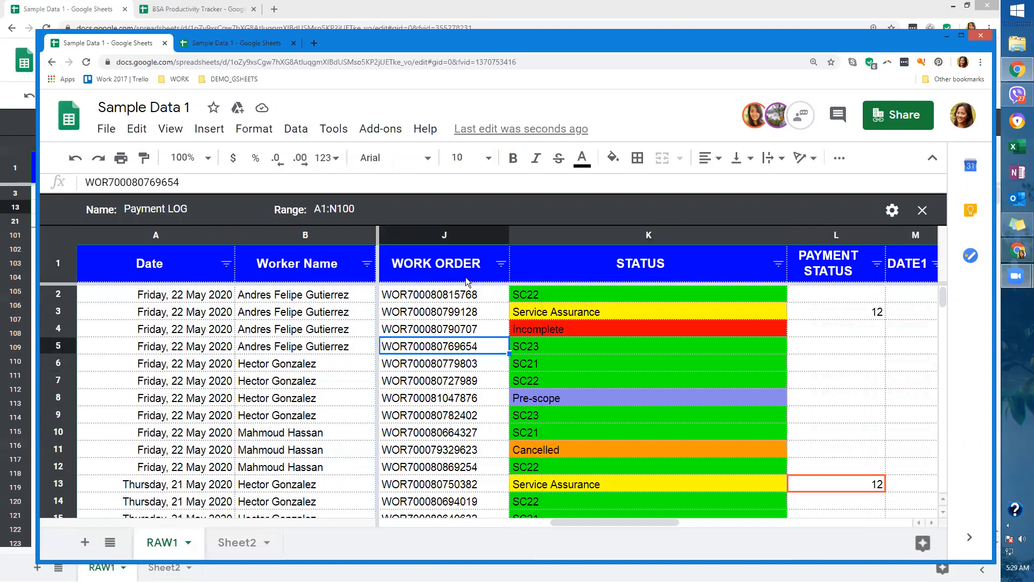
Filter the Worker Name column of the Payment LOG view to show only the first listed worker.
{"action": "left_click", "coordinate": [248, 315]}
{"action": "left_click", "coordinate": [366, 263]}
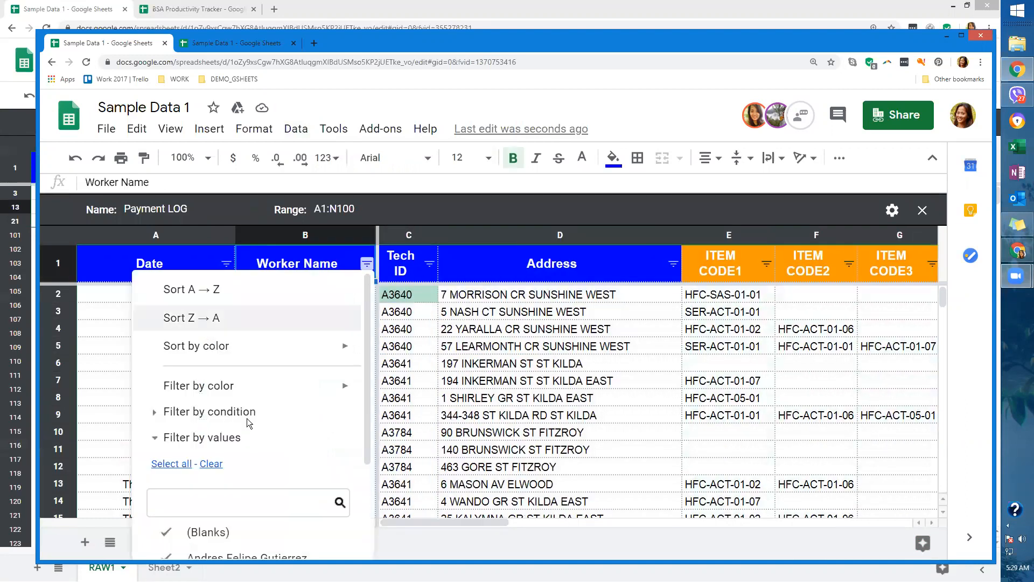
{"action": "scroll", "coordinate": [249, 431], "scroll_direction": "down", "scroll_amount": 3}
{"action": "left_click", "coordinate": [226, 402]}
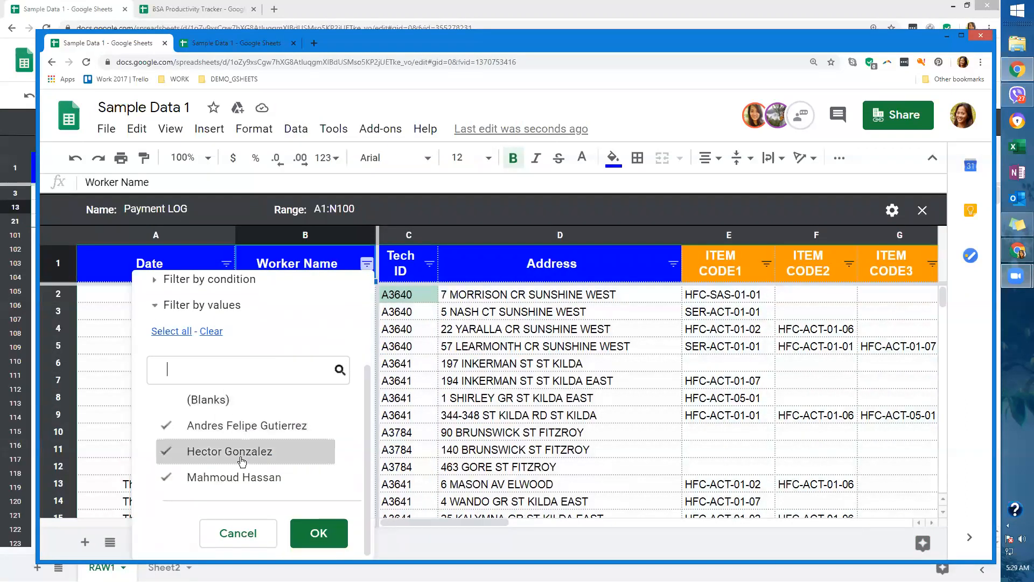
{"action": "left_click", "coordinate": [210, 331]}
{"action": "left_click", "coordinate": [226, 425]}
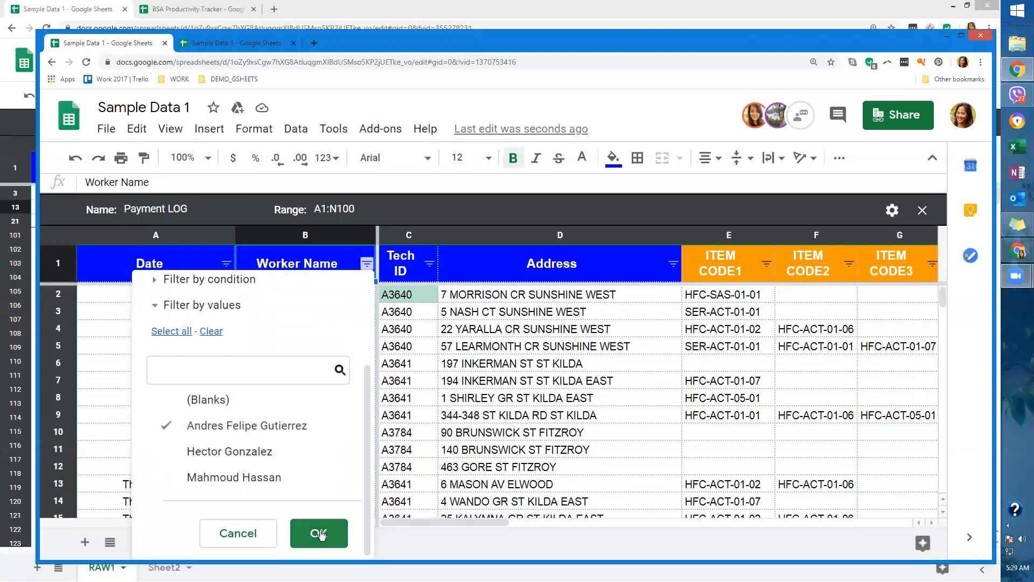
{"action": "left_click", "coordinate": [319, 533]}
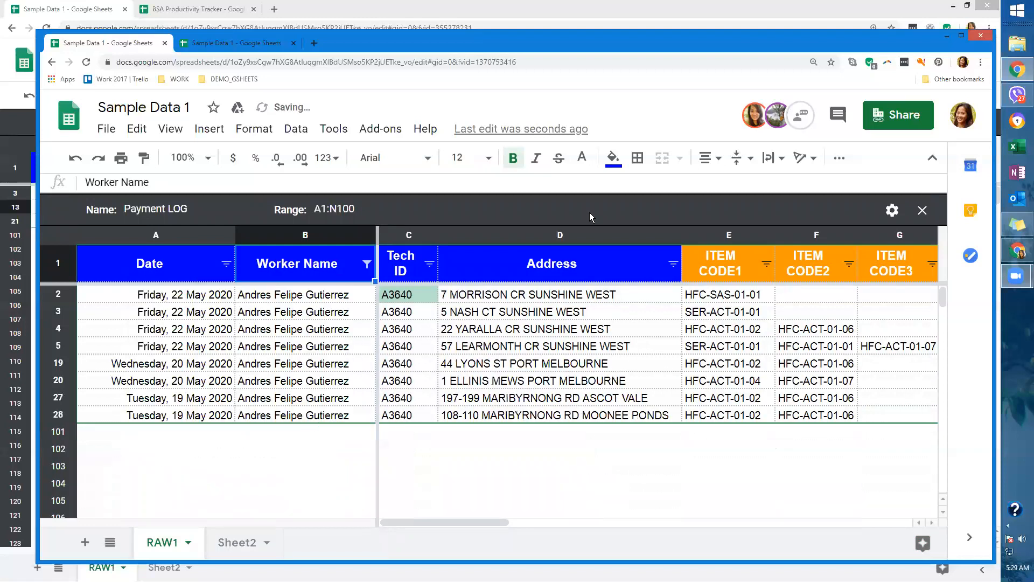
Move the second window up, reload Sample Data 1 without a filter view and dismiss the signed-in account notice.
{"action": "left_click_drag", "start_coordinate": [580, 30], "coordinate": [579, 1]}
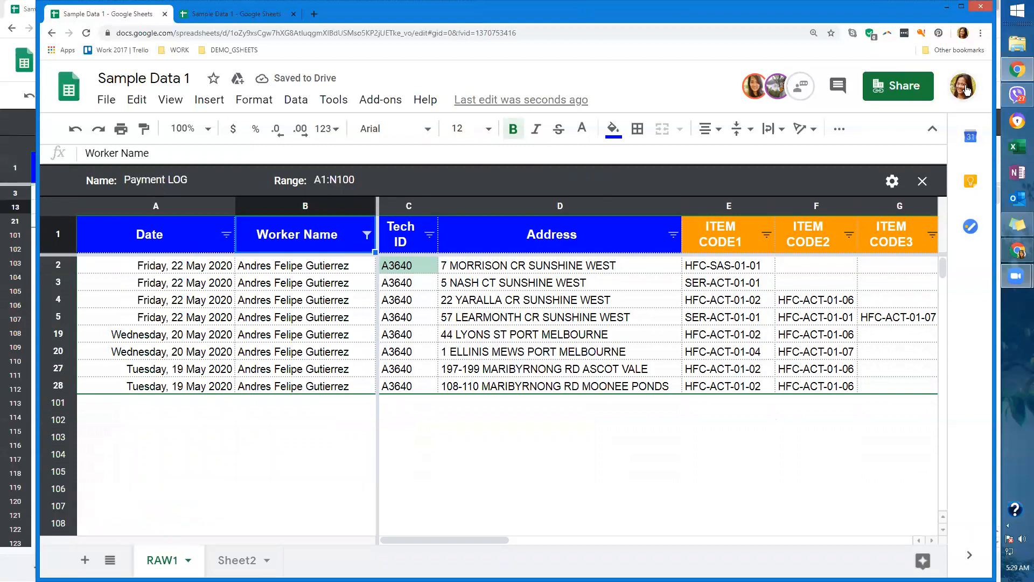
{"action": "left_click", "coordinate": [200, 305]}
{"action": "left_click", "coordinate": [393, 33]}
{"action": "key", "text": "Return"}
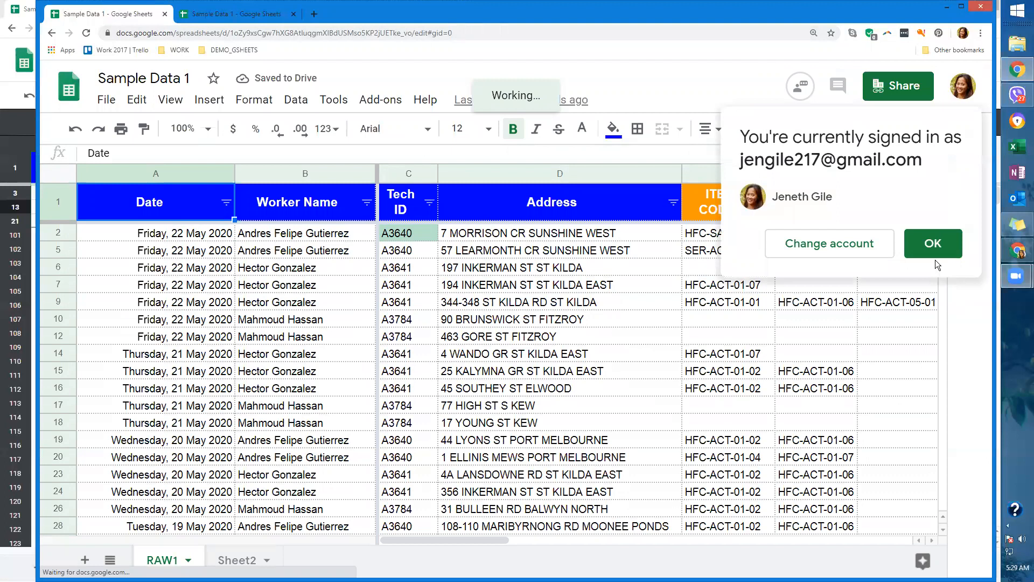
{"action": "left_click", "coordinate": [933, 245]}
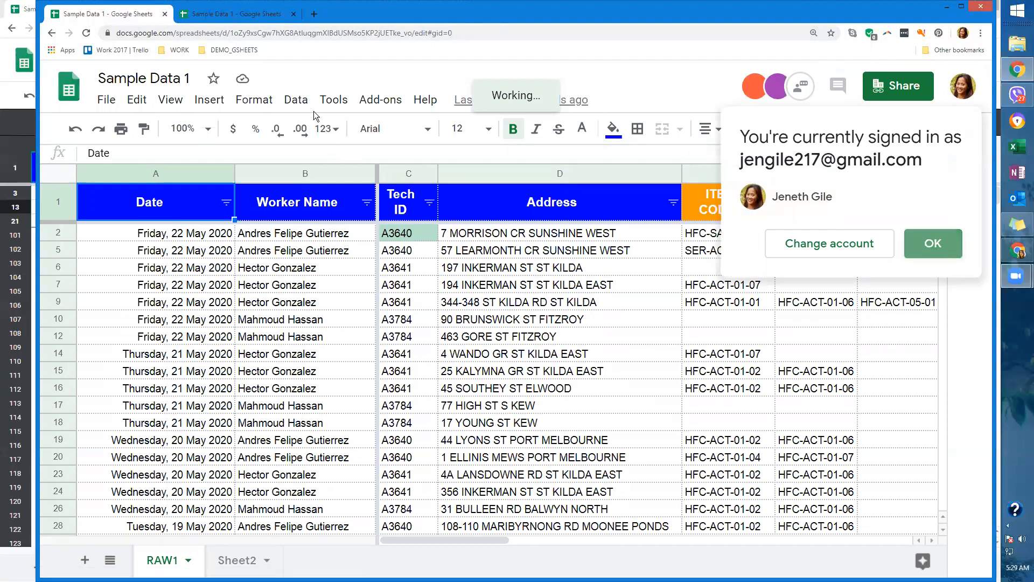
Apply the saved Payment LOG filter view to the RAW1 sheet in the second window.
{"action": "left_click", "coordinate": [334, 99]}
{"action": "mouse_move", "coordinate": [296, 99]}
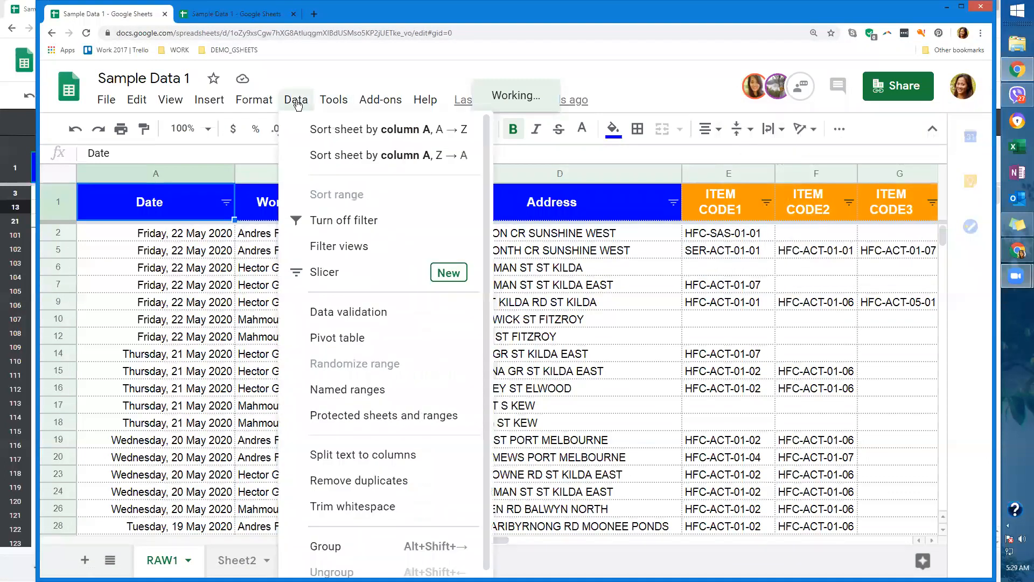
{"action": "mouse_move", "coordinate": [400, 243]}
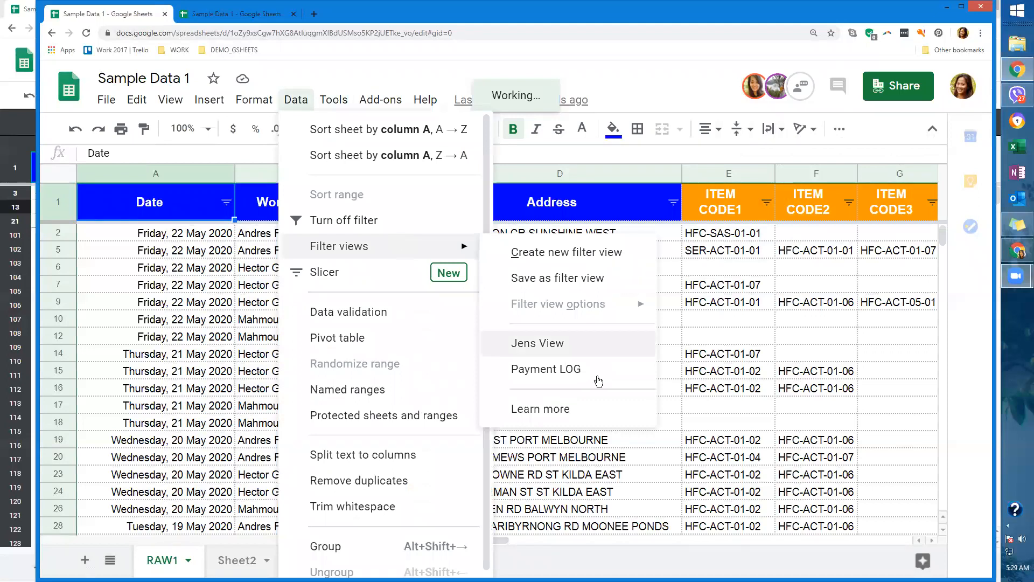
{"action": "left_click", "coordinate": [575, 370]}
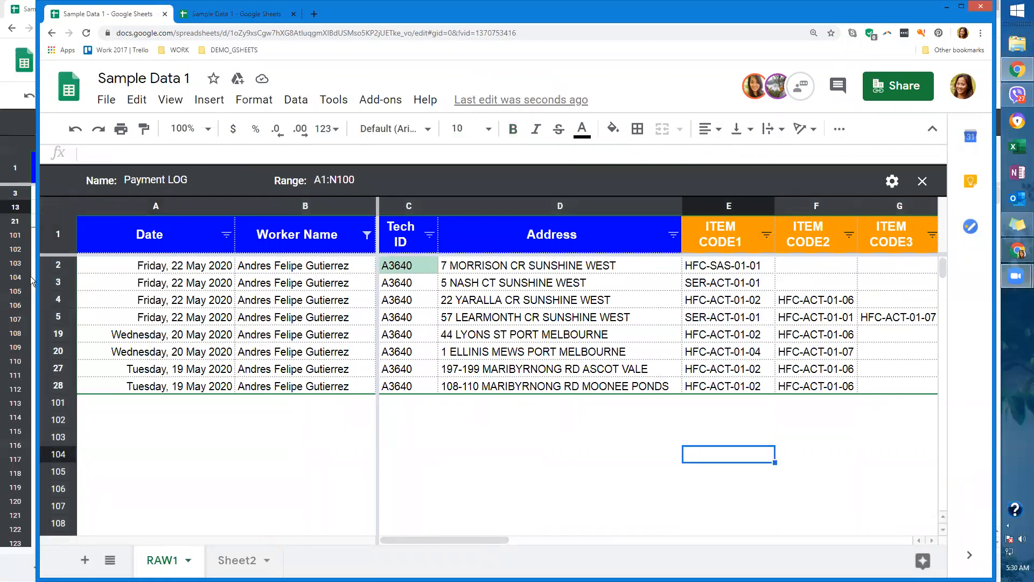
Compare Jens View in the first window with Payment LOG in the second, checking row 2 across to the STATUS and PAYMENT STATUS columns.
{"action": "left_click", "coordinate": [16, 265]}
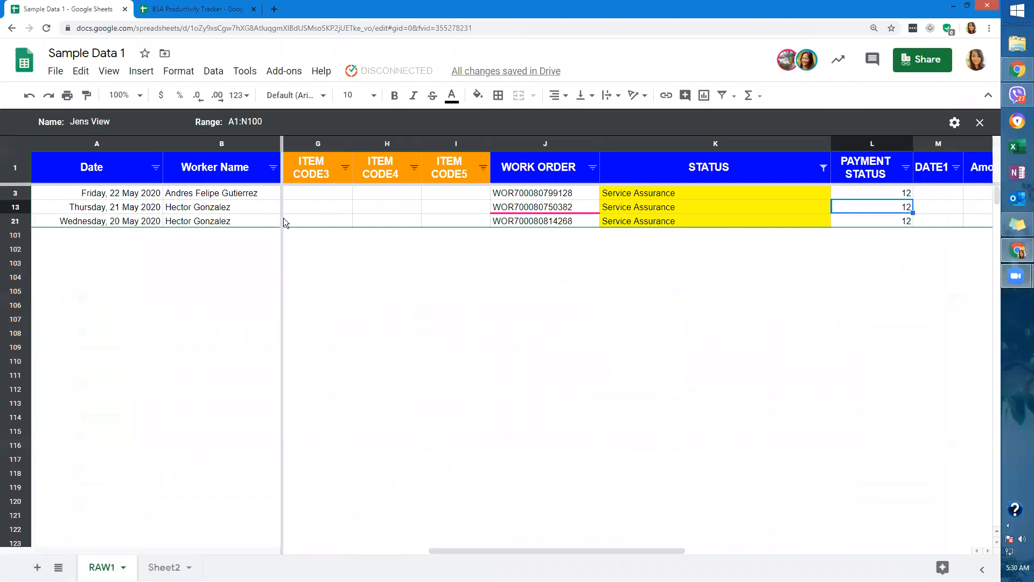
{"action": "key", "text": "alt+Tab"}
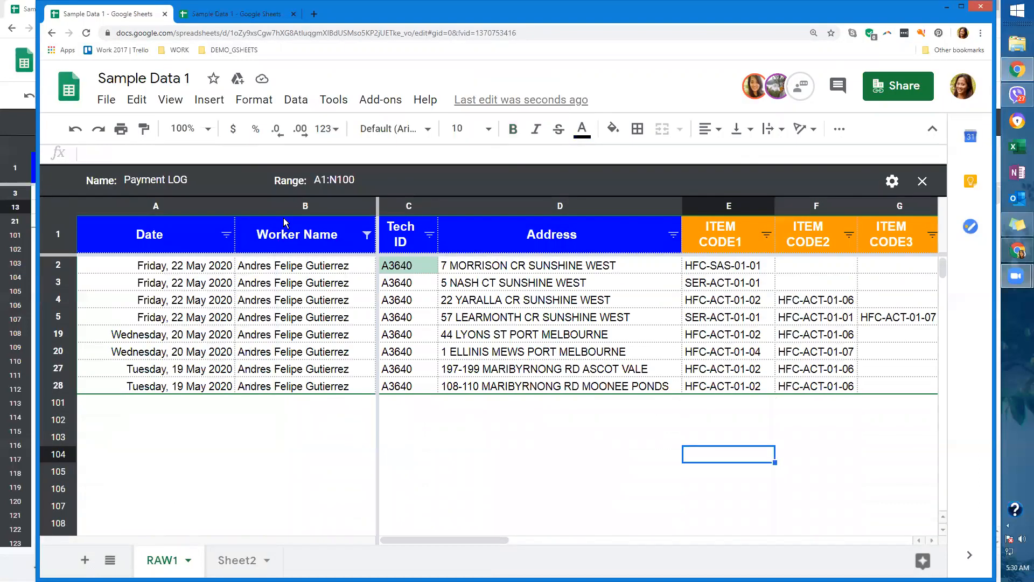
{"action": "left_click", "coordinate": [474, 272]}
{"action": "key", "text": "Right"}
{"action": "key", "text": "Right"}
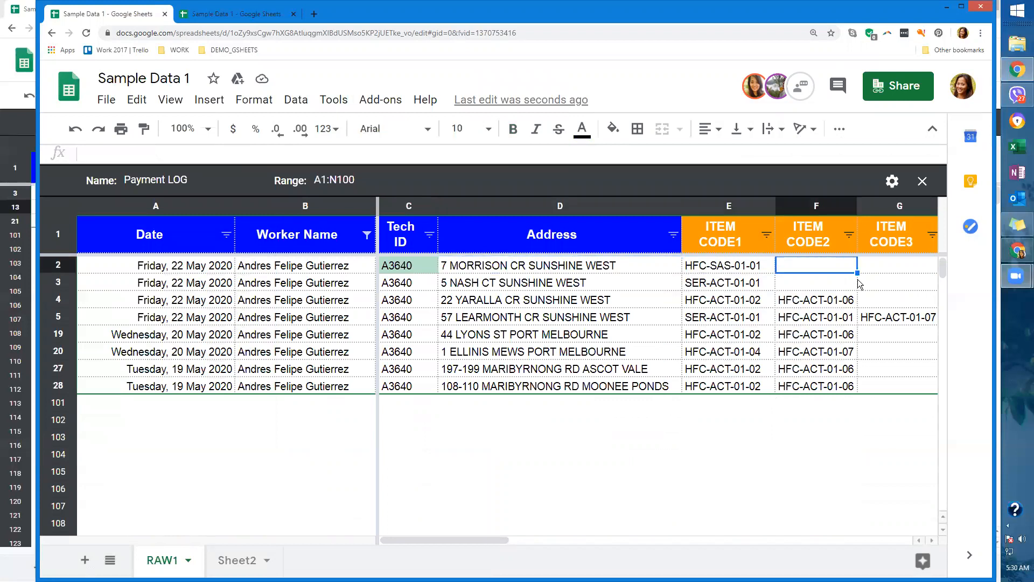
{"action": "key", "text": "Right"}
{"action": "key", "text": "Right"}
{"action": "key", "text": "Right"}
{"action": "key", "text": "Right"}
{"action": "key", "text": "Right"}
{"action": "key", "text": "Right"}
{"action": "key", "text": "Right"}
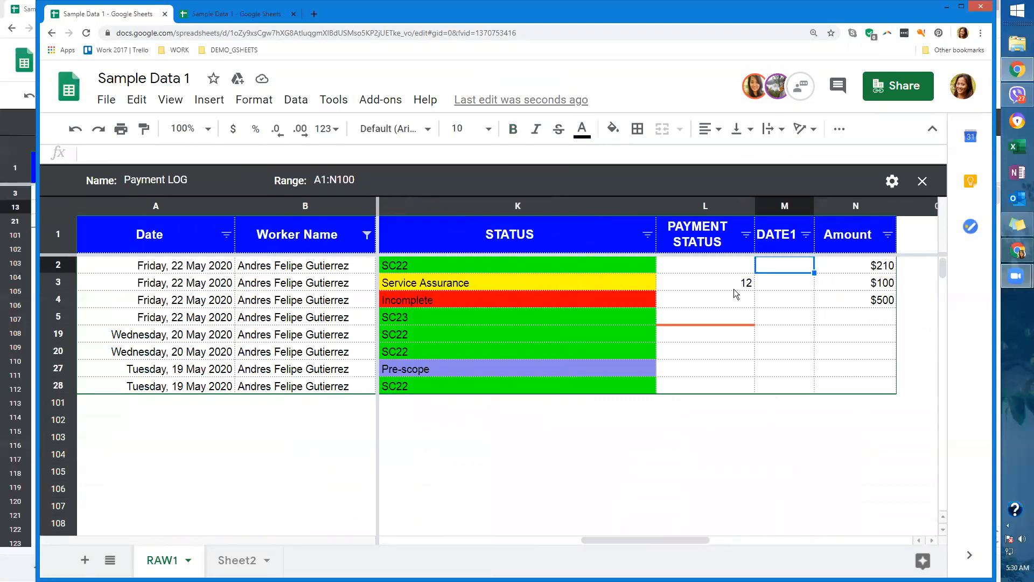
{"action": "left_click", "coordinate": [740, 304]}
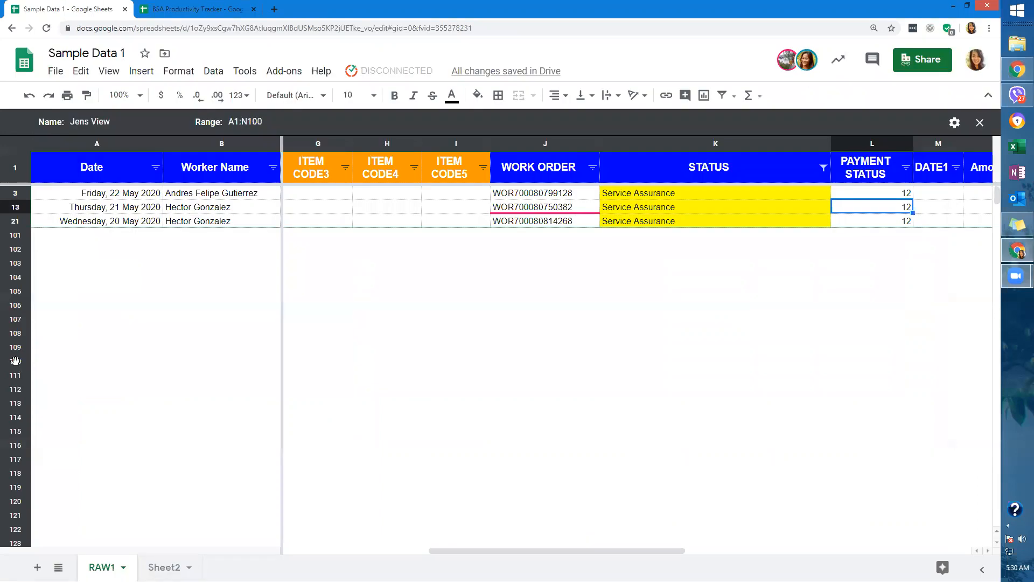
{"action": "left_click", "coordinate": [15, 360]}
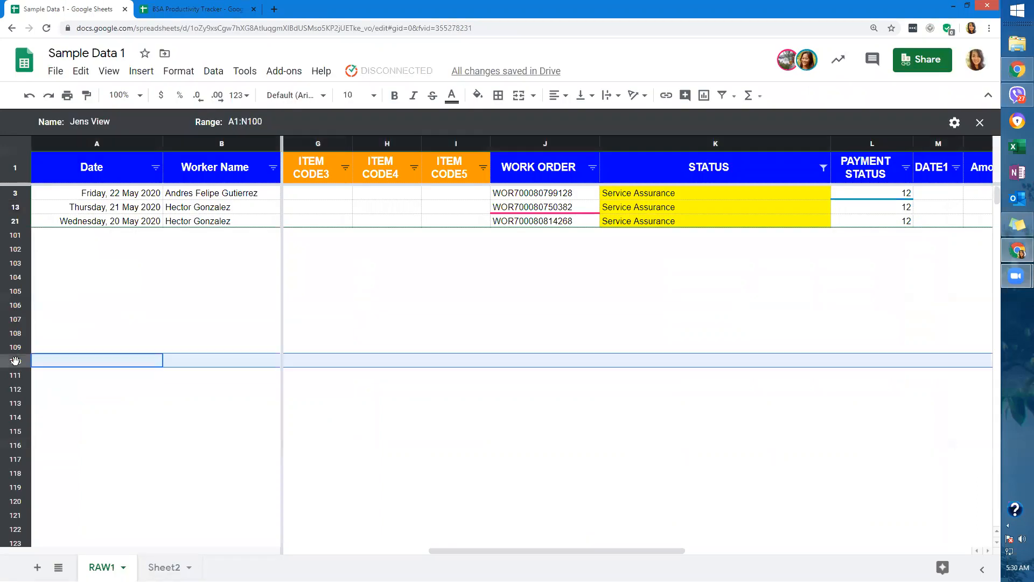
{"action": "left_click", "coordinate": [139, 319]}
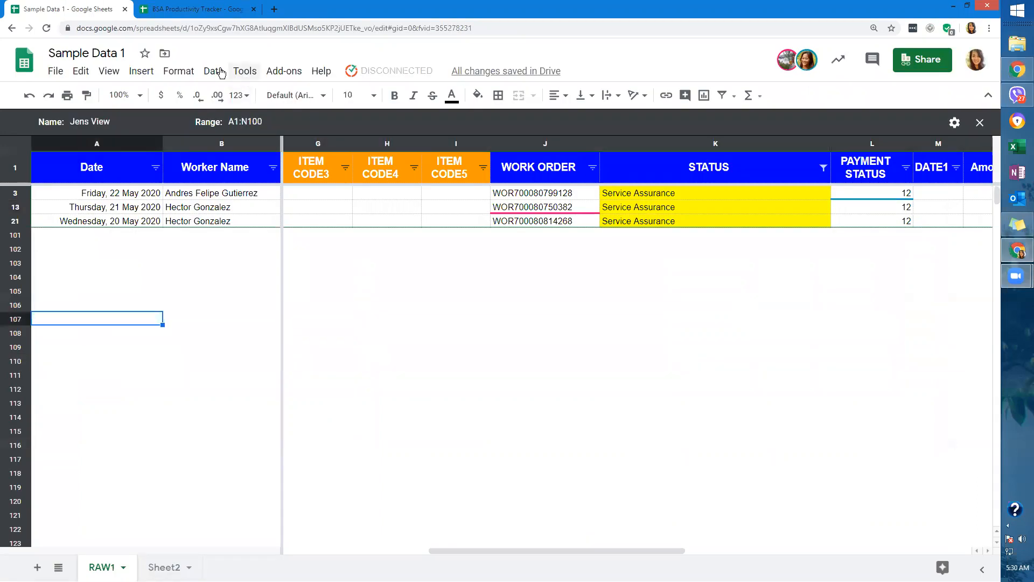
{"action": "left_click", "coordinate": [245, 72]}
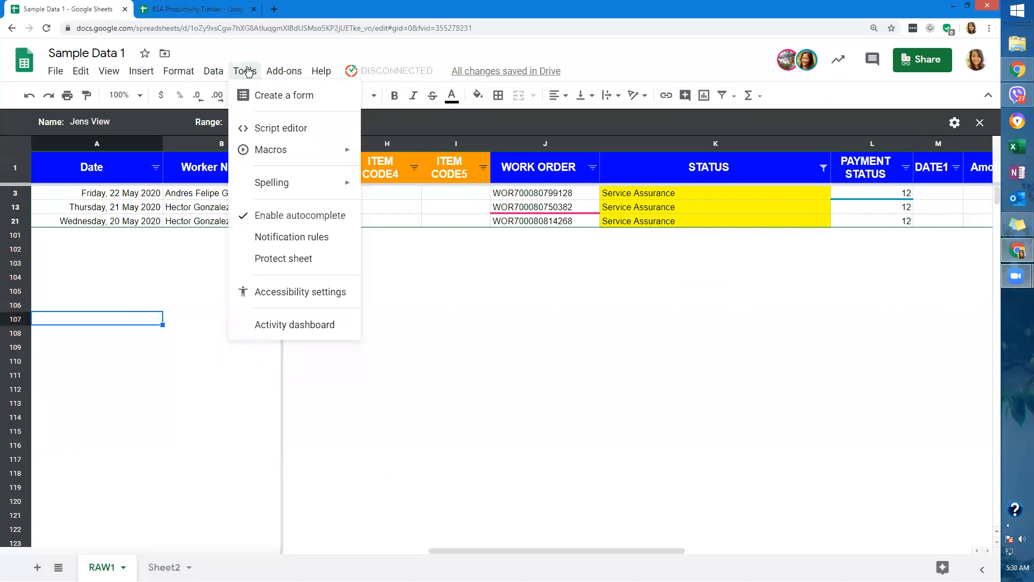
{"action": "left_click", "coordinate": [577, 388]}
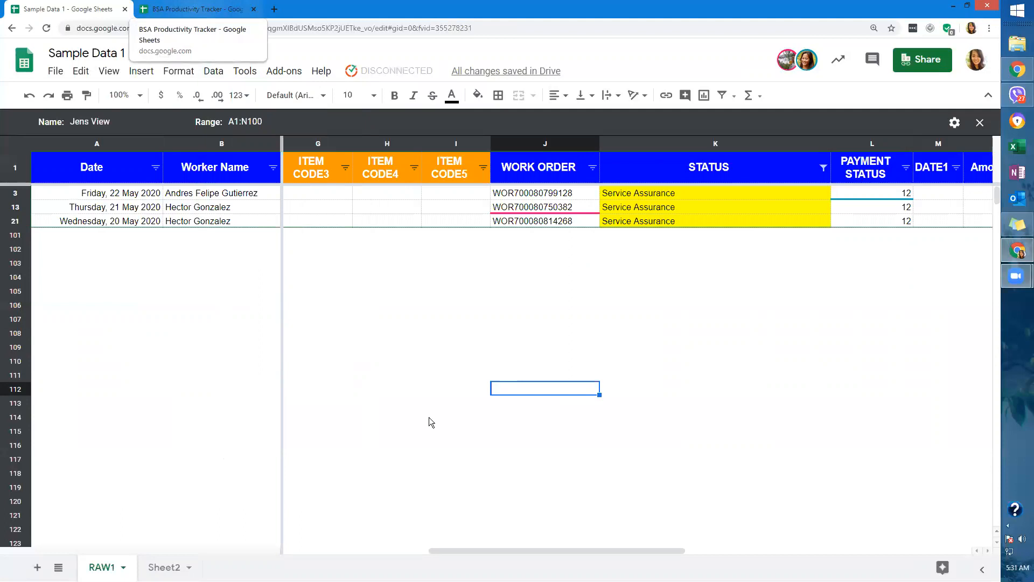
Review the Pivot Table 2 and Tech Dash sheets of the BSA Productivity Tracker, and return to Sample Data 1.
{"action": "left_click", "coordinate": [197, 12]}
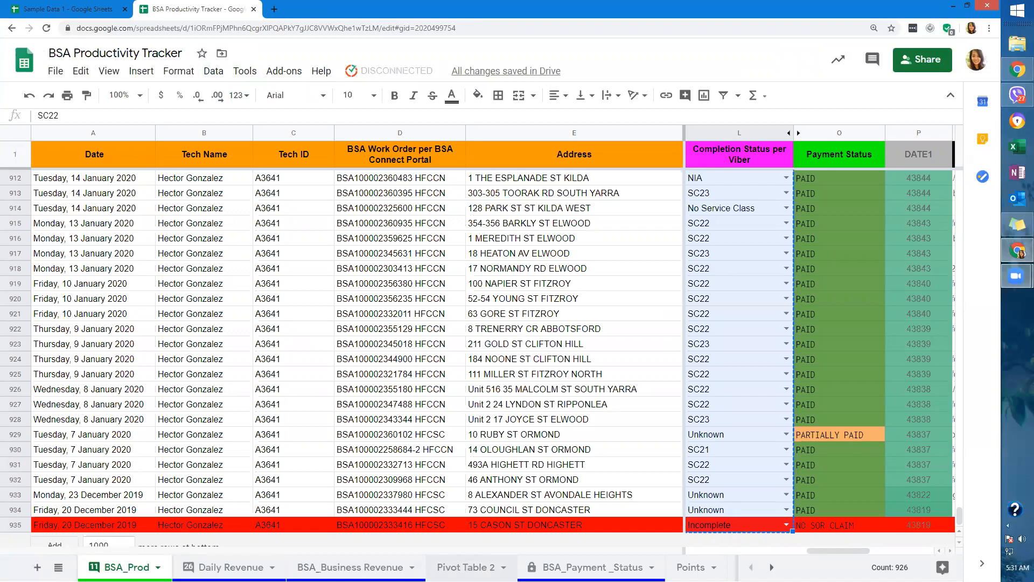
{"action": "left_click", "coordinate": [453, 567]}
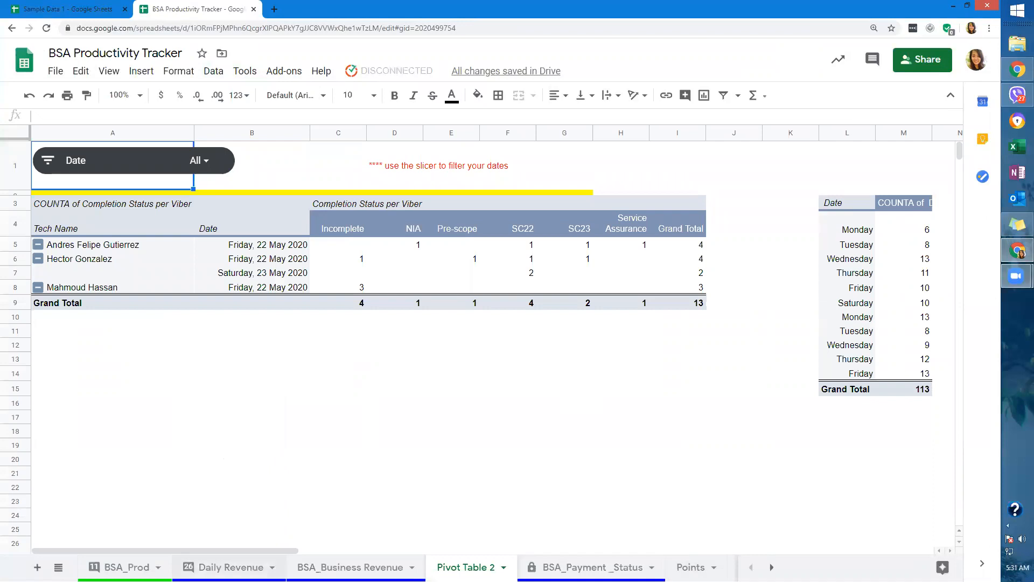
{"action": "left_click", "coordinate": [771, 567]}
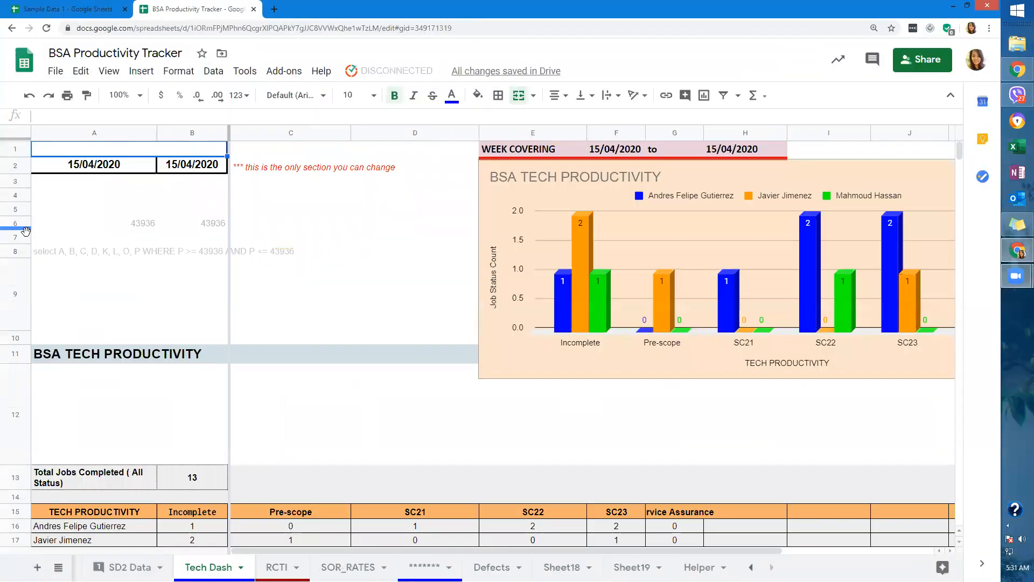
{"action": "left_click", "coordinate": [25, 232]}
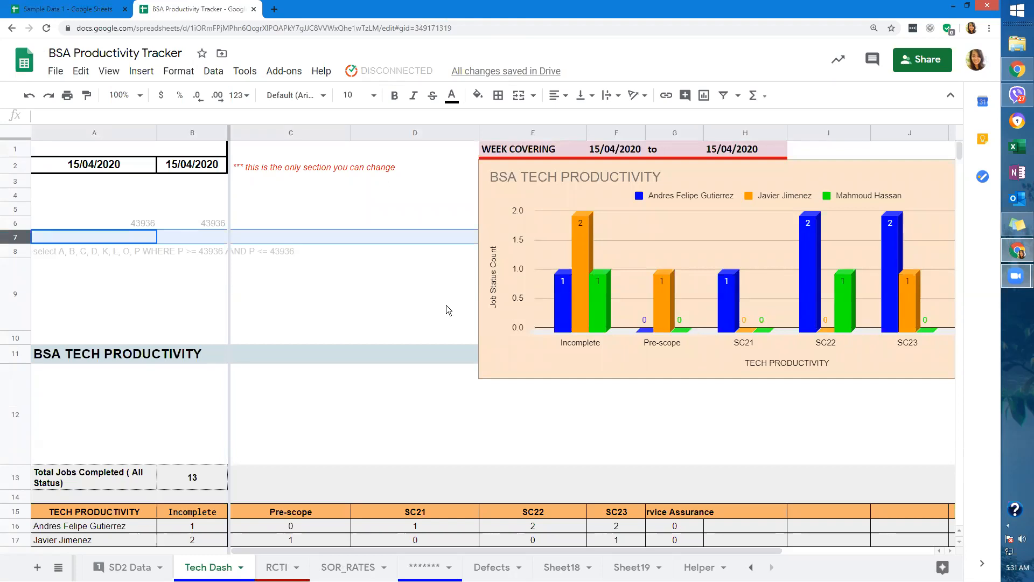
{"action": "left_click", "coordinate": [70, 10]}
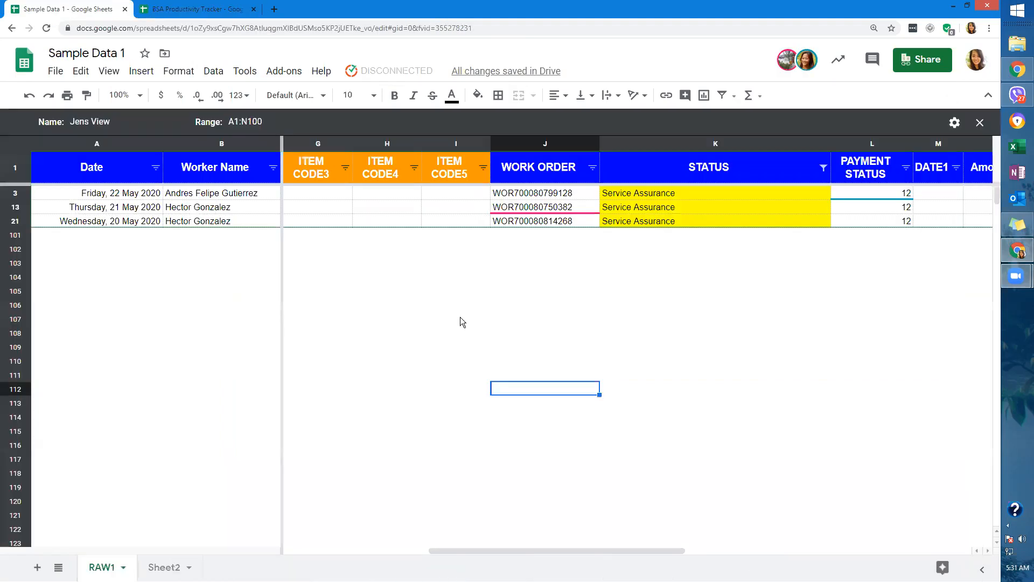